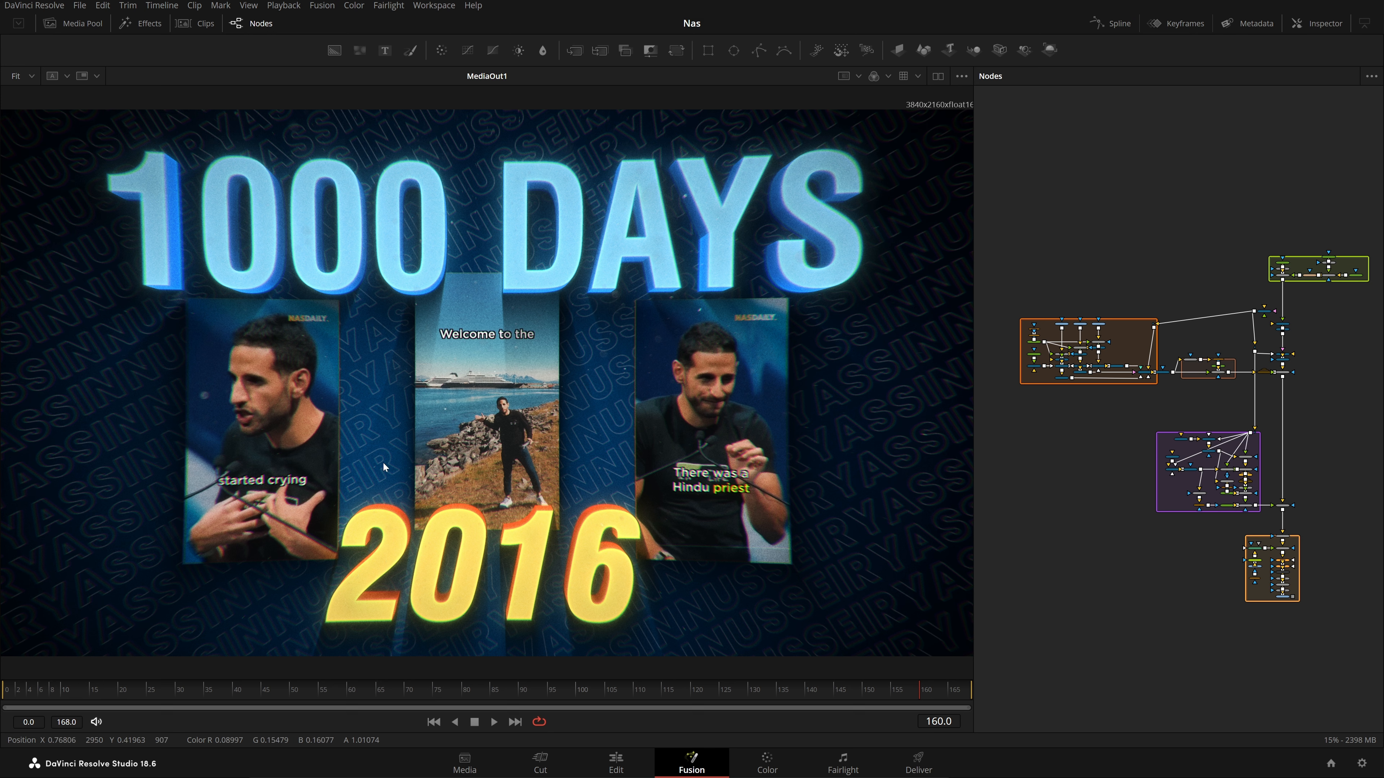
Pan and zoom the node graph onto the green Background group and select the whole group
{"action": "left_click_drag", "start_coordinate": [1222, 415], "coordinate": [1109, 480]}
{"action": "scroll", "coordinate": [1227, 384], "scroll_direction": "up", "scroll_amount": 5}
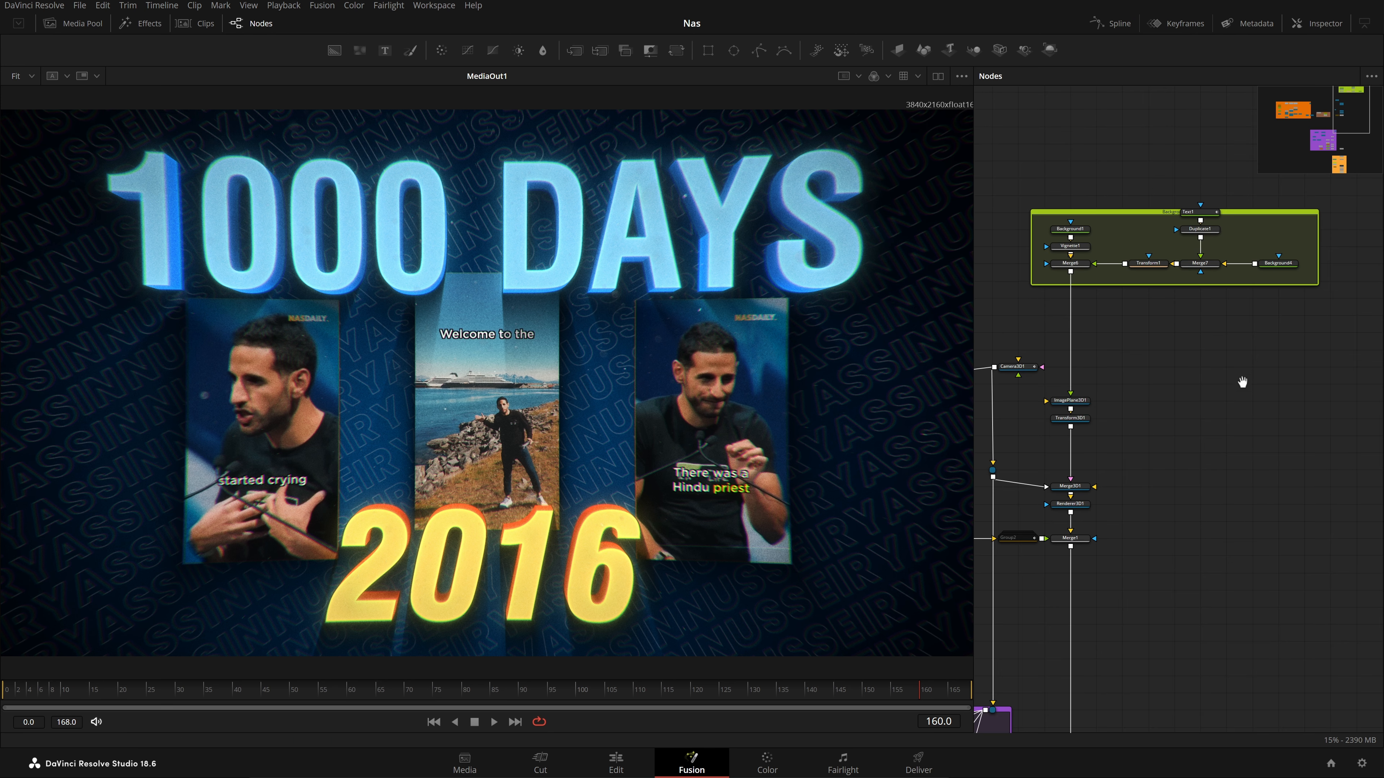
{"action": "left_click_drag", "start_coordinate": [1243, 383], "coordinate": [1208, 411]}
{"action": "scroll", "coordinate": [1209, 412], "scroll_direction": "down", "scroll_amount": 6}
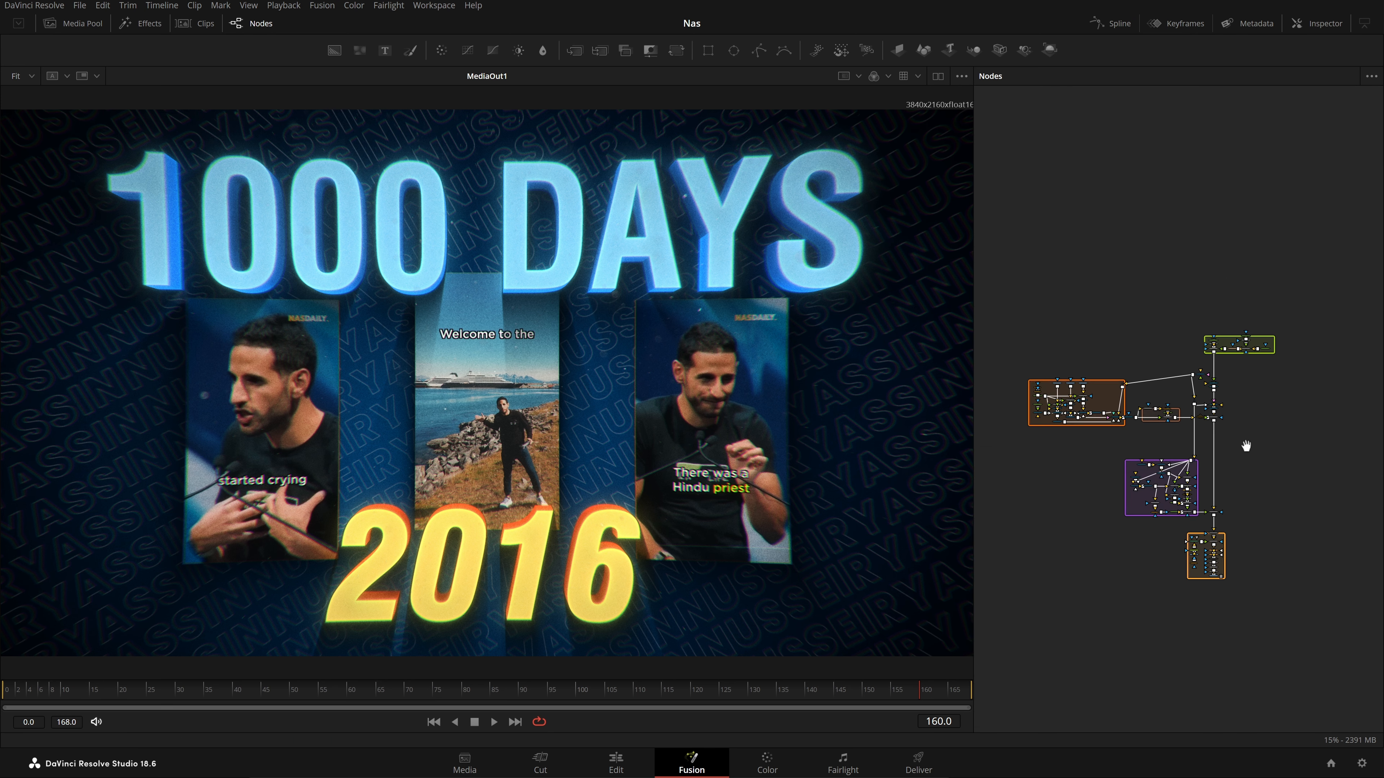
{"action": "left_click_drag", "start_coordinate": [995, 281], "coordinate": [1336, 635]}
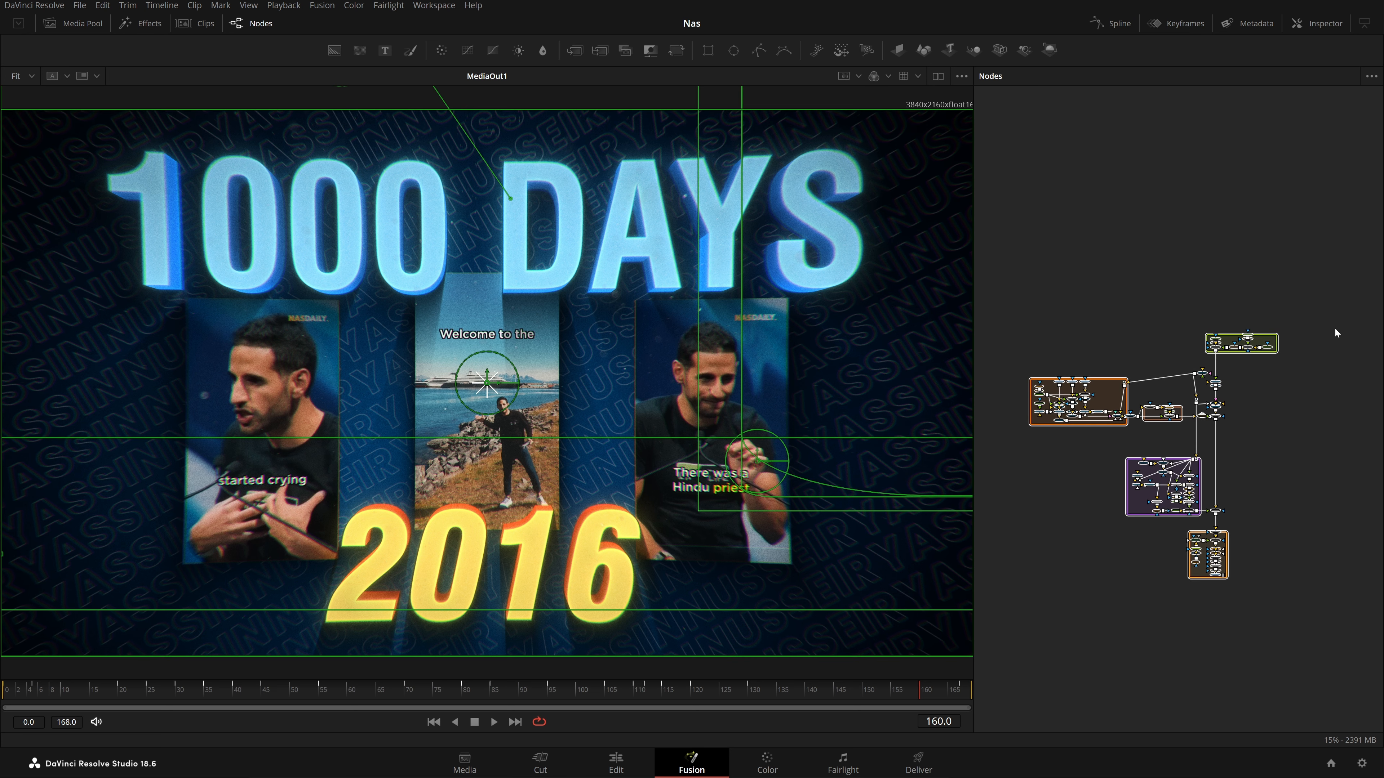
{"action": "left_click", "coordinate": [1280, 385]}
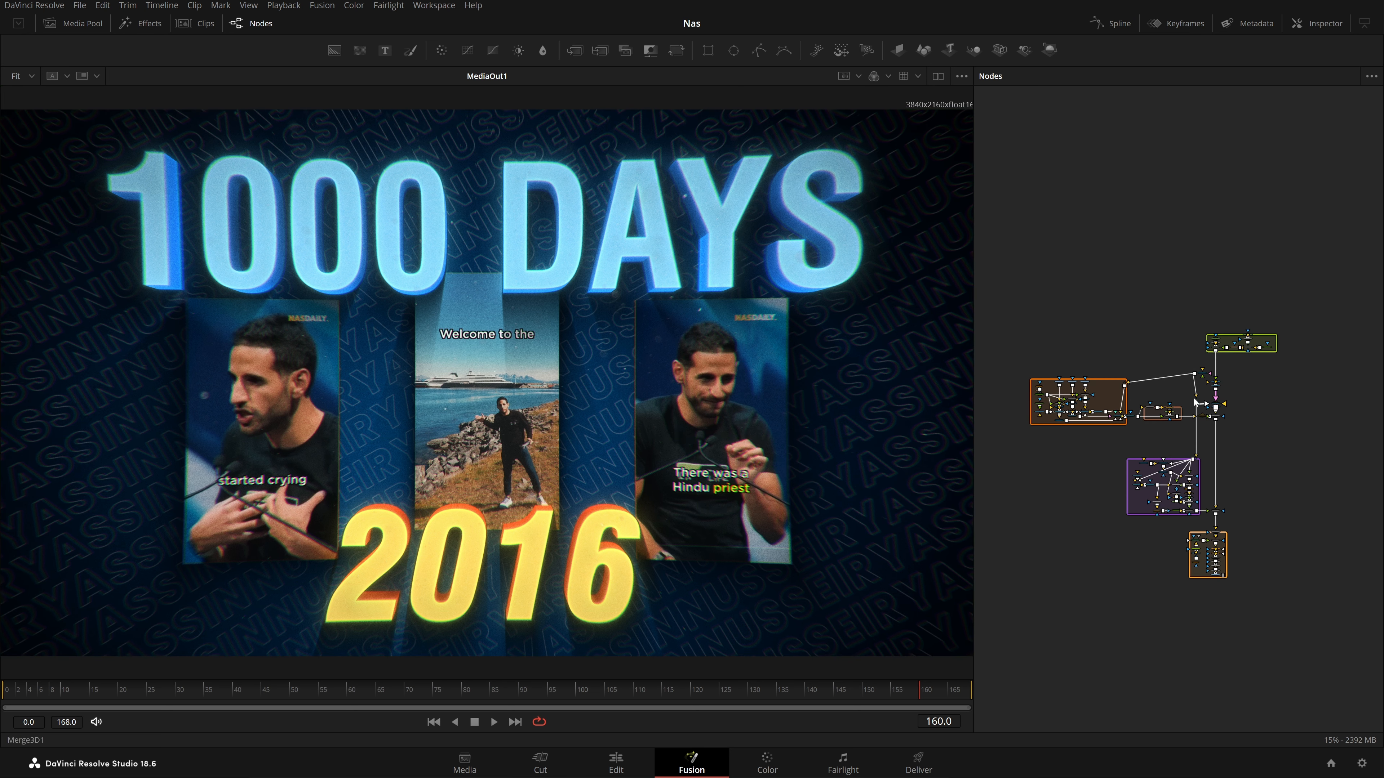
{"action": "scroll", "coordinate": [1226, 386], "scroll_direction": "up", "scroll_amount": 6}
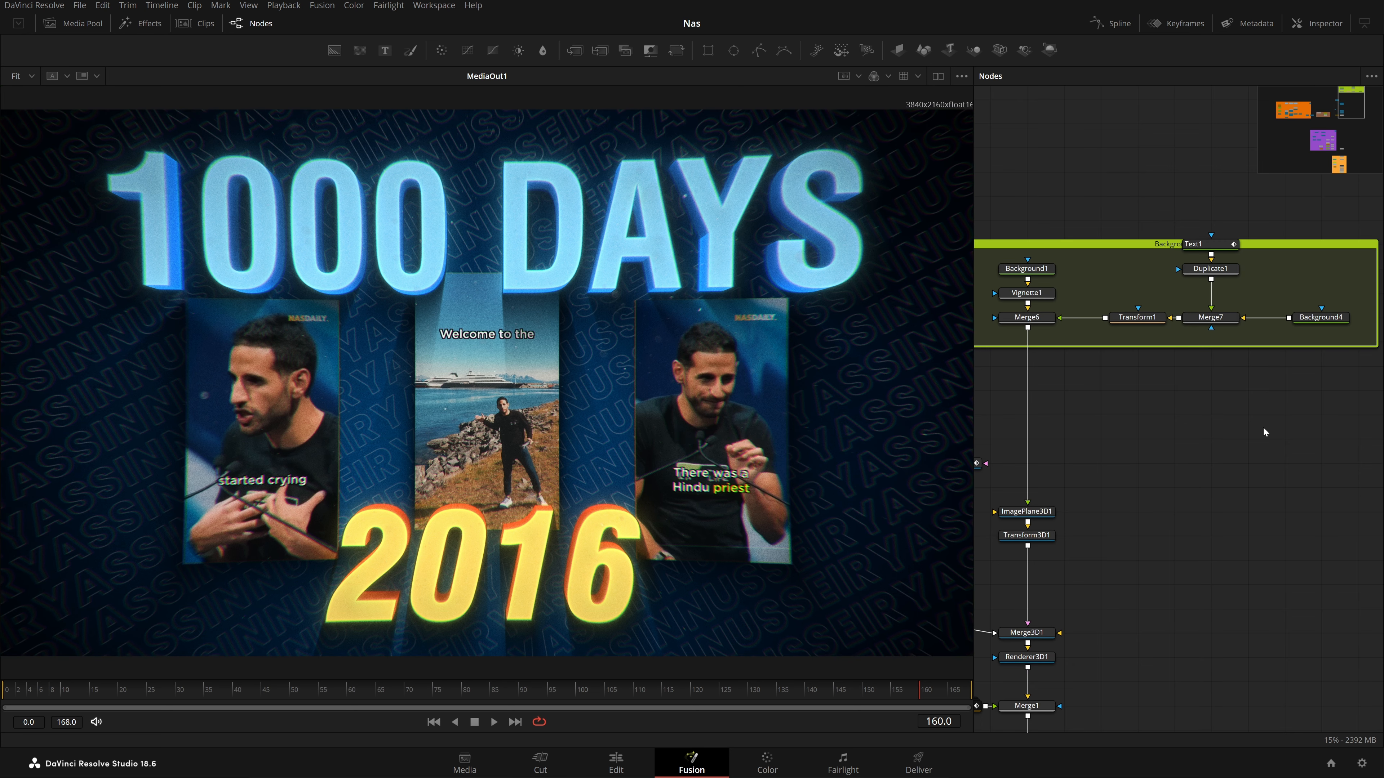
{"action": "left_click", "coordinate": [1197, 318]}
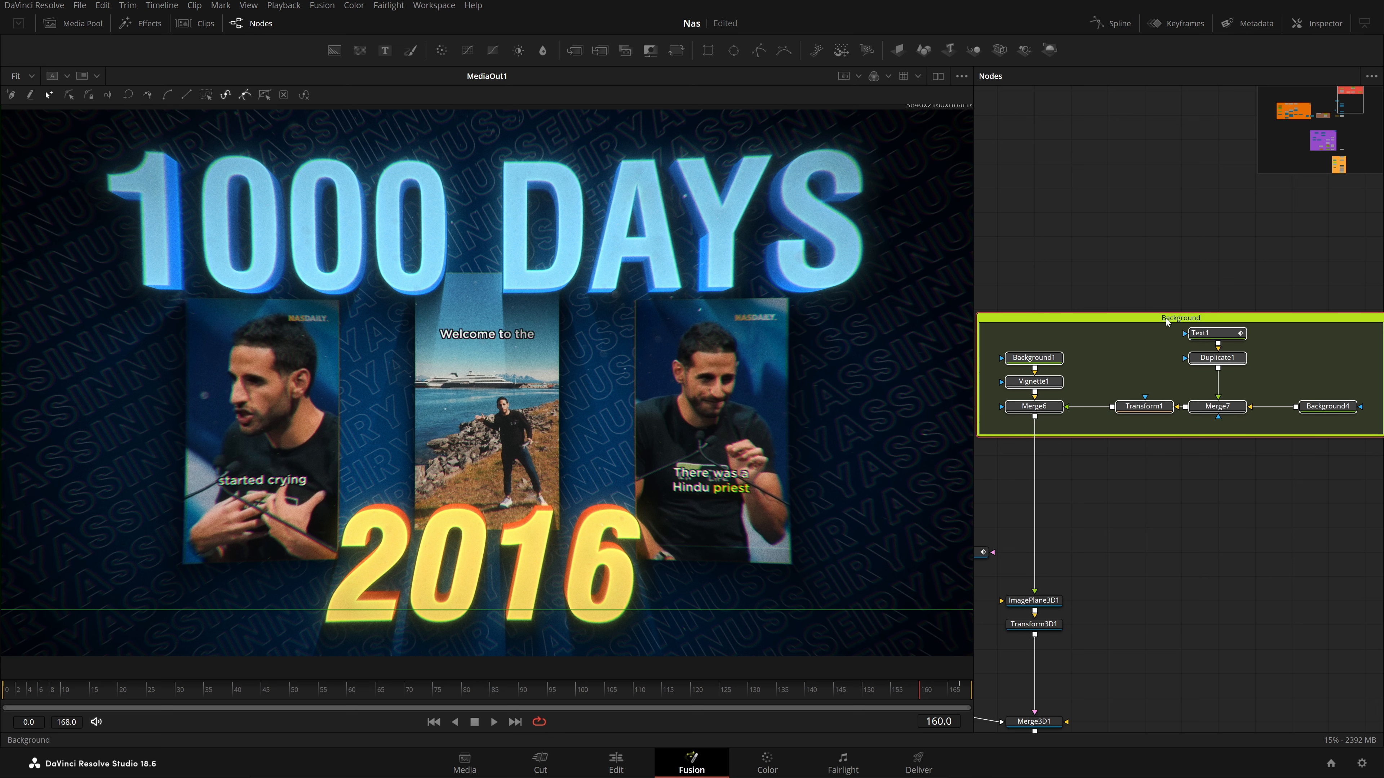
View the Merge6 node's output in the viewer
{"action": "left_click", "coordinate": [1035, 406]}
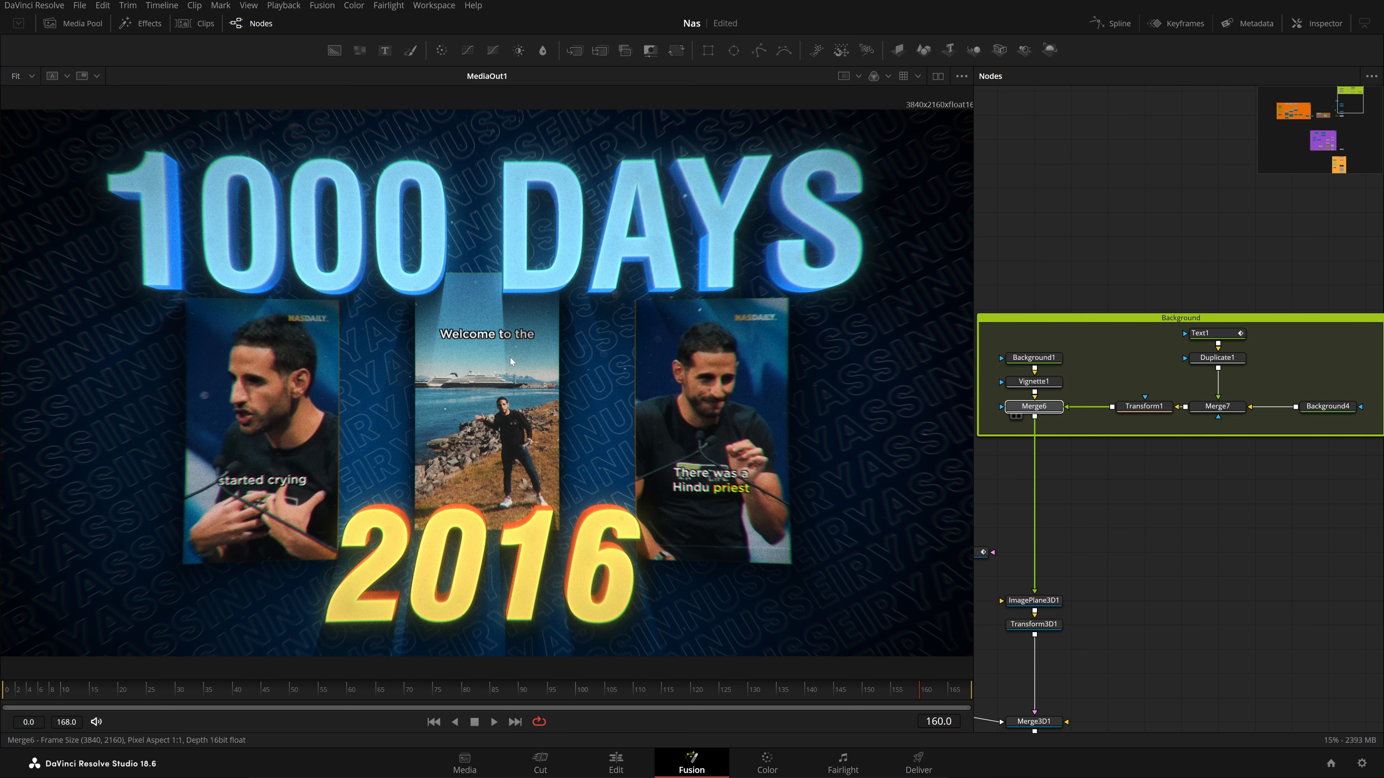
{"action": "key", "text": "1"}
{"action": "left_click_drag", "start_coordinate": [298, 230], "coordinate": [714, 585]}
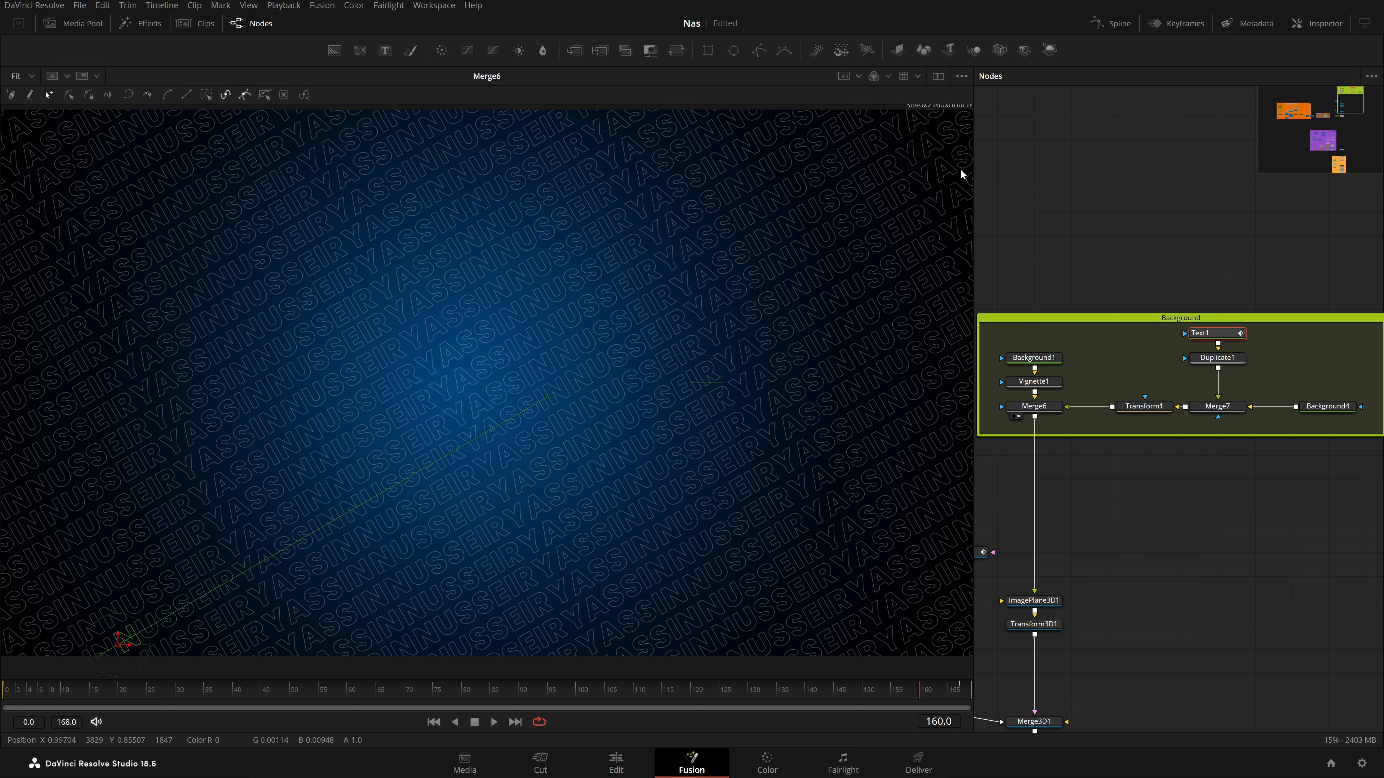
{"action": "left_click_drag", "start_coordinate": [892, 97], "coordinate": [967, 123]}
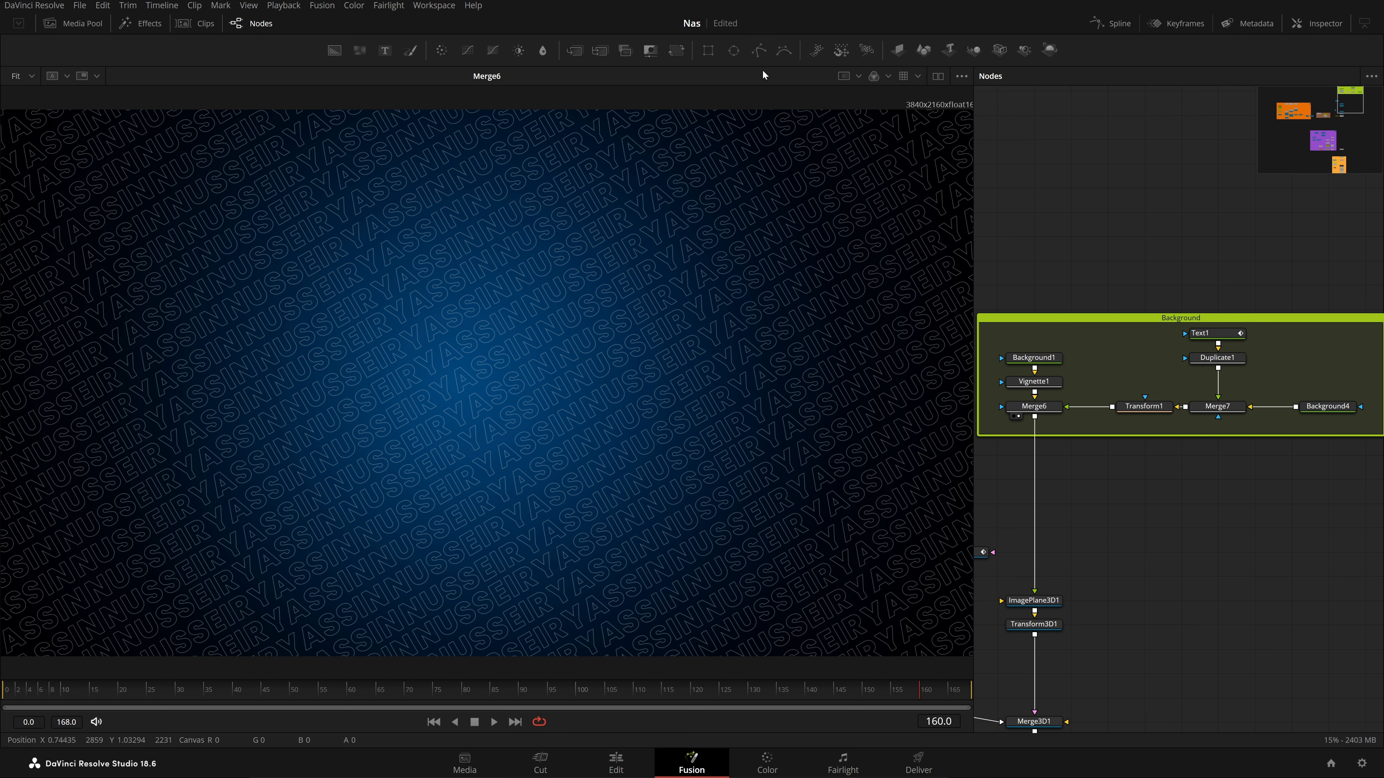
Load Text1 into the viewer to see its single row of outlined lettering
{"action": "left_click", "coordinate": [1229, 335]}
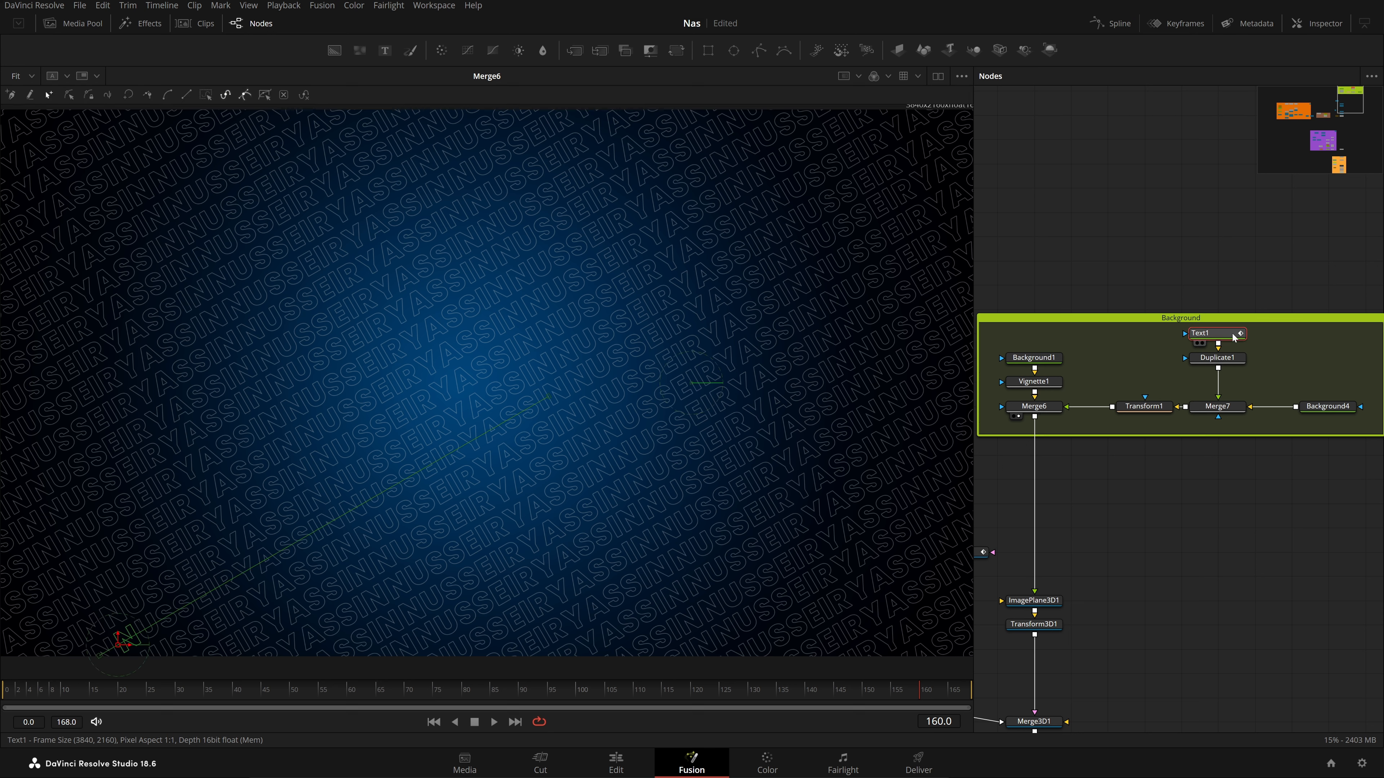
{"action": "left_click", "coordinate": [1207, 234]}
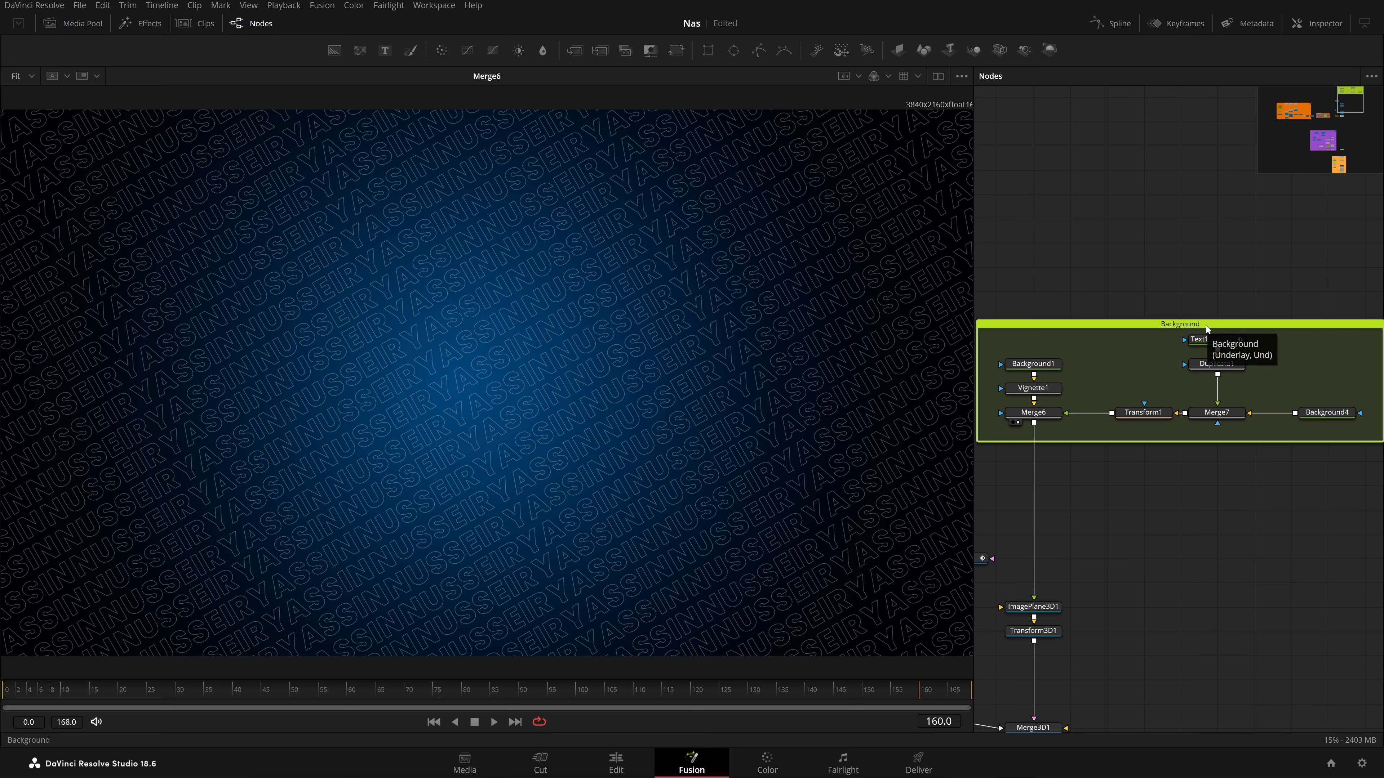
{"action": "scroll", "coordinate": [1234, 307], "scroll_direction": "up", "scroll_amount": 1}
{"action": "left_click", "coordinate": [1210, 339]}
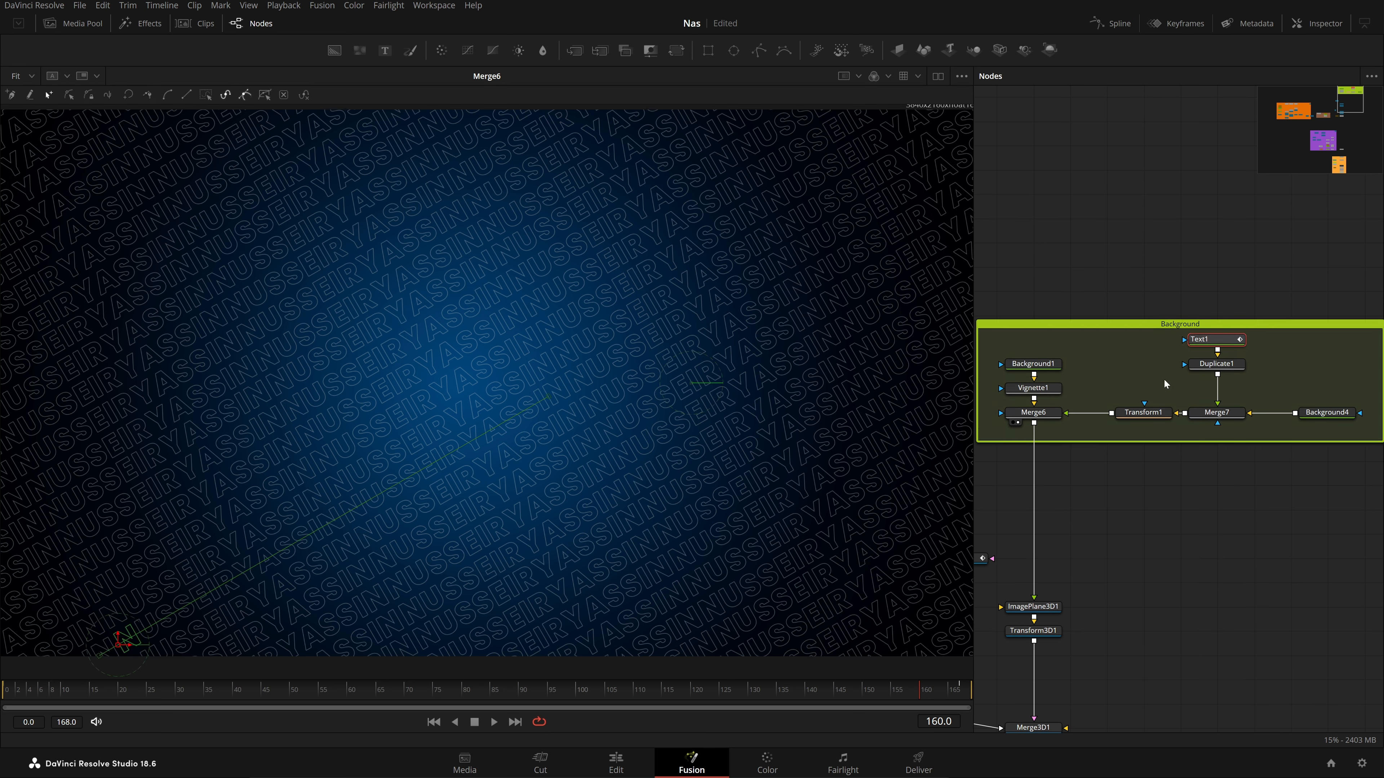
{"action": "key", "text": "2"}
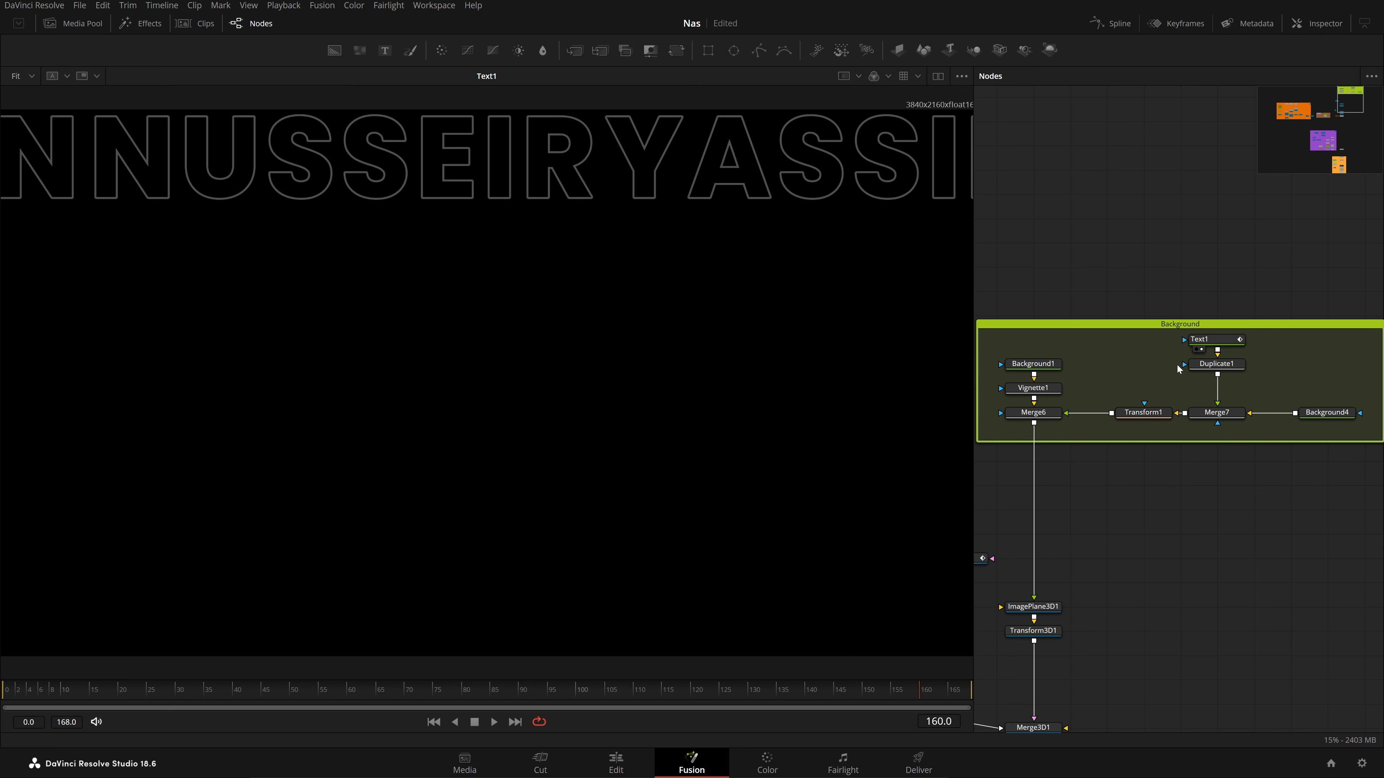
Show Text1's properties in the Inspector and check its Styled Text field
{"action": "left_click", "coordinate": [1318, 23]}
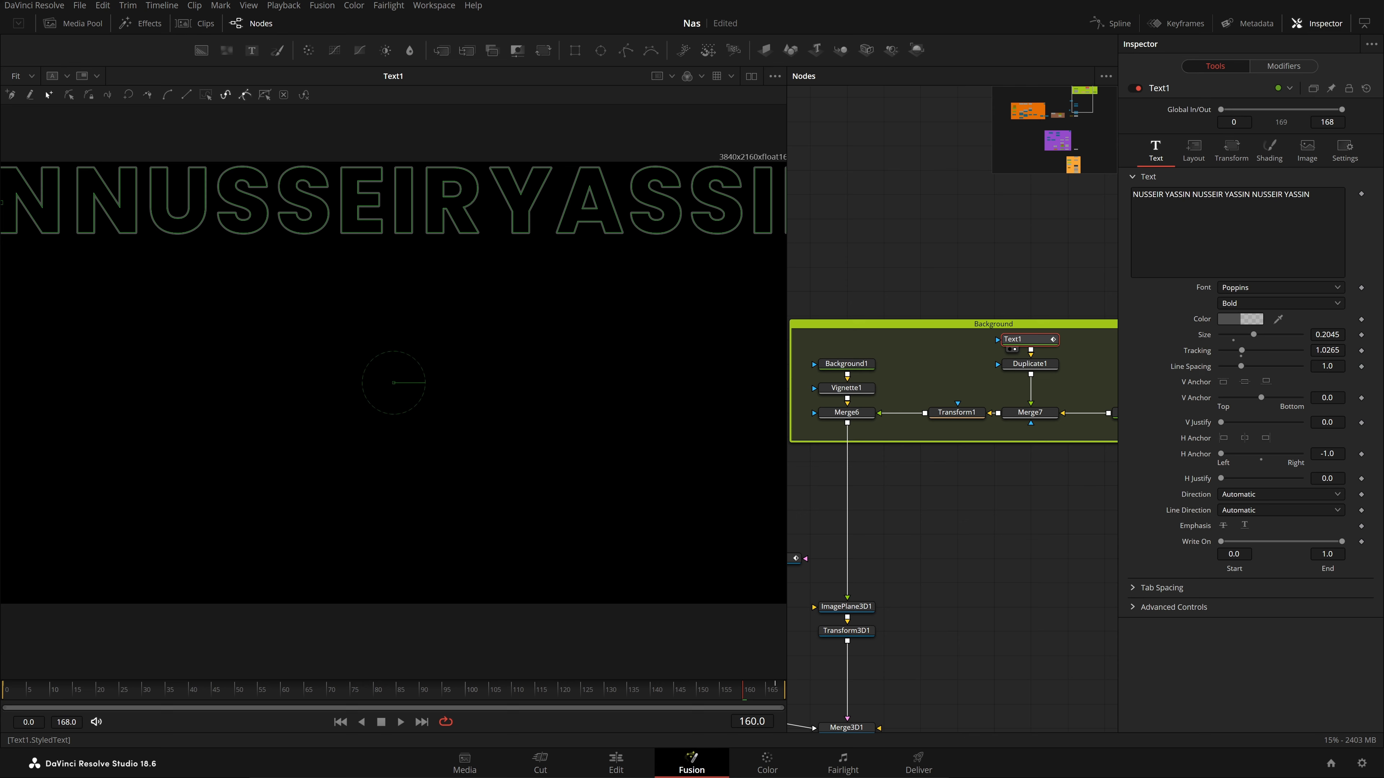
{"action": "left_click", "coordinate": [1309, 195]}
{"action": "left_click", "coordinate": [1025, 245]}
Check Duplicate1's copy settings and view Merge7's output
{"action": "left_click_drag", "start_coordinate": [1030, 300], "coordinate": [980, 312]}
{"action": "left_click", "coordinate": [997, 377]}
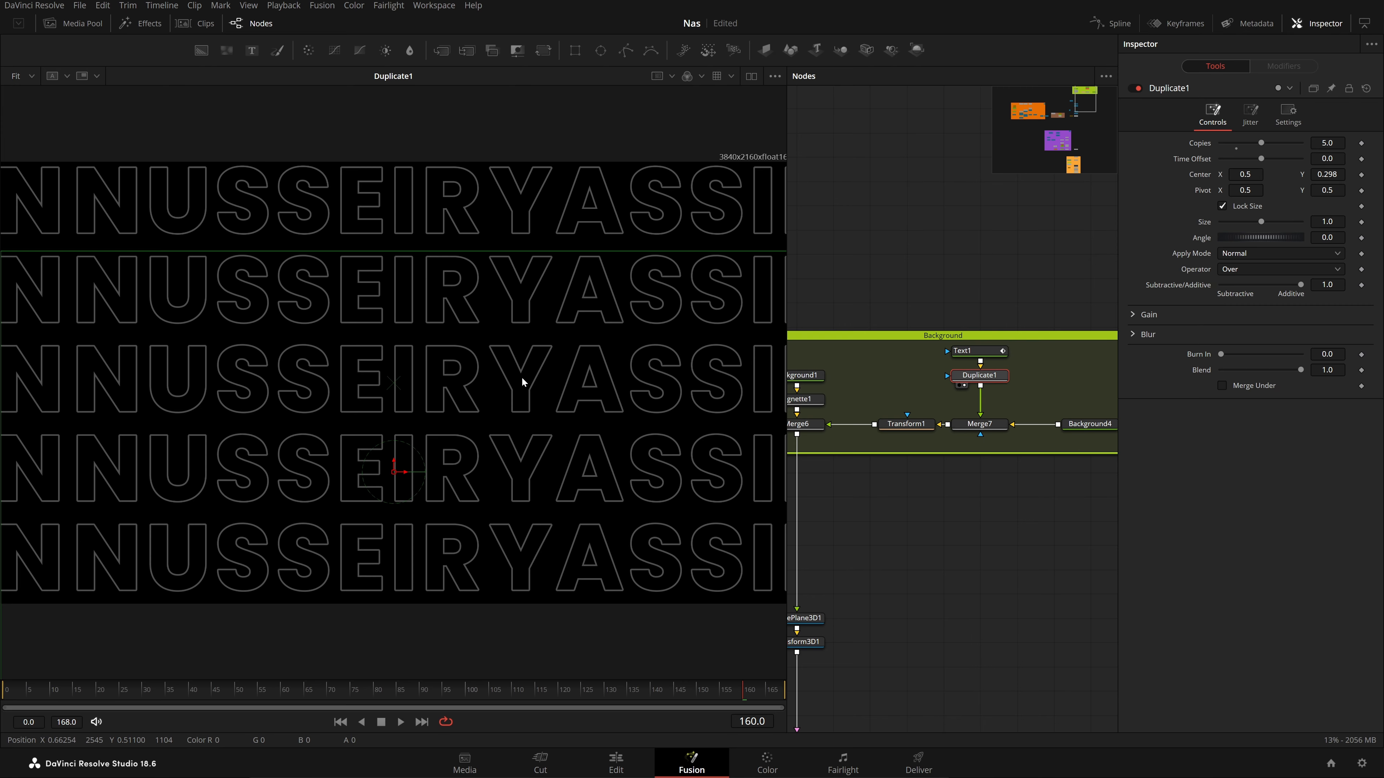
{"action": "left_click", "coordinate": [997, 429]}
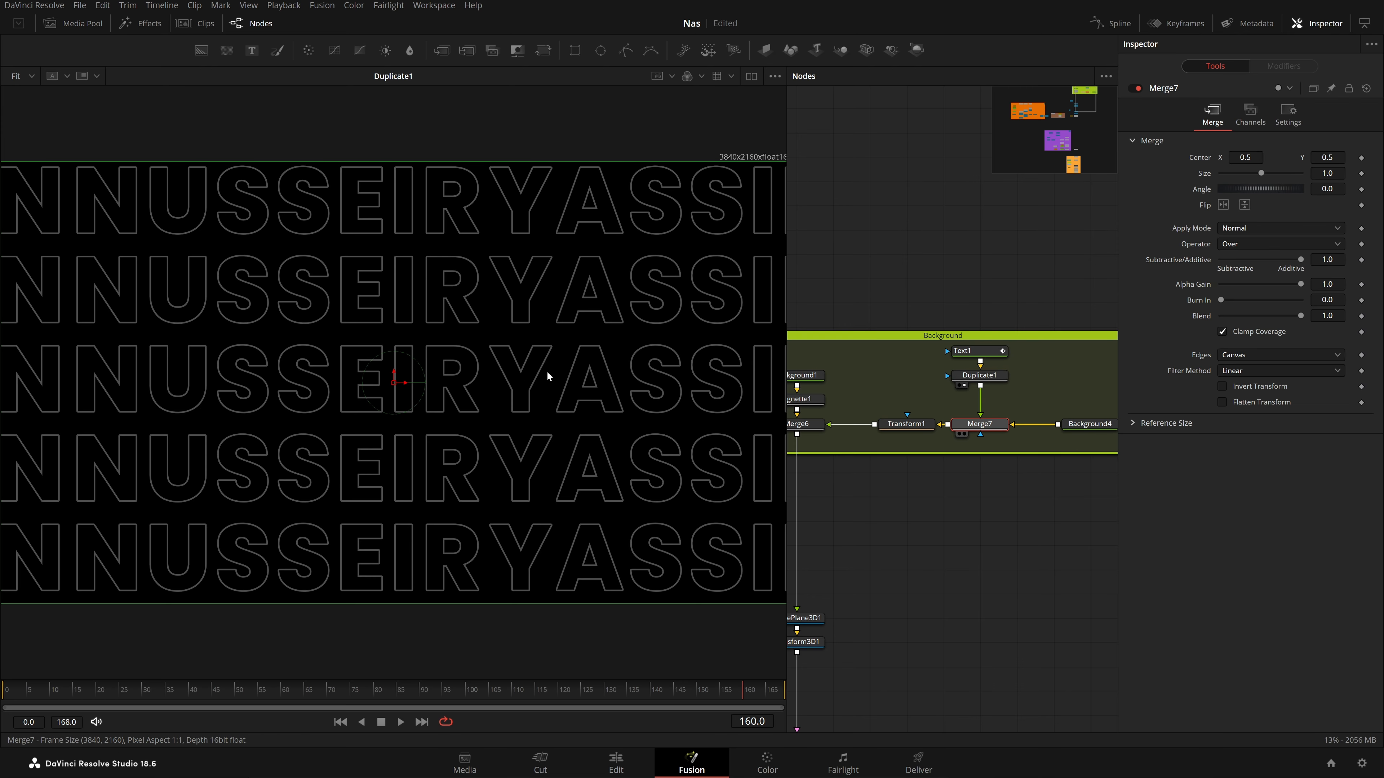
{"action": "key", "text": "1"}
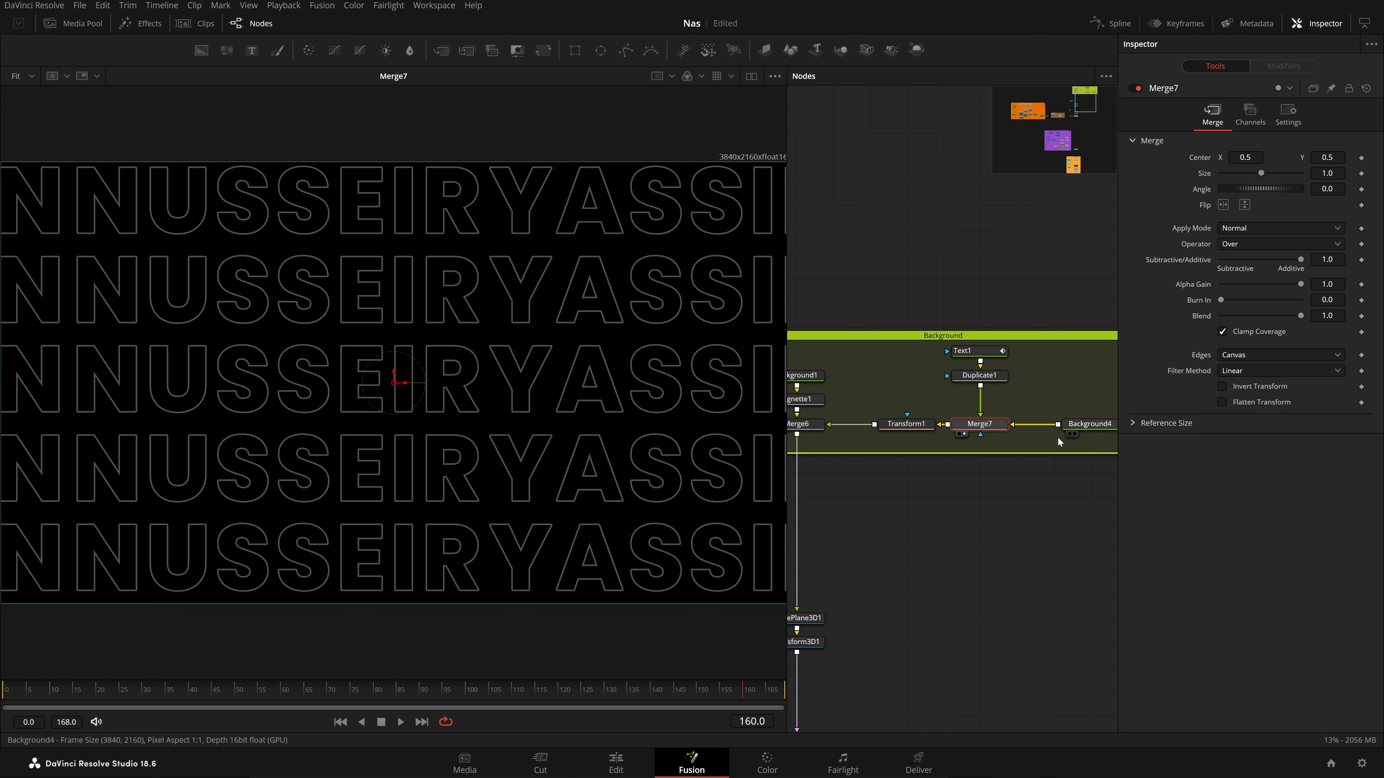
View Transform1's 30° tiled text pattern, reselect Text1 and scrub the 168-frame range
{"action": "left_click_drag", "start_coordinate": [1058, 437], "coordinate": [986, 458]}
{"action": "left_click_drag", "start_coordinate": [855, 414], "coordinate": [995, 404]}
{"action": "left_click", "coordinate": [975, 434]}
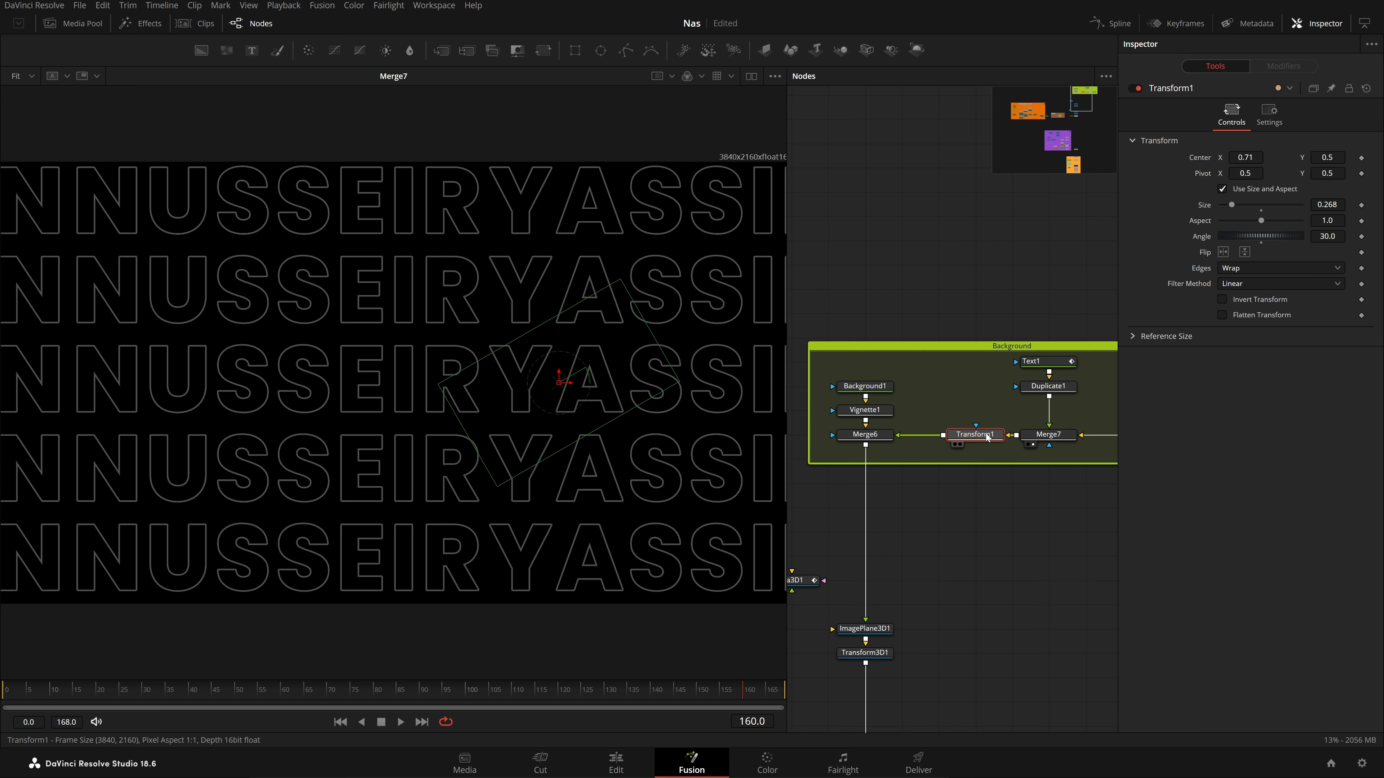
{"action": "key", "text": "1"}
{"action": "left_click", "coordinate": [963, 273]}
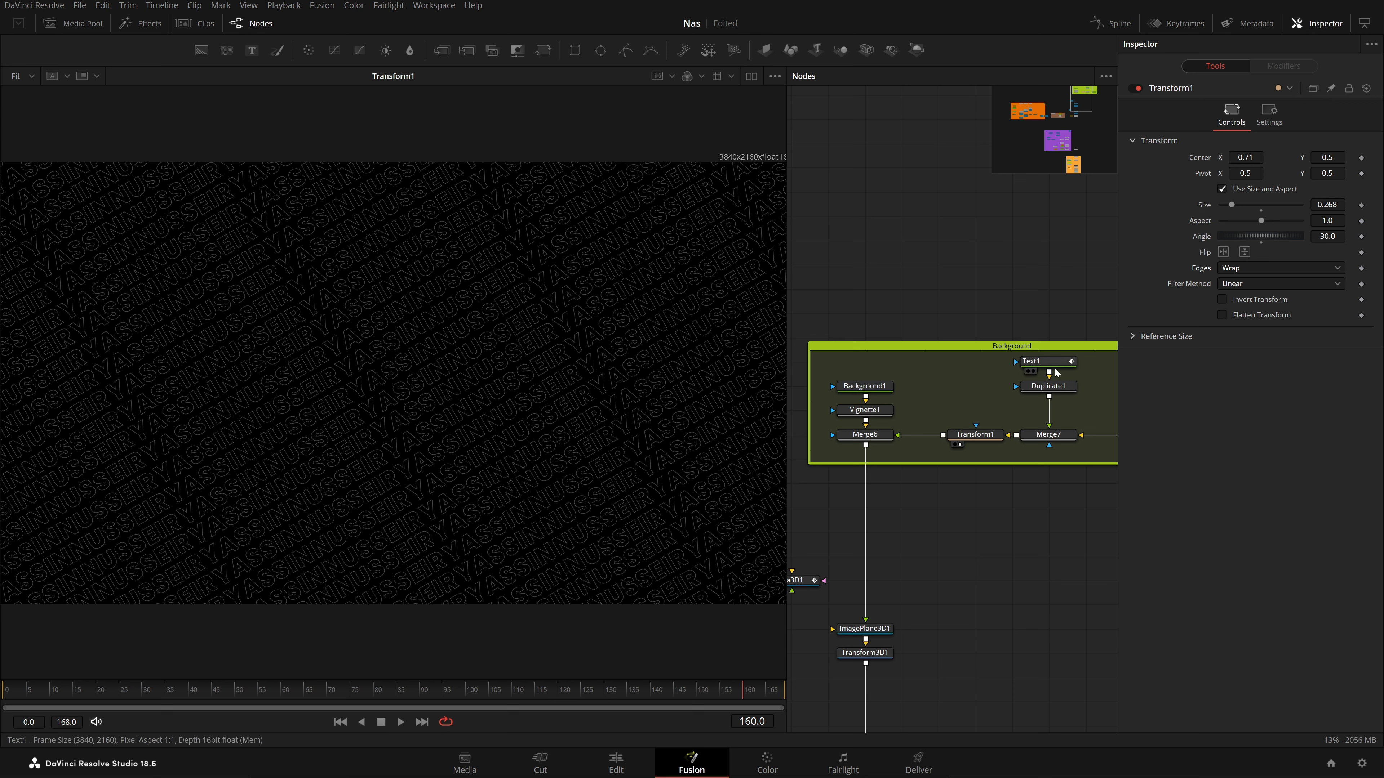
{"action": "left_click", "coordinate": [1046, 362]}
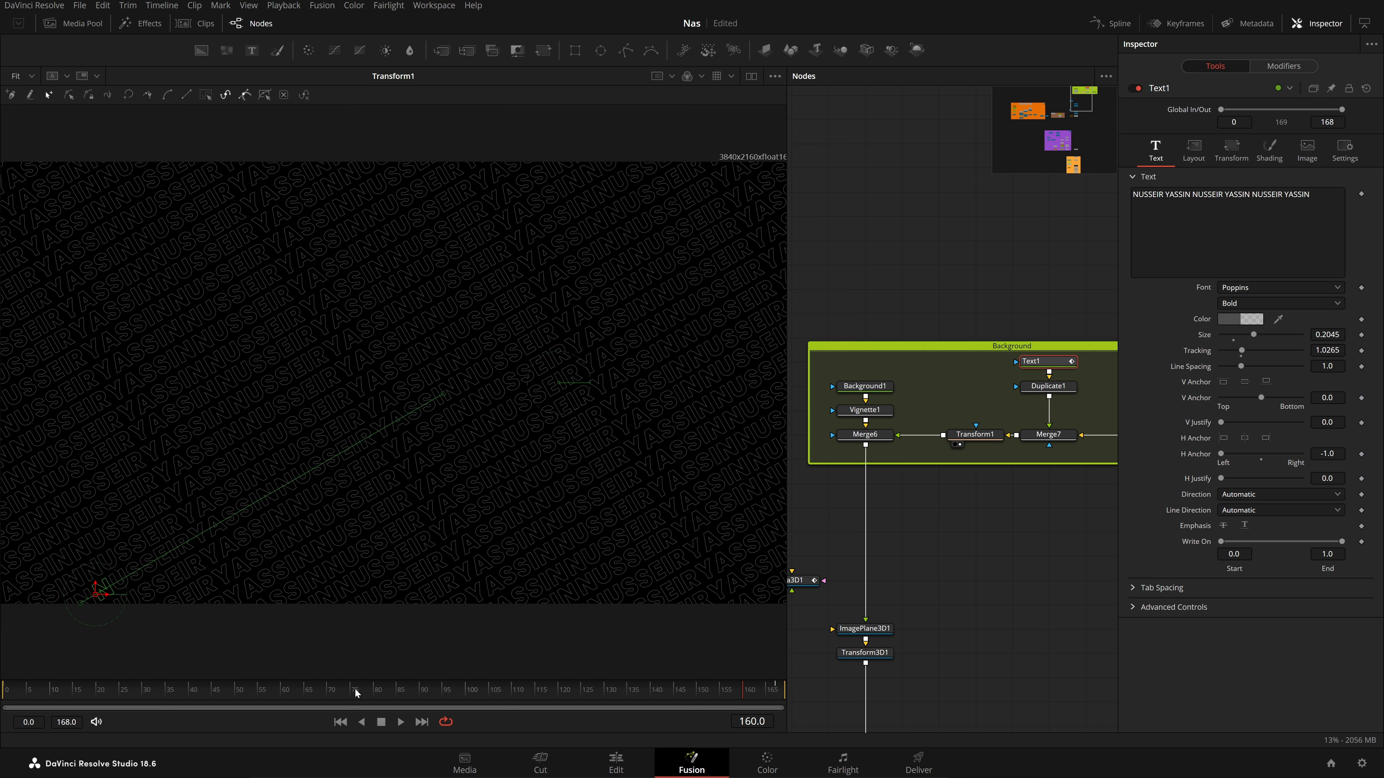
{"action": "left_click_drag", "start_coordinate": [332, 688], "coordinate": [812, 679]}
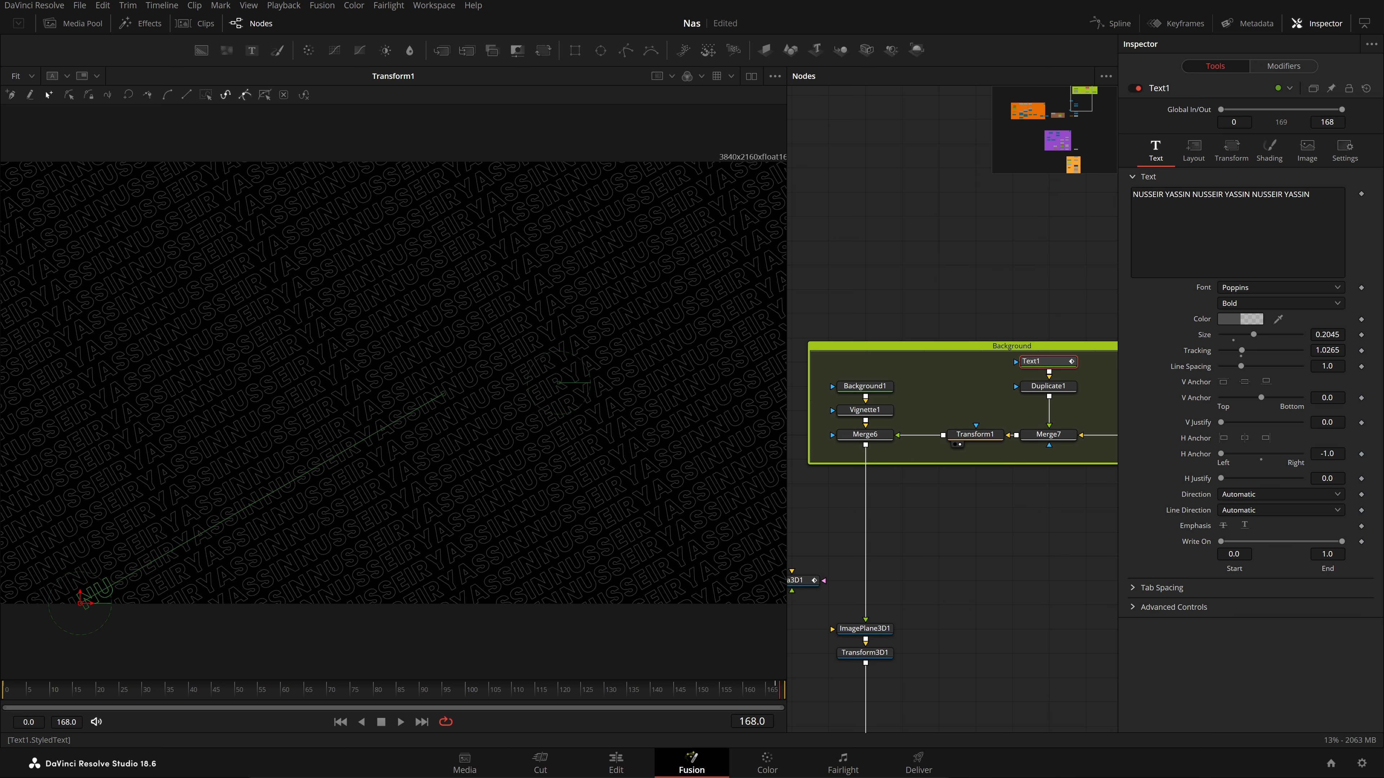
Check Text1's layout settings, then view Merge6, Background1's radial gradient and Vignette1's darker output
{"action": "left_click", "coordinate": [1195, 159]}
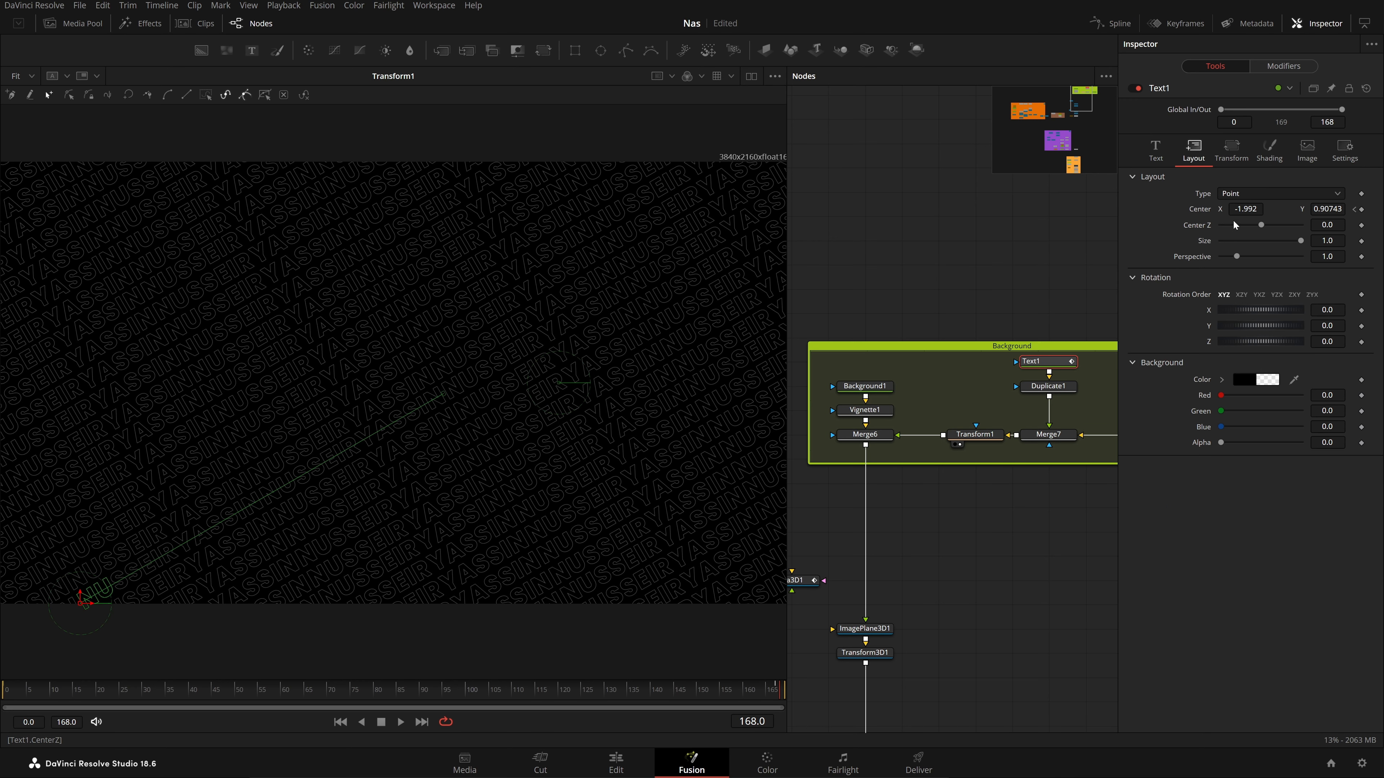
{"action": "left_click_drag", "start_coordinate": [986, 300], "coordinate": [1038, 299]}
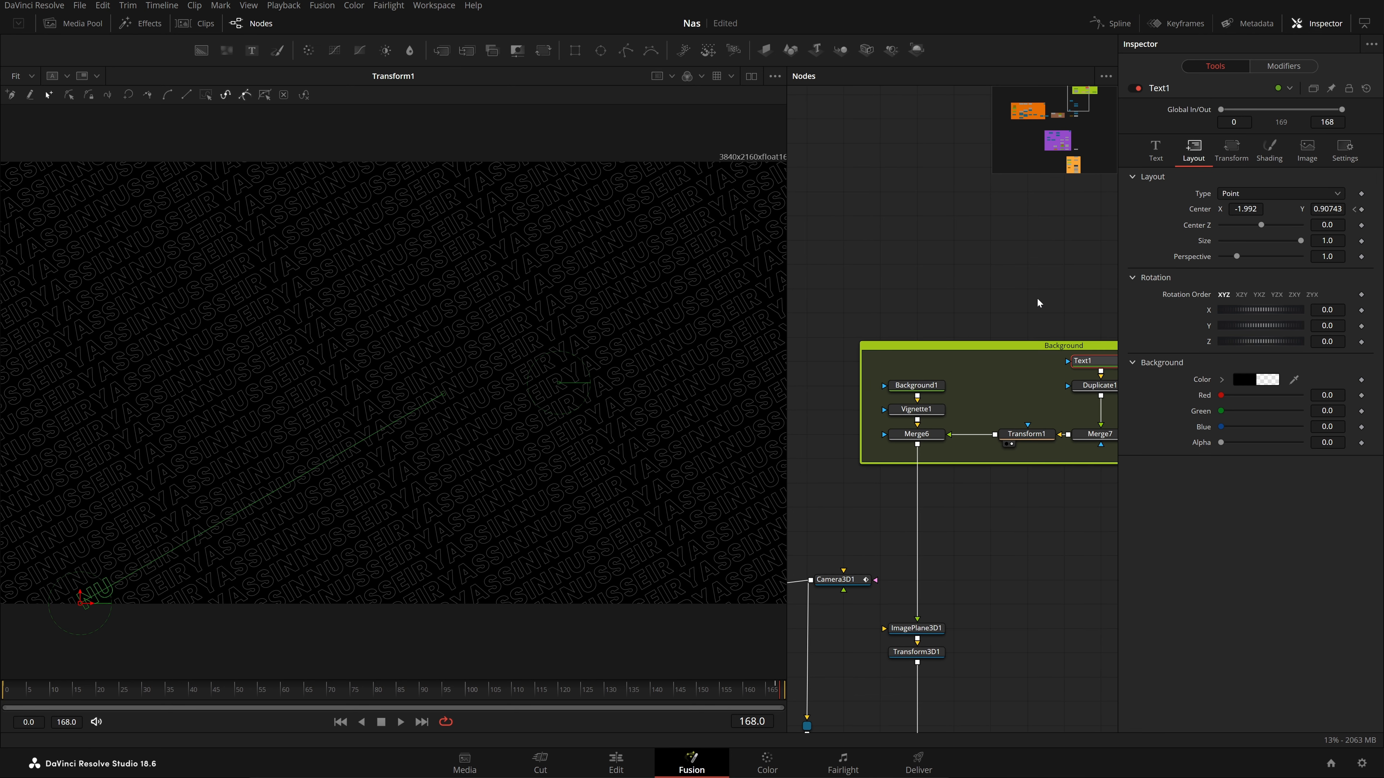
{"action": "left_click_drag", "start_coordinate": [930, 438], "coordinate": [593, 450]}
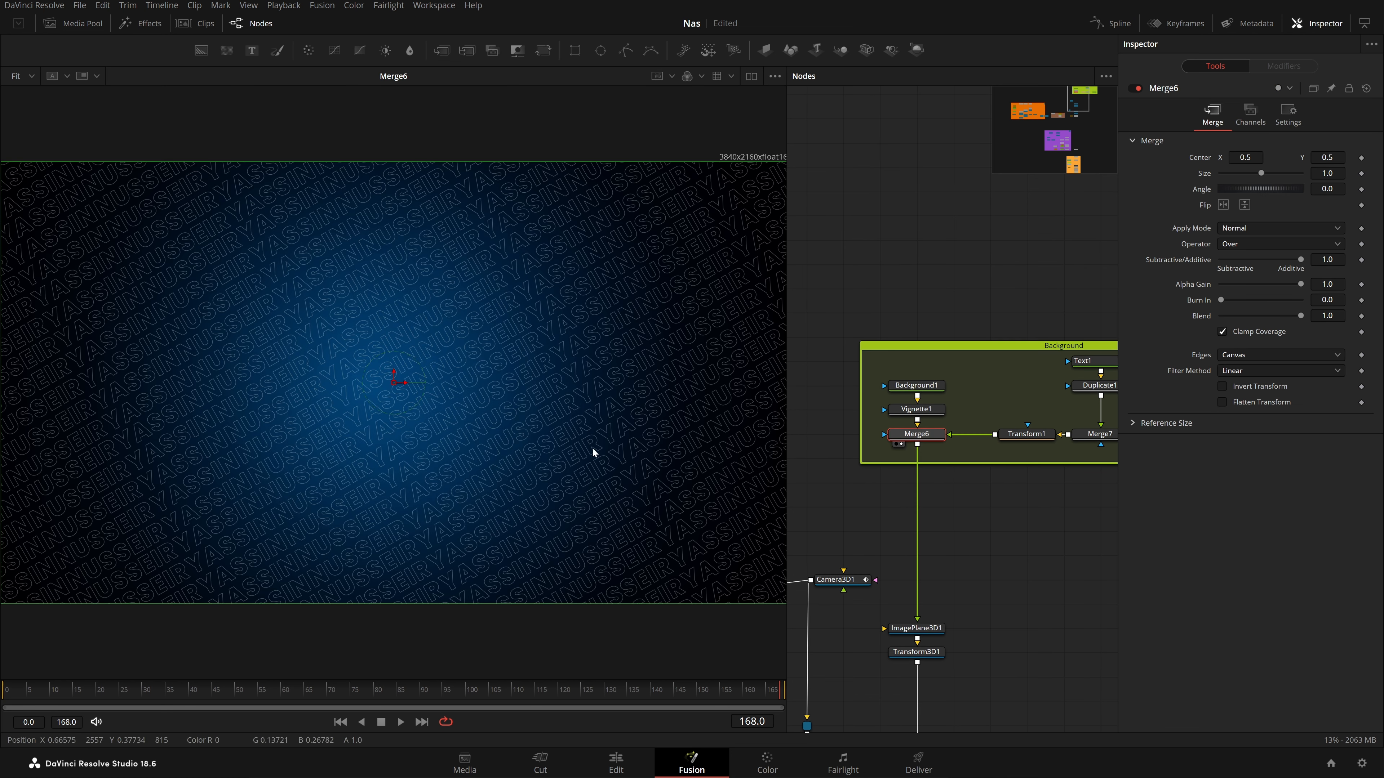
{"action": "left_click_drag", "start_coordinate": [915, 387], "coordinate": [427, 404]}
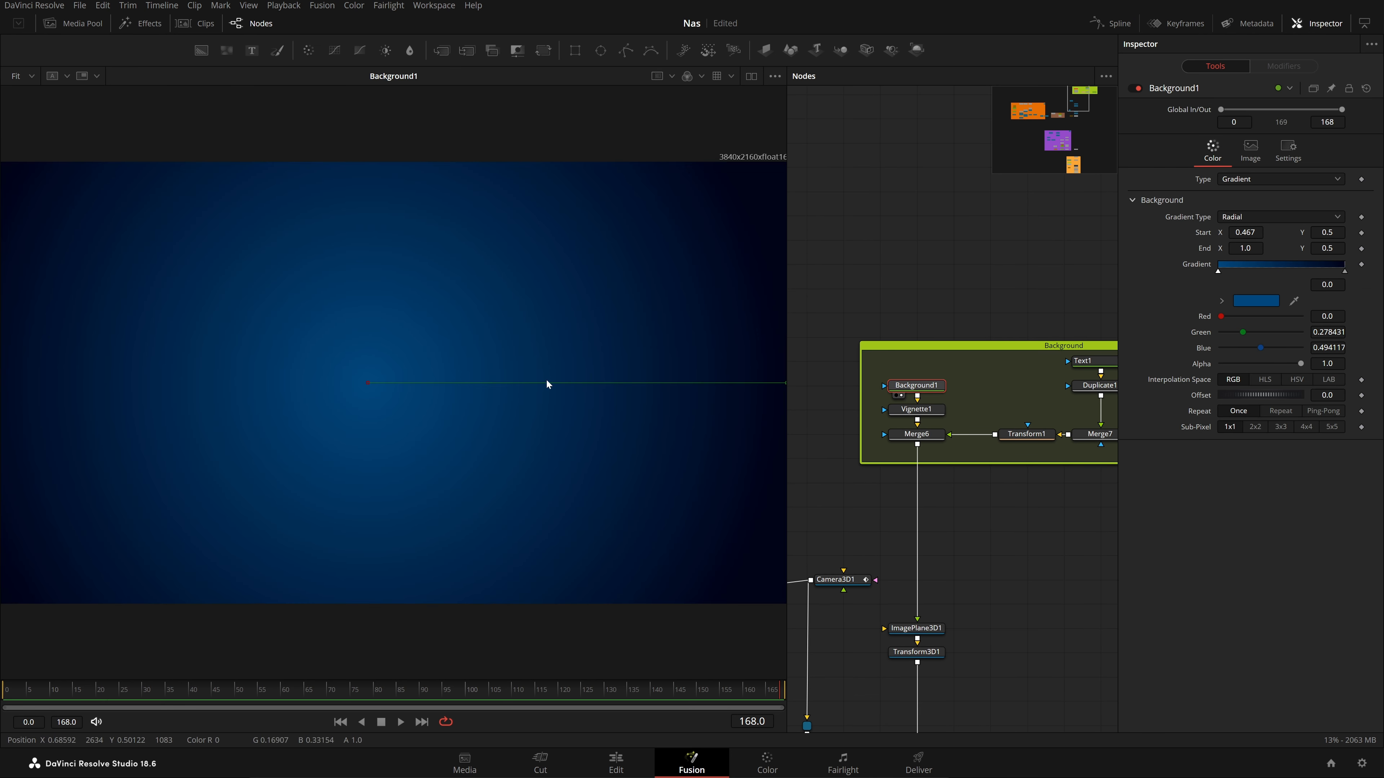
{"action": "left_click_drag", "start_coordinate": [1054, 367], "coordinate": [1005, 368]}
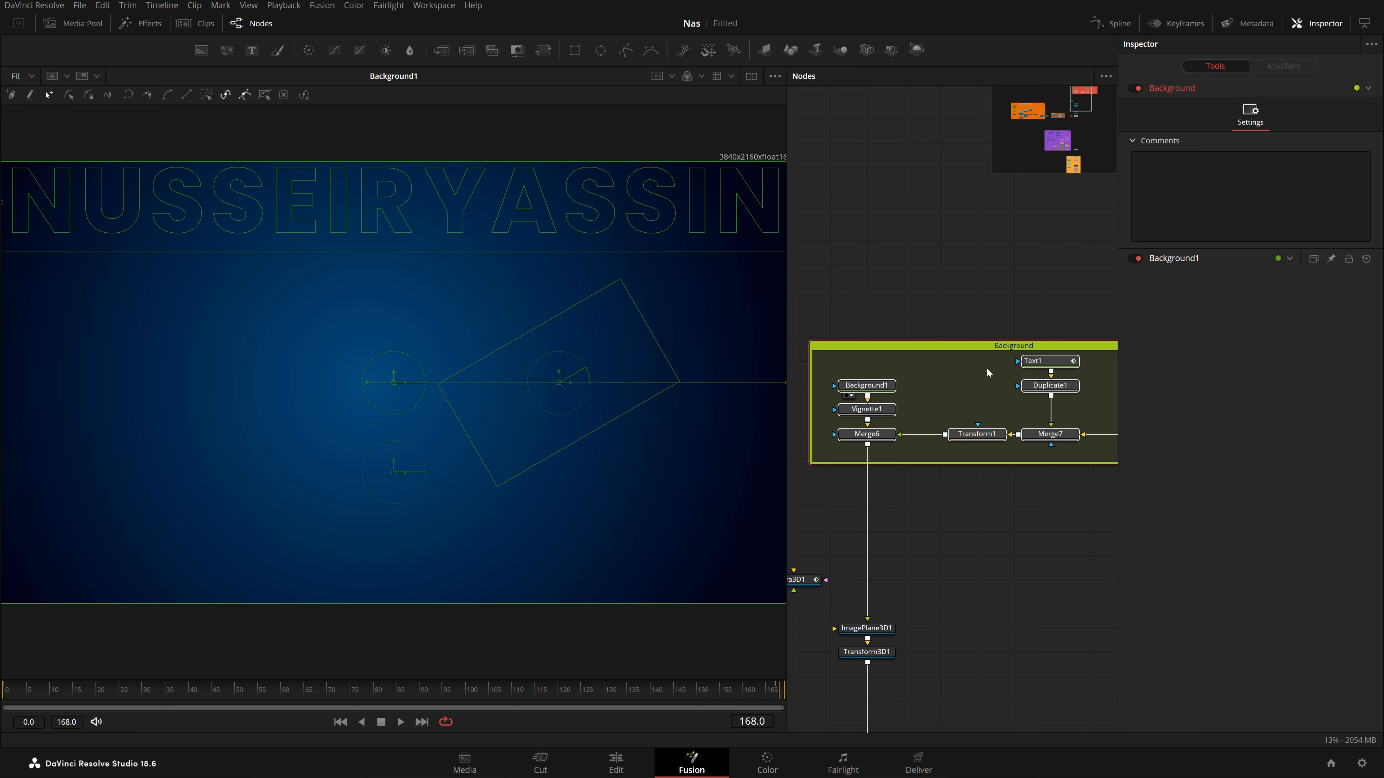
{"action": "left_click", "coordinate": [878, 390]}
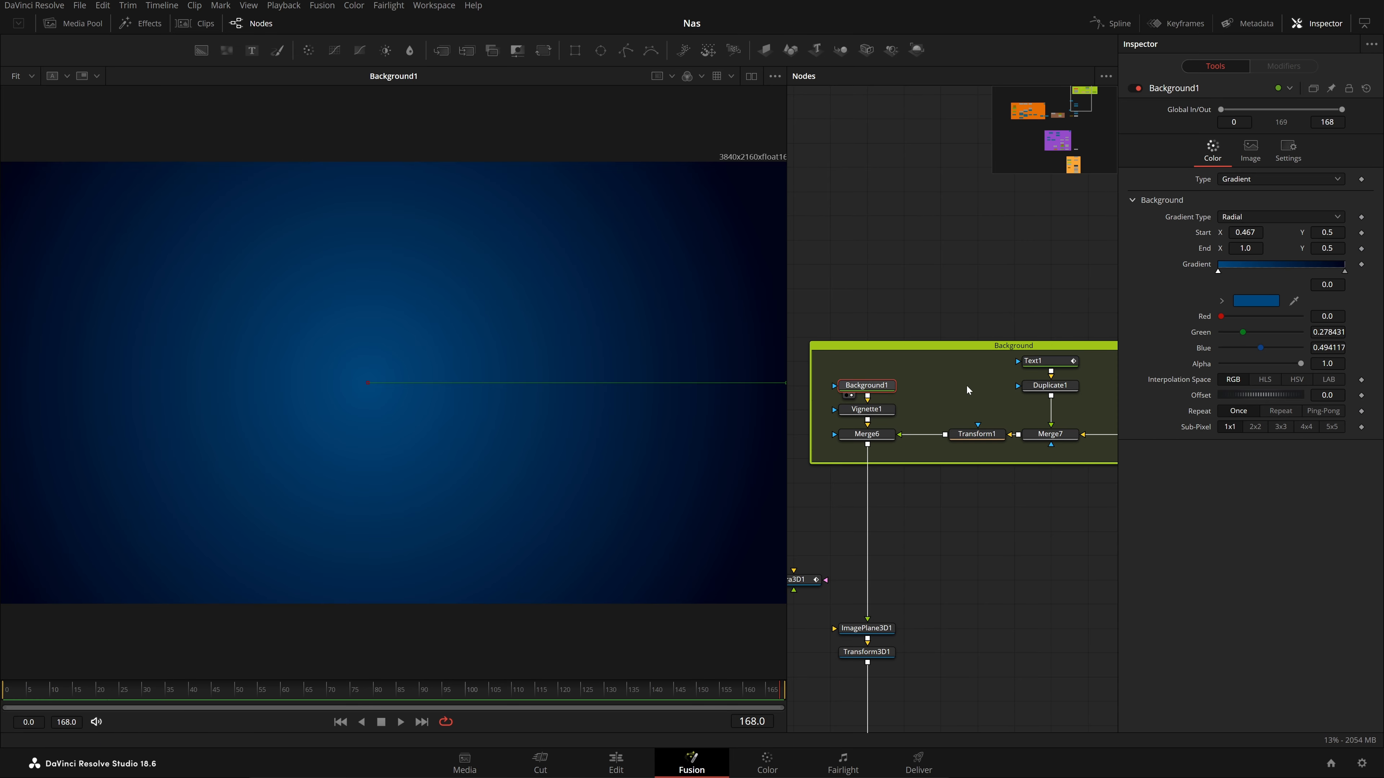
{"action": "left_click", "coordinate": [866, 409]}
{"action": "key", "text": "1"}
View Merge6's text-pattern background, then load ImagePlane3D1 into the 3D perspective viewer
{"action": "left_click", "coordinate": [866, 434]}
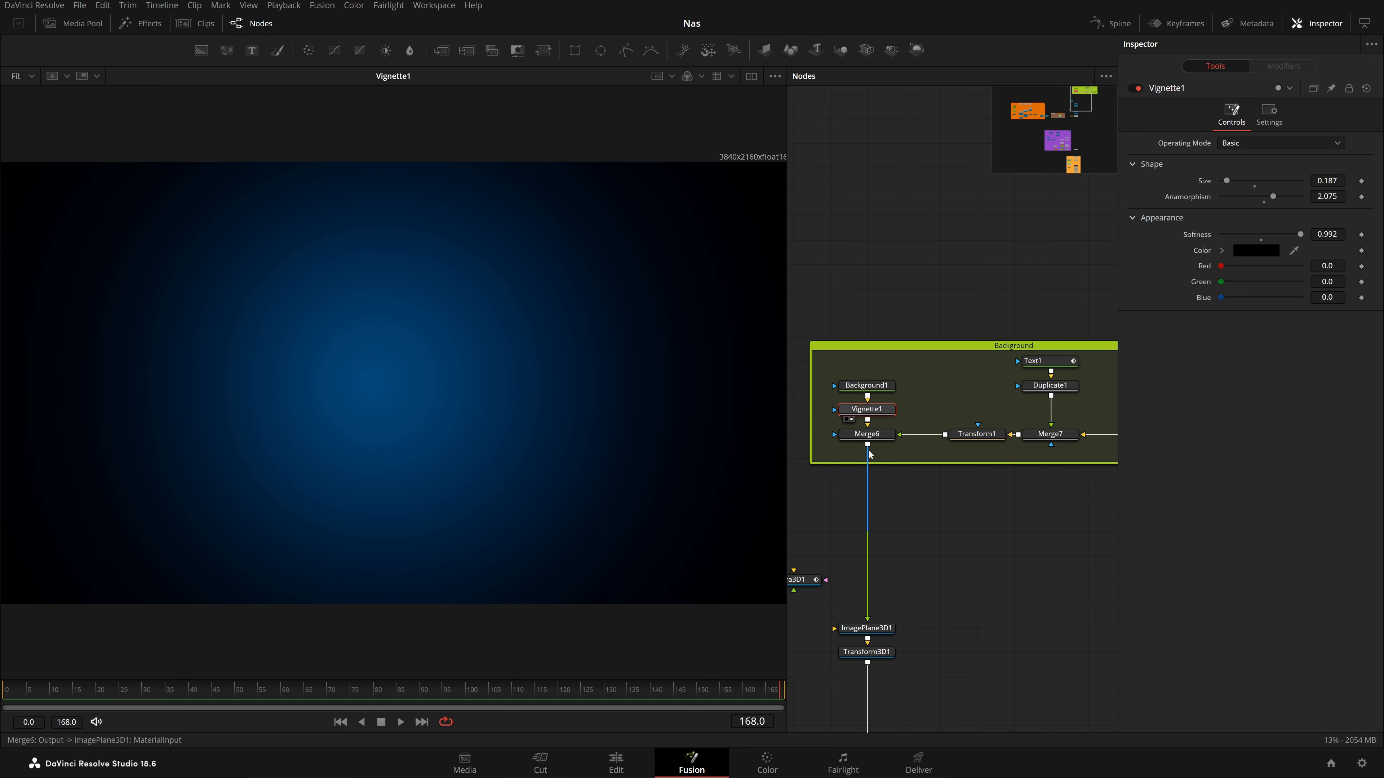
{"action": "key", "text": "1"}
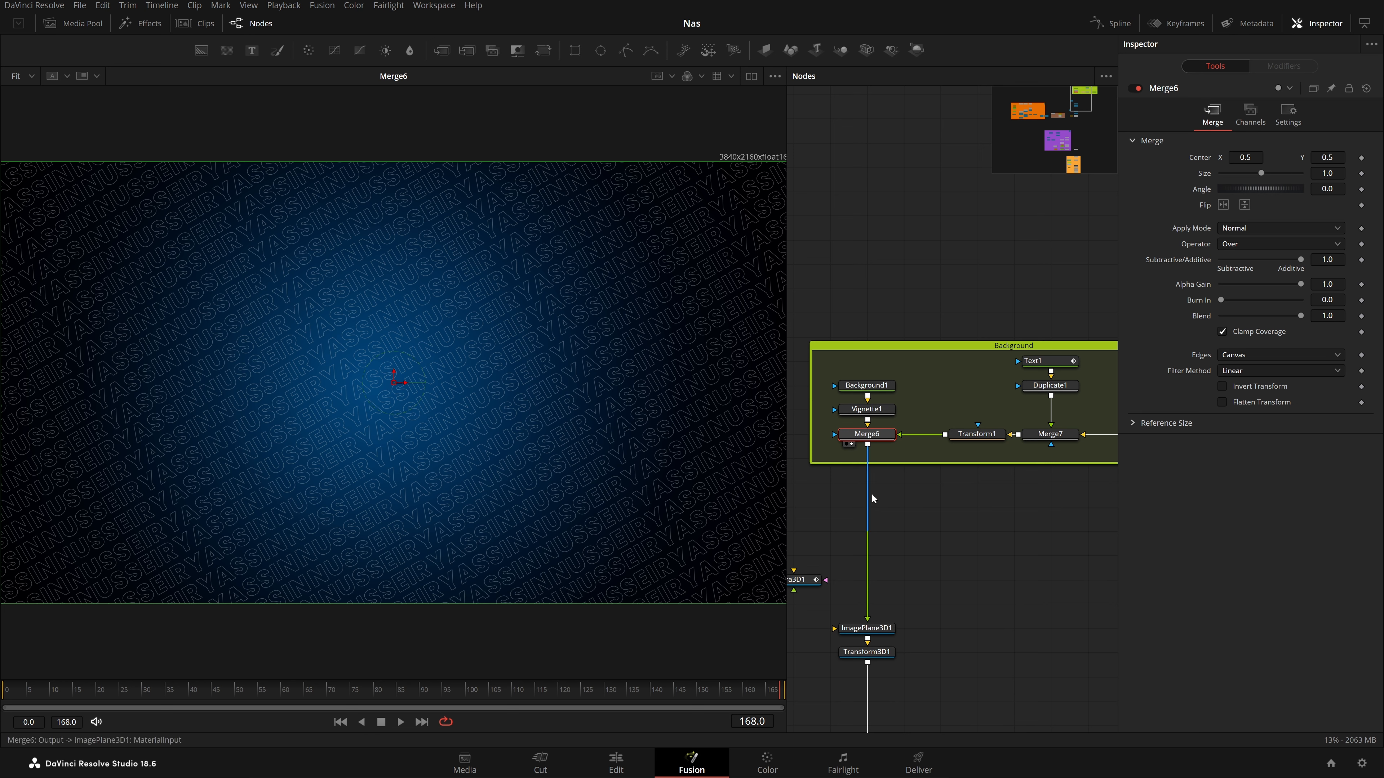
{"action": "left_click_drag", "start_coordinate": [942, 582], "coordinate": [1005, 447]}
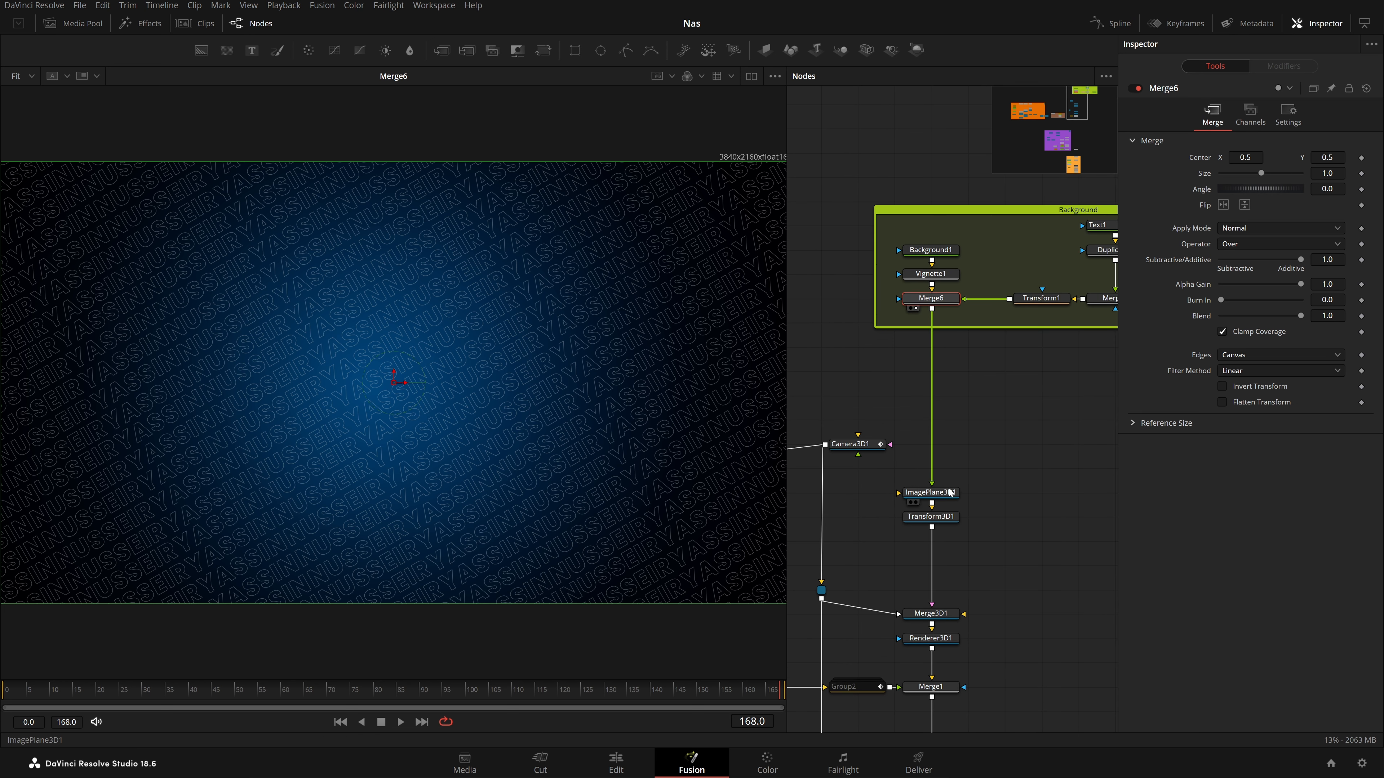
{"action": "left_click", "coordinate": [930, 492]}
{"action": "key", "text": "1"}
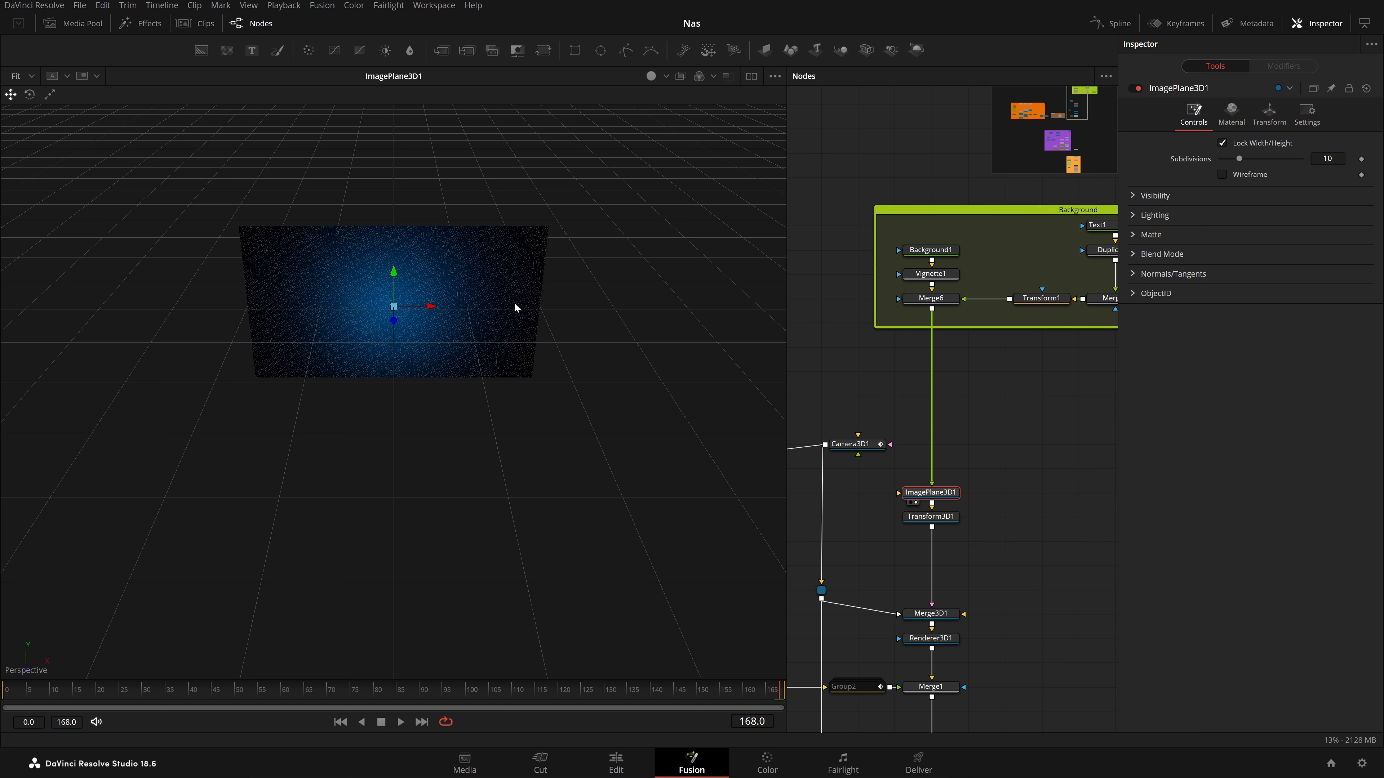
Settle the ImagePlane3D1 node, orbit around the plane and view Transform3D1
{"action": "left_click_drag", "start_coordinate": [969, 529], "coordinate": [1007, 522]}
{"action": "left_click_drag", "start_coordinate": [984, 489], "coordinate": [984, 466]}
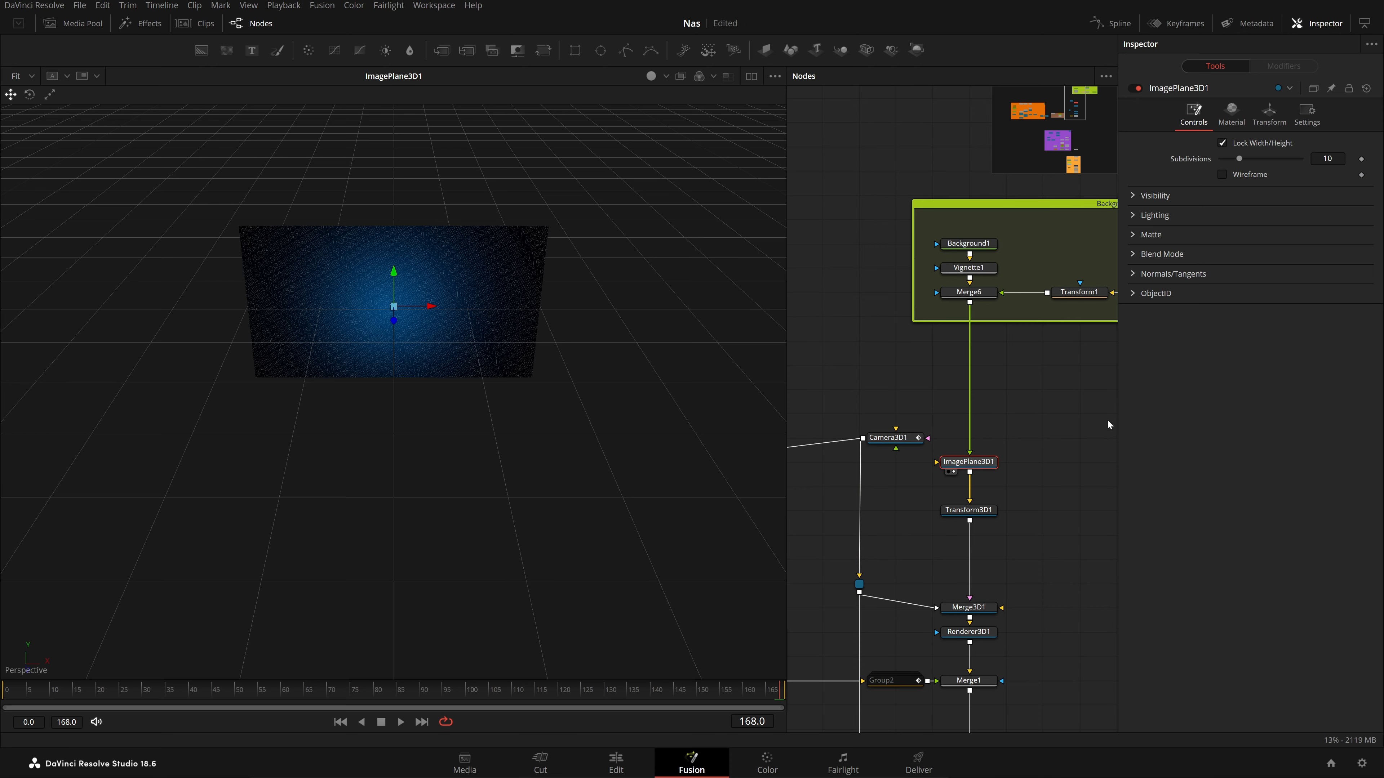
{"action": "left_click_drag", "start_coordinate": [460, 470], "coordinate": [632, 482]}
{"action": "left_click_drag", "start_coordinate": [973, 511], "coordinate": [512, 460]}
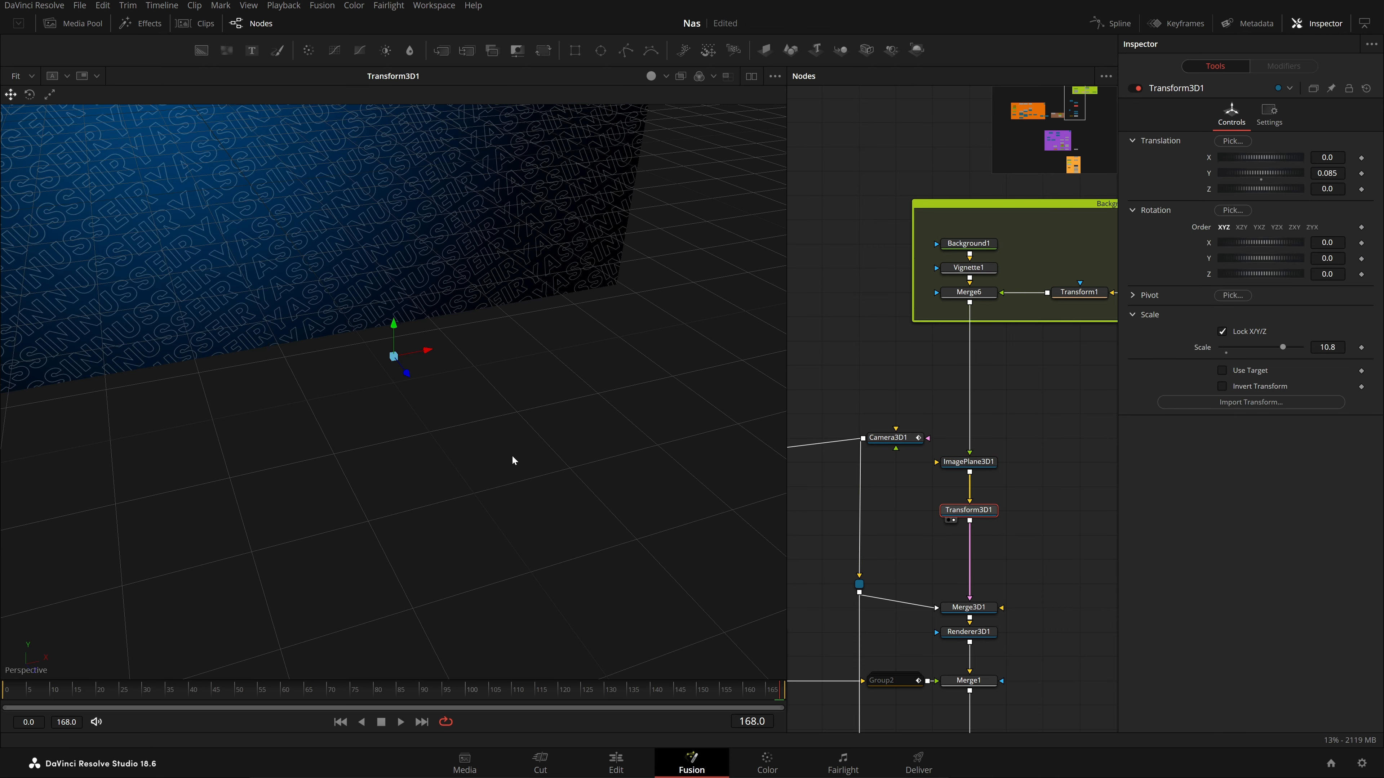
{"action": "scroll", "coordinate": [412, 396], "scroll_direction": "down", "scroll_amount": 10}
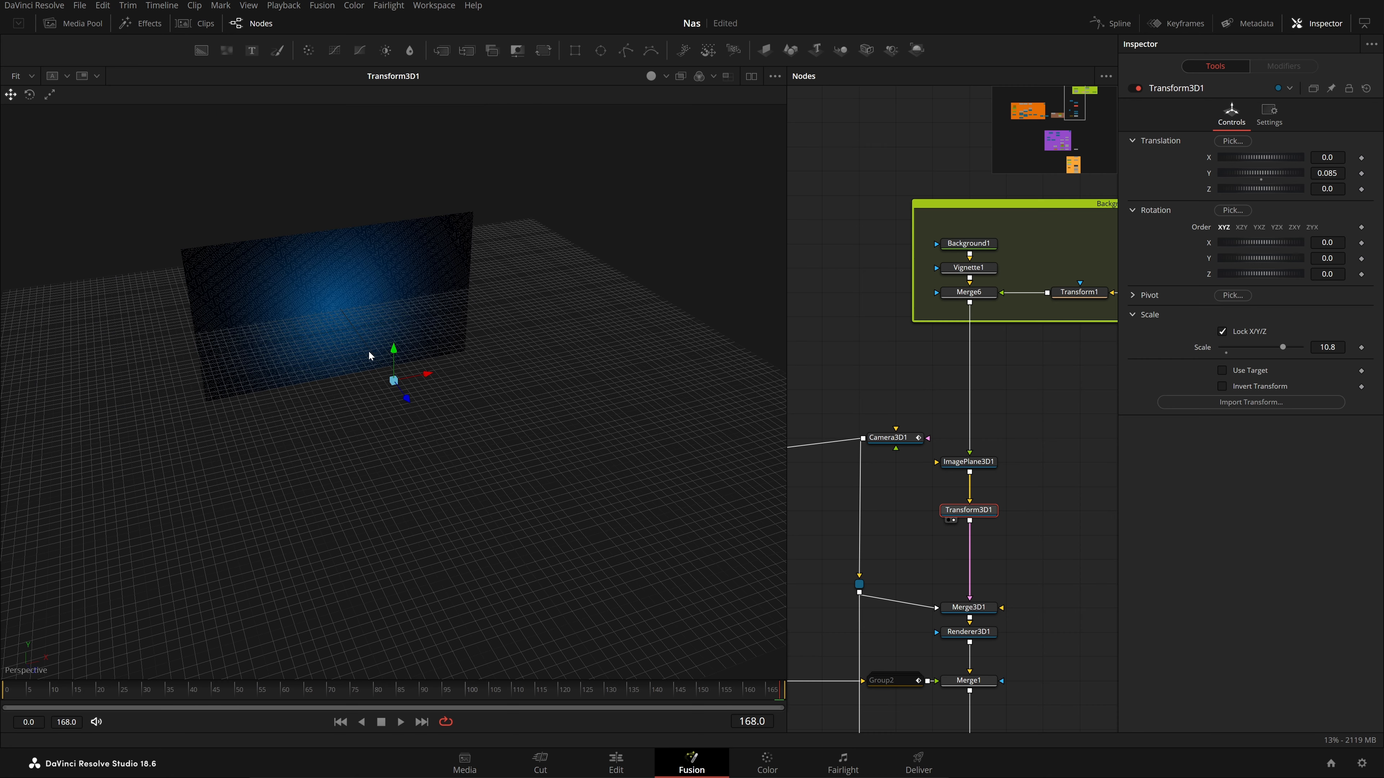
{"action": "scroll", "coordinate": [371, 352], "scroll_direction": "up", "scroll_amount": 5}
{"action": "scroll", "coordinate": [860, 511], "scroll_direction": "down", "scroll_amount": 5}
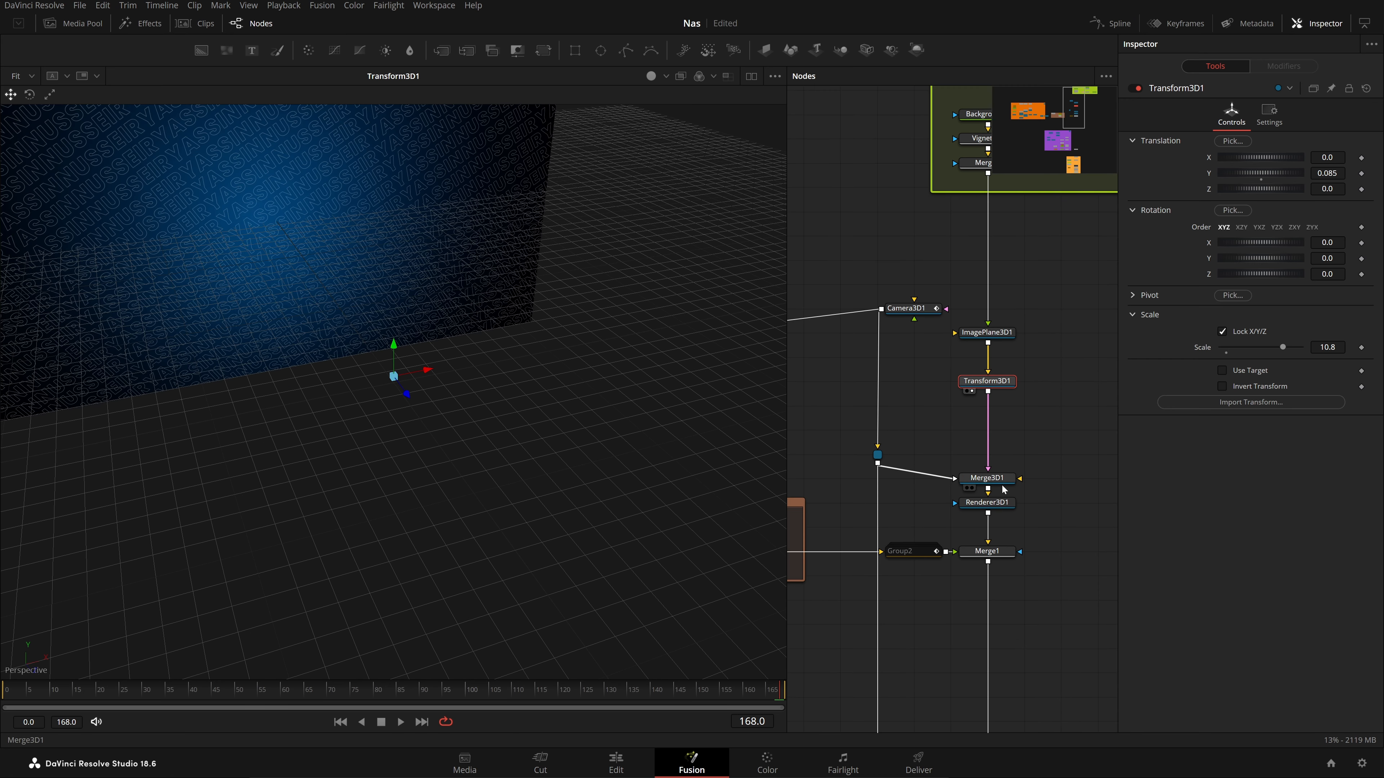
View Merge3D1 and Camera3D1, then step through the camera's position and rotation animation
{"action": "left_click", "coordinate": [1002, 479]}
{"action": "left_click_drag", "start_coordinate": [1004, 483], "coordinate": [581, 438]}
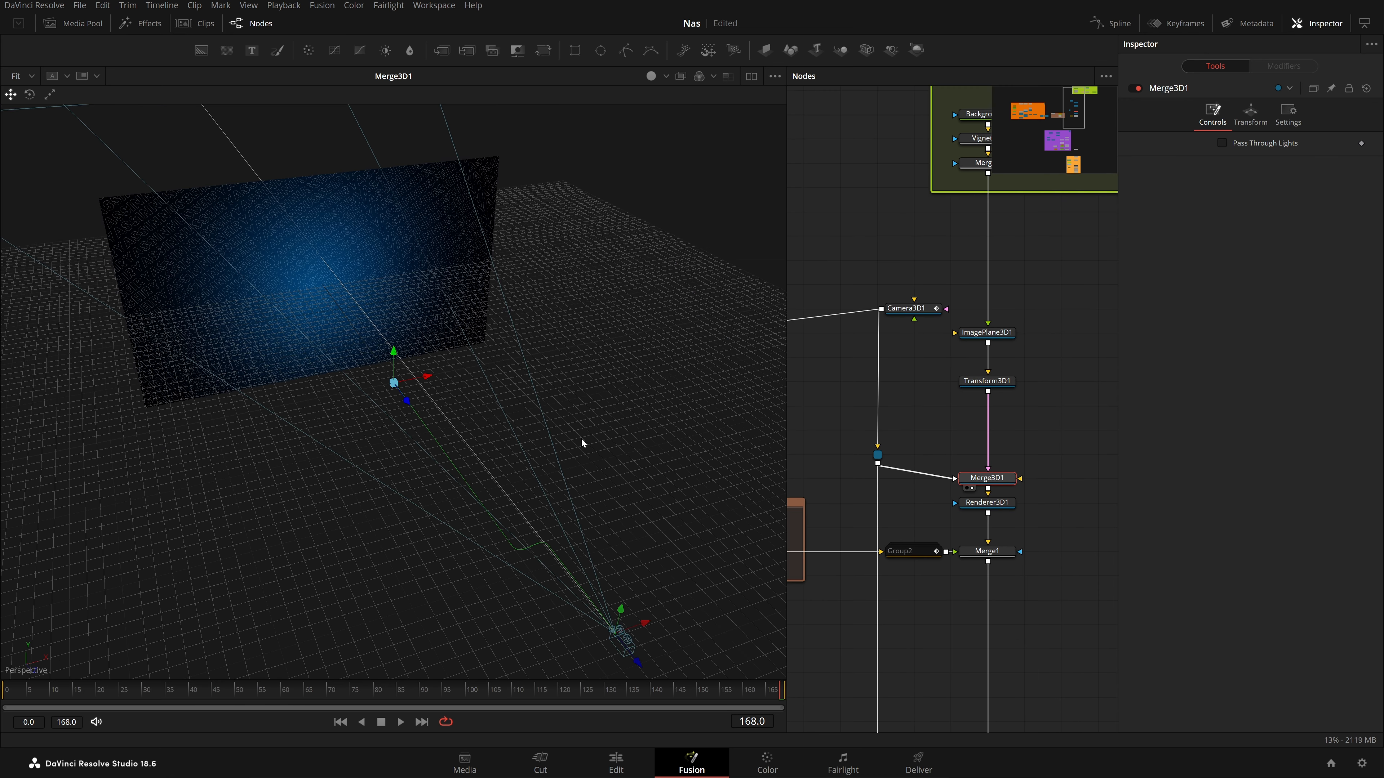
{"action": "left_click_drag", "start_coordinate": [932, 310], "coordinate": [518, 310]}
{"action": "left_click_drag", "start_coordinate": [27, 697], "coordinate": [3, 698]}
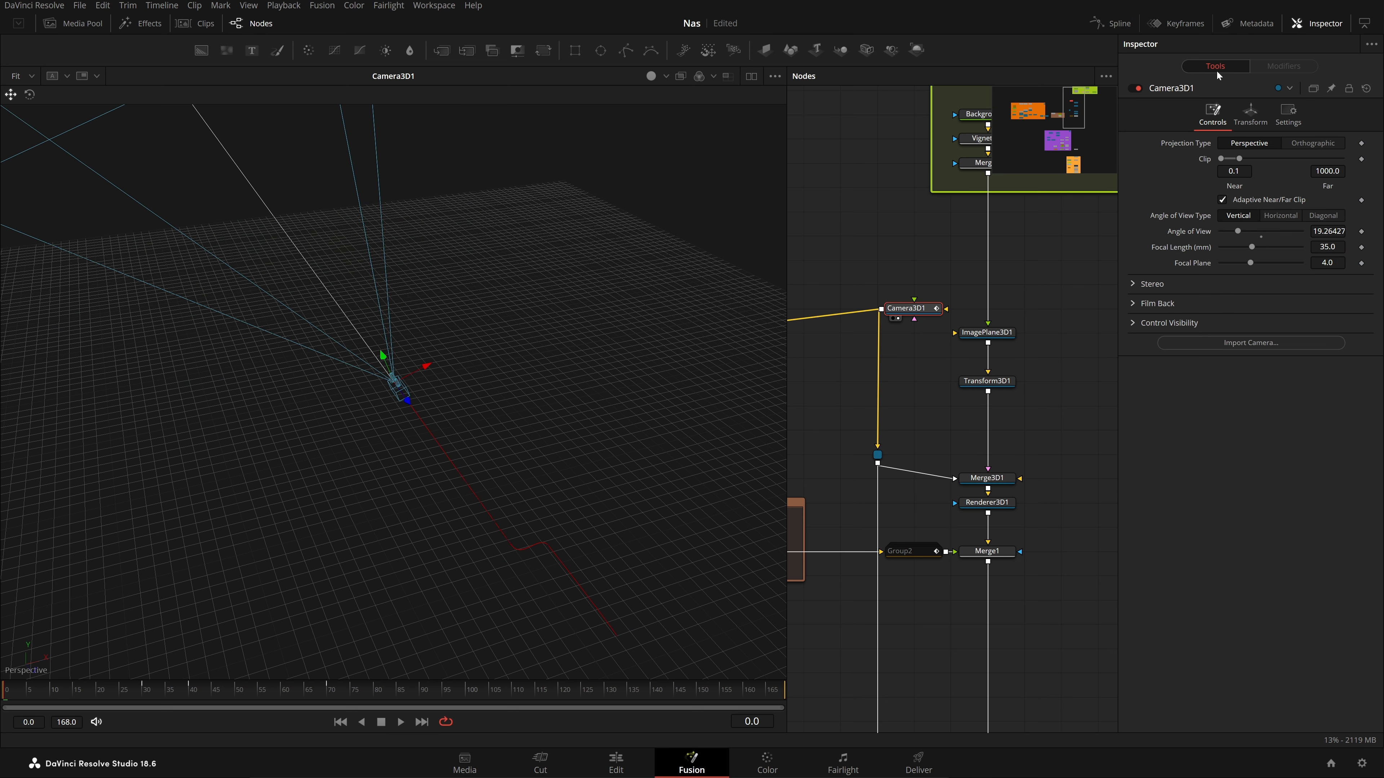
{"action": "left_click", "coordinate": [1250, 115]}
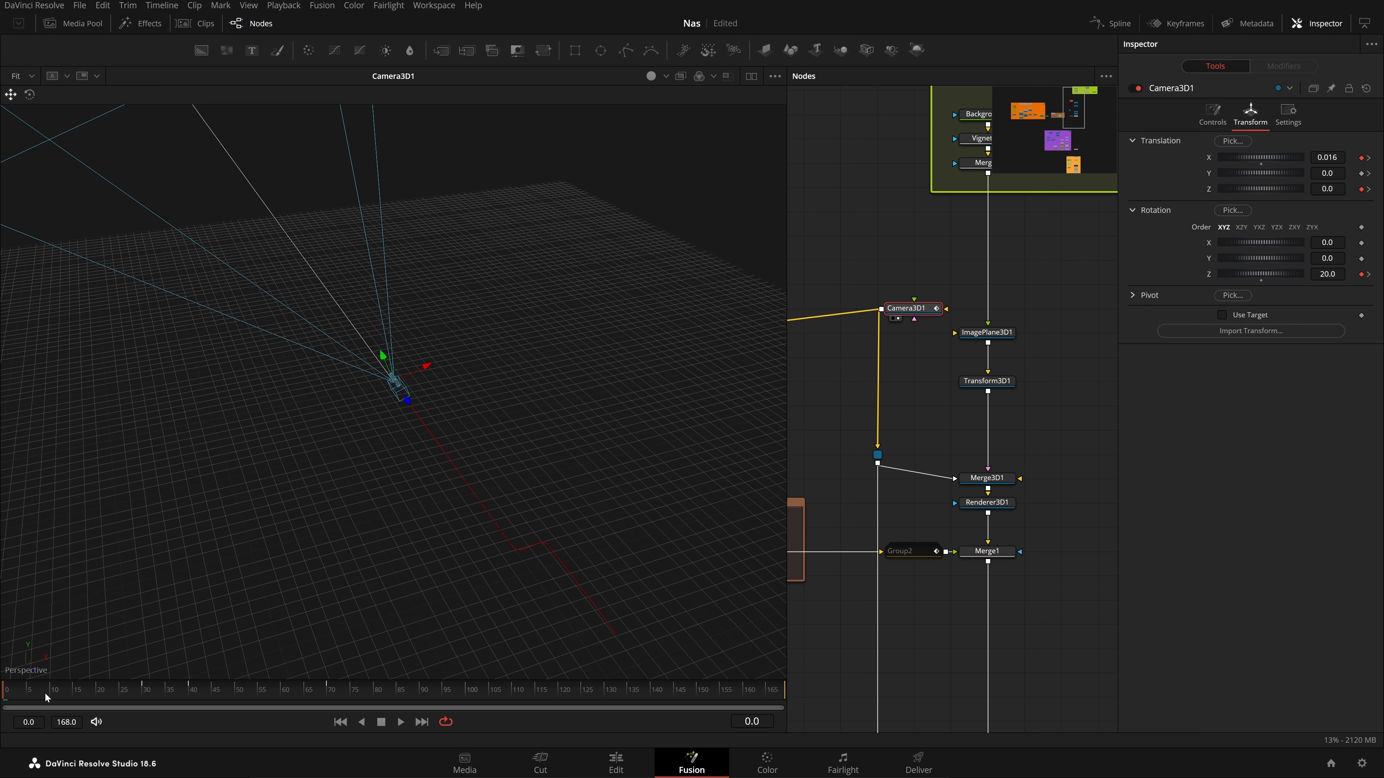
{"action": "left_click_drag", "start_coordinate": [47, 695], "coordinate": [783, 693]}
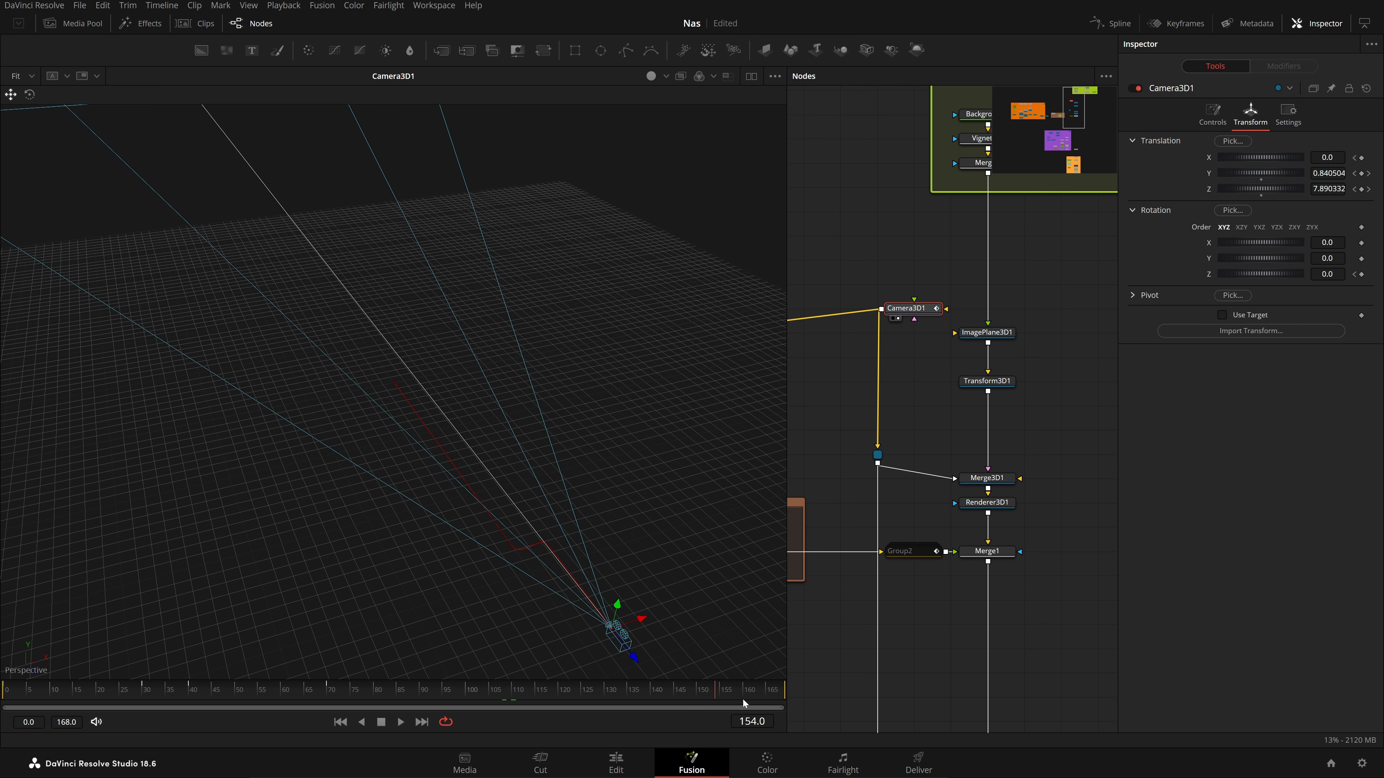
View Renderer3D1's rendered background and preview its animation across frames
{"action": "left_click_drag", "start_coordinate": [1005, 489], "coordinate": [655, 480]}
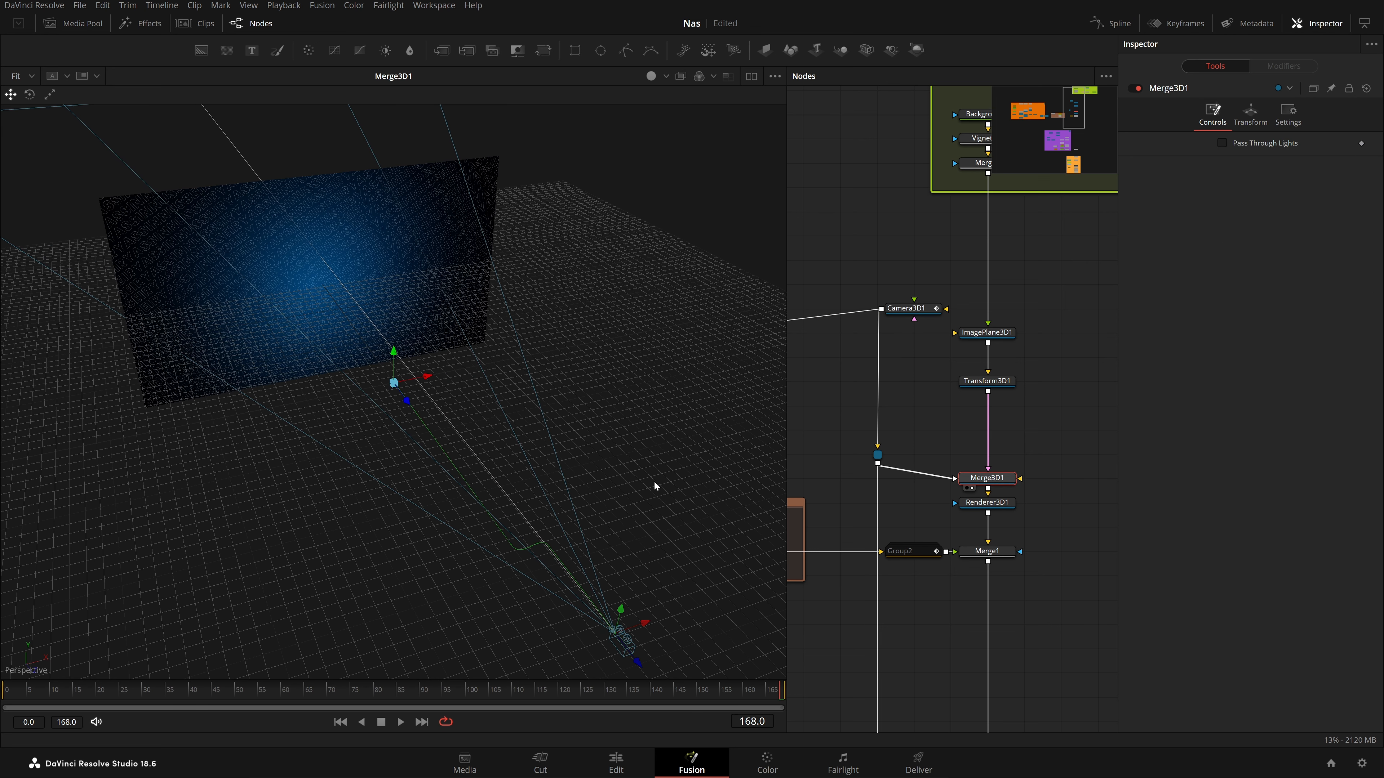
{"action": "left_click", "coordinate": [1010, 503]}
{"action": "left_click_drag", "start_coordinate": [1010, 507], "coordinate": [551, 508]}
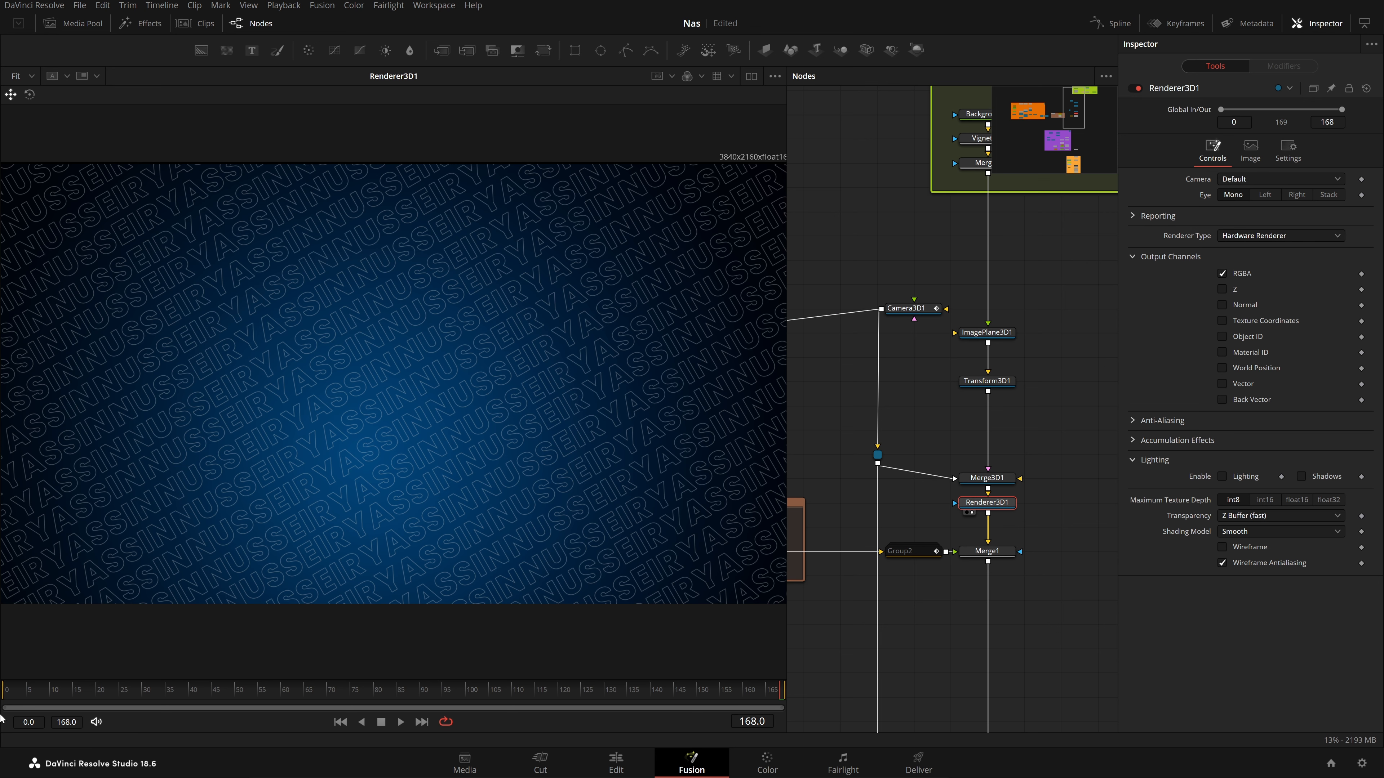
{"action": "left_click_drag", "start_coordinate": [15, 692], "coordinate": [794, 681]}
Bring the orange Cards group into view and view the Merge3, Merge4 and Merge5 videos
{"action": "scroll", "coordinate": [947, 595], "scroll_direction": "down", "scroll_amount": 3}
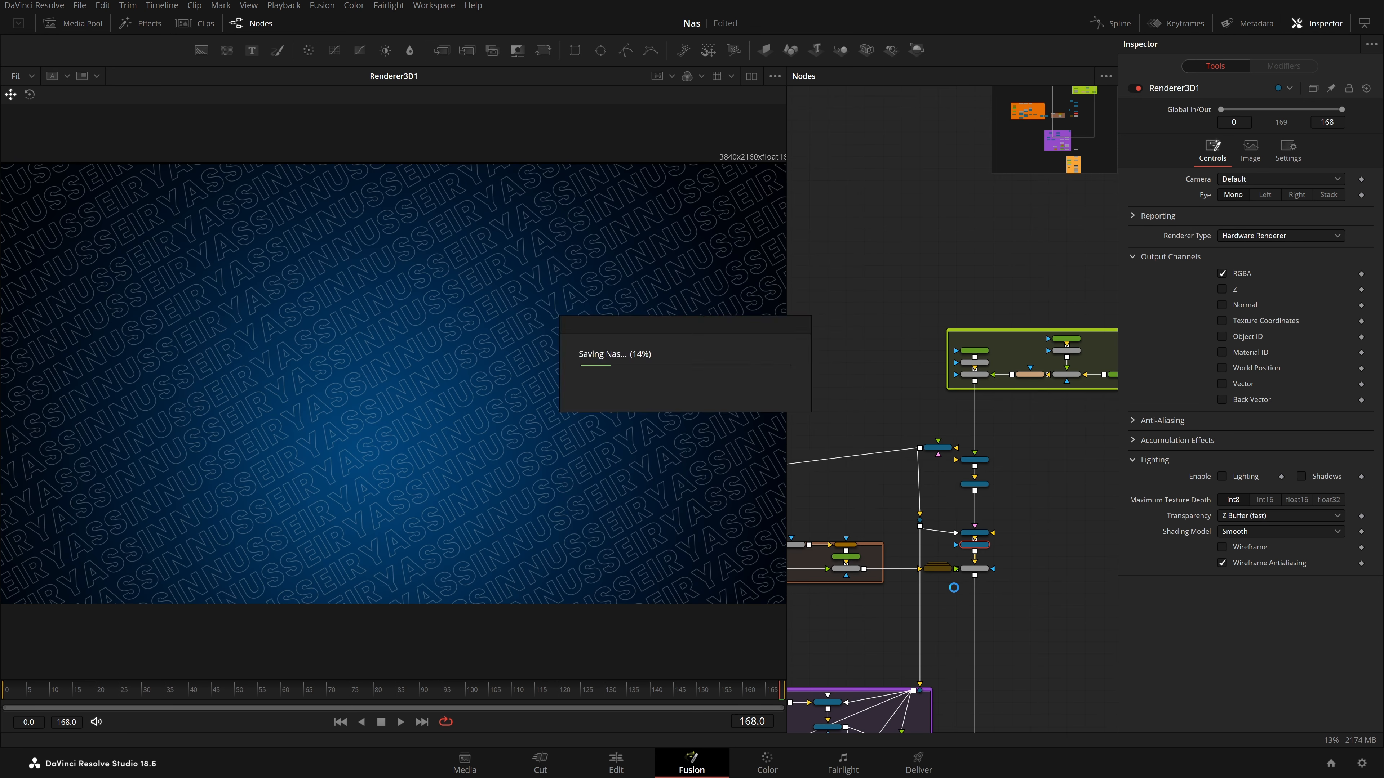
{"action": "left_click_drag", "start_coordinate": [947, 594], "coordinate": [1289, 597]}
{"action": "scroll", "coordinate": [1011, 523], "scroll_direction": "up", "scroll_amount": 5}
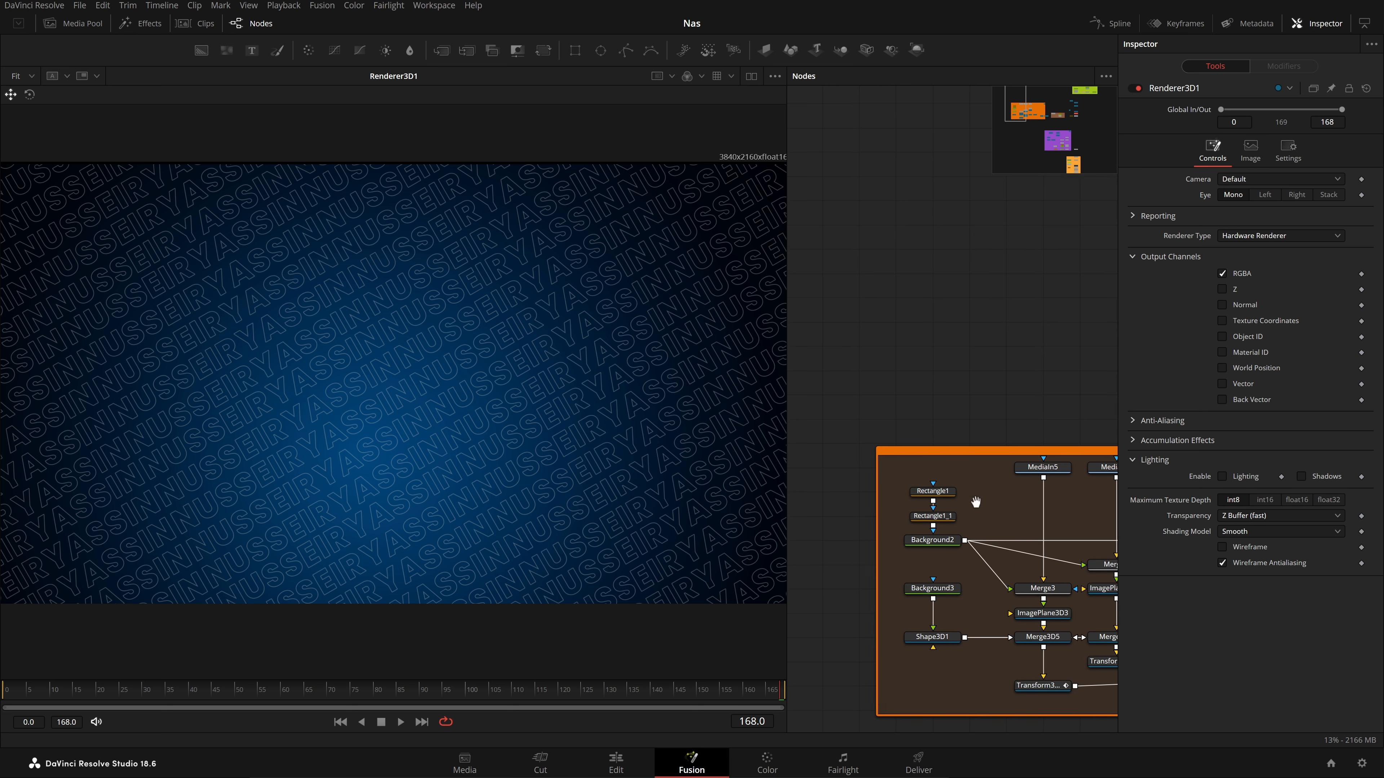
{"action": "mouse_move", "coordinate": [955, 488]}
{"action": "left_mouse_down"}
{"action": "mouse_move", "coordinate": [1035, 479]}
{"action": "mouse_move", "coordinate": [942, 472]}
{"action": "left_mouse_up"}
{"action": "left_click_drag", "start_coordinate": [1095, 351], "coordinate": [920, 319]}
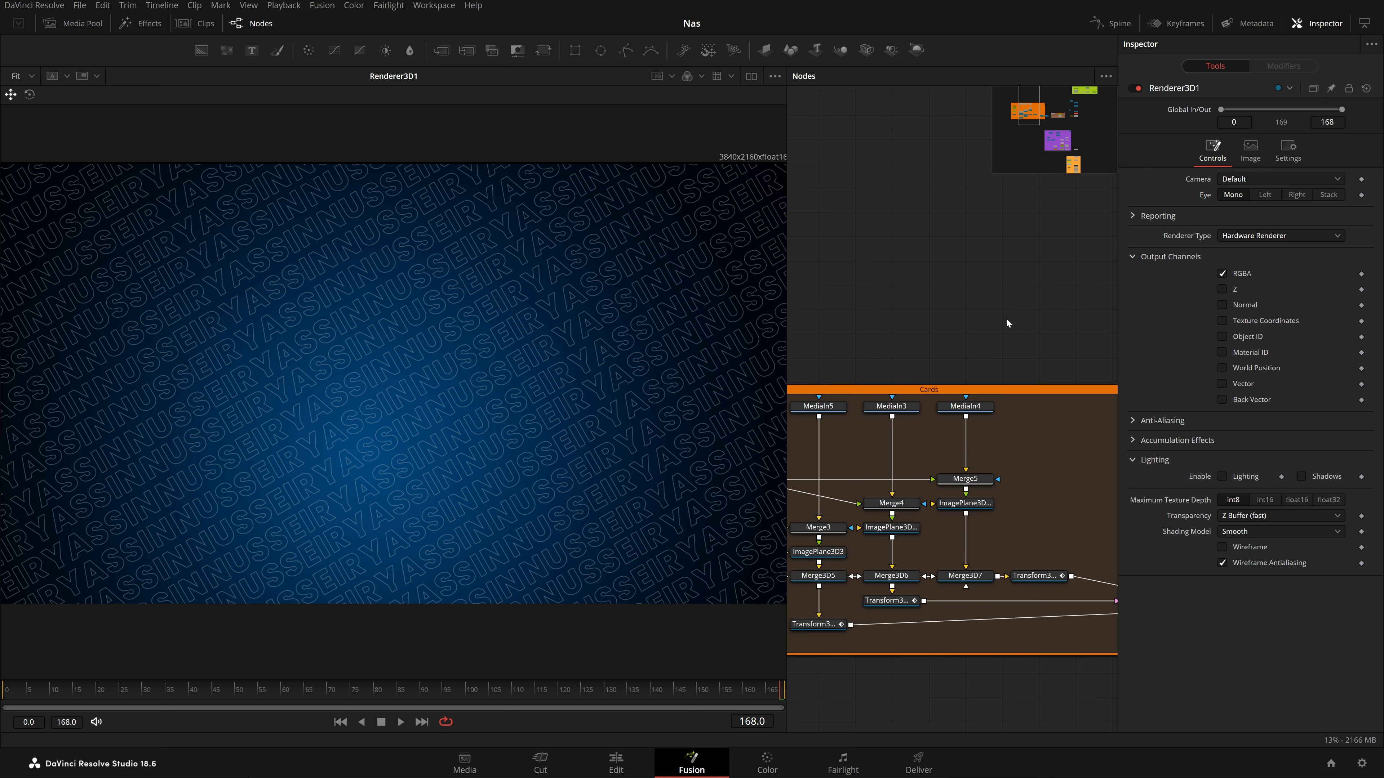
{"action": "scroll", "coordinate": [970, 479], "scroll_direction": "down", "scroll_amount": 2}
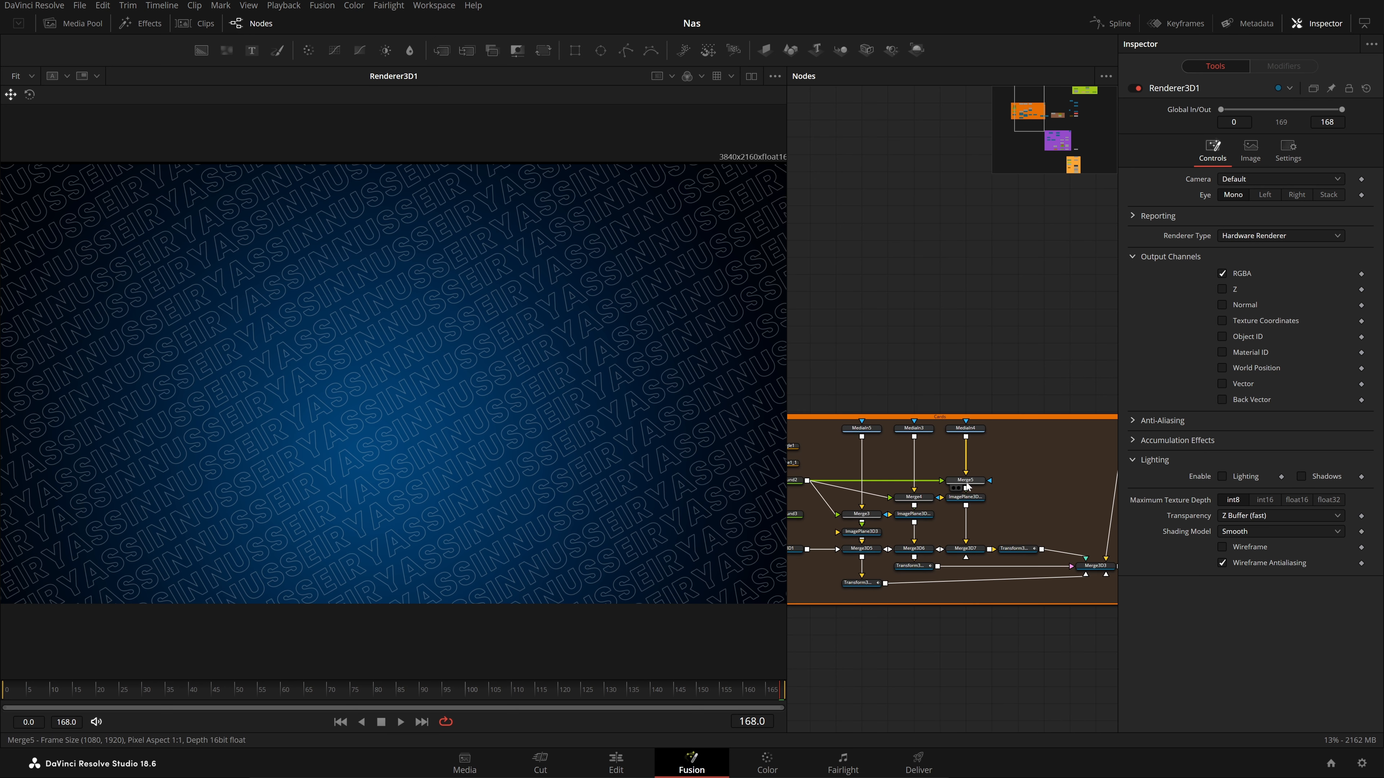
{"action": "scroll", "coordinate": [971, 478], "scroll_direction": "up", "scroll_amount": 2}
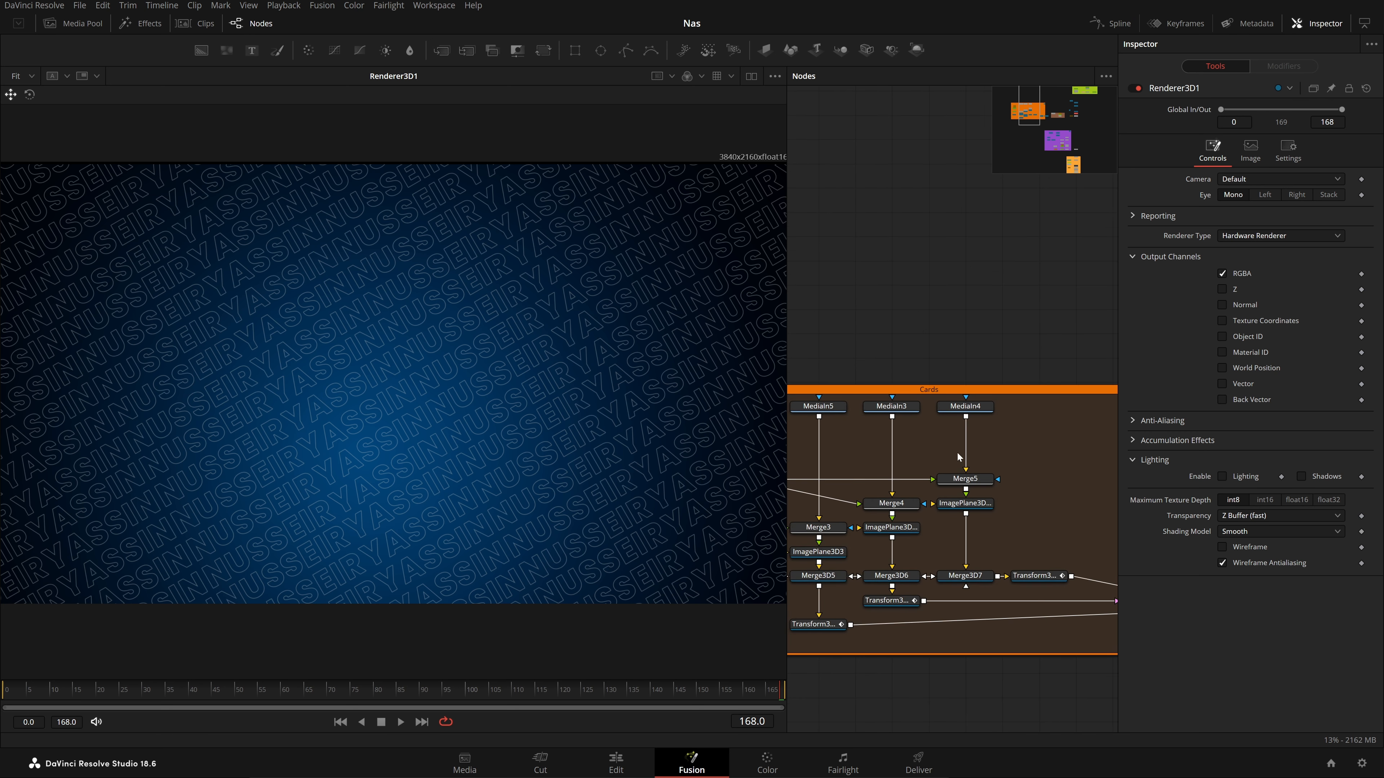
{"action": "left_click_drag", "start_coordinate": [997, 462], "coordinate": [1089, 470]}
{"action": "left_click_drag", "start_coordinate": [971, 481], "coordinate": [924, 459]}
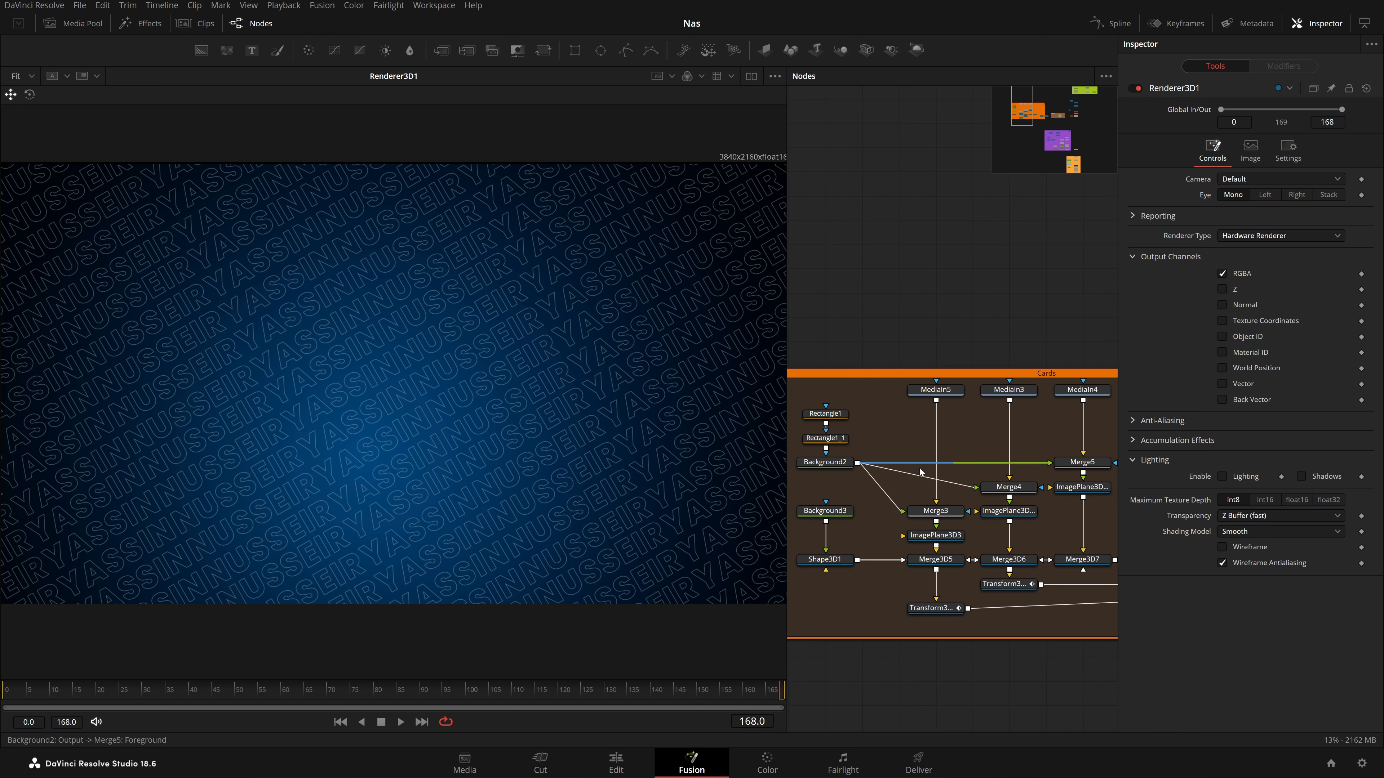
{"action": "left_click", "coordinate": [919, 521]}
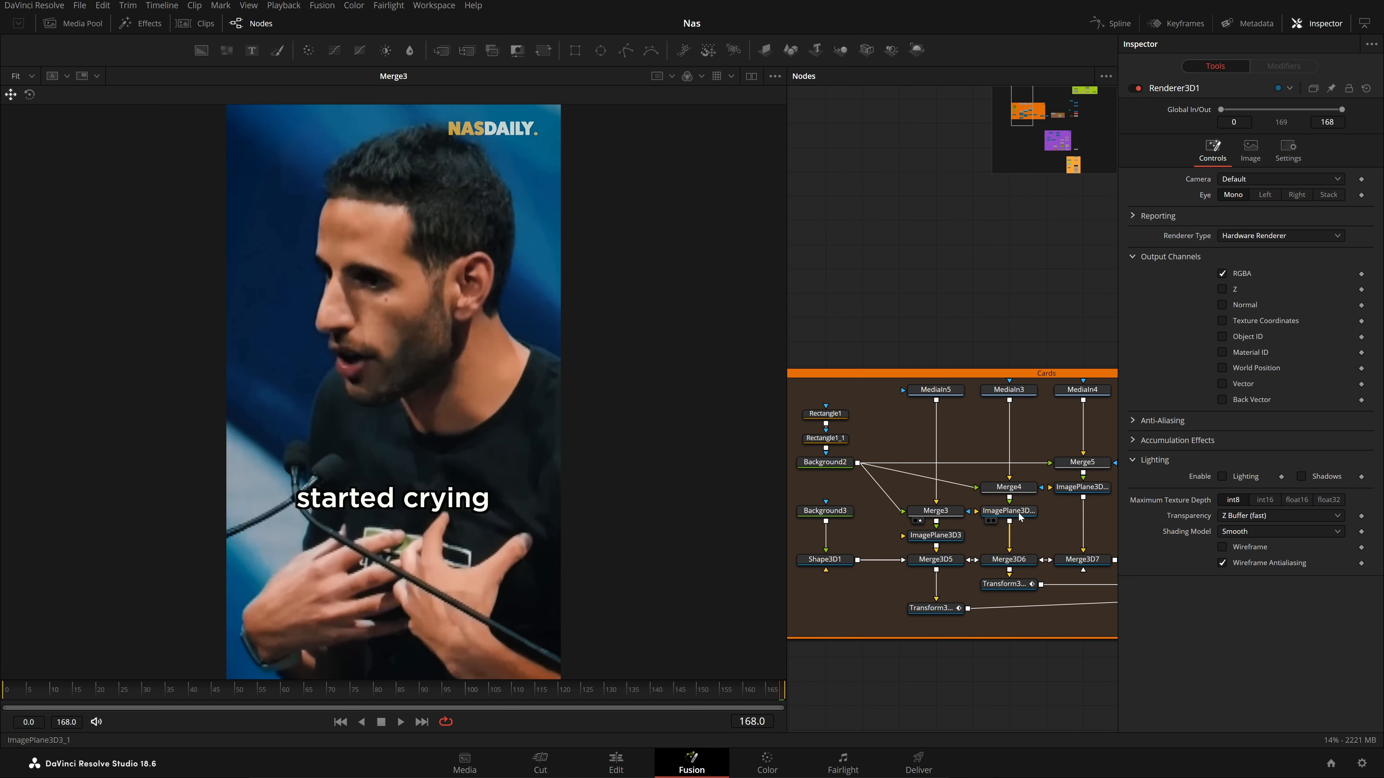
{"action": "left_click", "coordinate": [990, 497]}
{"action": "left_click_drag", "start_coordinate": [1089, 467], "coordinate": [595, 343]}
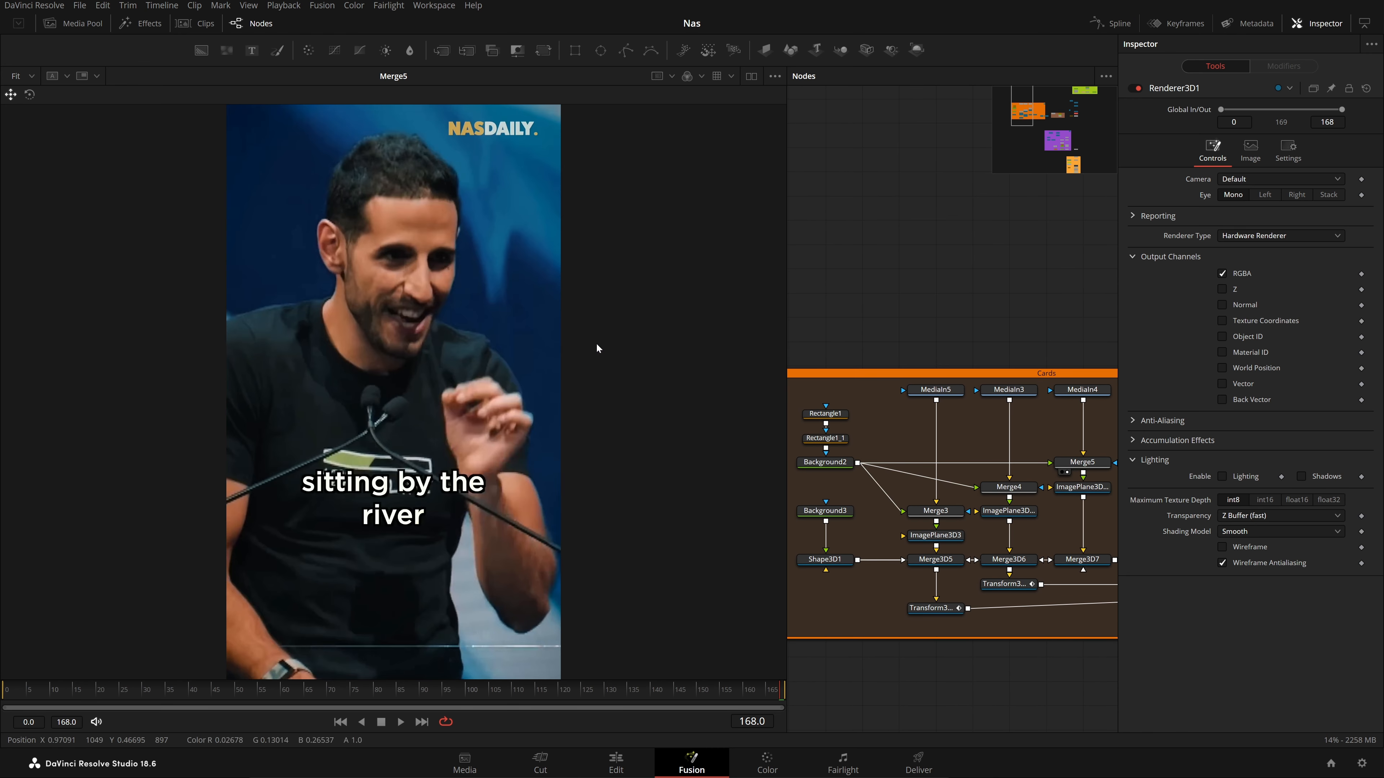
View the three image-plane cards and the Merge3D5 stacked-plane scene
{"action": "left_click_drag", "start_coordinate": [939, 560], "coordinate": [438, 474]}
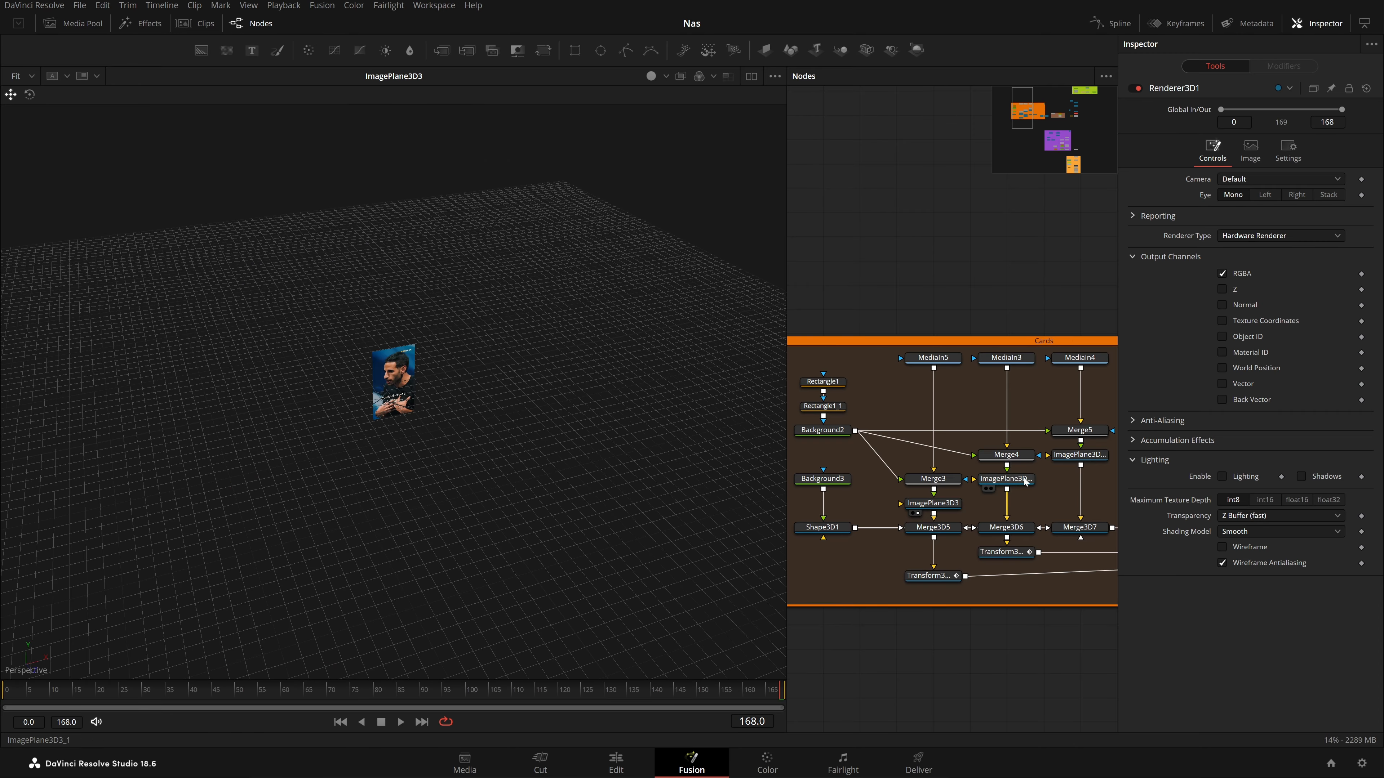
{"action": "left_click_drag", "start_coordinate": [1026, 479], "coordinate": [681, 485]}
{"action": "left_click_drag", "start_coordinate": [1101, 460], "coordinate": [720, 496]}
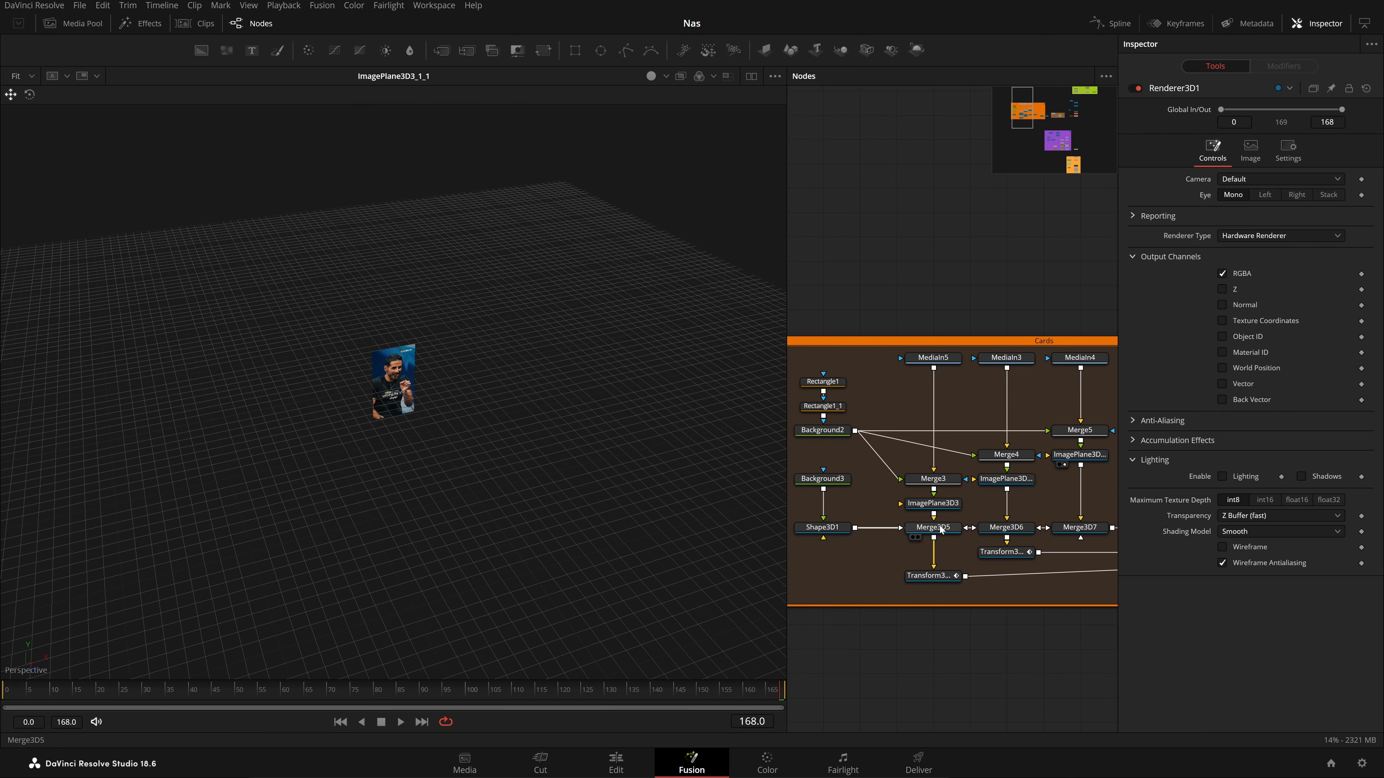
{"action": "left_click_drag", "start_coordinate": [941, 530], "coordinate": [405, 356]}
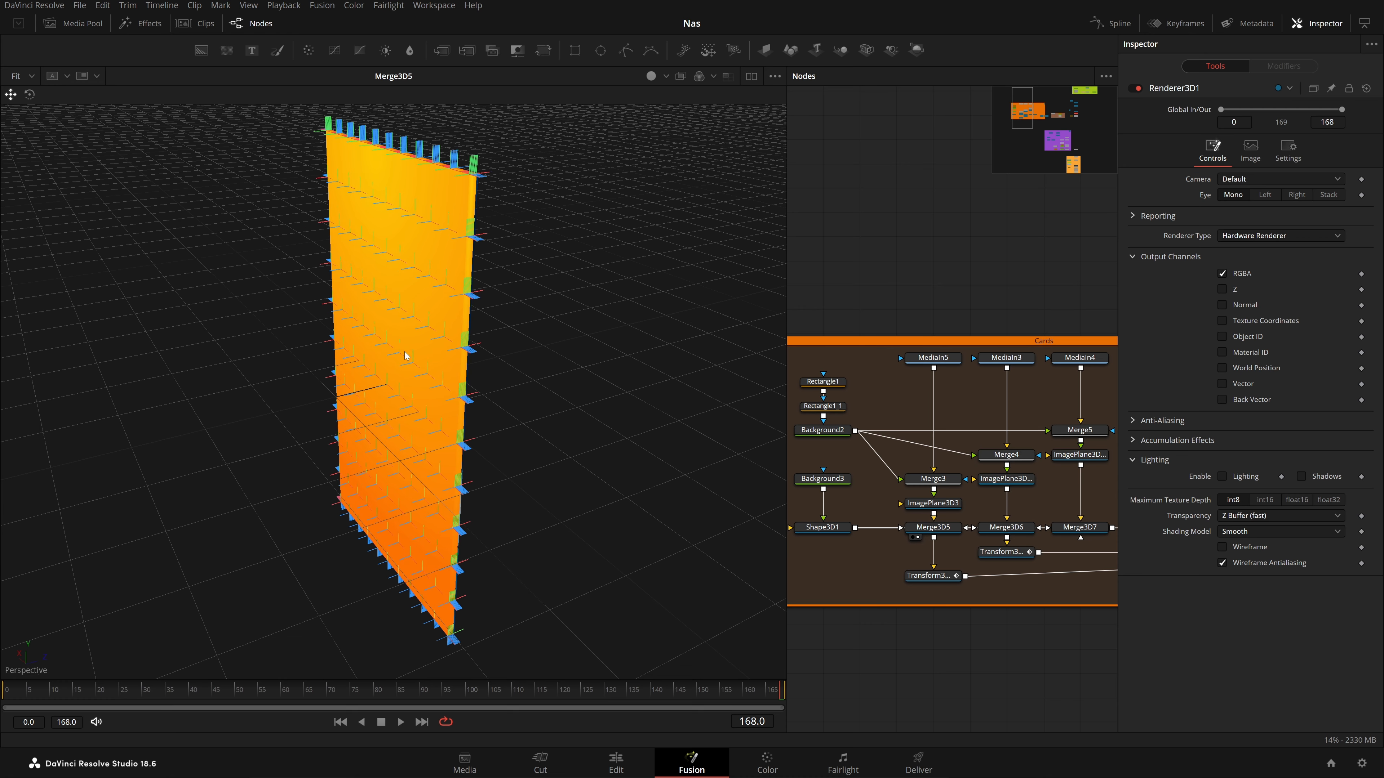
{"action": "left_click_drag", "start_coordinate": [558, 402], "coordinate": [615, 438]}
View Merge3D6, Merge3D7 and Merge3D3 with all three cards, previewing up to frame 85
{"action": "left_click_drag", "start_coordinate": [1041, 547], "coordinate": [614, 494]}
{"action": "left_click_drag", "start_coordinate": [1038, 527], "coordinate": [626, 483]}
{"action": "left_click_drag", "start_coordinate": [1109, 565], "coordinate": [627, 490]}
{"action": "left_click_drag", "start_coordinate": [1108, 532], "coordinate": [601, 536]}
{"action": "left_click_drag", "start_coordinate": [37, 689], "coordinate": [358, 708]}
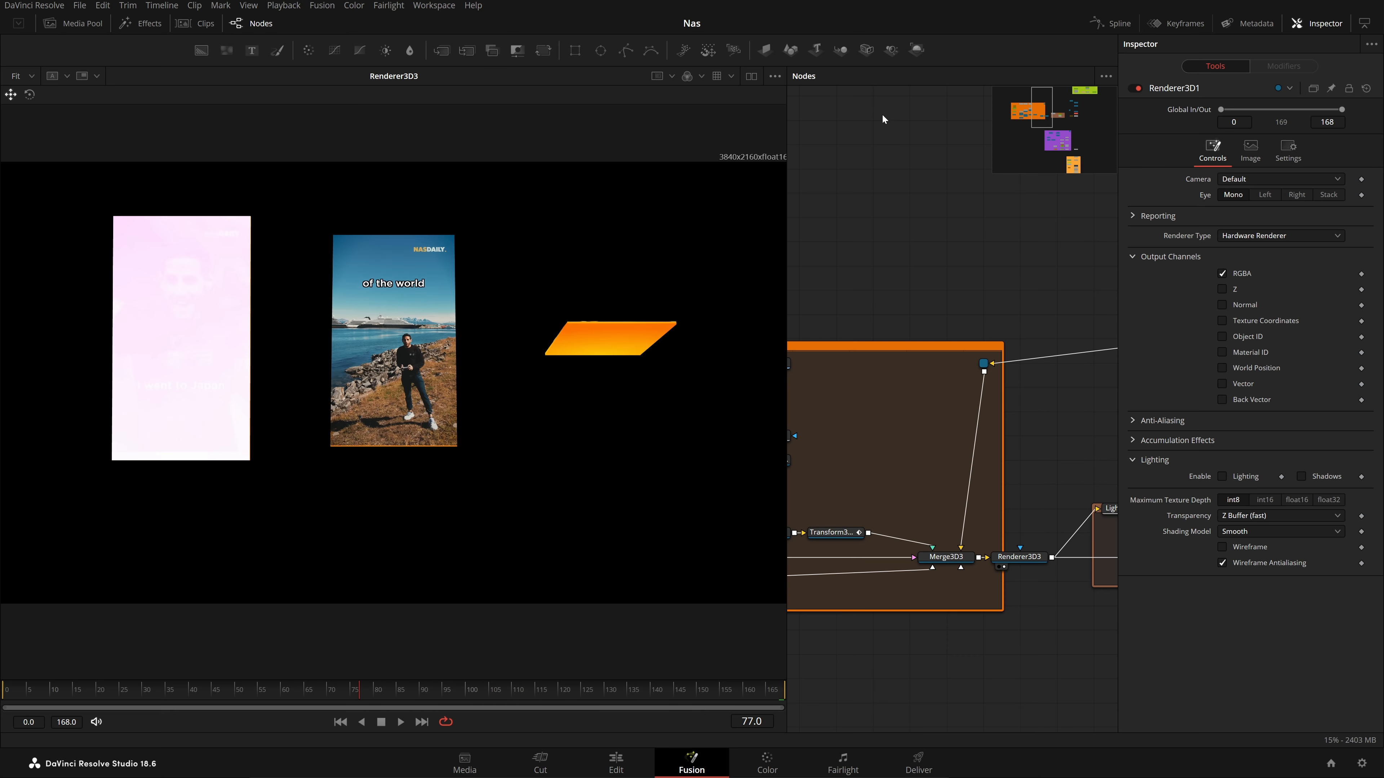
Enable Checker Underlay in the viewer options and play the cards from frame 36 onward
{"action": "left_click", "coordinate": [780, 83]}
{"action": "left_click", "coordinate": [757, 163]}
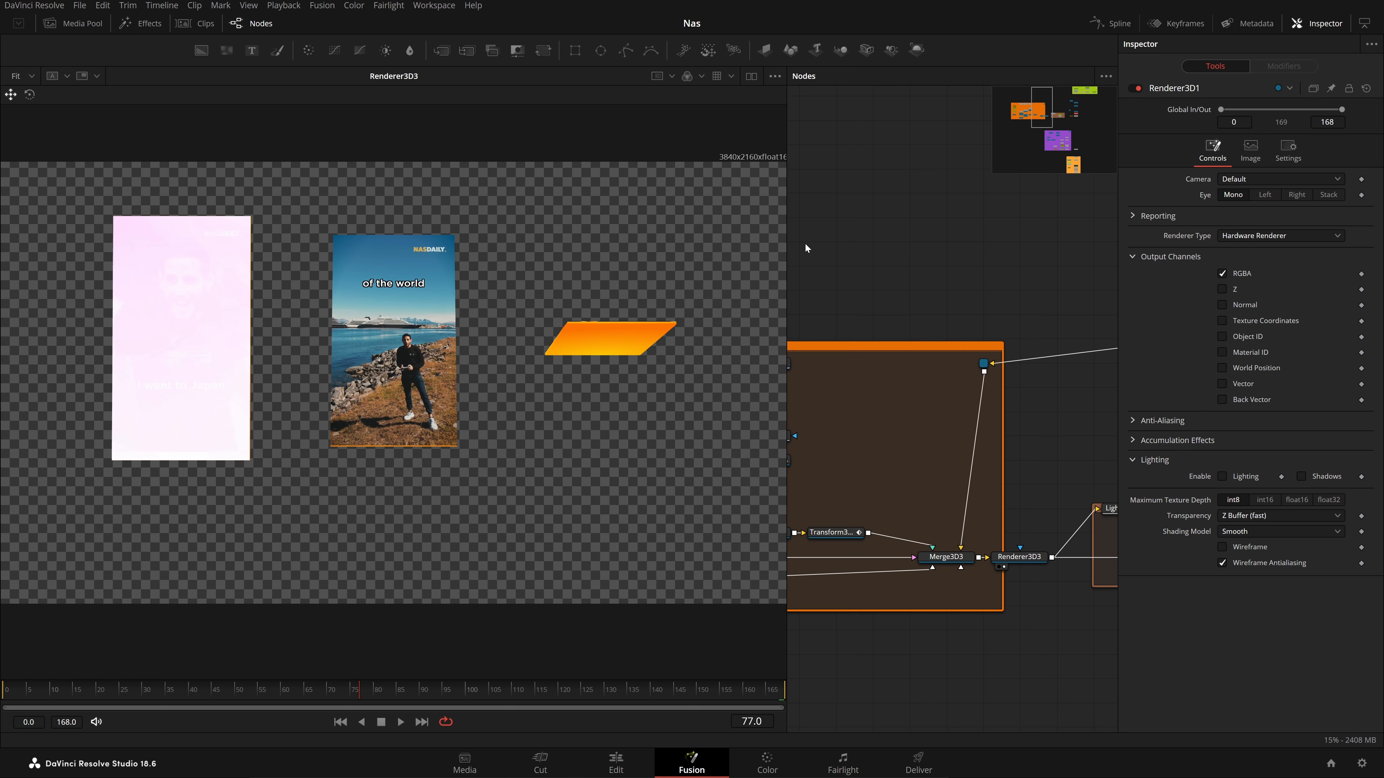
{"action": "left_click_drag", "start_coordinate": [171, 700], "coordinate": [348, 718]}
{"action": "key", "text": "space"}
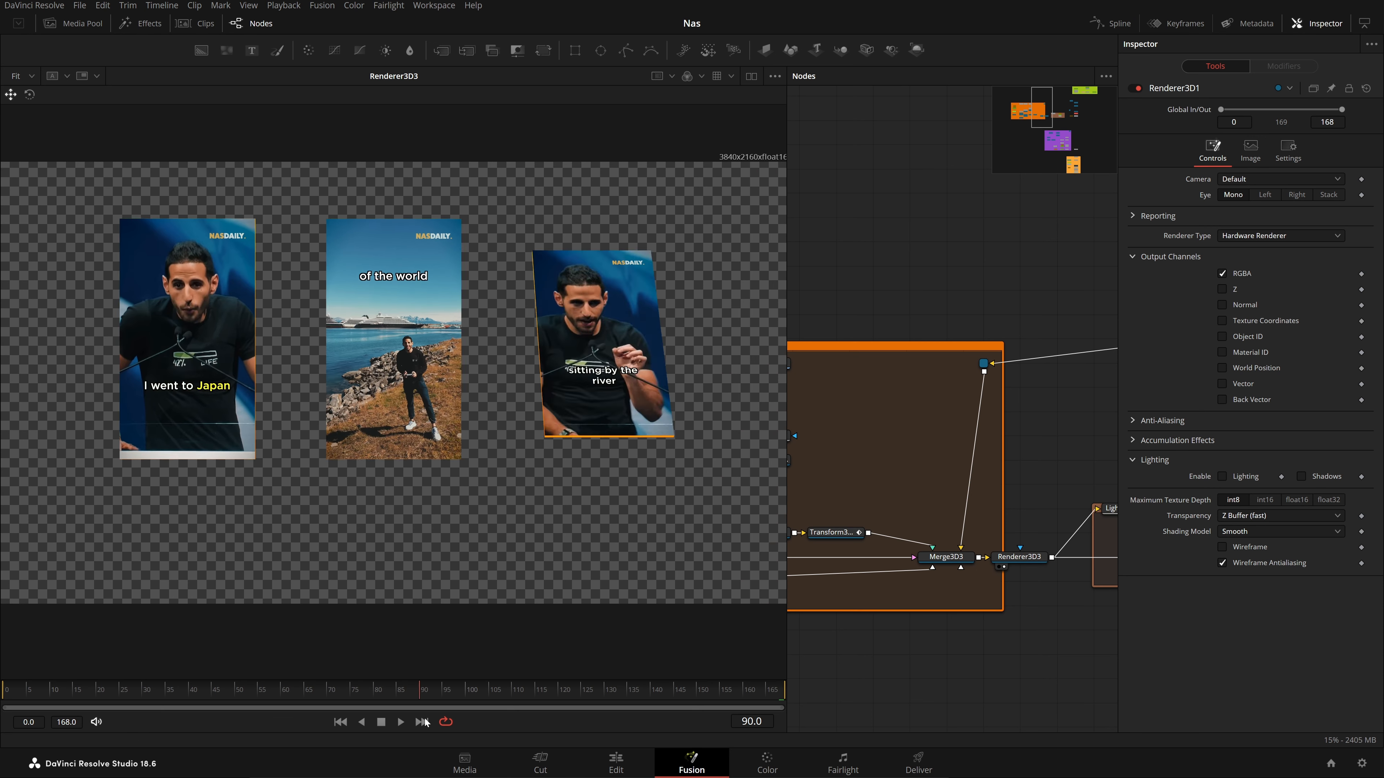
{"action": "scroll", "coordinate": [910, 579], "scroll_direction": "right", "scroll_amount": 5}
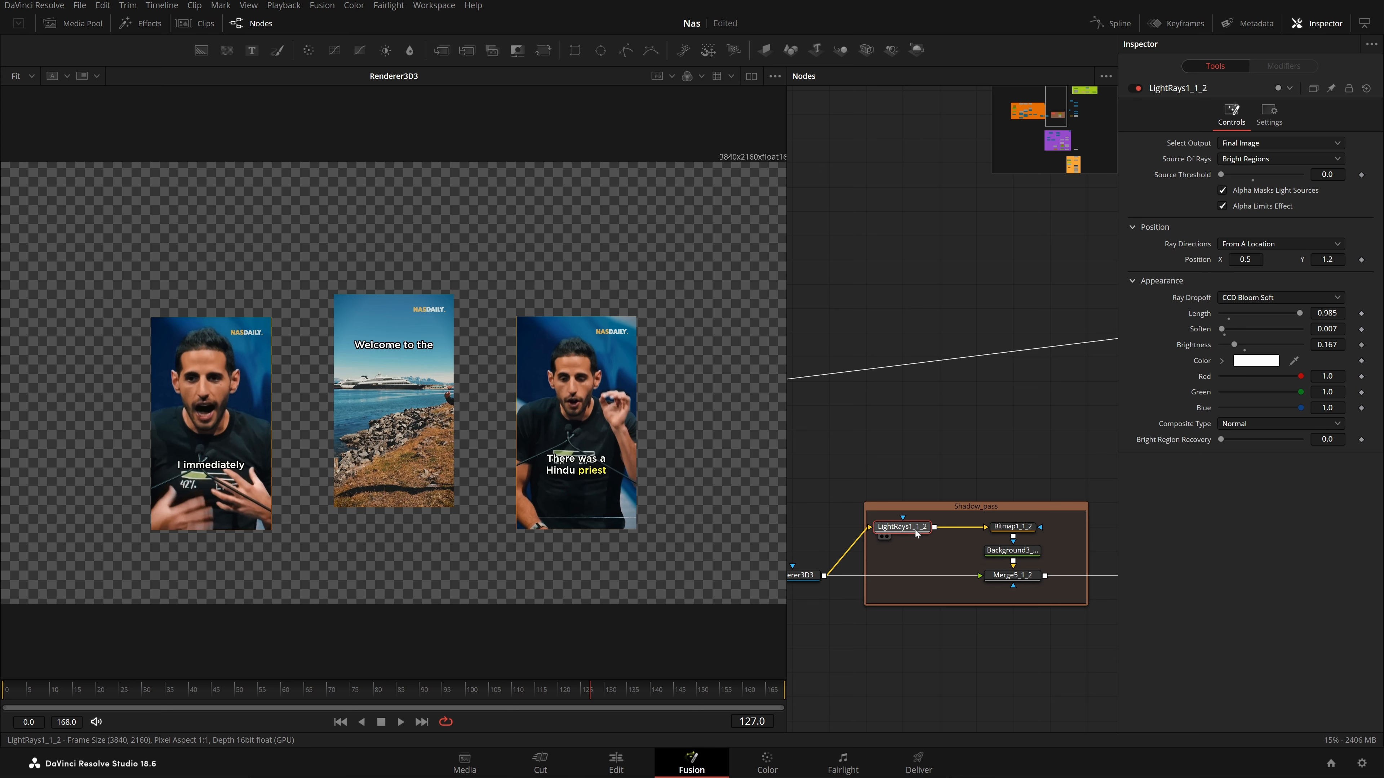
View the Shadow_pass outputs: LightRays1_1_2, the Bitmap1_1_2 mask and the black background
{"action": "left_click", "coordinate": [888, 537]}
{"action": "left_click_drag", "start_coordinate": [1020, 471], "coordinate": [987, 465]}
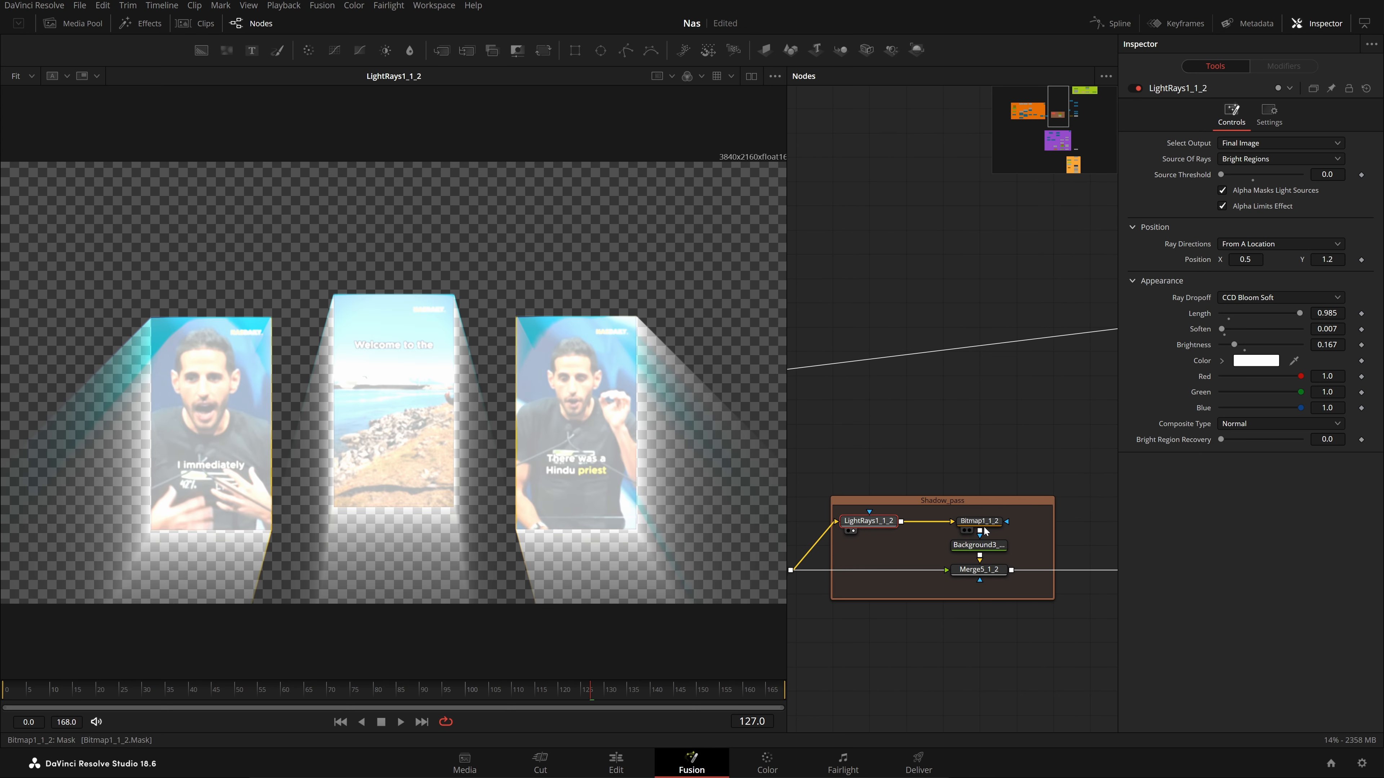
{"action": "left_click", "coordinate": [985, 532]}
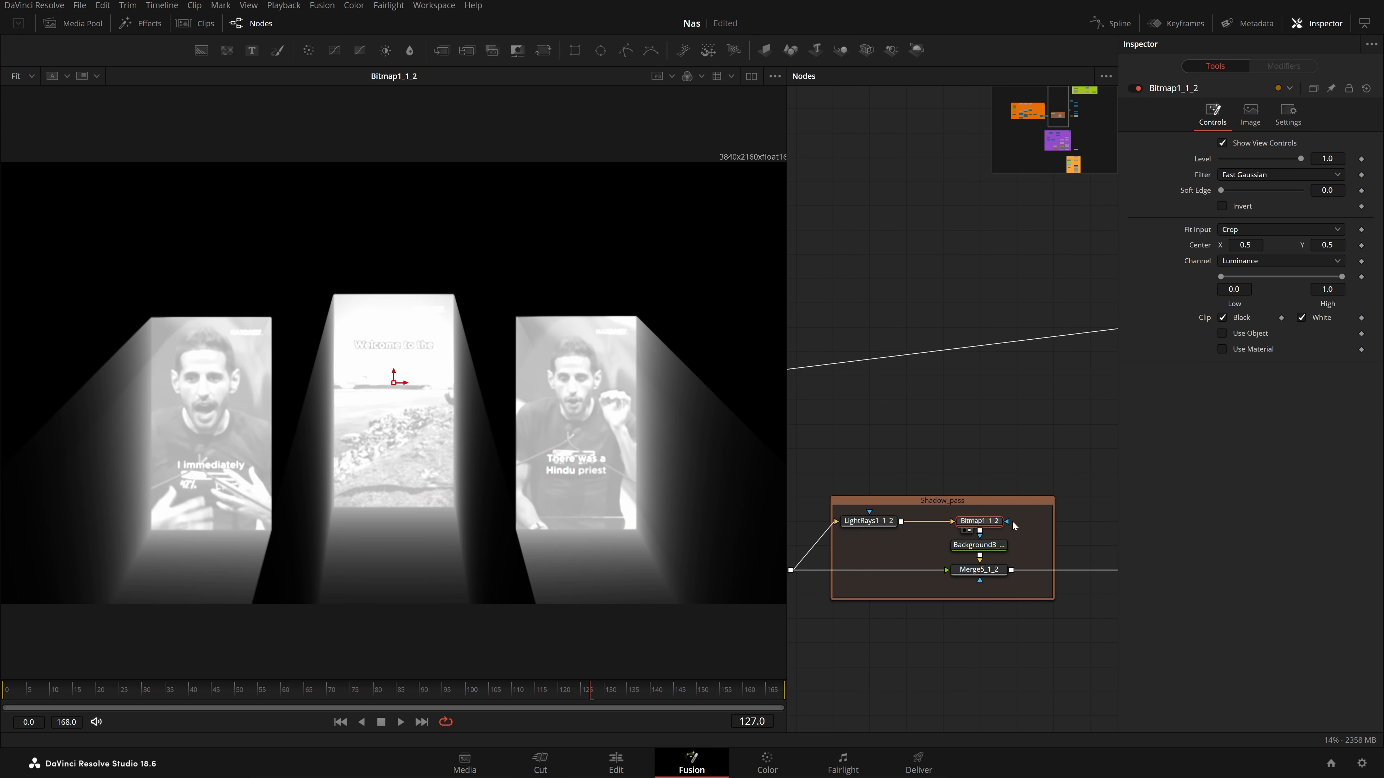
{"action": "left_click", "coordinate": [986, 549]}
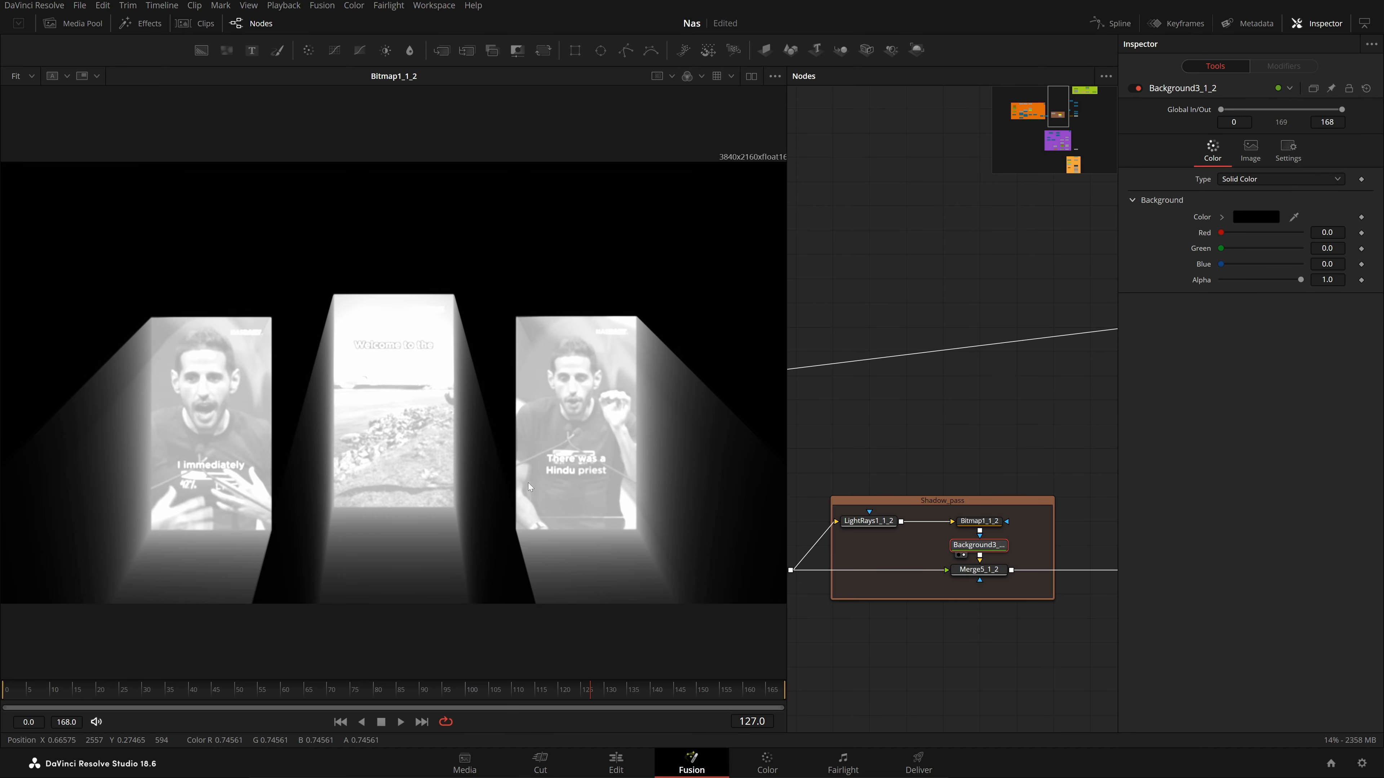
{"action": "key", "text": "2"}
View the cards with their shadows, then scrub the final Merge1 composite from frame 0
{"action": "left_click_drag", "start_coordinate": [989, 573], "coordinate": [455, 485]}
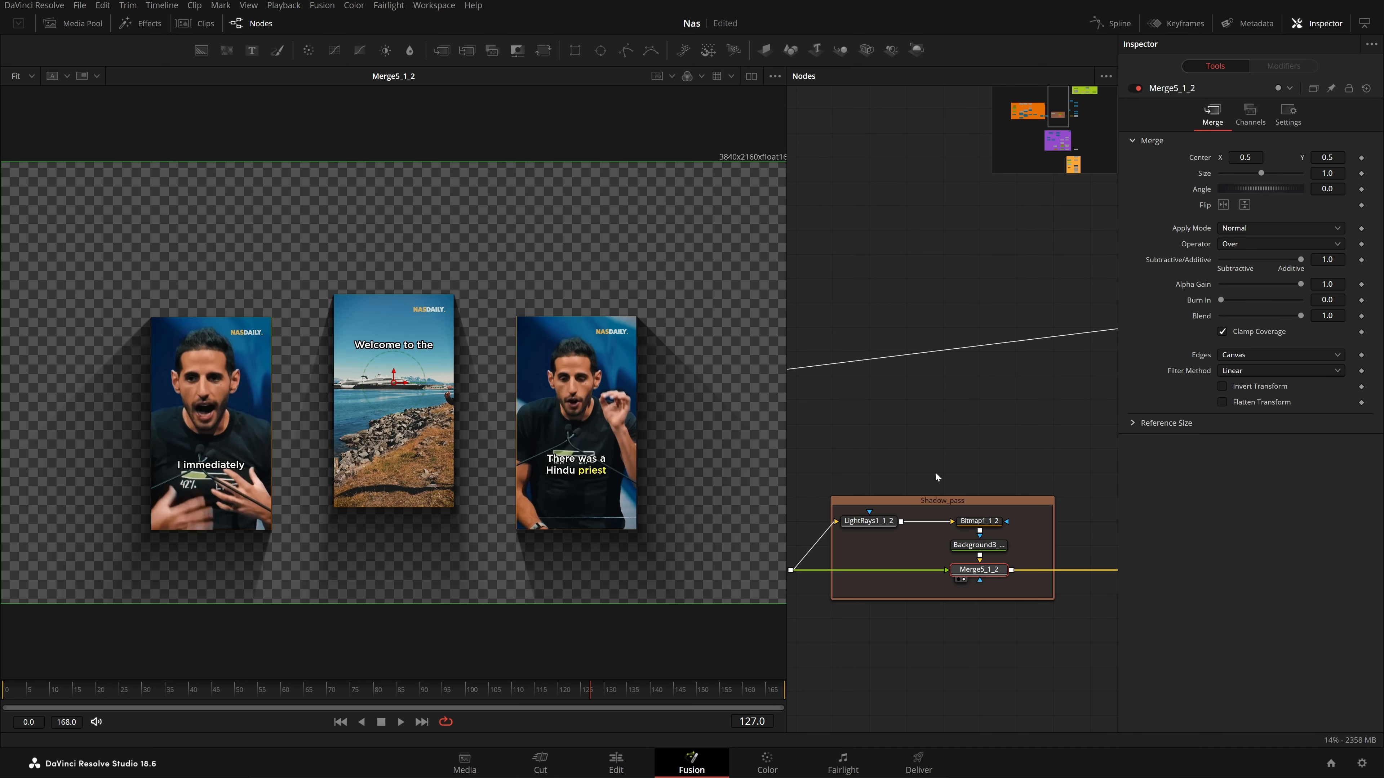
{"action": "left_click_drag", "start_coordinate": [1014, 472], "coordinate": [707, 473]}
{"action": "left_click_drag", "start_coordinate": [895, 539], "coordinate": [567, 507]}
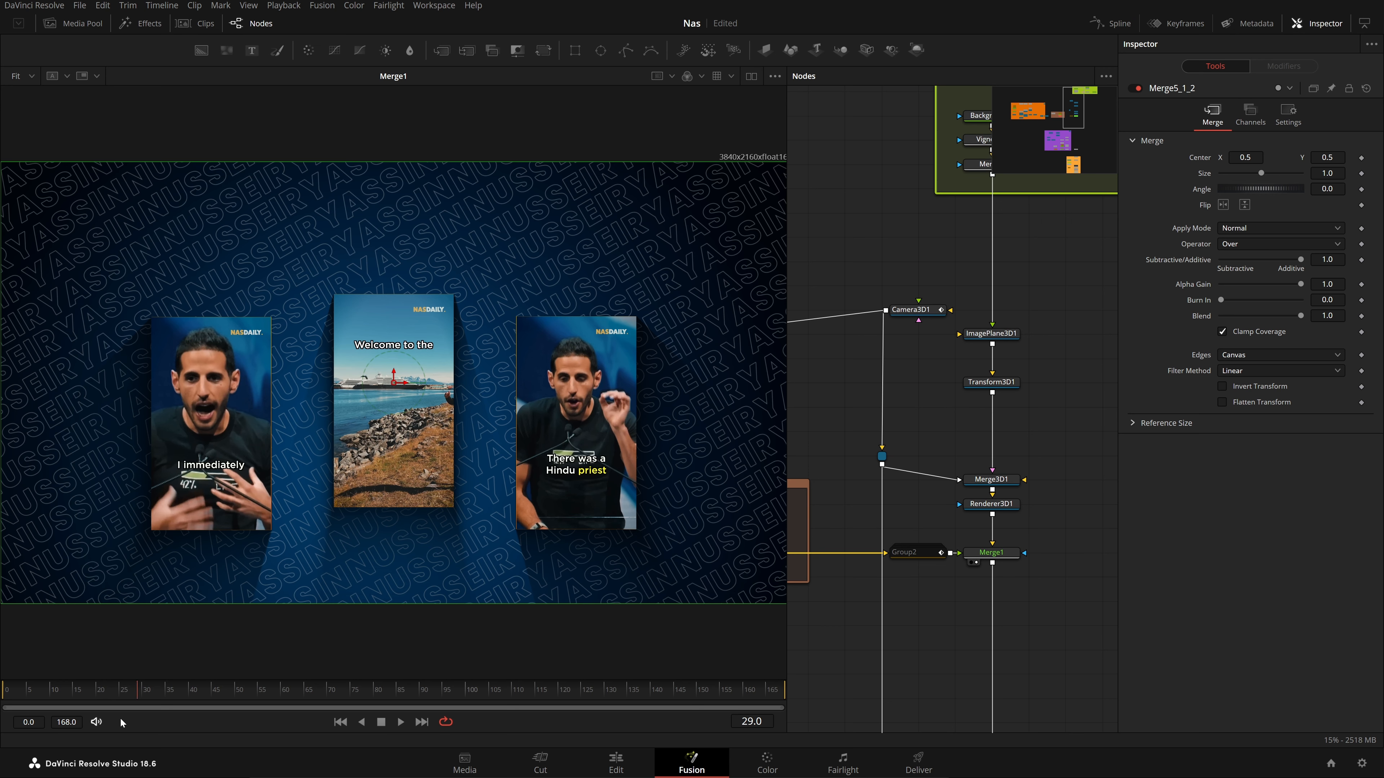
{"action": "left_click_drag", "start_coordinate": [120, 719], "coordinate": [644, 708]}
Set the playhead to frame 140 and view the '1000 DAYS' Text3D1_1 node
{"action": "scroll", "coordinate": [1040, 637], "scroll_direction": "down", "scroll_amount": 3}
{"action": "left_click_drag", "start_coordinate": [927, 622], "coordinate": [1251, 546]}
{"action": "scroll", "coordinate": [981, 567], "scroll_direction": "down", "scroll_amount": 3}
{"action": "left_click_drag", "start_coordinate": [982, 567], "coordinate": [928, 582]}
{"action": "left_click", "coordinate": [854, 418]}
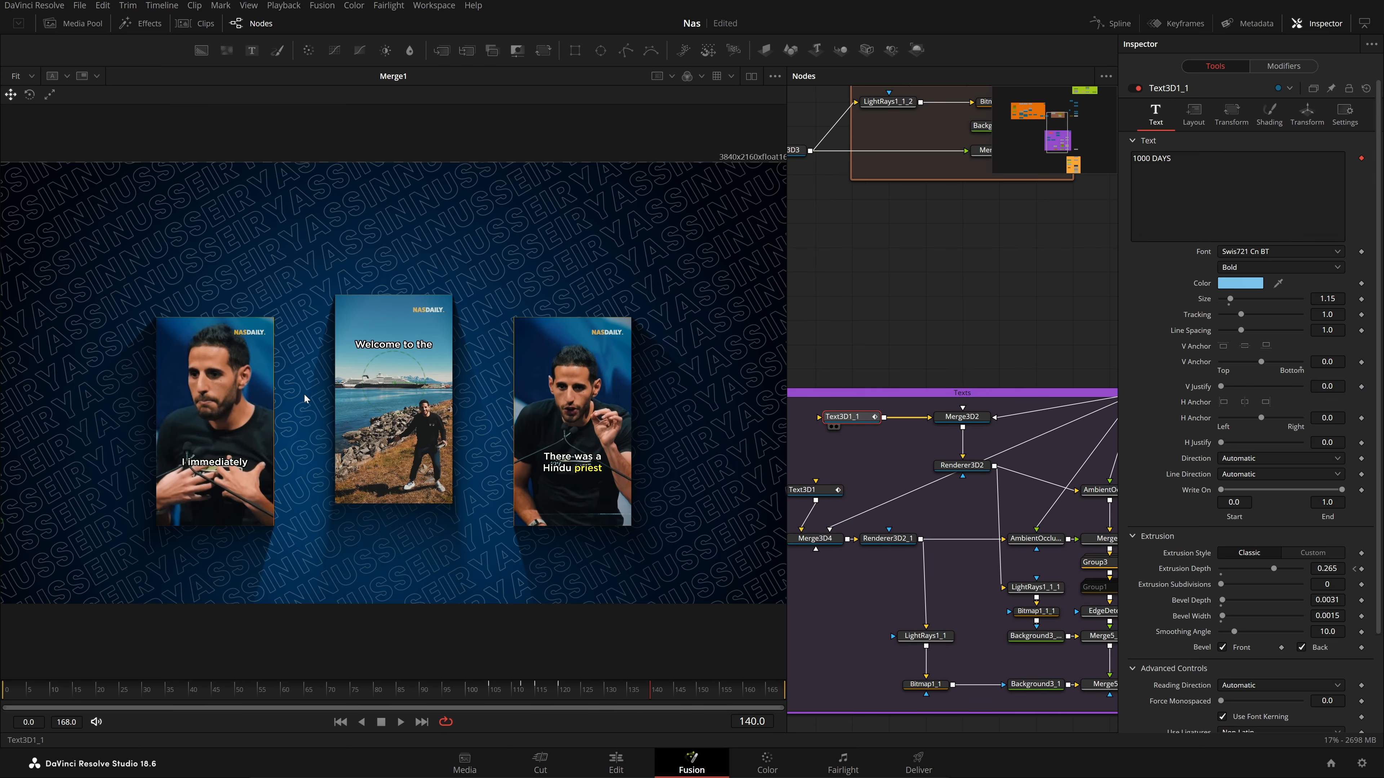
{"action": "key", "text": "1"}
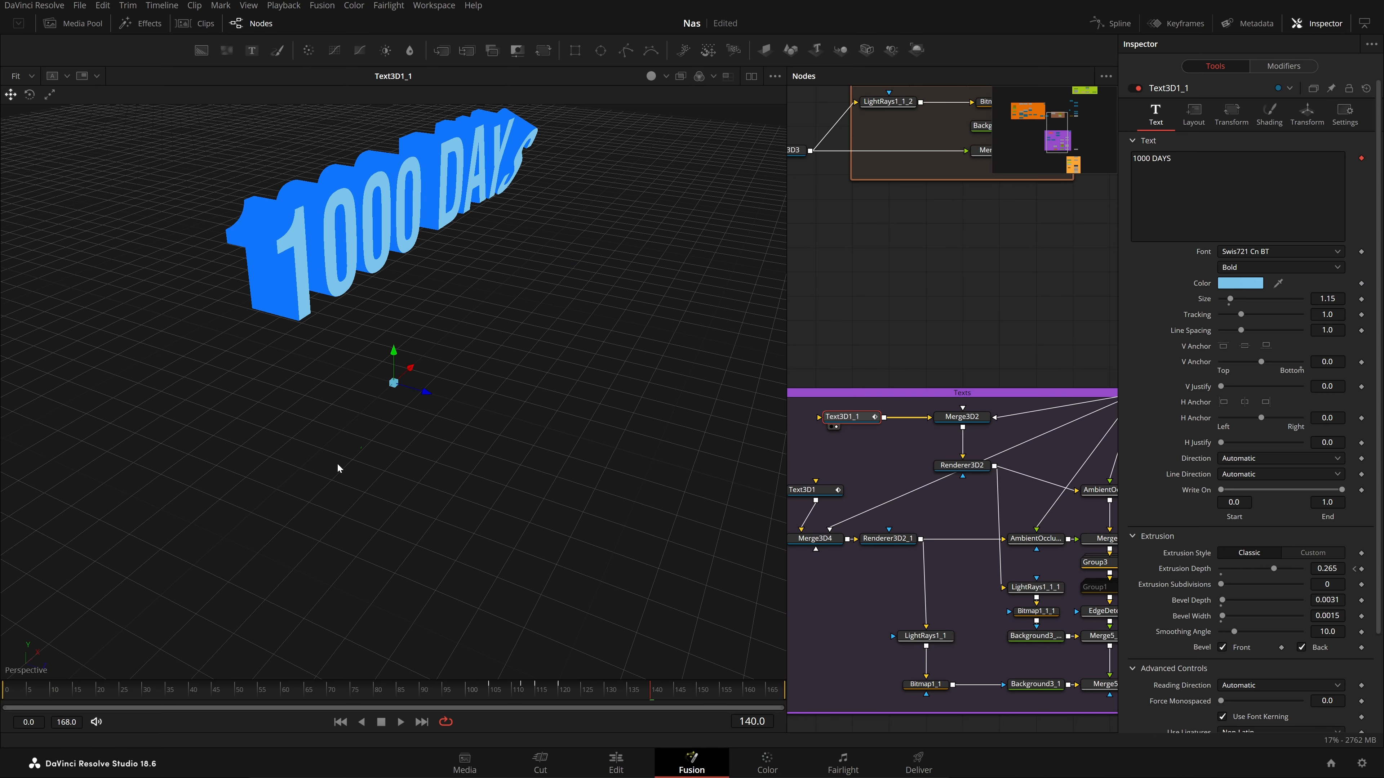
View the '2016' Text3D1 node, orbit to ground level and return to frame 0
{"action": "left_click_drag", "start_coordinate": [900, 510], "coordinate": [951, 460]}
{"action": "left_click", "coordinate": [853, 439]}
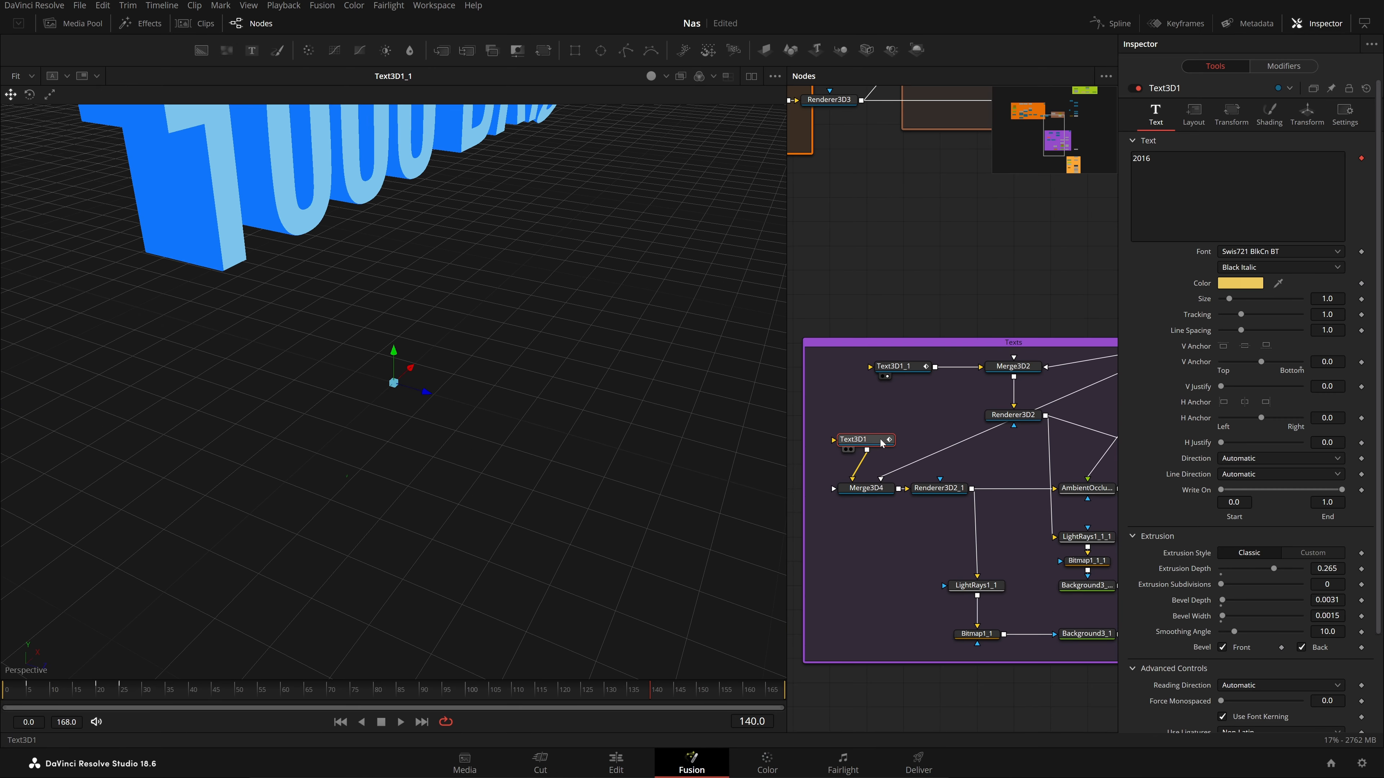
{"action": "key", "text": "1"}
{"action": "left_click_drag", "start_coordinate": [589, 464], "coordinate": [447, 415]}
{"action": "left_click_drag", "start_coordinate": [27, 693], "coordinate": [0, 700]}
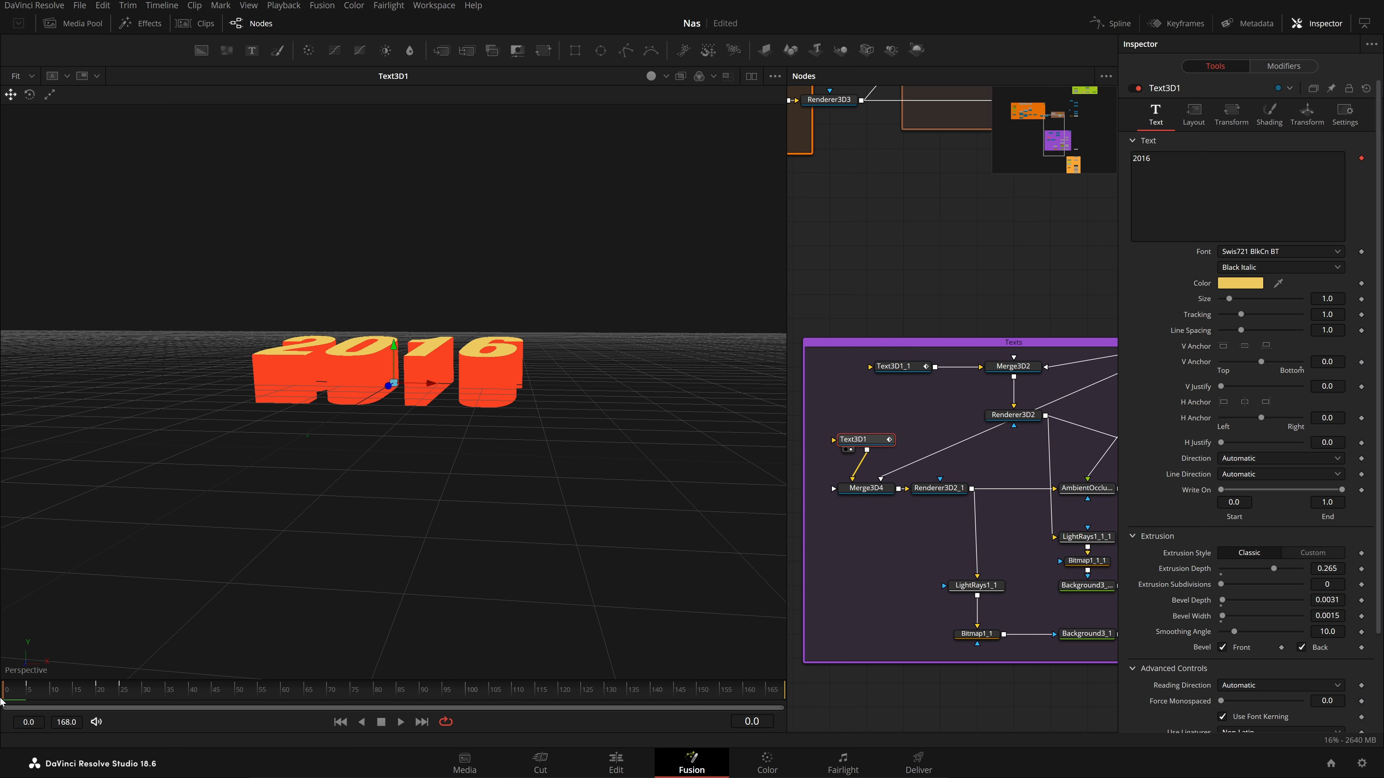
Inspect Follower1's 280° to 360° X rotation by frame 27, then select Merge3D4
{"action": "left_click", "coordinate": [1311, 66]}
{"action": "left_click", "coordinate": [1190, 111]}
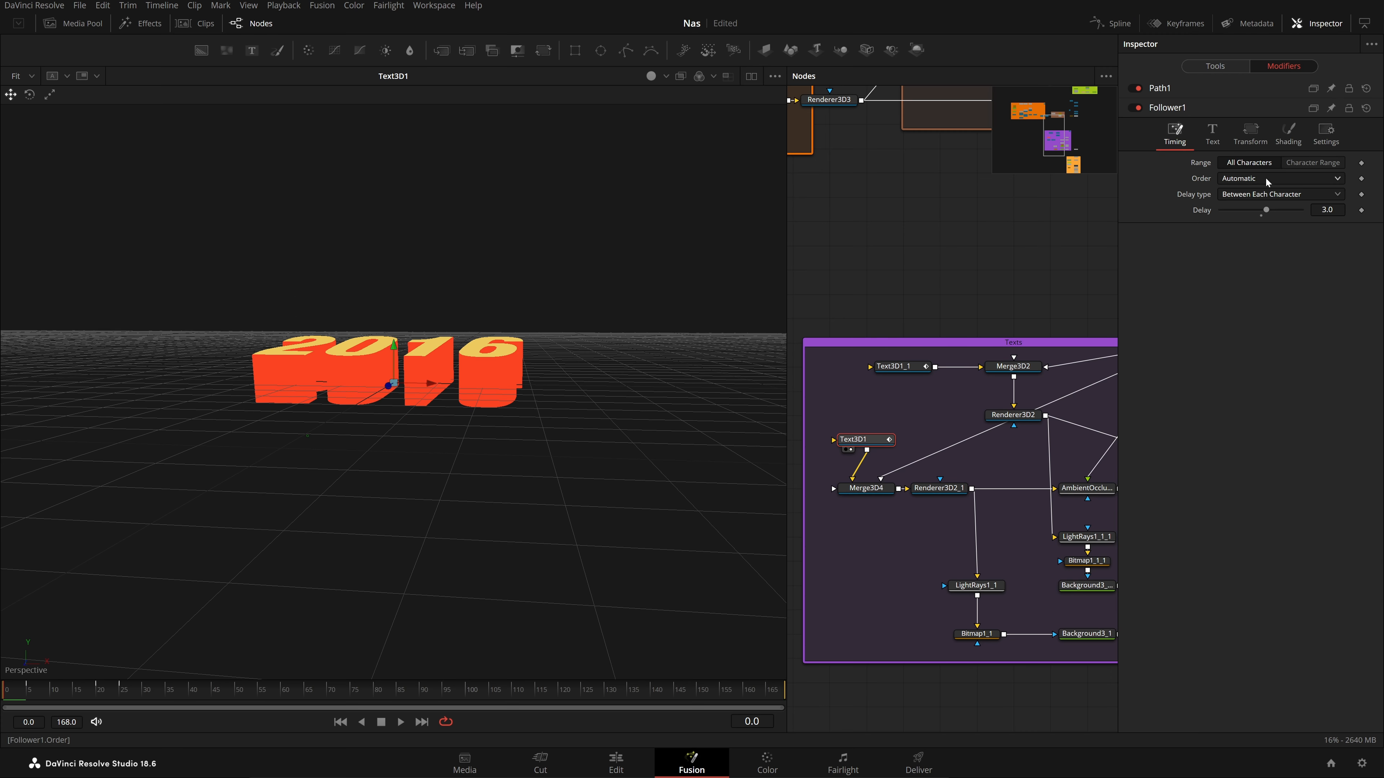
{"action": "left_click", "coordinate": [1213, 134]}
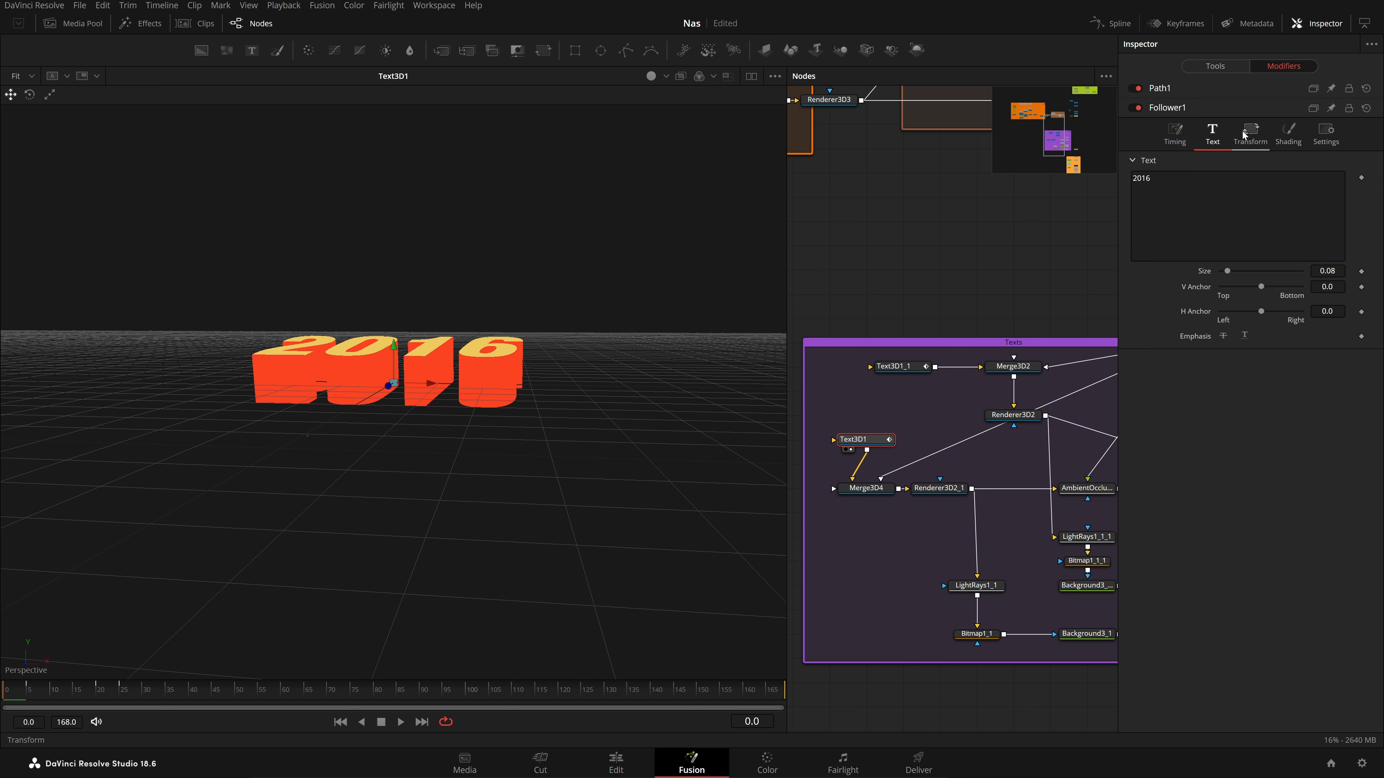
{"action": "left_click", "coordinate": [1251, 143]}
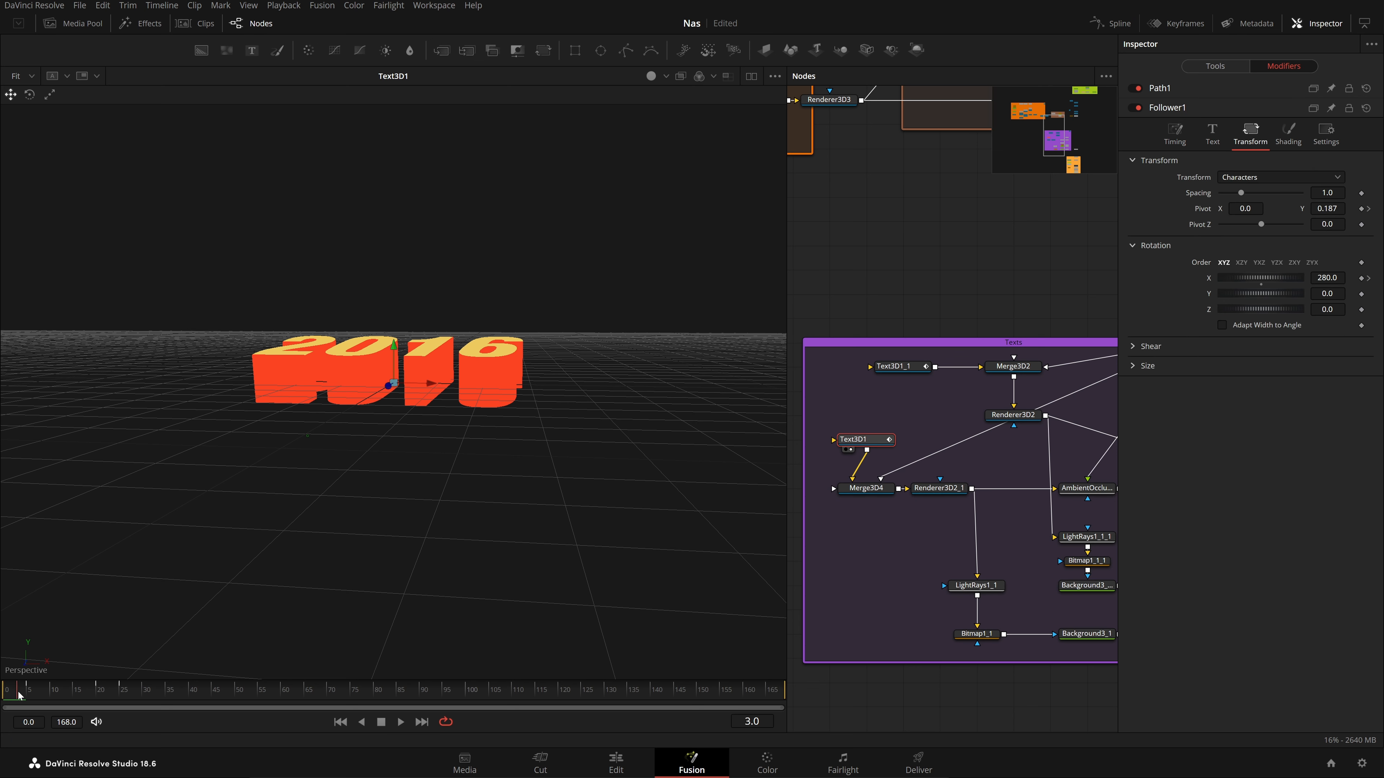
{"action": "left_click_drag", "start_coordinate": [30, 697], "coordinate": [208, 693]}
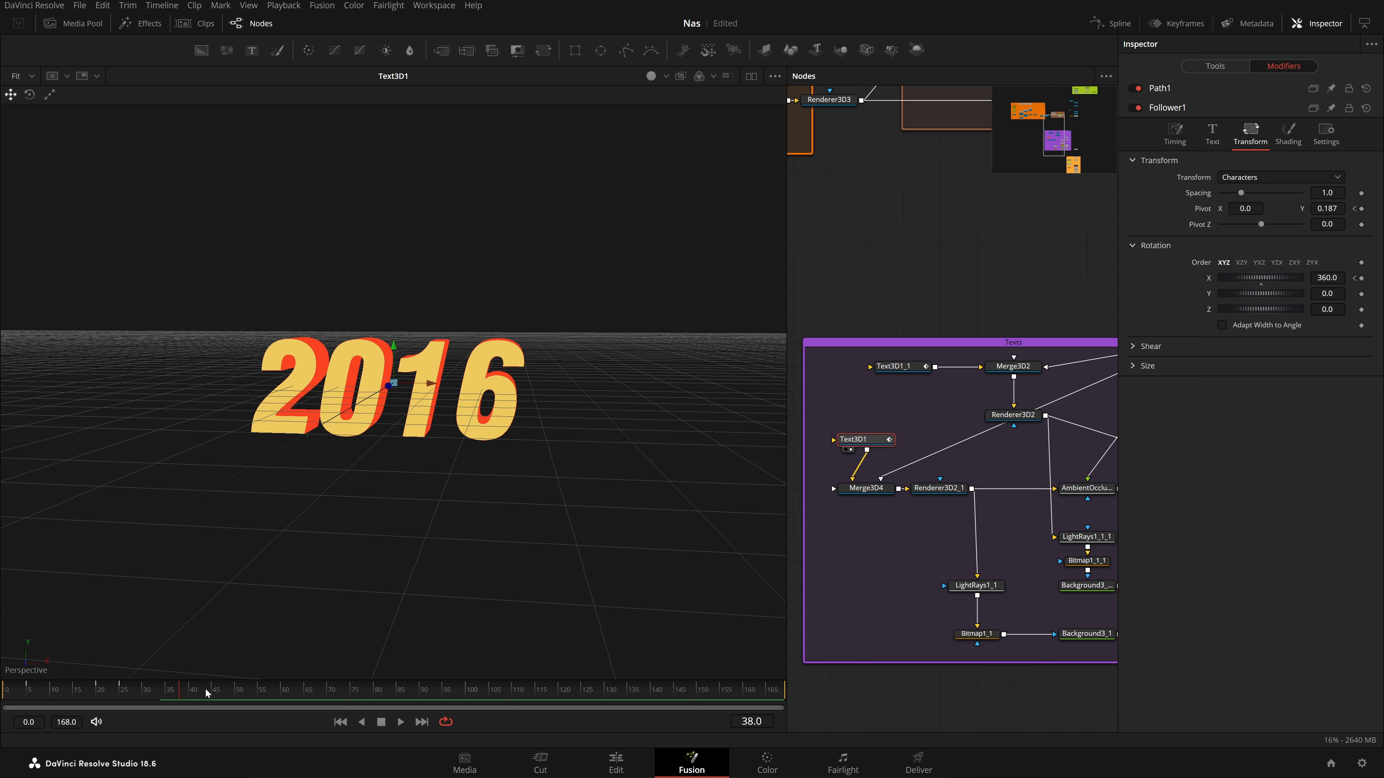
{"action": "left_click", "coordinate": [881, 491]}
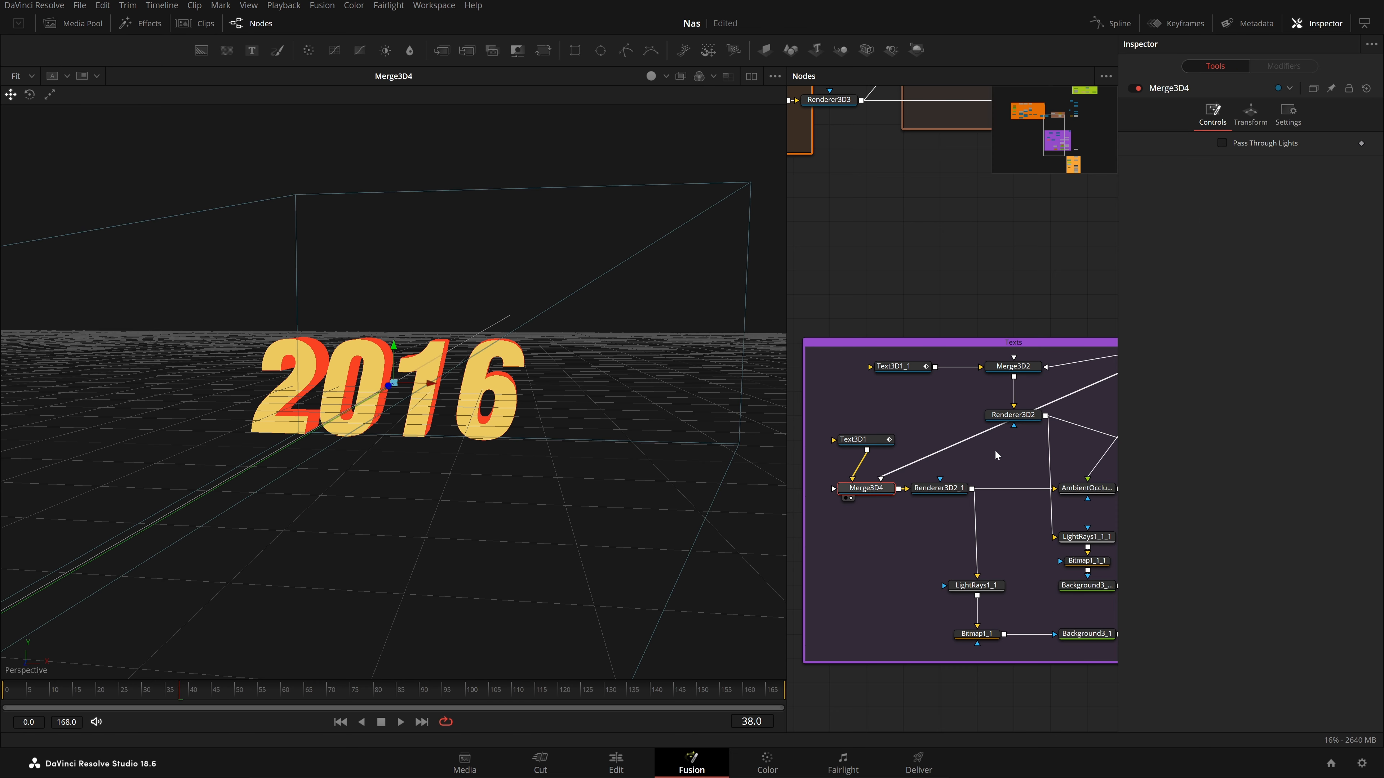
View Renderer3D2_1 at frame 16, then the light-rays, text mask, shadow and glowing Merge5_1 passes
{"action": "left_click_drag", "start_coordinate": [995, 451], "coordinate": [335, 511]}
{"action": "left_click_drag", "start_coordinate": [207, 694], "coordinate": [177, 697]}
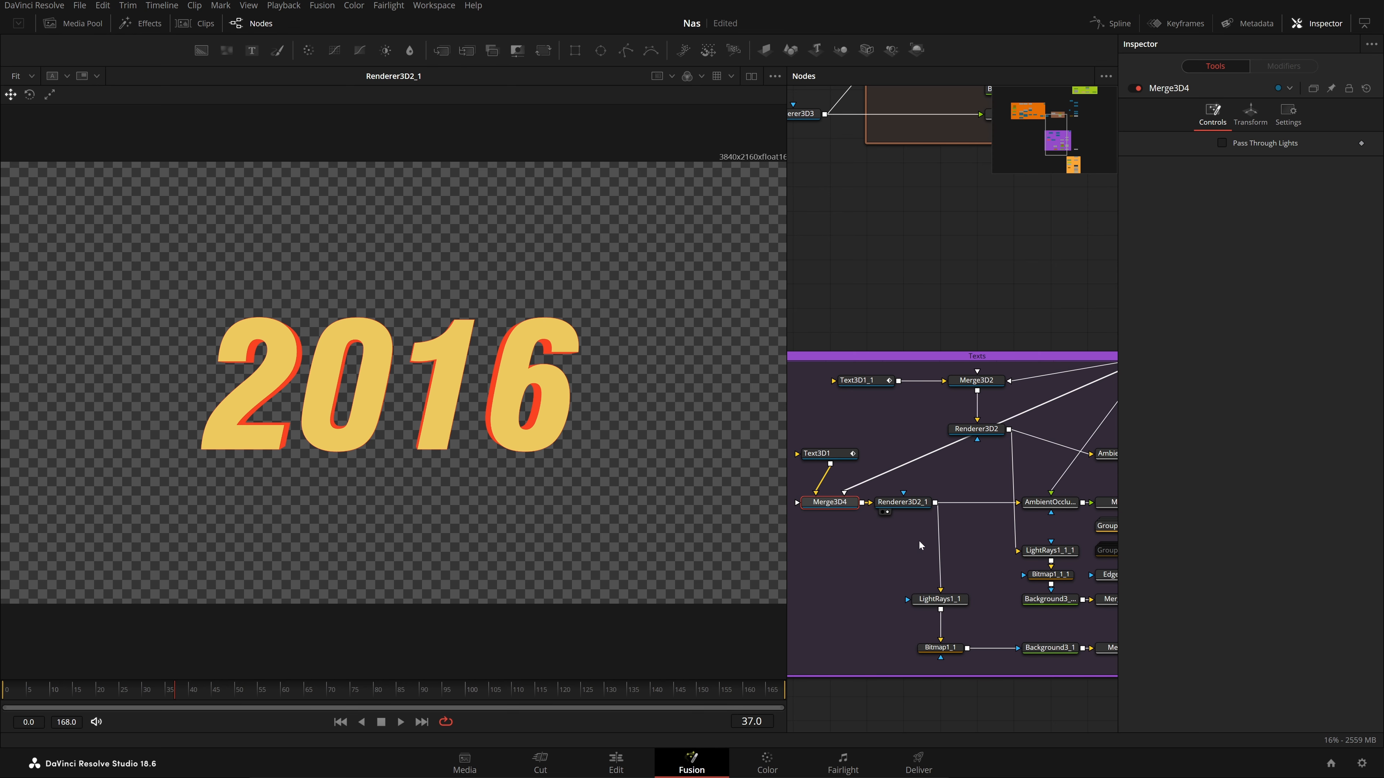
{"action": "left_click_drag", "start_coordinate": [974, 590], "coordinate": [916, 493]}
{"action": "left_click", "coordinate": [868, 513]}
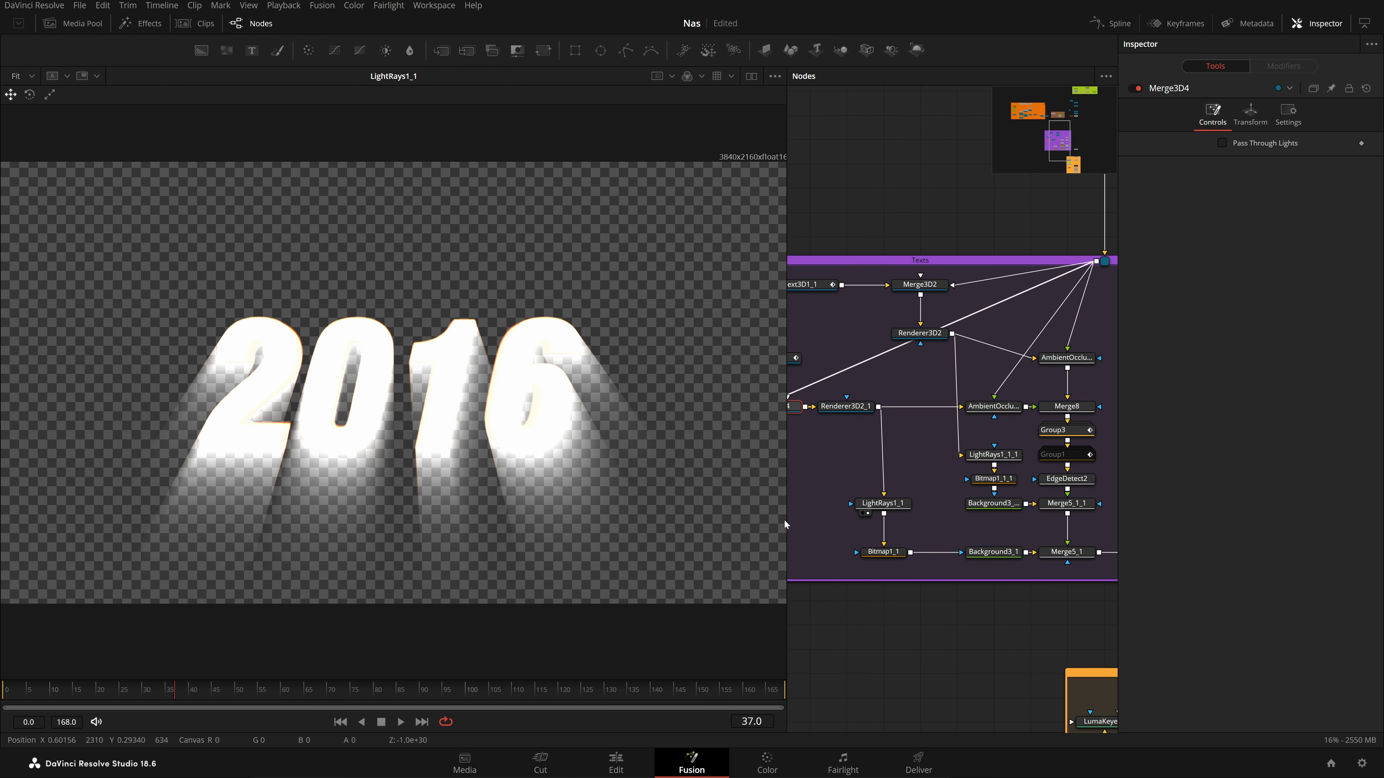
{"action": "left_click", "coordinate": [870, 561]}
{"action": "left_click", "coordinate": [975, 561]}
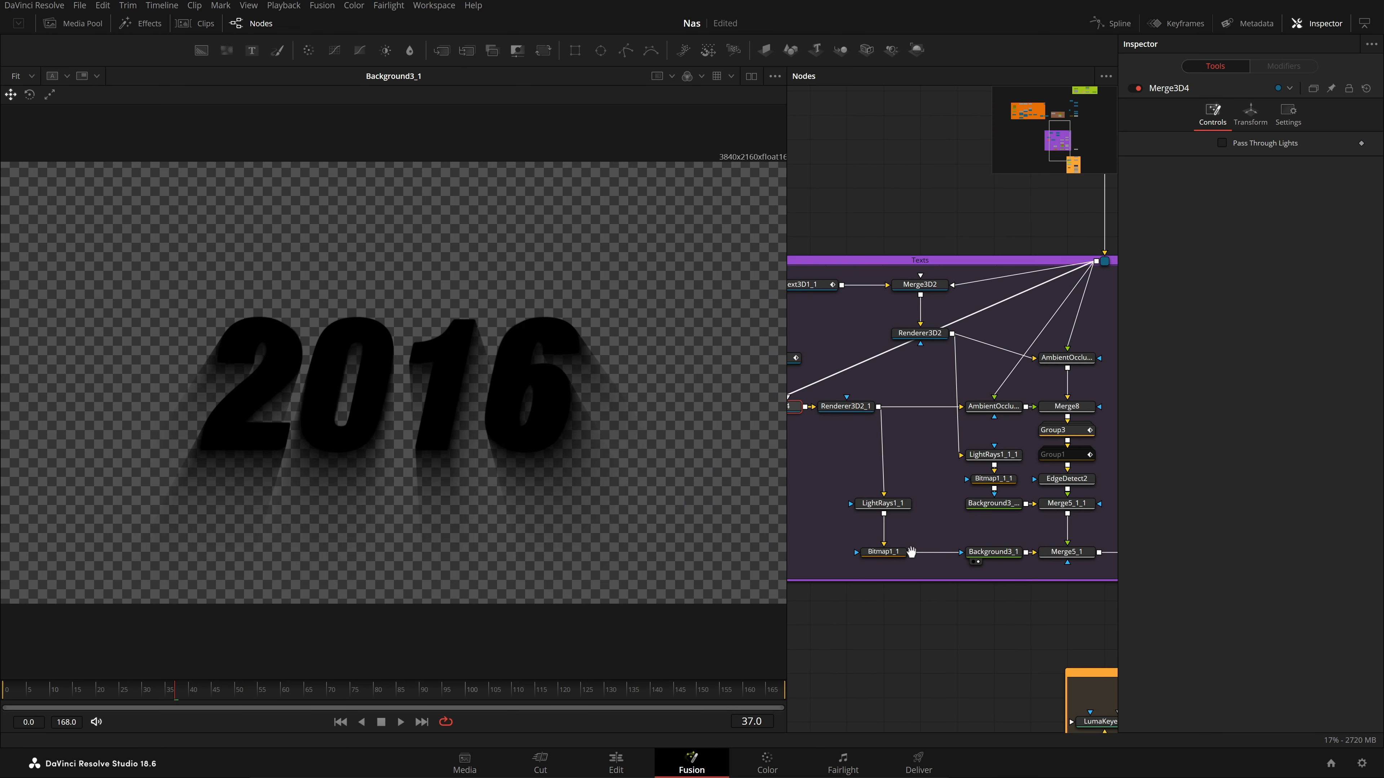
{"action": "left_click_drag", "start_coordinate": [911, 552], "coordinate": [820, 569]}
{"action": "key", "text": "1"}
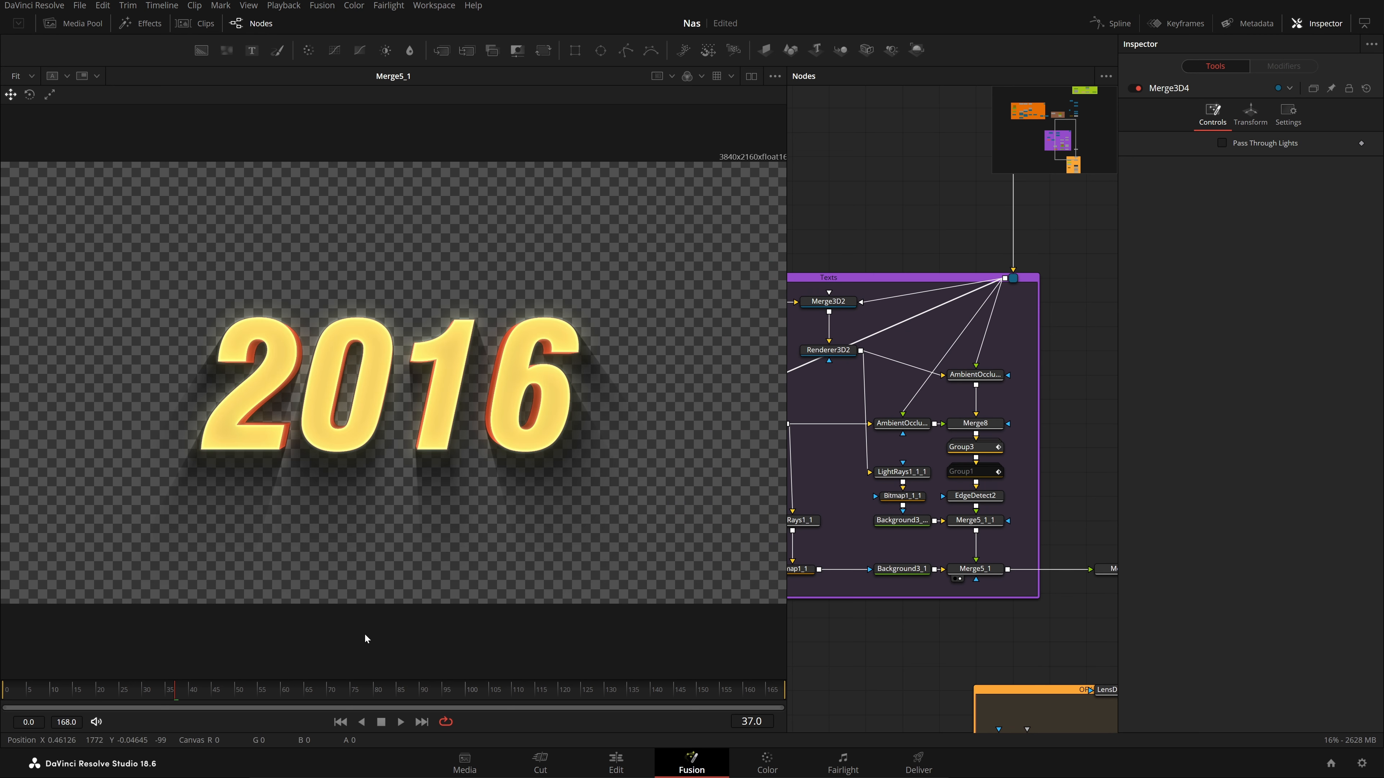
View AmbientOcclusion1_1's output, scrubbing between frames 6 and 48
{"action": "left_click_drag", "start_coordinate": [926, 495], "coordinate": [1076, 513]}
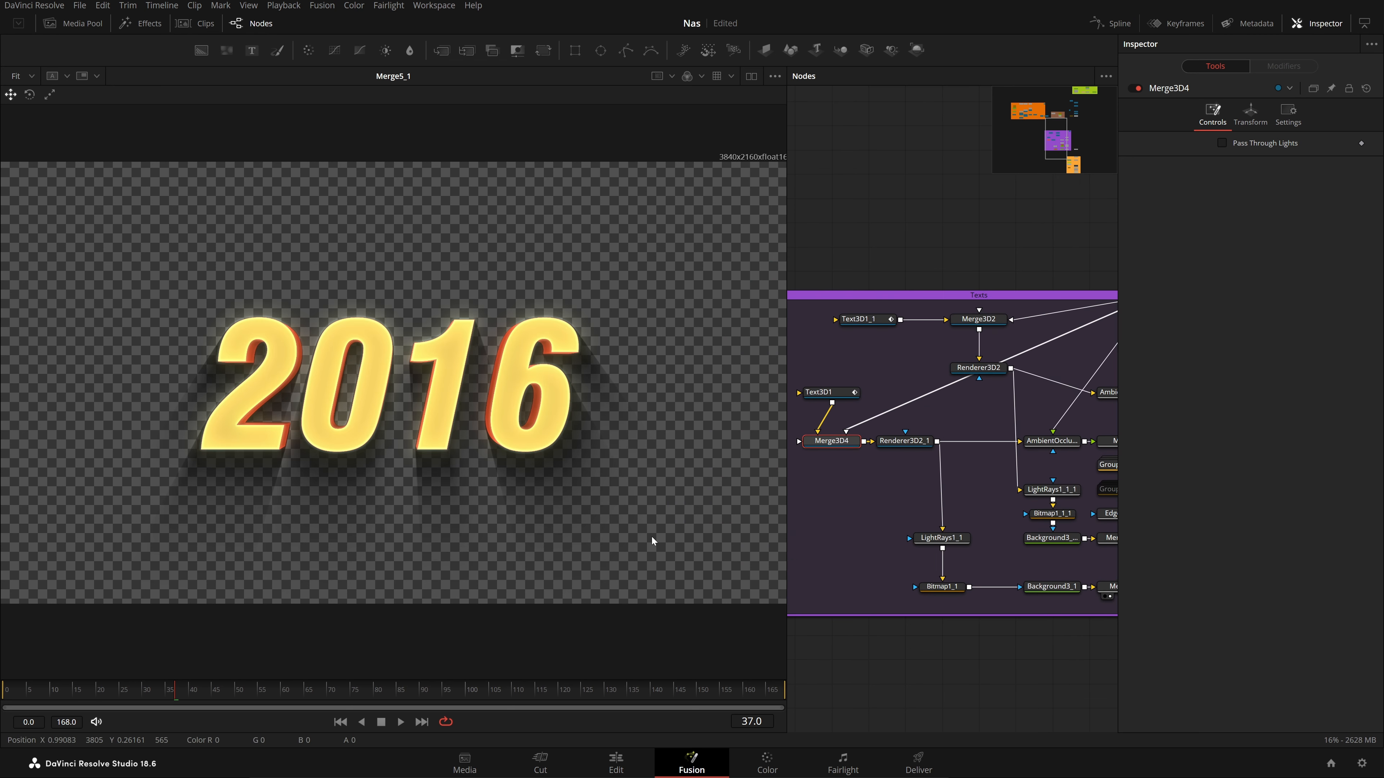
{"action": "left_click_drag", "start_coordinate": [949, 494], "coordinate": [838, 559]}
{"action": "left_click", "coordinate": [929, 506]}
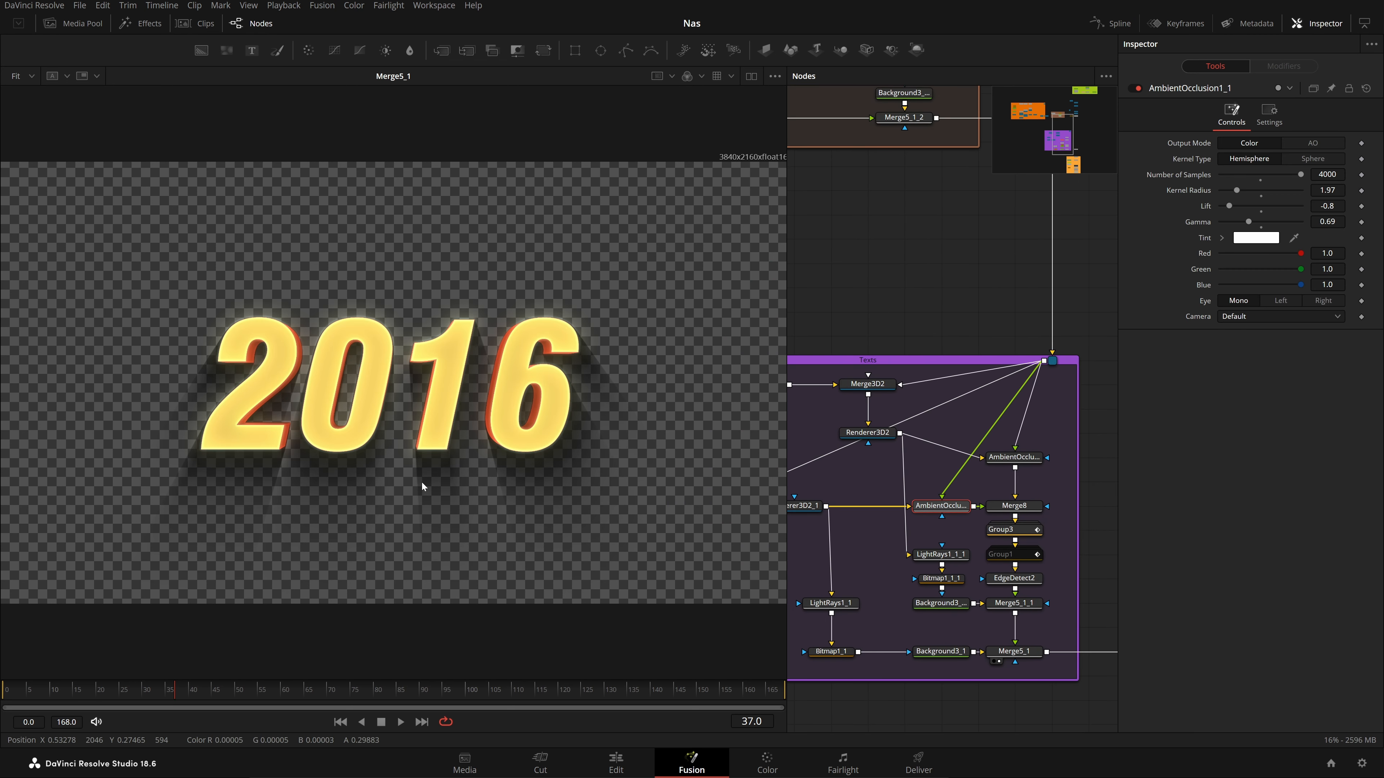
{"action": "key", "text": "1"}
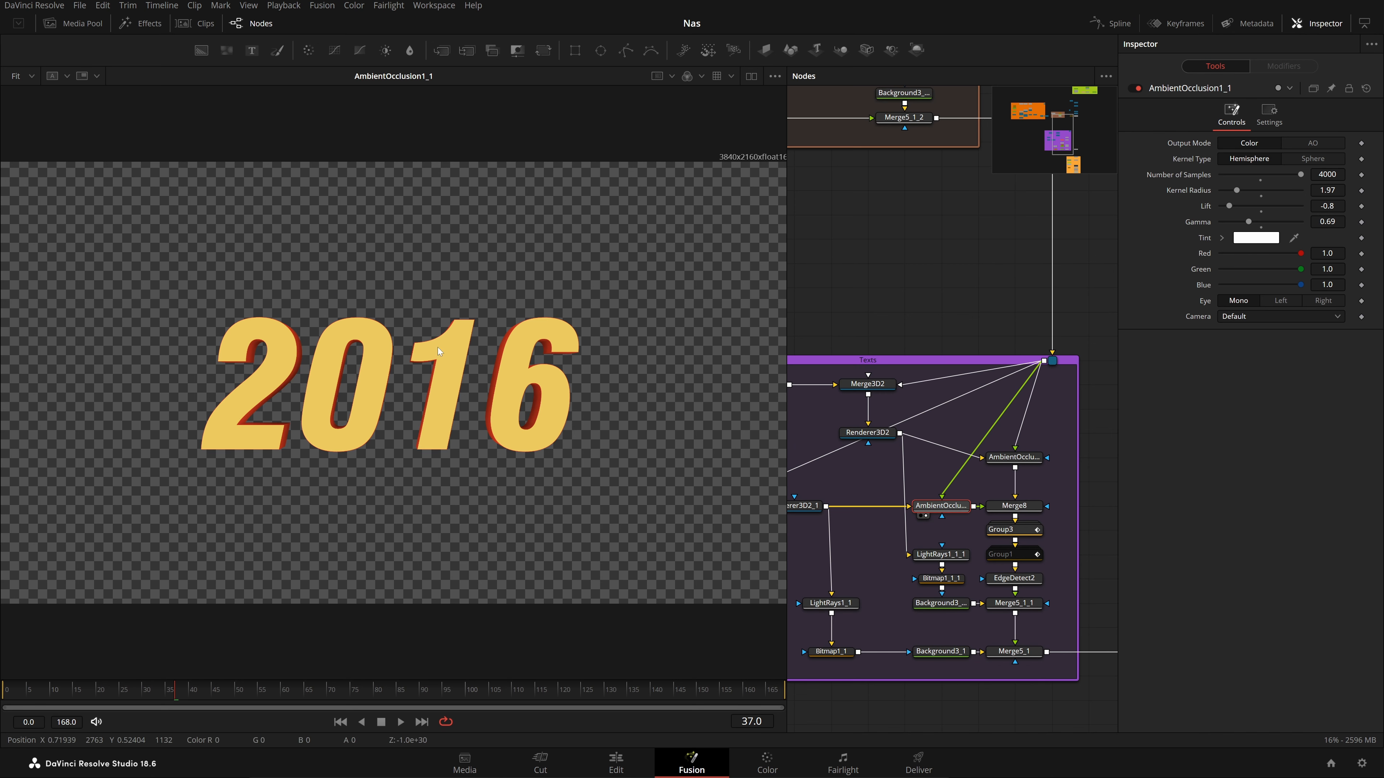
{"action": "left_click_drag", "start_coordinate": [90, 699], "coordinate": [197, 706]}
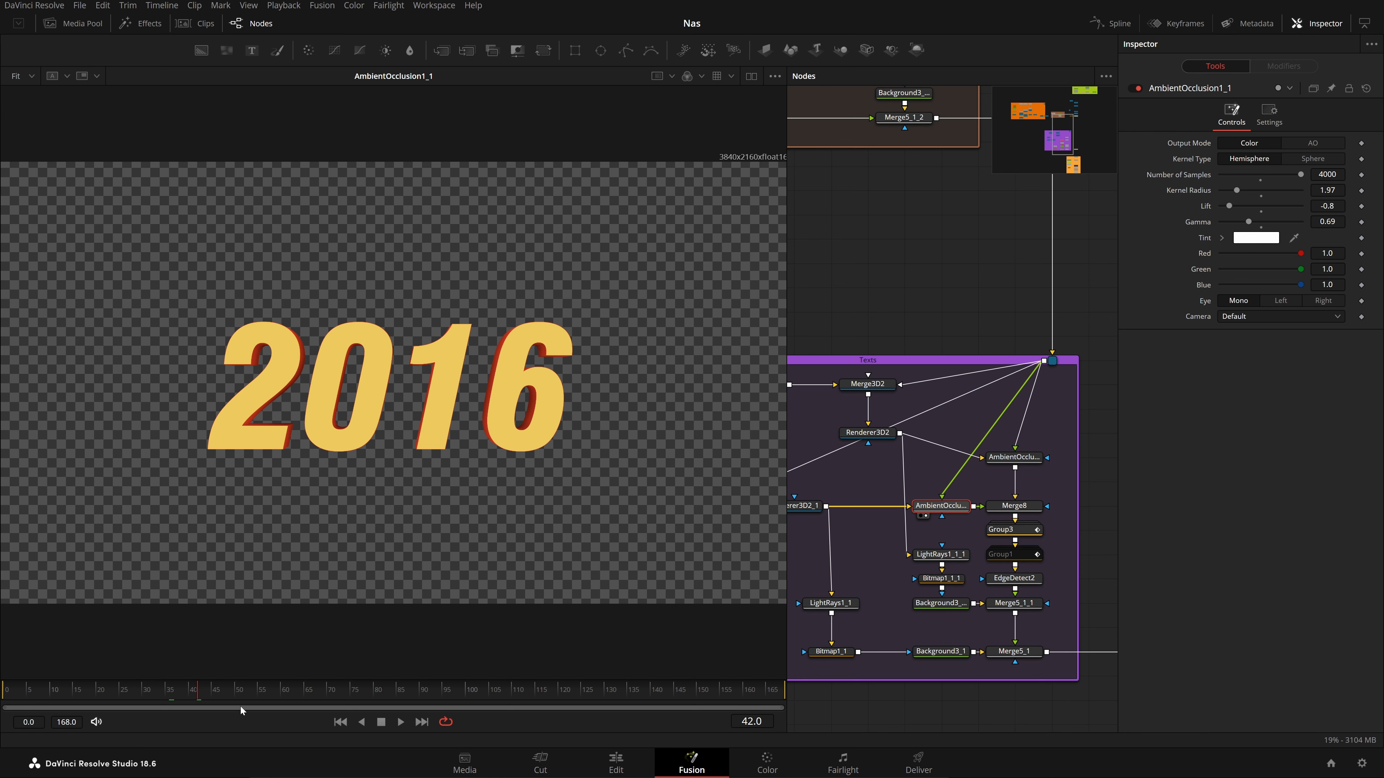
{"action": "left_click_drag", "start_coordinate": [202, 691], "coordinate": [225, 692]}
{"action": "left_click_drag", "start_coordinate": [914, 468], "coordinate": [1010, 500]}
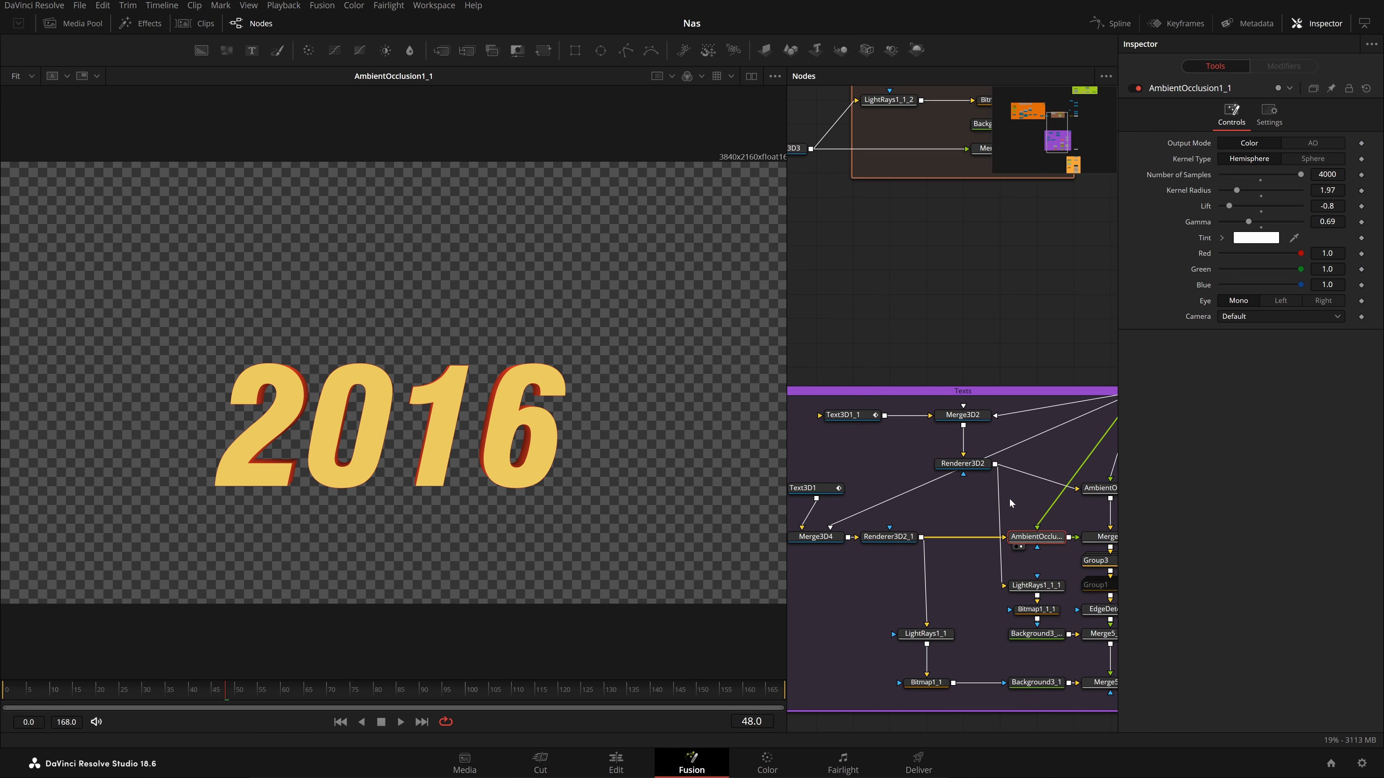
Show the 1000 DAYS text node Text3D1_1 in the viewer and open its Follower1_1 modifier
{"action": "left_click", "coordinate": [857, 417]}
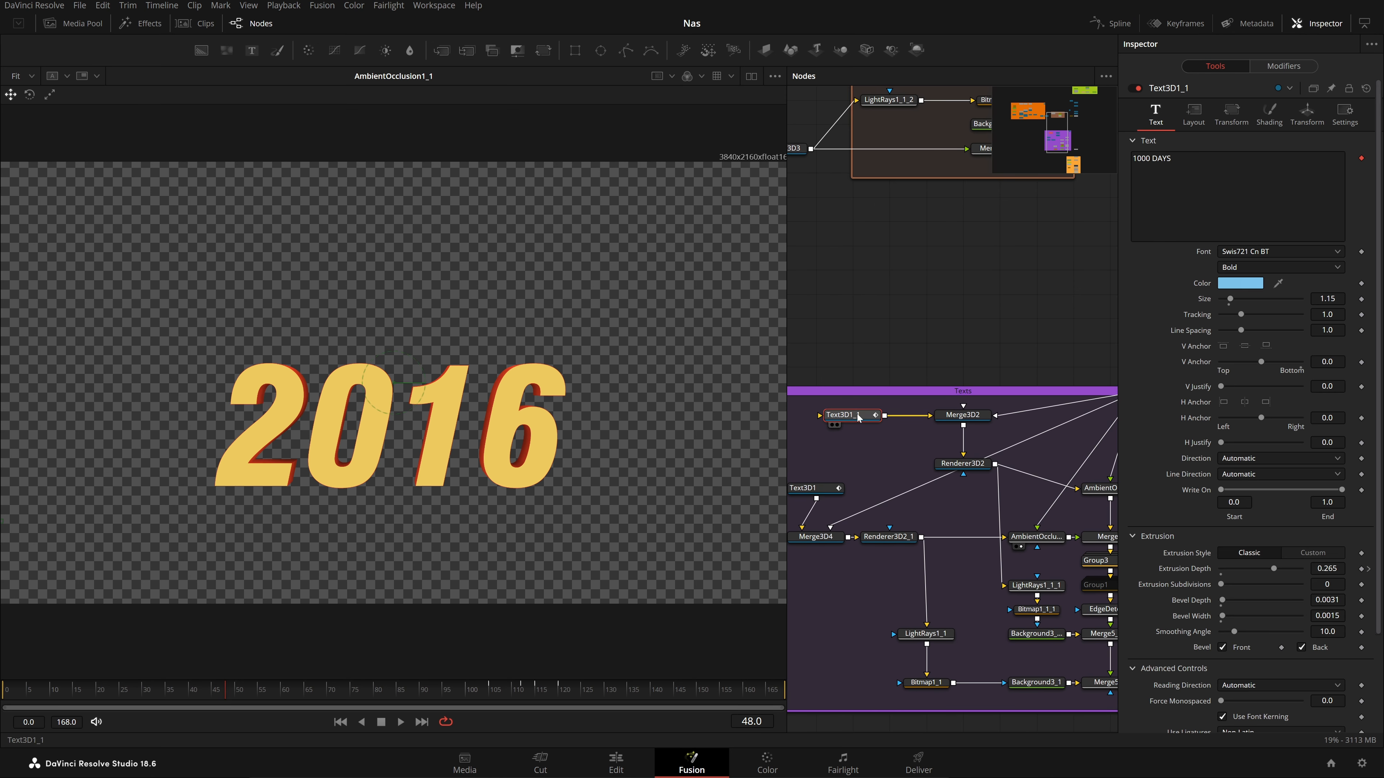
{"action": "key", "text": "1"}
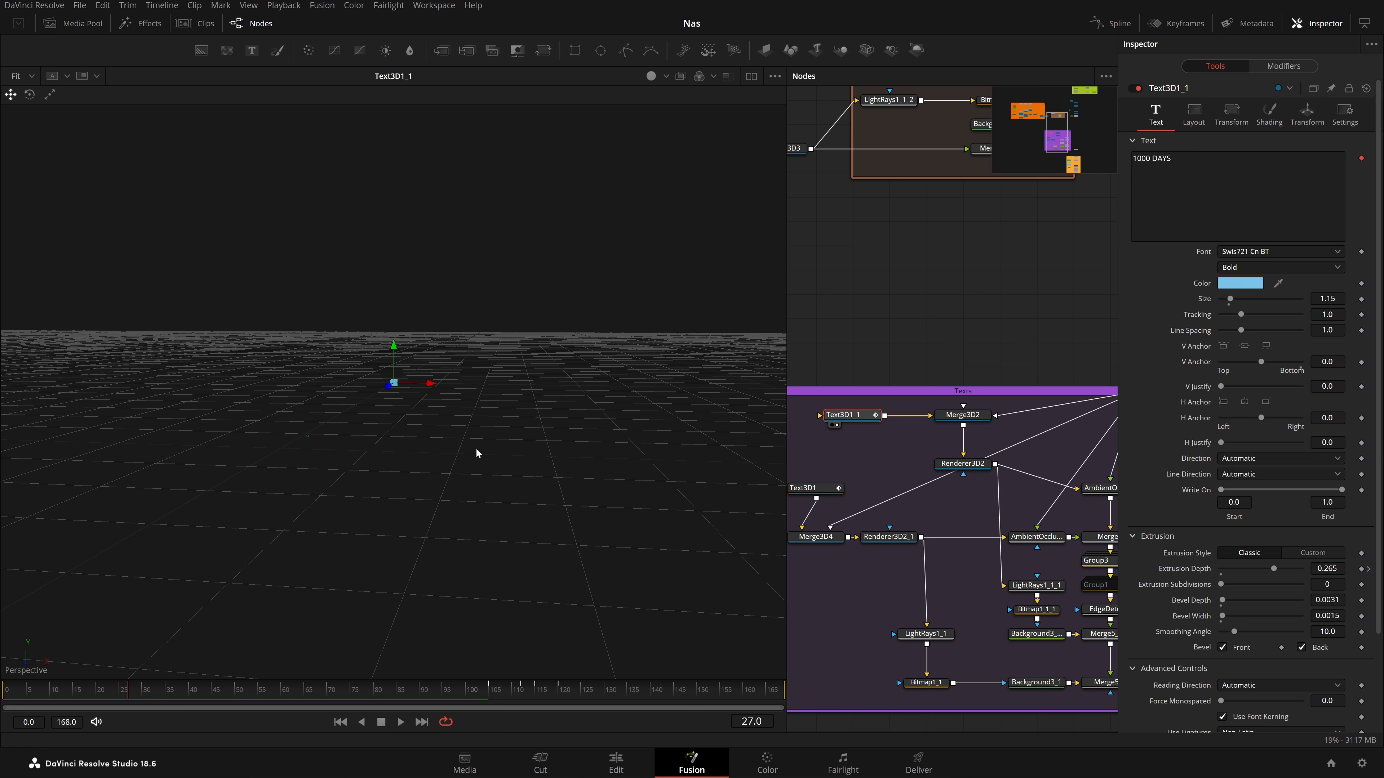
{"action": "scroll", "coordinate": [476, 448], "scroll_direction": "up", "scroll_amount": 5}
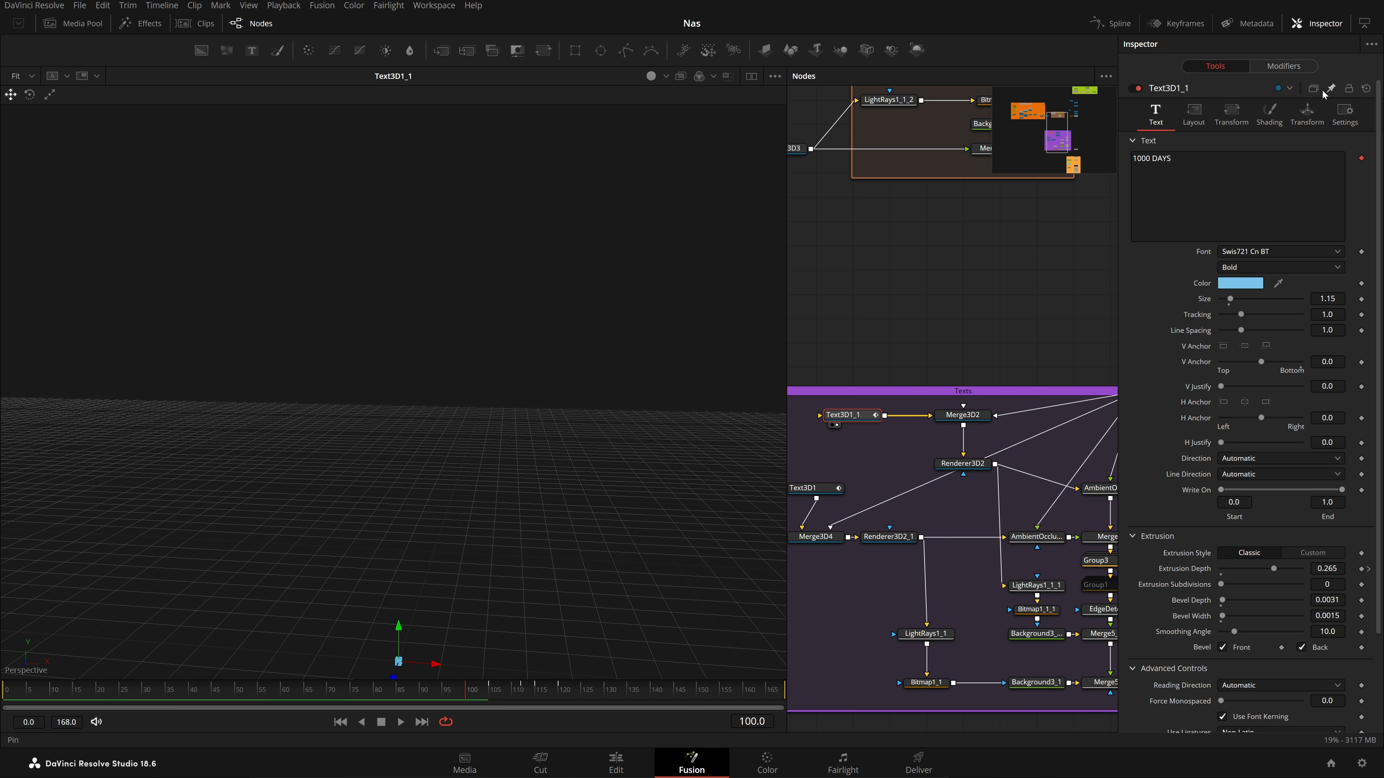
{"action": "left_click", "coordinate": [1302, 71]}
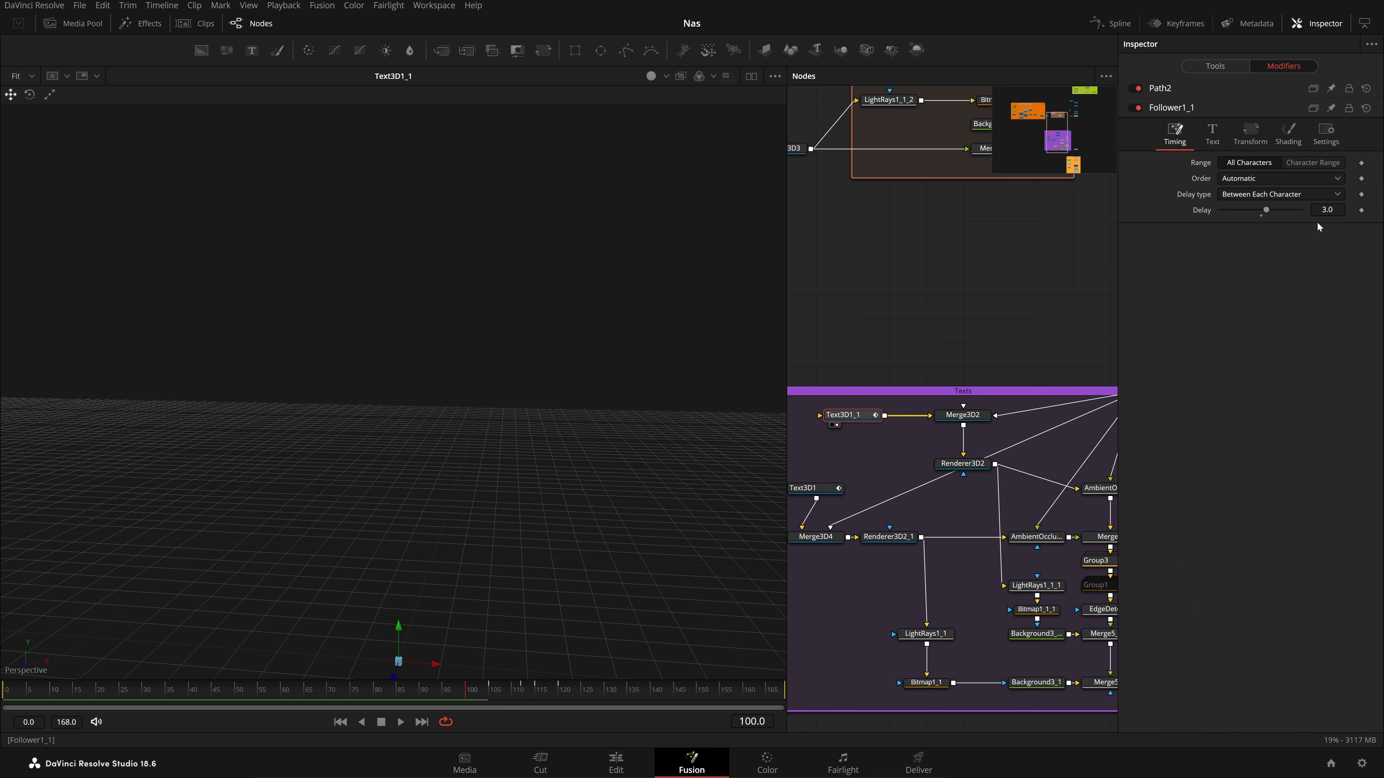
Review the follower's Transform and Text settings, then its Shading controls (size 0.08, priority 8.0)
{"action": "left_click", "coordinate": [1251, 140]}
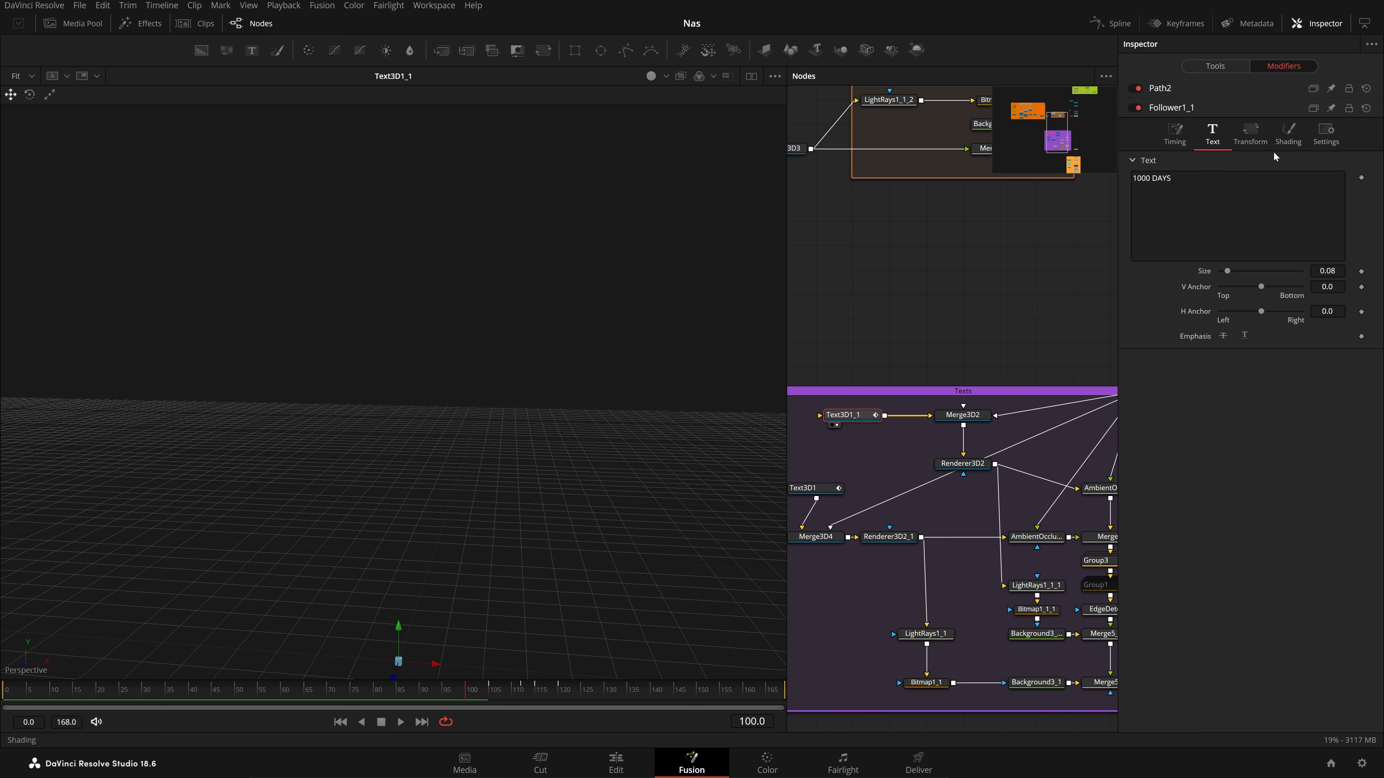
{"action": "left_click", "coordinate": [1213, 136]}
{"action": "left_click", "coordinate": [1251, 141]}
{"action": "left_click", "coordinate": [1288, 134]}
{"action": "scroll", "coordinate": [1264, 480], "scroll_direction": "down", "scroll_amount": 5}
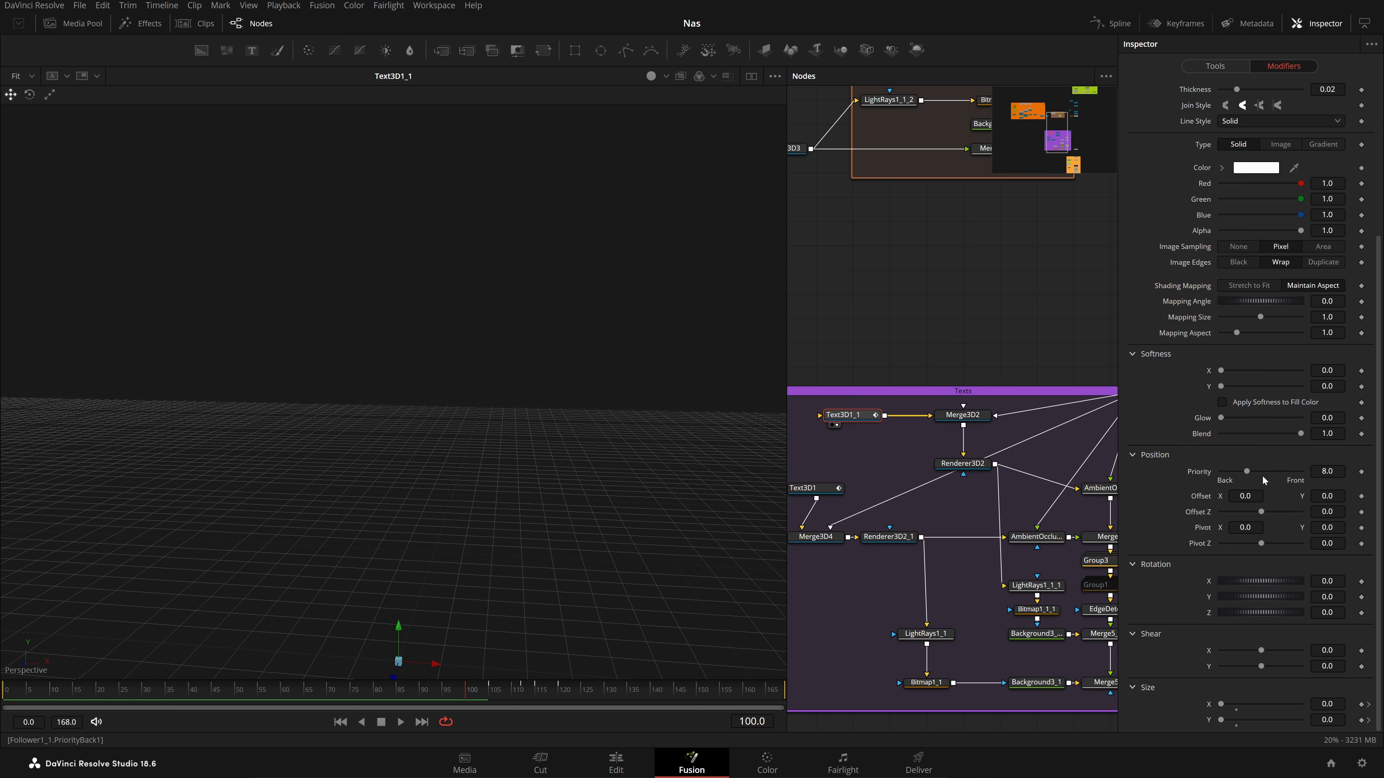
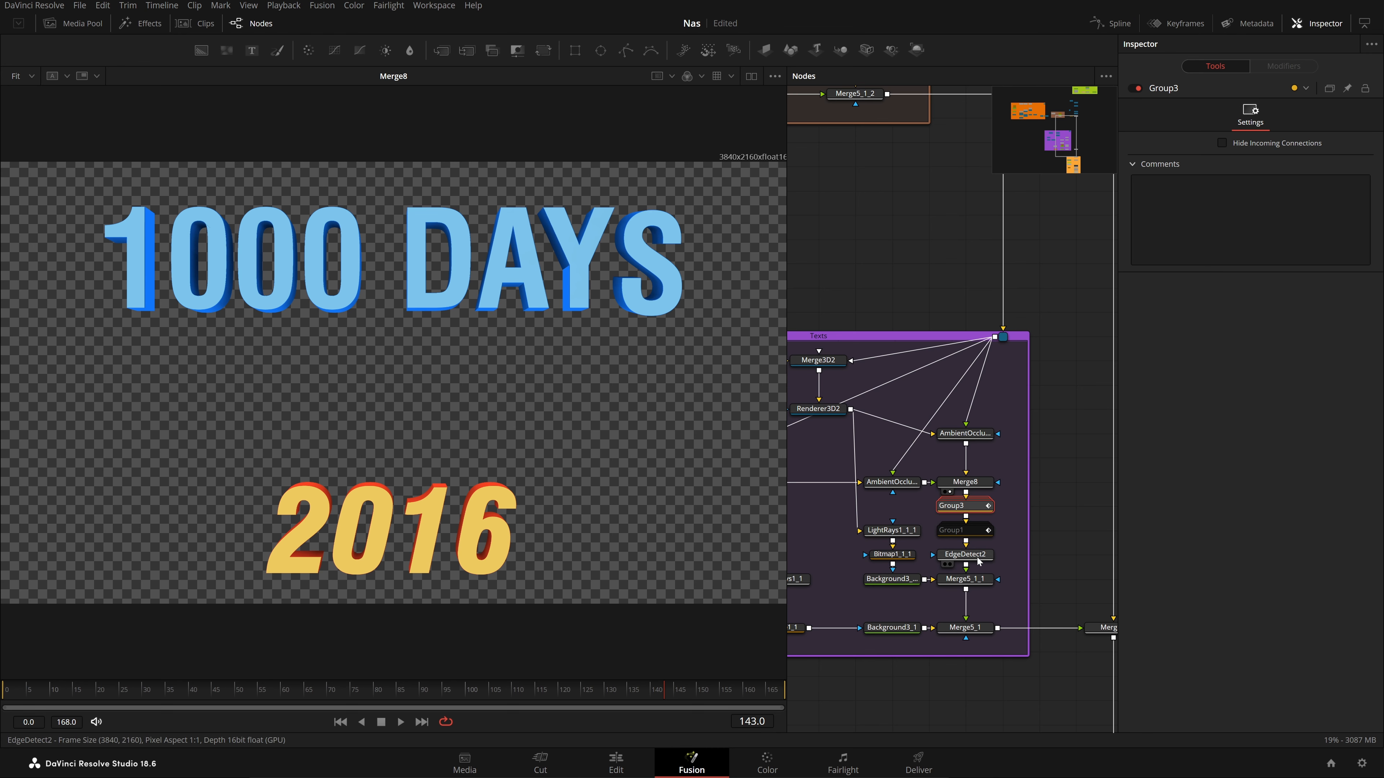
Preview the EdgeDetect2 glowing text, then the Merge5_1_1 and Merge5_1 combined titles
{"action": "left_click_drag", "start_coordinate": [978, 556], "coordinate": [747, 516]}
{"action": "left_click_drag", "start_coordinate": [463, 497], "coordinate": [461, 497]}
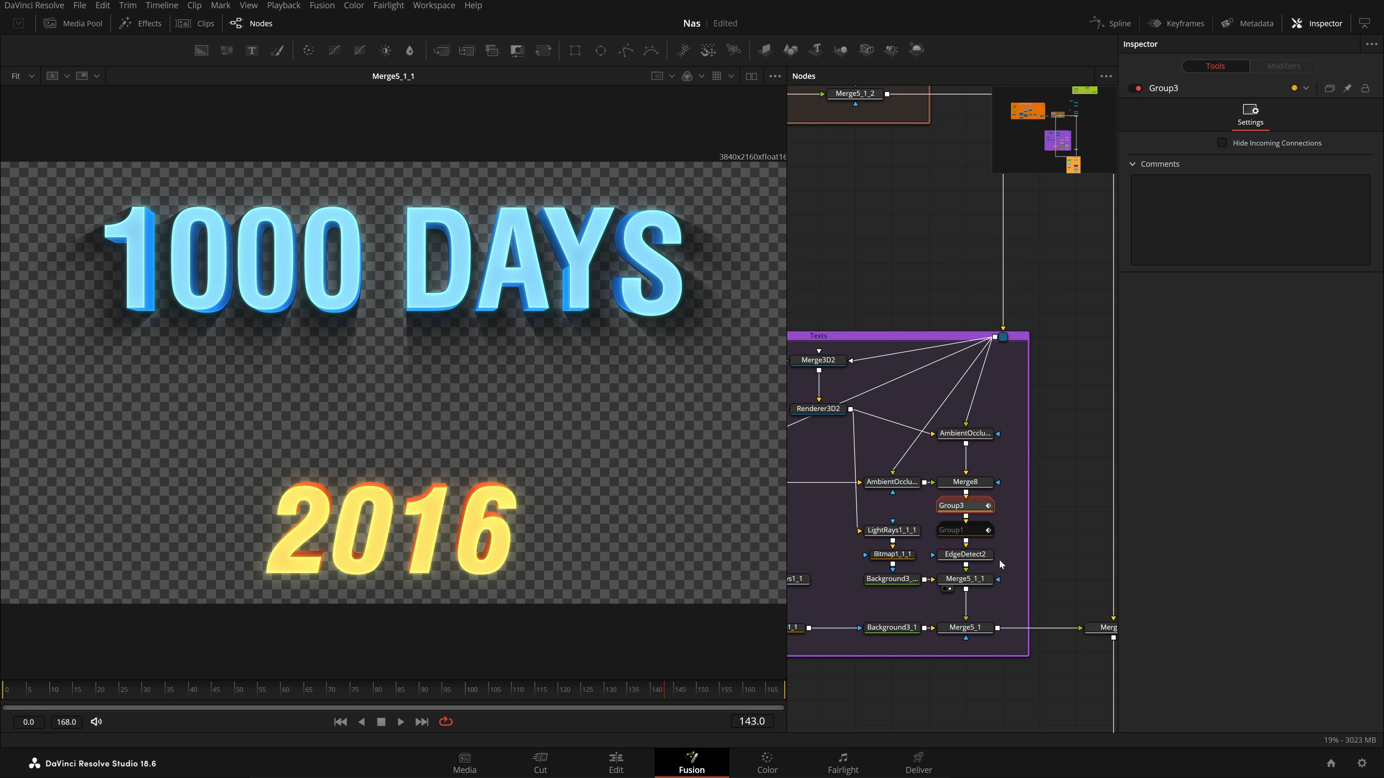
{"action": "left_click_drag", "start_coordinate": [999, 560], "coordinate": [962, 487]}
{"action": "left_click_drag", "start_coordinate": [412, 507], "coordinate": [411, 507]}
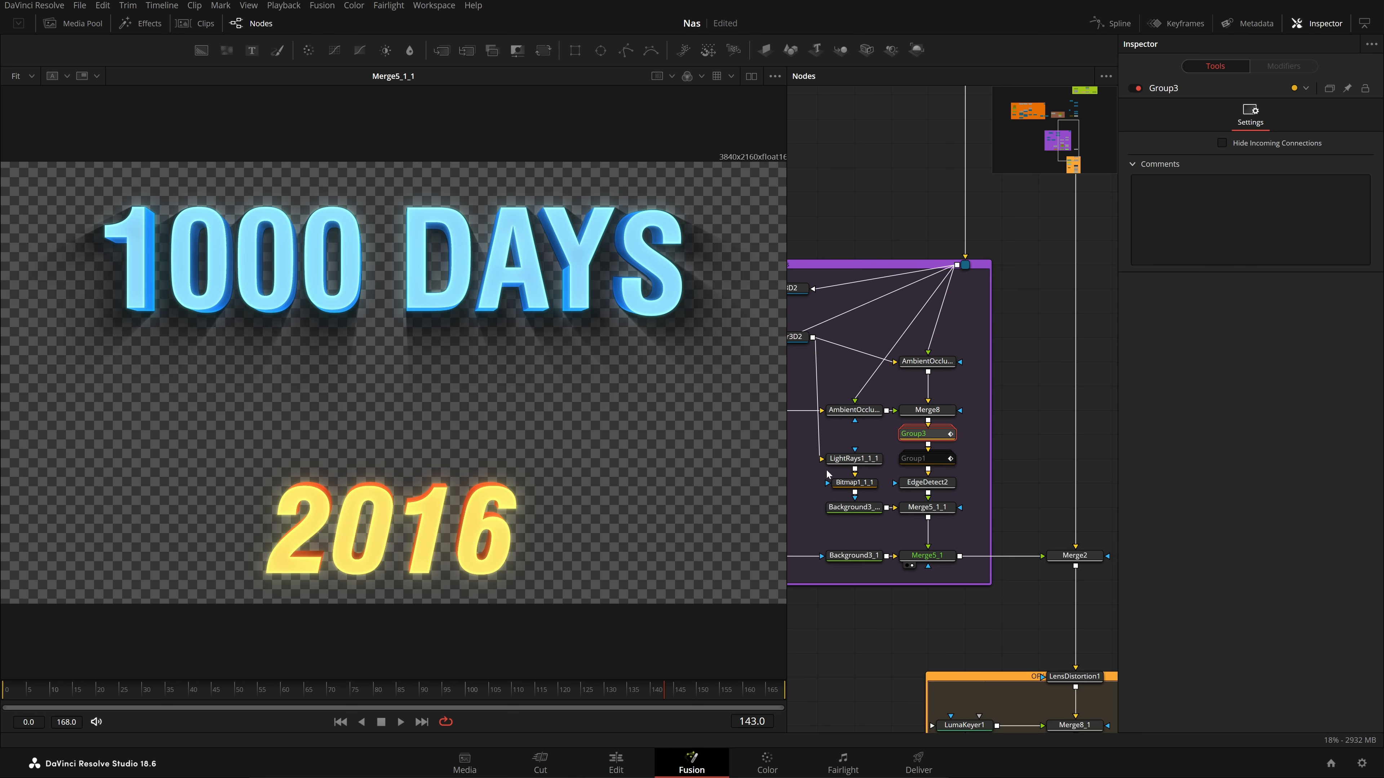
{"action": "left_click_drag", "start_coordinate": [918, 453], "coordinate": [990, 482]}
{"action": "left_click_drag", "start_coordinate": [61, 200], "coordinate": [724, 395]}
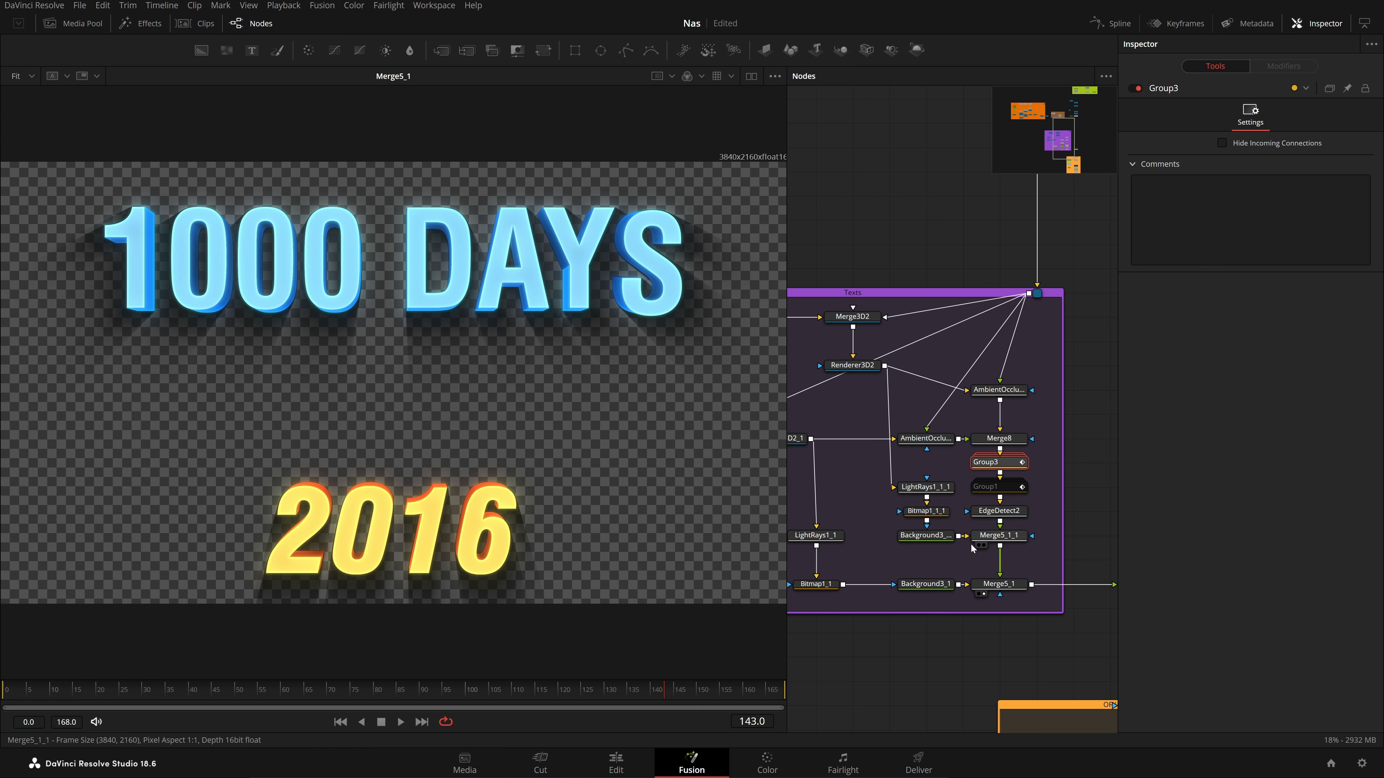
Pan to Merge2 and LumaKeyer1, then scrub forward from frame 68 through the 2016 title animation
{"action": "left_click_drag", "start_coordinate": [971, 543], "coordinate": [922, 494]}
{"action": "left_click_drag", "start_coordinate": [405, 688], "coordinate": [317, 693]}
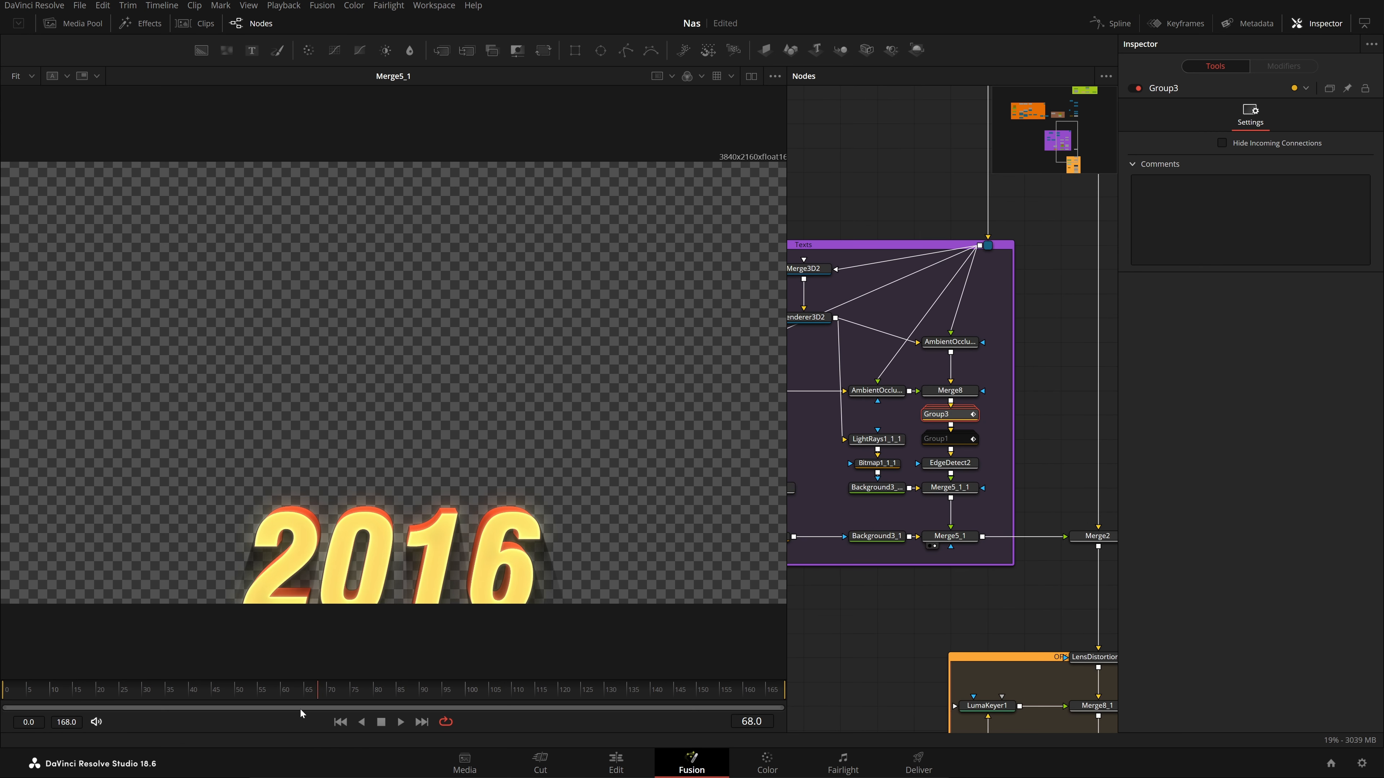
{"action": "left_click_drag", "start_coordinate": [240, 727], "coordinate": [785, 711]}
Show the full Merge2 composite at the last frame, 168
{"action": "left_click_drag", "start_coordinate": [950, 621], "coordinate": [775, 636]}
{"action": "left_click", "coordinate": [931, 557]}
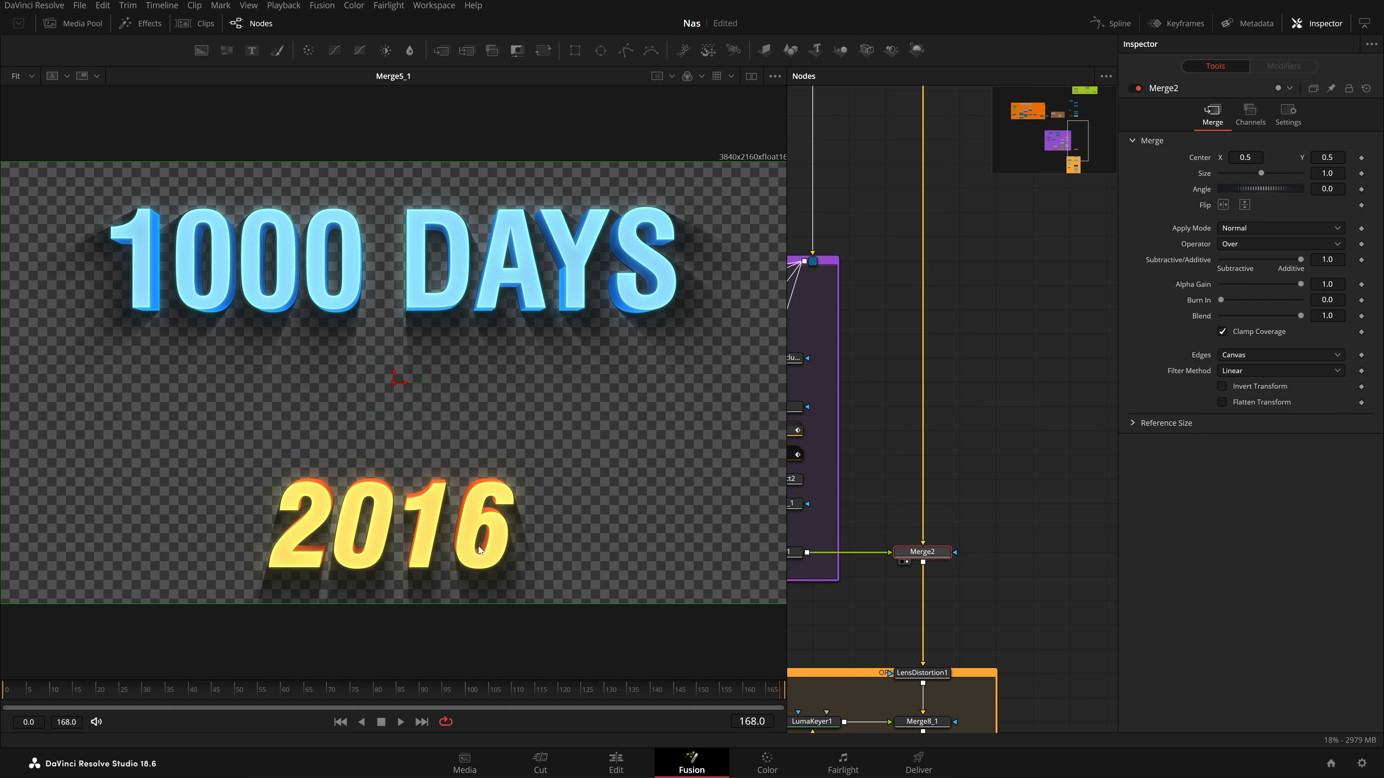
{"action": "key", "text": "1"}
View the LensDistortion1 output: the titles-over-clips composite bent by 0.3 distortion
{"action": "left_click_drag", "start_coordinate": [974, 615], "coordinate": [1053, 492]}
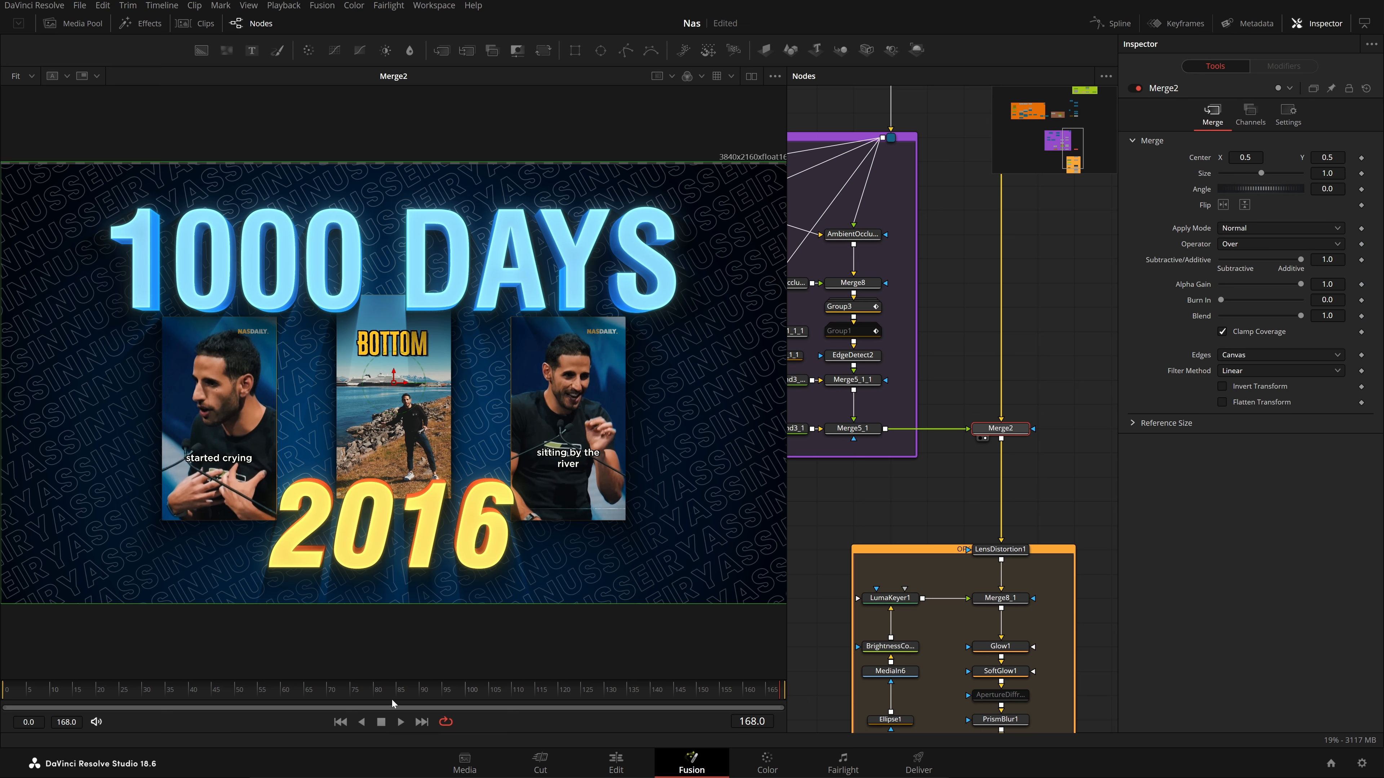
{"action": "left_click_drag", "start_coordinate": [468, 694], "coordinate": [746, 711]}
{"action": "scroll", "coordinate": [1013, 491], "scroll_direction": "down", "scroll_amount": 5}
{"action": "left_click", "coordinate": [1019, 339]}
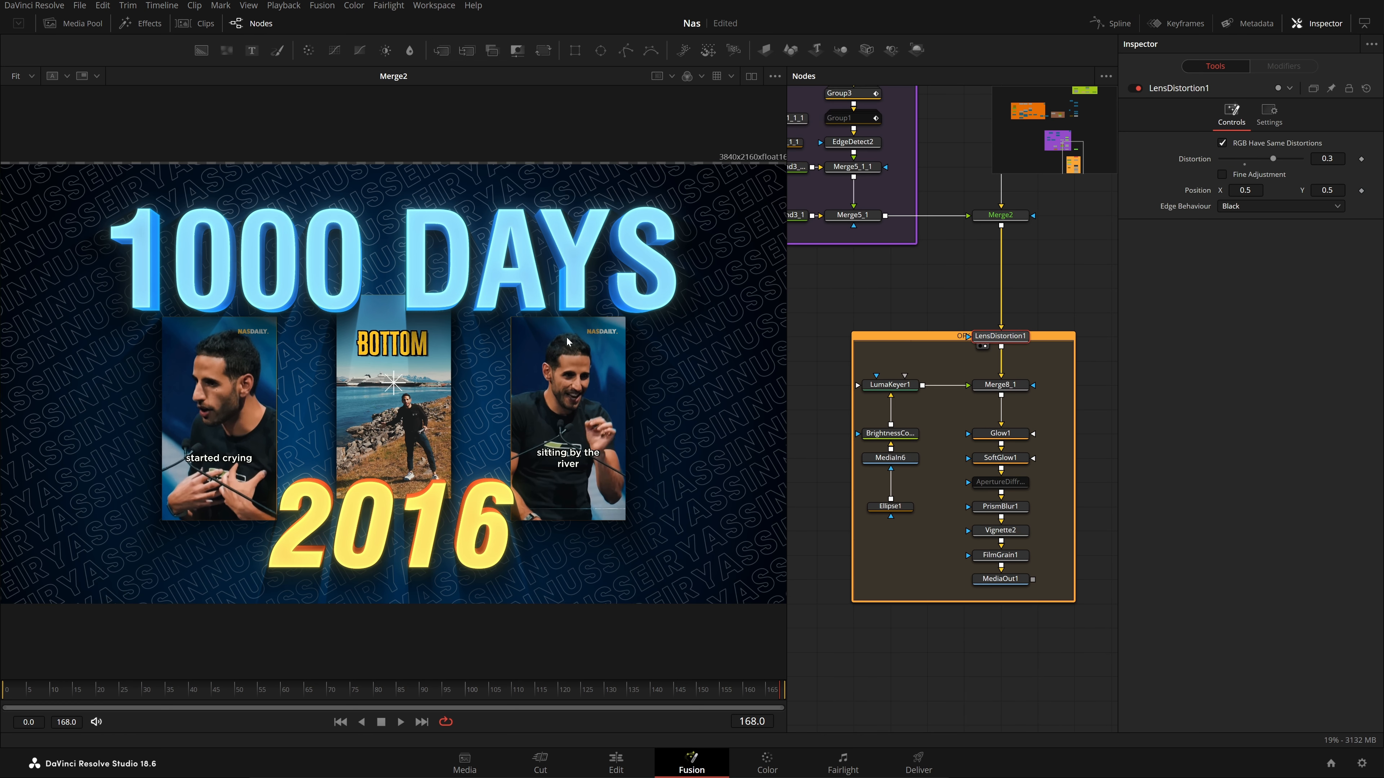
{"action": "key", "text": "1"}
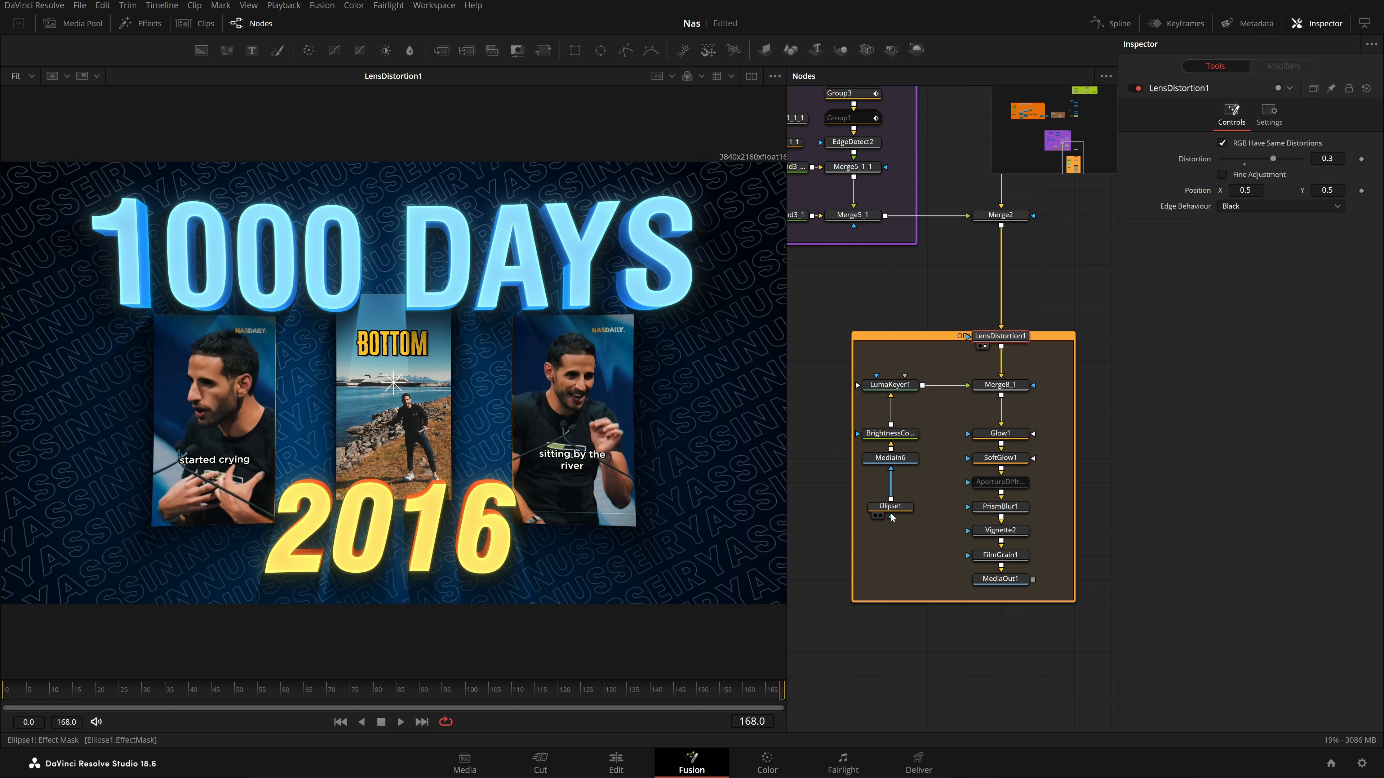
Preview Merge8_1, the Ellipse1 mask and the MediaIn6 dust particle footage
{"action": "left_click", "coordinate": [997, 388]}
{"action": "key", "text": "1"}
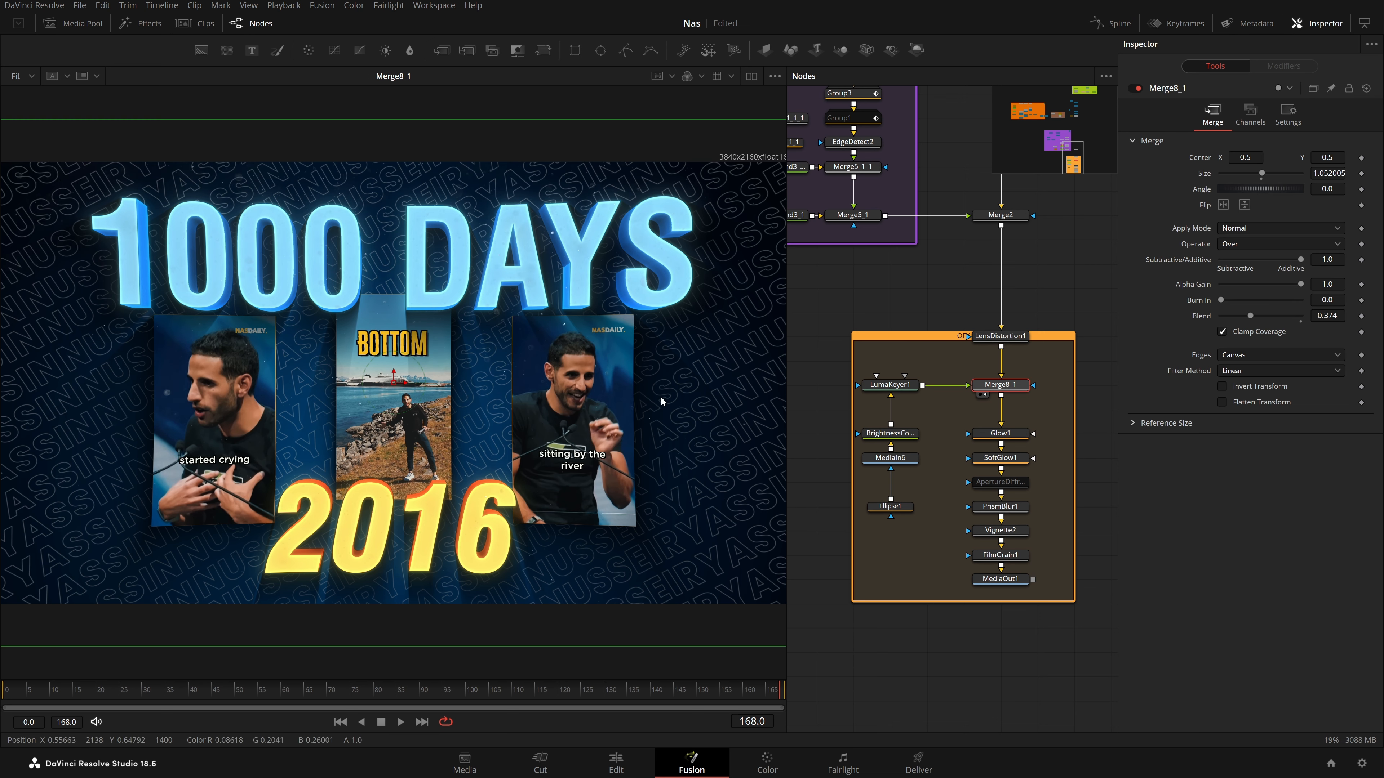
{"action": "left_click", "coordinate": [893, 507]}
{"action": "left_click", "coordinate": [870, 468]}
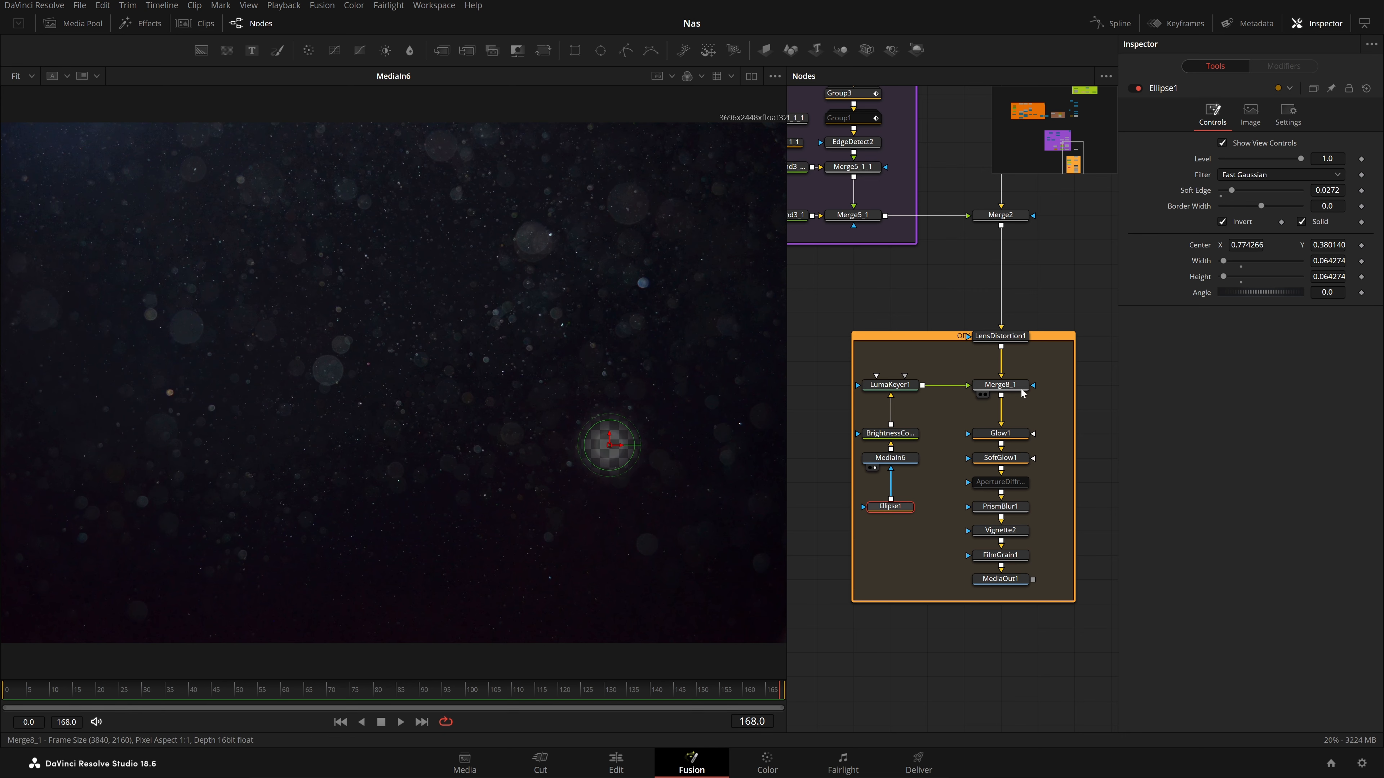
Preview the Glow1, SoftGlow1 and PrismBlur1 star-glare stages
{"action": "left_click", "coordinate": [1015, 441]}
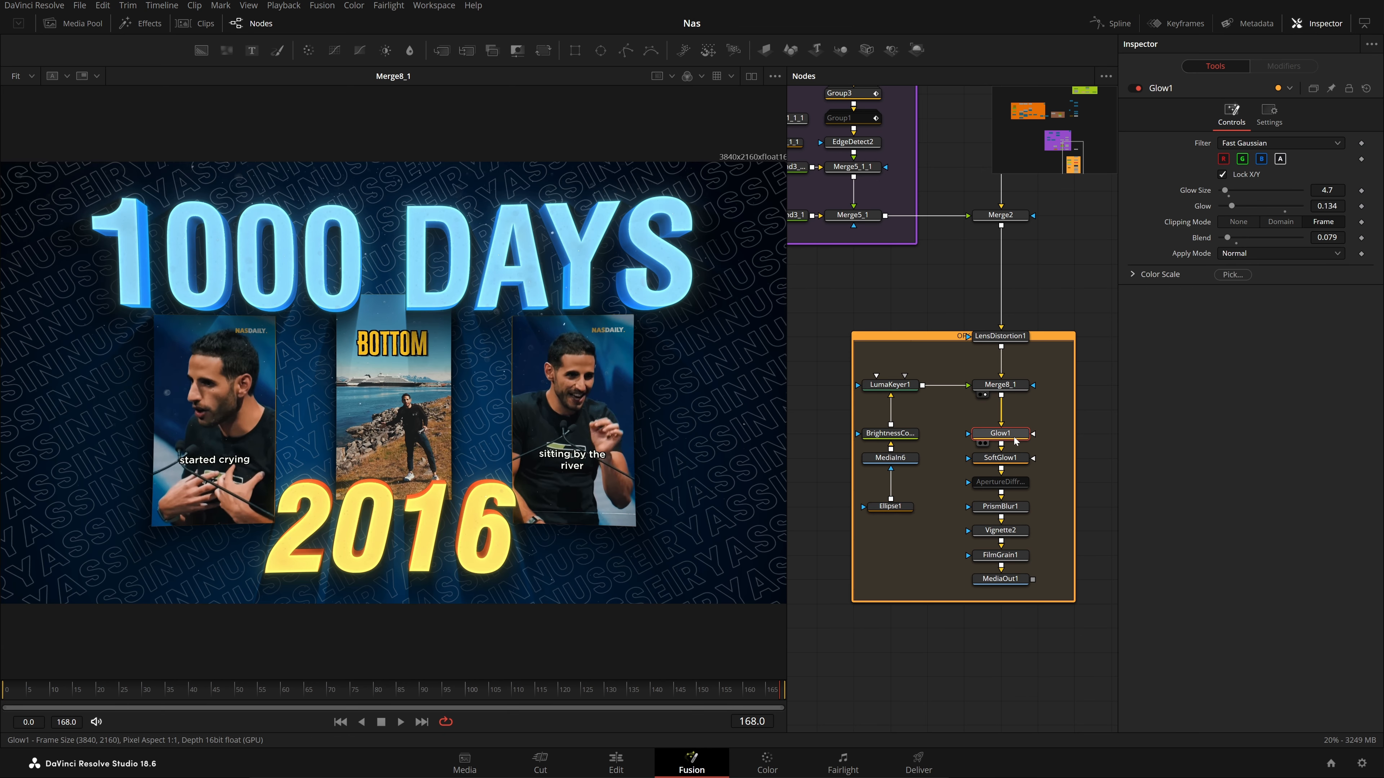
{"action": "key", "text": "1"}
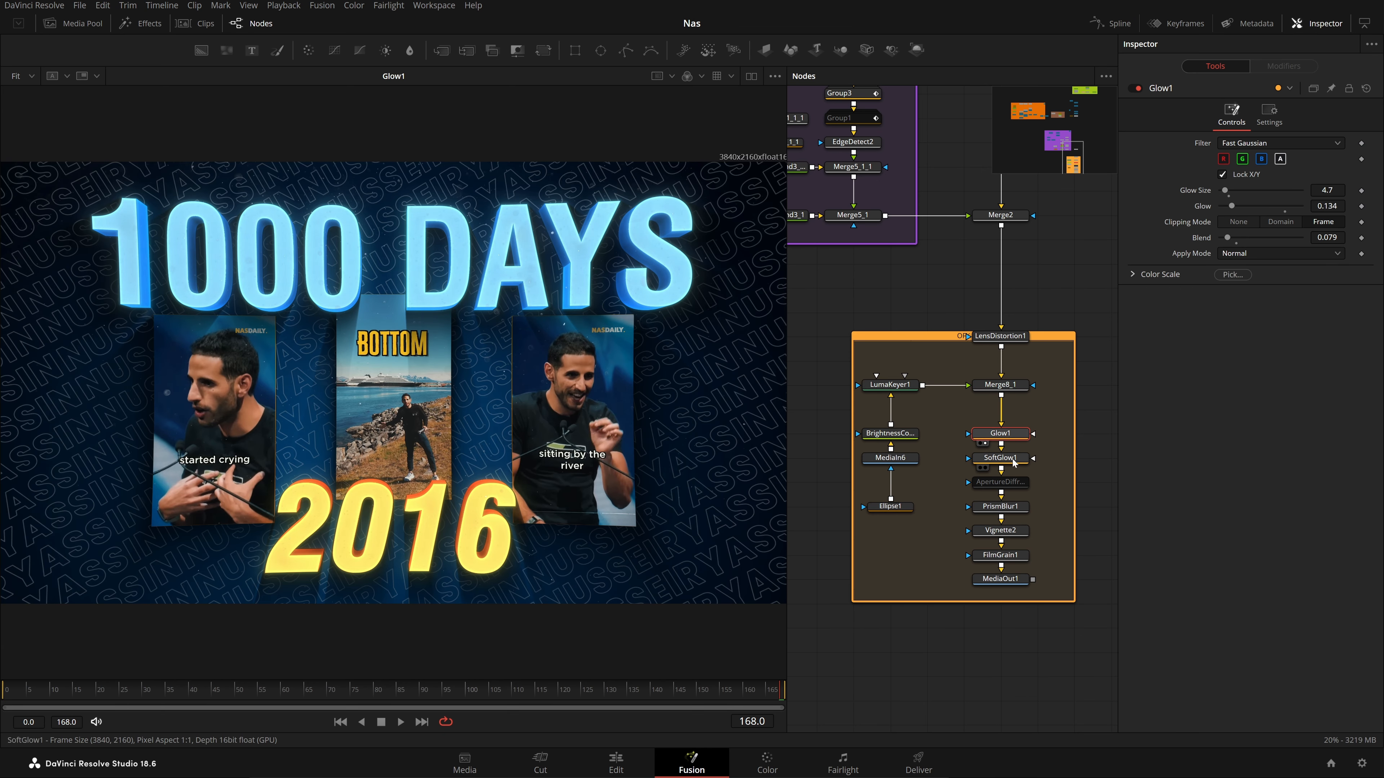
{"action": "left_click", "coordinate": [1011, 463]}
{"action": "key", "text": "1"}
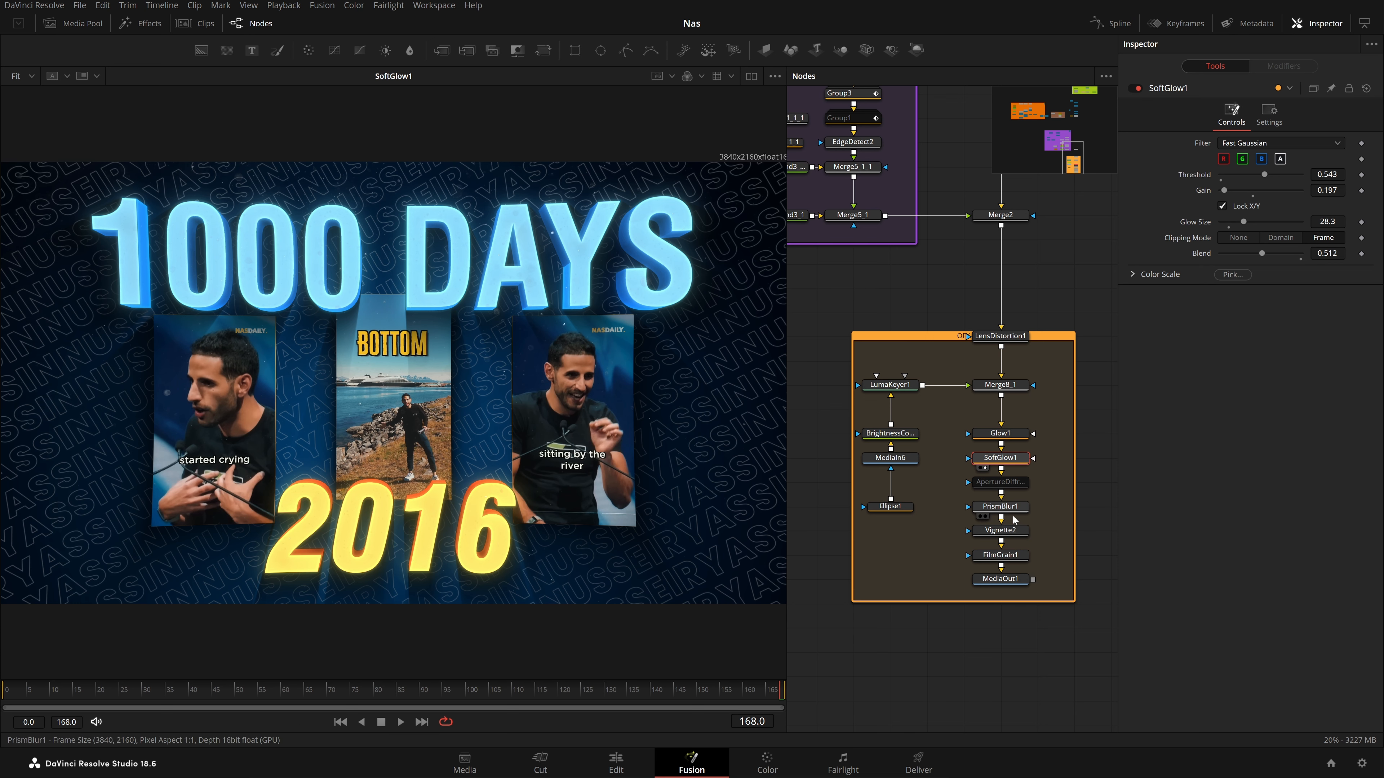
{"action": "left_click", "coordinate": [1008, 506]}
{"action": "key", "text": "1"}
Preview the Vignette2, FilmGrain1 and final MediaOut1 outputs
{"action": "left_click", "coordinate": [1014, 533]}
{"action": "key", "text": "1"}
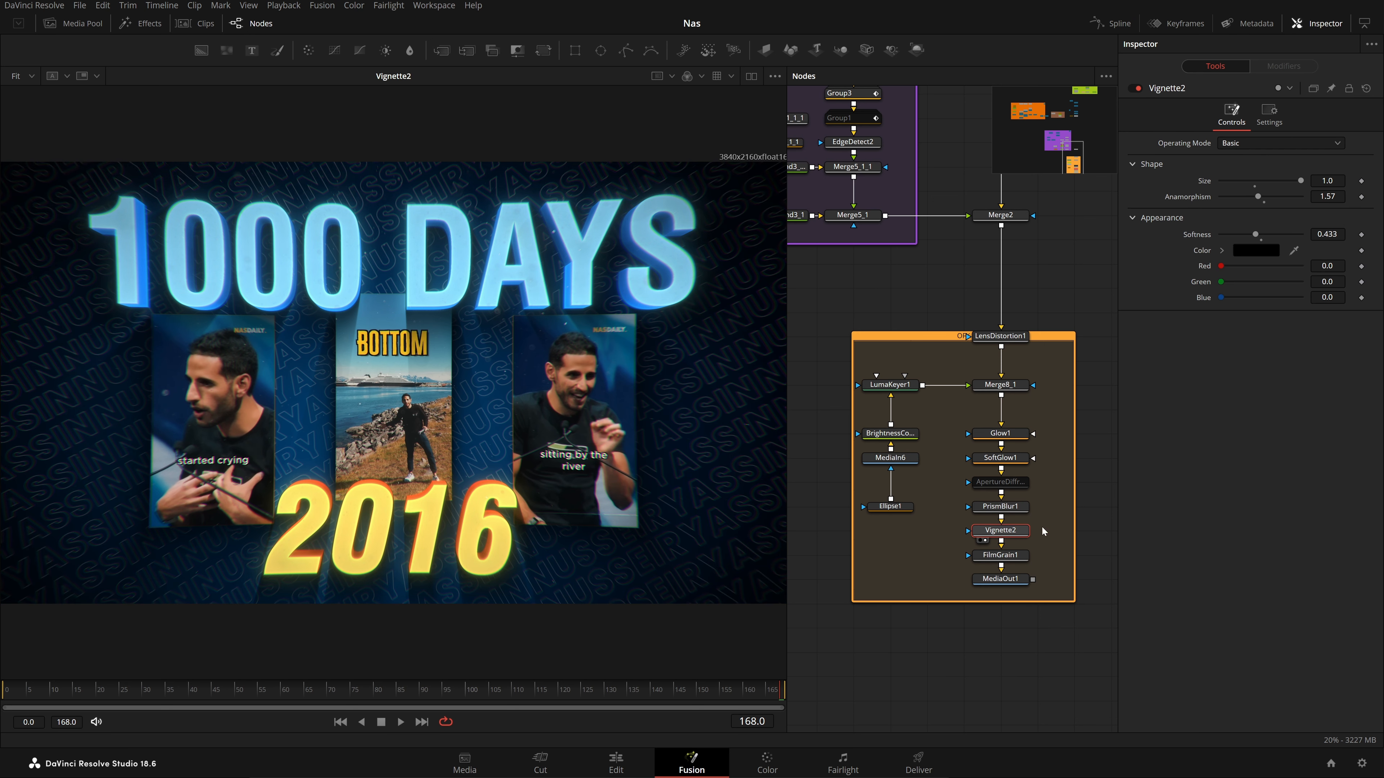
{"action": "left_click", "coordinate": [986, 564]}
{"action": "left_click", "coordinate": [982, 589]}
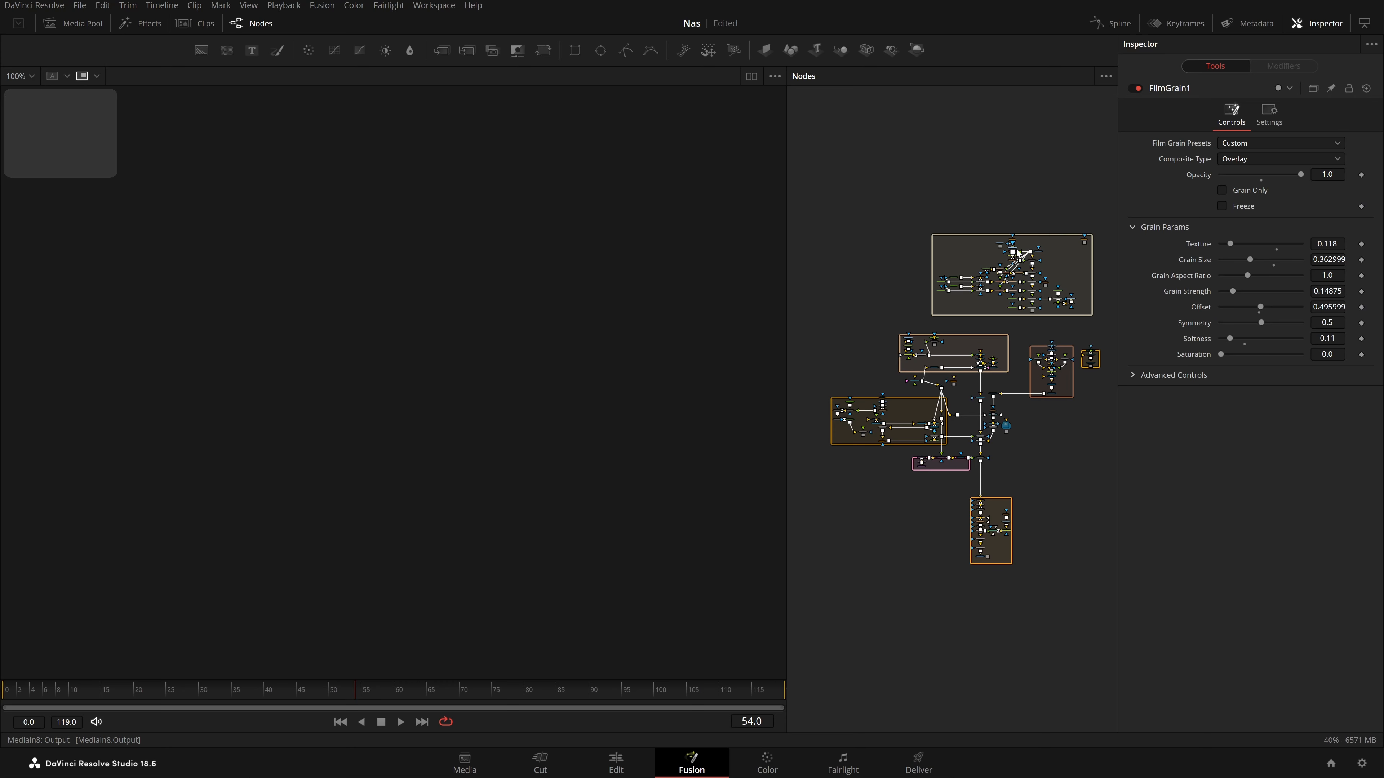
Check MediaOut1's 'Youtube' poster-on-wood output near the orange OFX group, then zoom out over the whole tree
{"action": "scroll", "coordinate": [1047, 236], "scroll_direction": "up", "scroll_amount": 3}
{"action": "left_click_drag", "start_coordinate": [1036, 336], "coordinate": [1073, 92]}
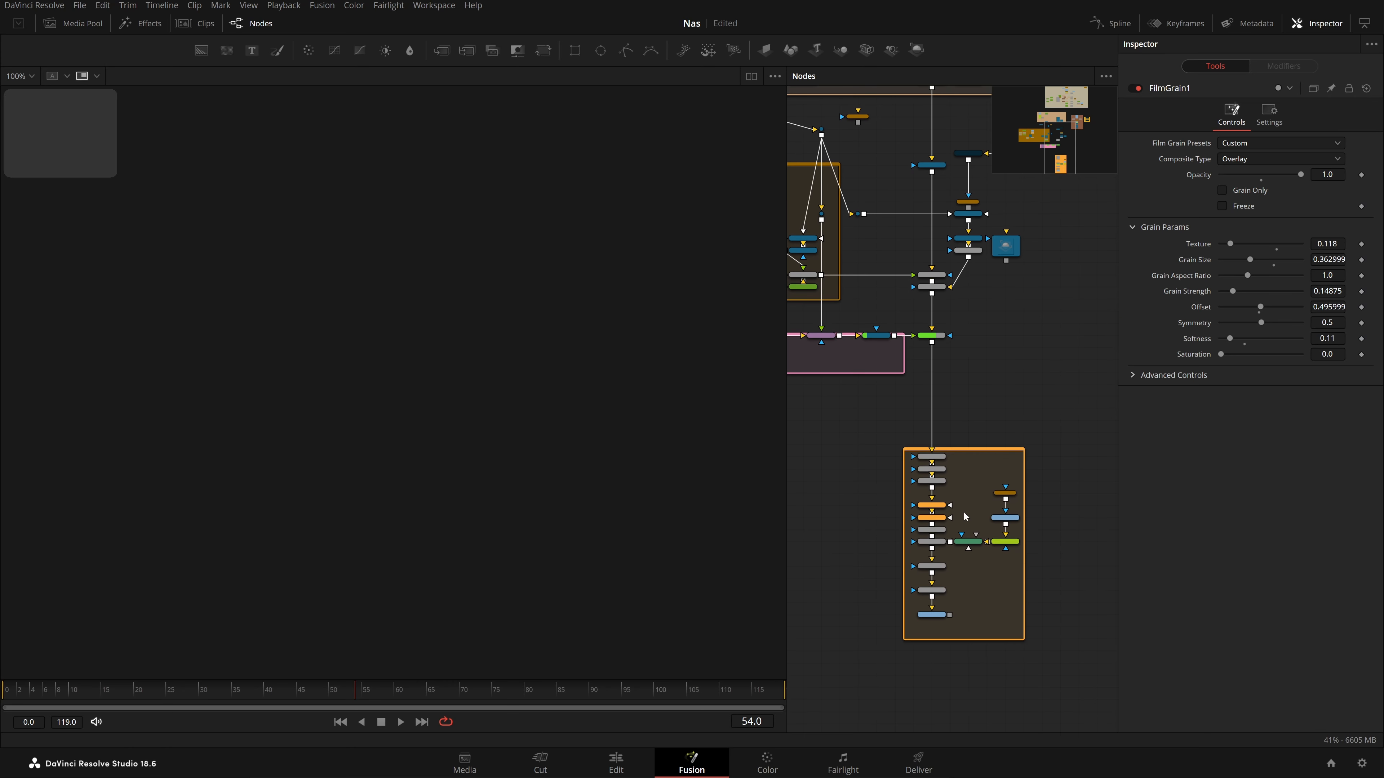
{"action": "left_click_drag", "start_coordinate": [963, 512], "coordinate": [961, 362]}
{"action": "scroll", "coordinate": [955, 521], "scroll_direction": "up", "scroll_amount": 5}
{"action": "left_click", "coordinate": [902, 360]}
{"action": "left_click", "coordinate": [892, 504]}
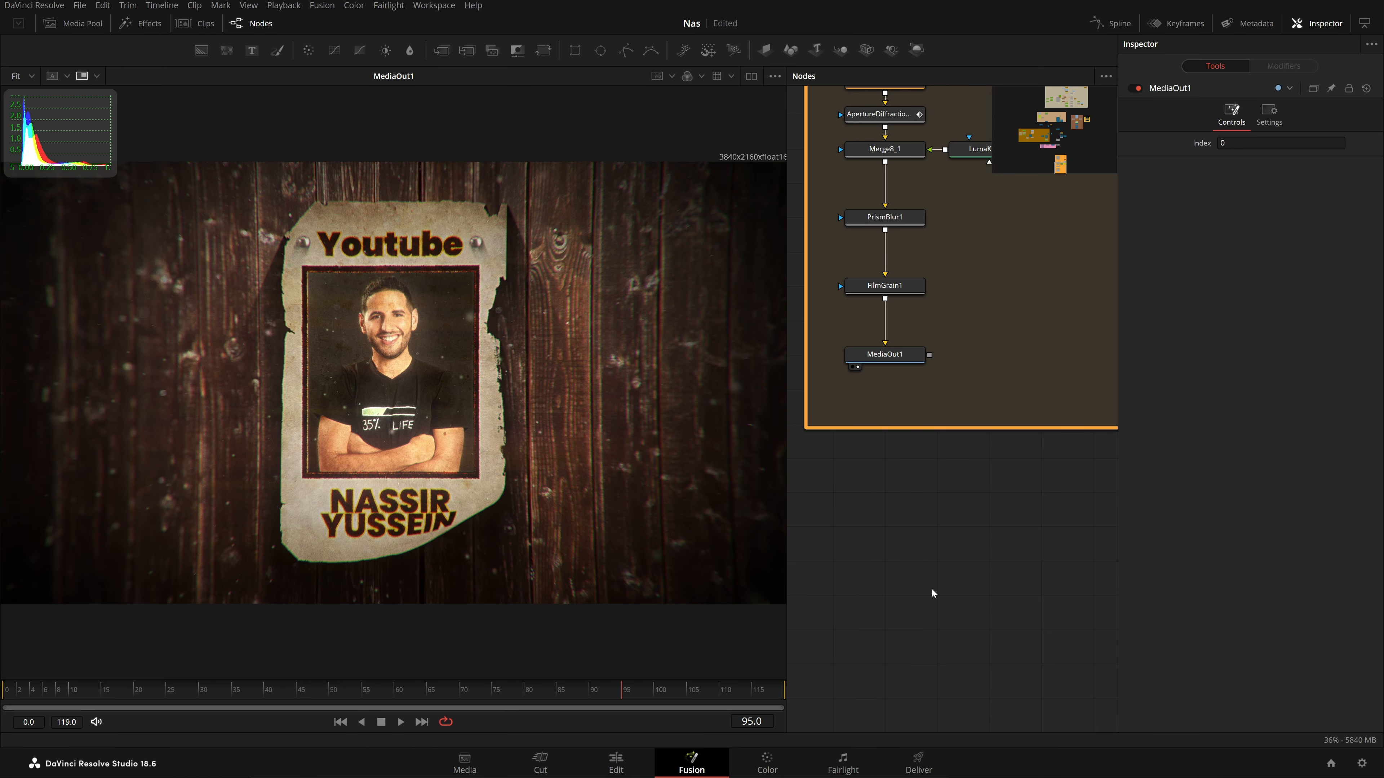
{"action": "scroll", "coordinate": [985, 536], "scroll_direction": "down", "scroll_amount": 5}
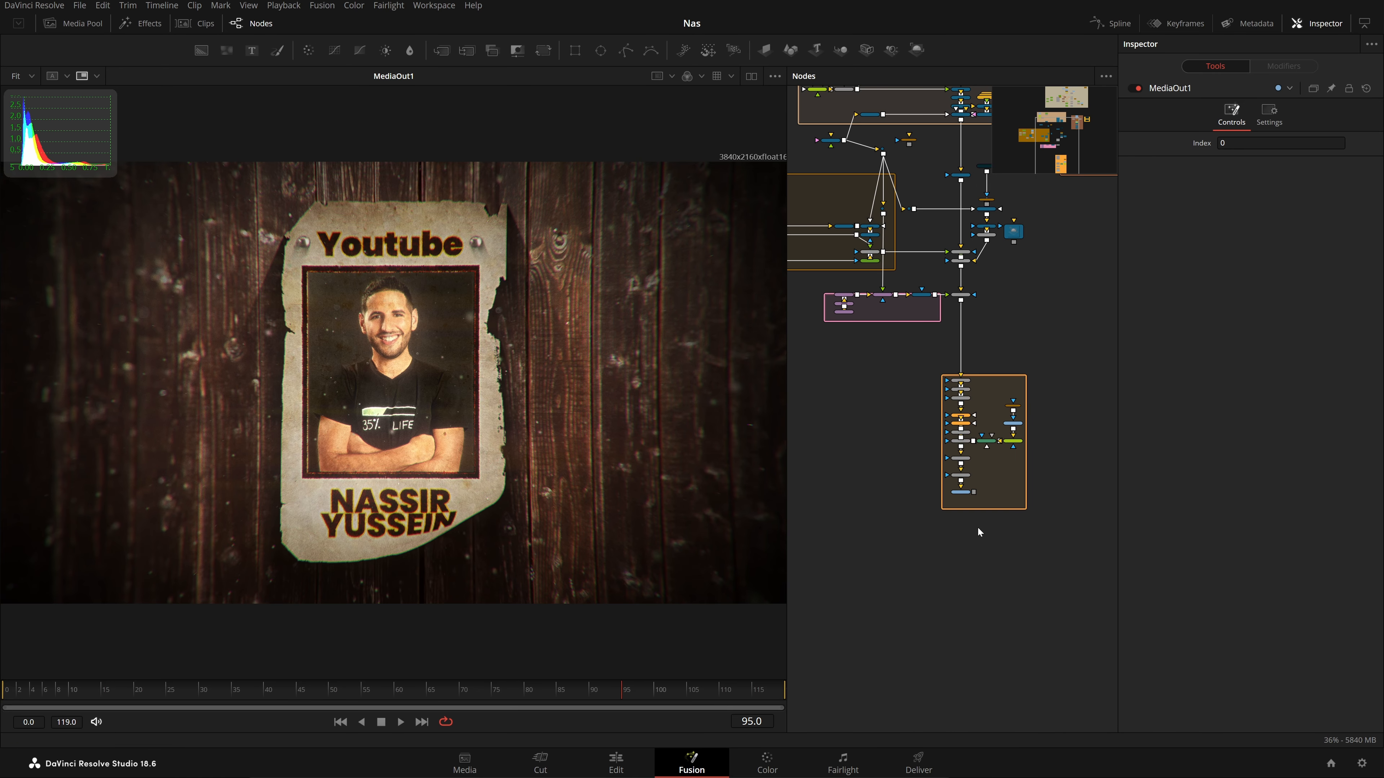
{"action": "scroll", "coordinate": [932, 522], "scroll_direction": "up", "scroll_amount": 5}
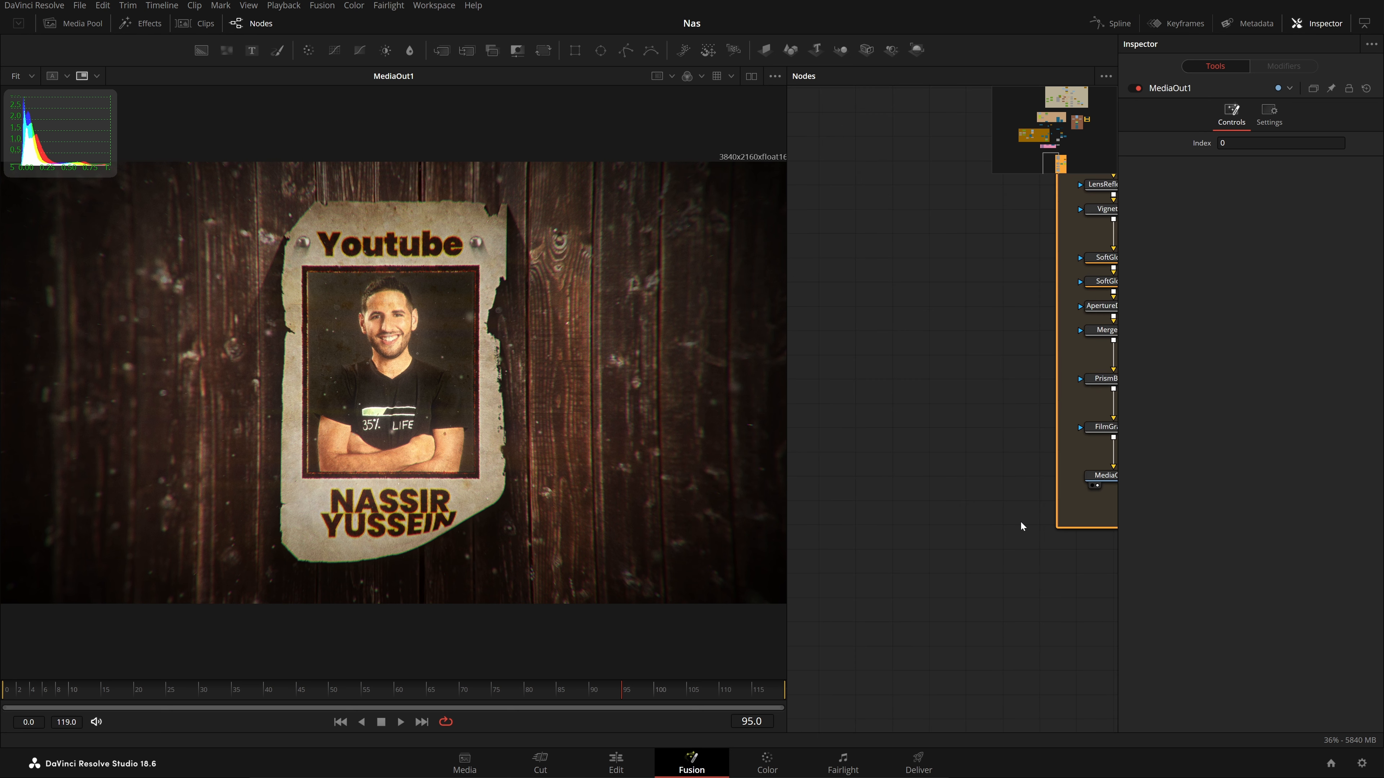
{"action": "scroll", "coordinate": [945, 599], "scroll_direction": "down", "scroll_amount": 2}
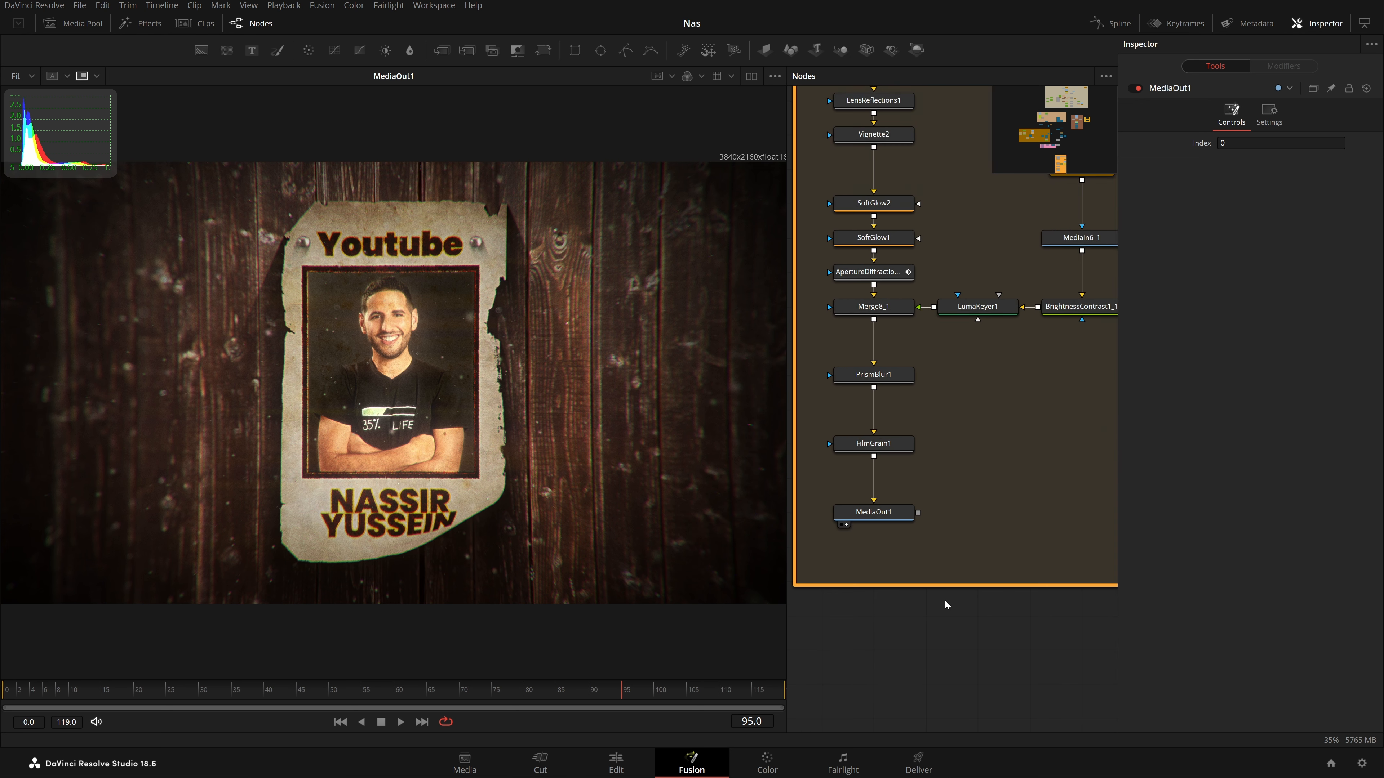
{"action": "scroll", "coordinate": [945, 599], "scroll_direction": "down", "scroll_amount": 2}
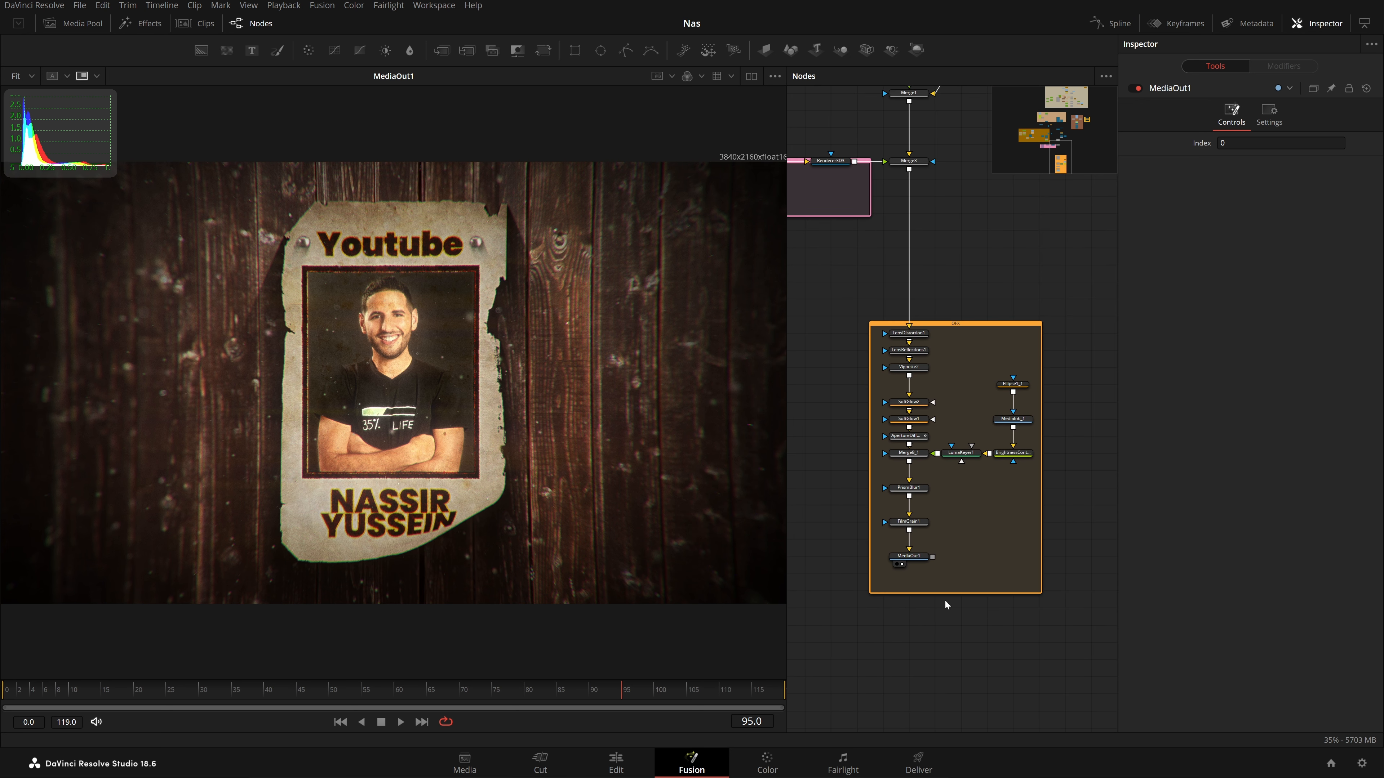
{"action": "scroll", "coordinate": [964, 558], "scroll_direction": "down", "scroll_amount": 2}
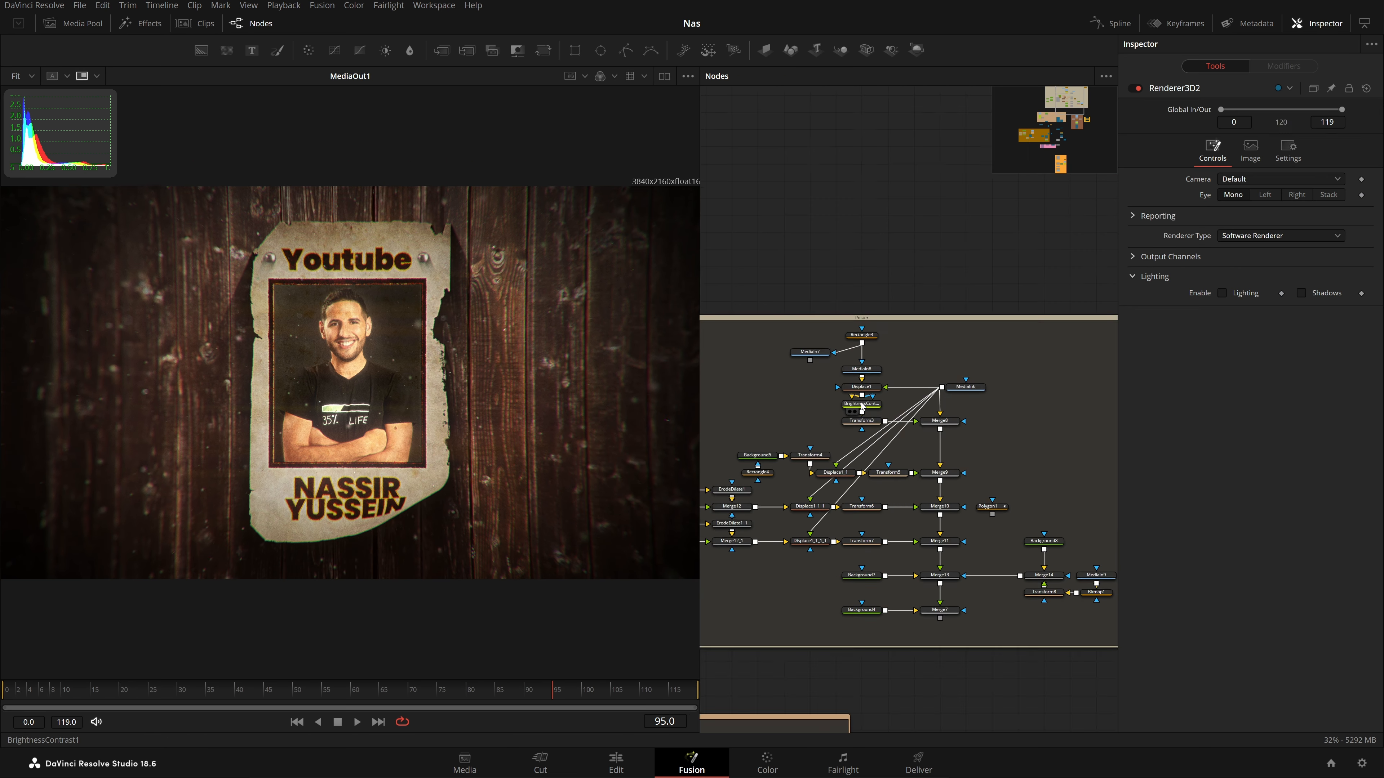
{"action": "scroll", "coordinate": [863, 406], "scroll_direction": "up", "scroll_amount": 2}
{"action": "left_click_drag", "start_coordinate": [913, 337], "coordinate": [960, 254]}
{"action": "scroll", "coordinate": [960, 254], "scroll_direction": "down", "scroll_amount": 2}
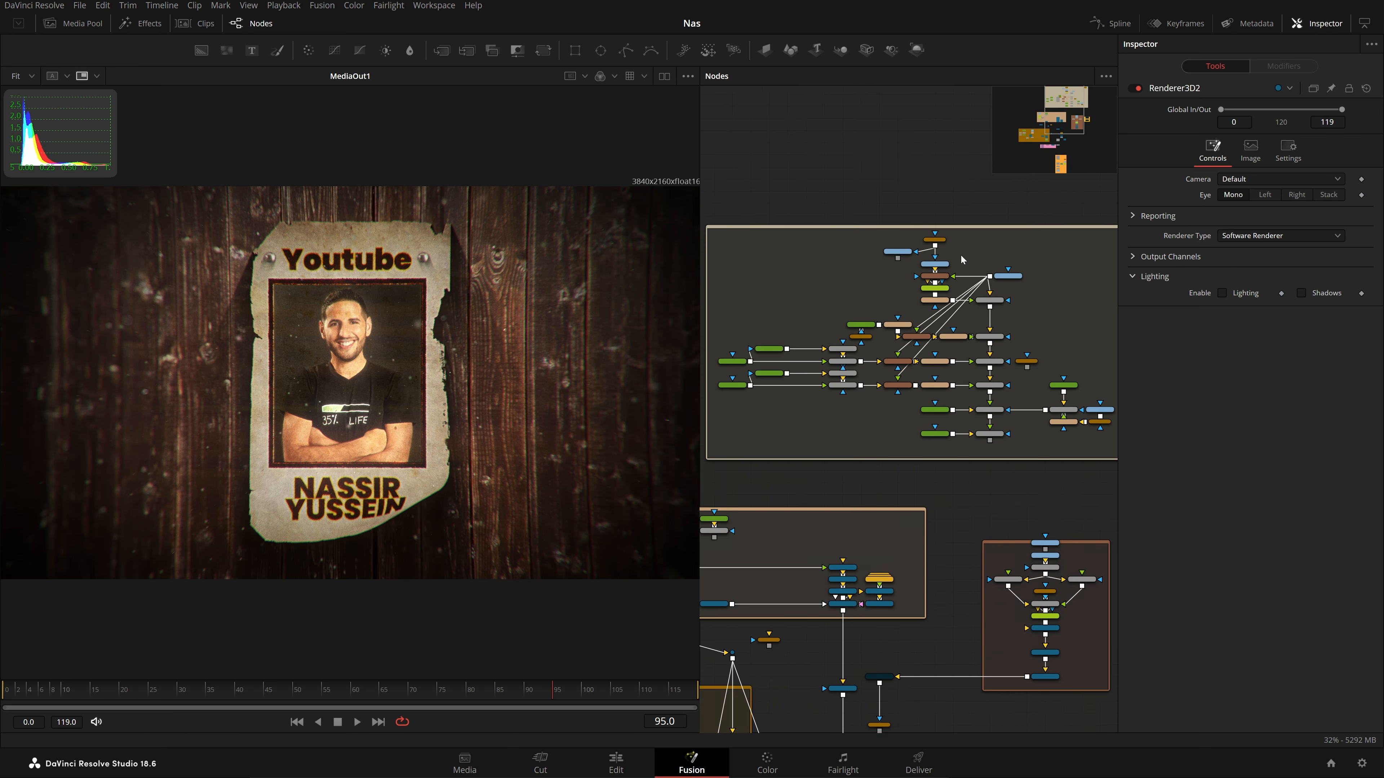
{"action": "scroll", "coordinate": [1001, 431], "scroll_direction": "up", "scroll_amount": 2}
{"action": "left_click_drag", "start_coordinate": [1000, 434], "coordinate": [345, 360]}
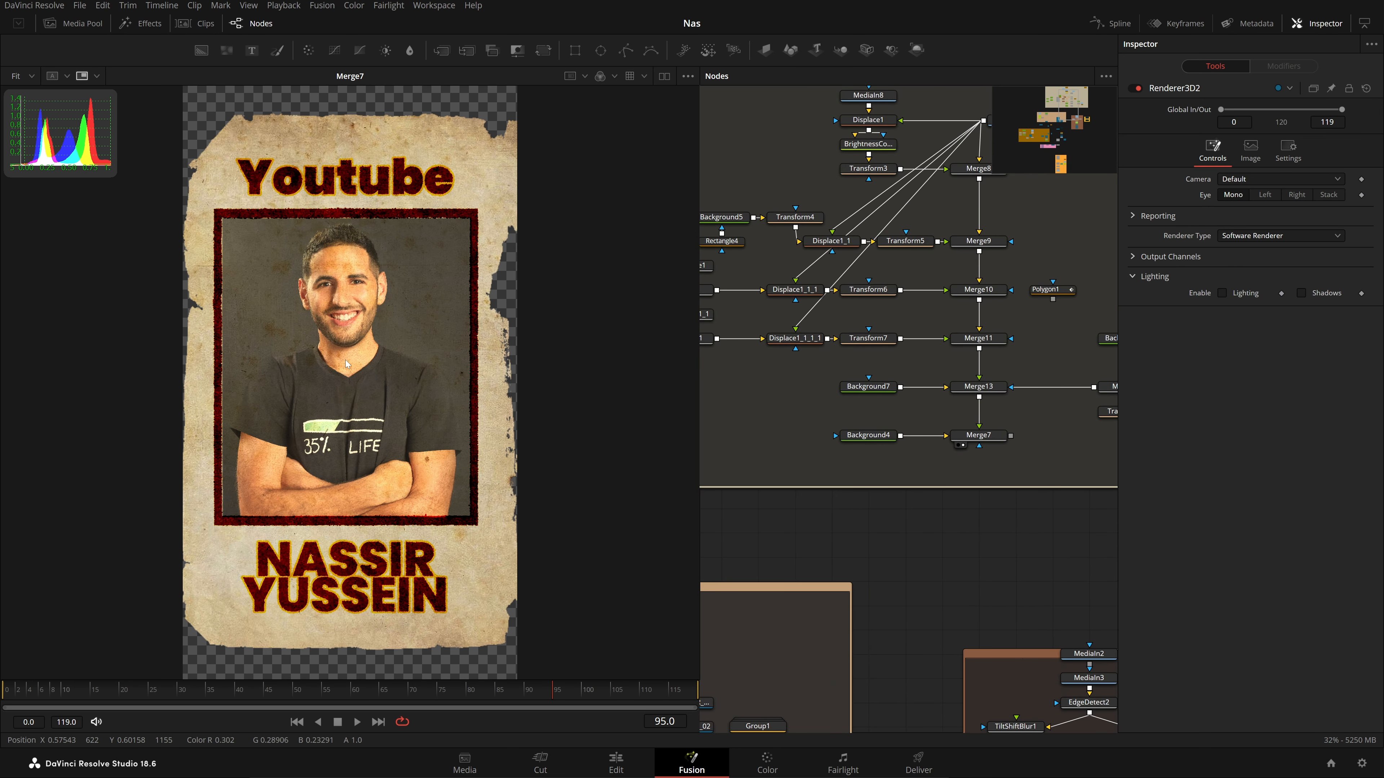
{"action": "scroll", "coordinate": [958, 439], "scroll_direction": "down", "scroll_amount": 2}
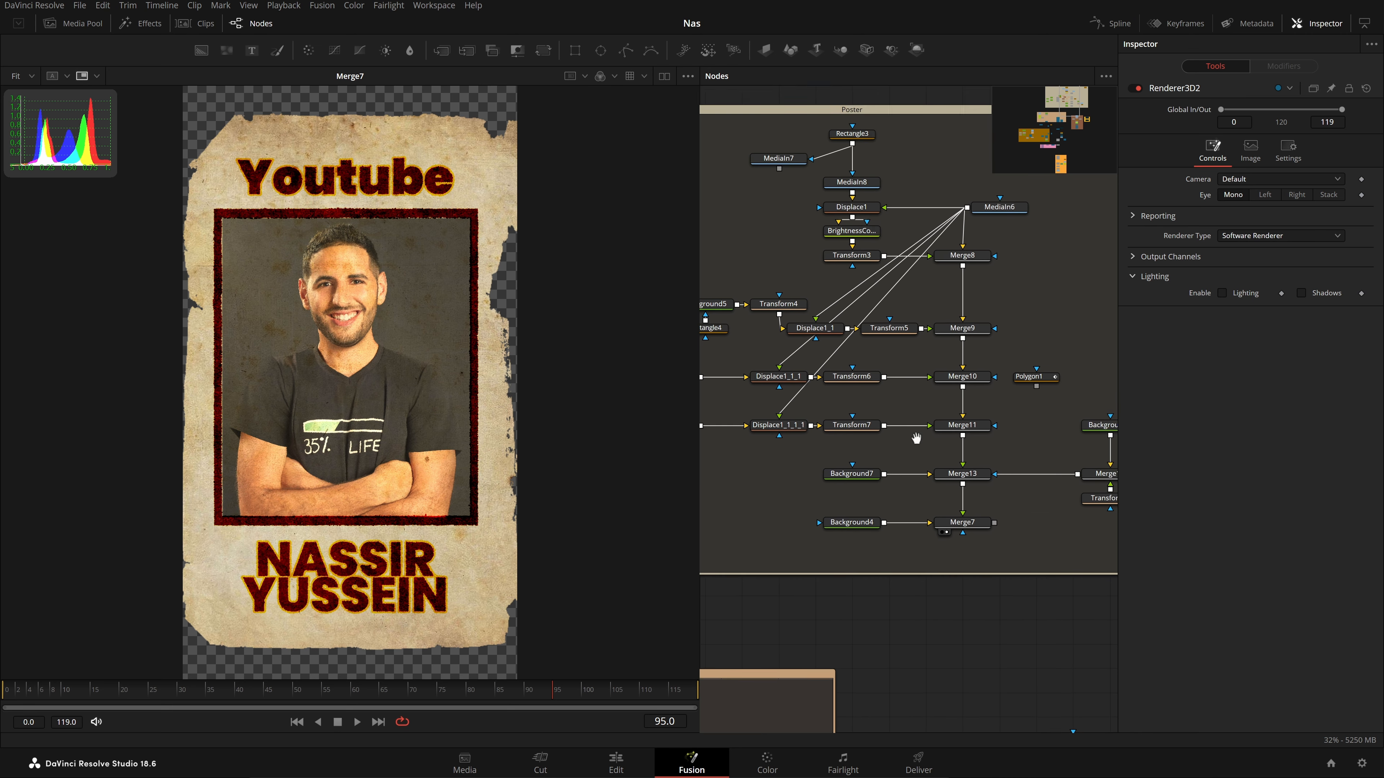
{"action": "scroll", "coordinate": [849, 191], "scroll_direction": "up", "scroll_amount": 2}
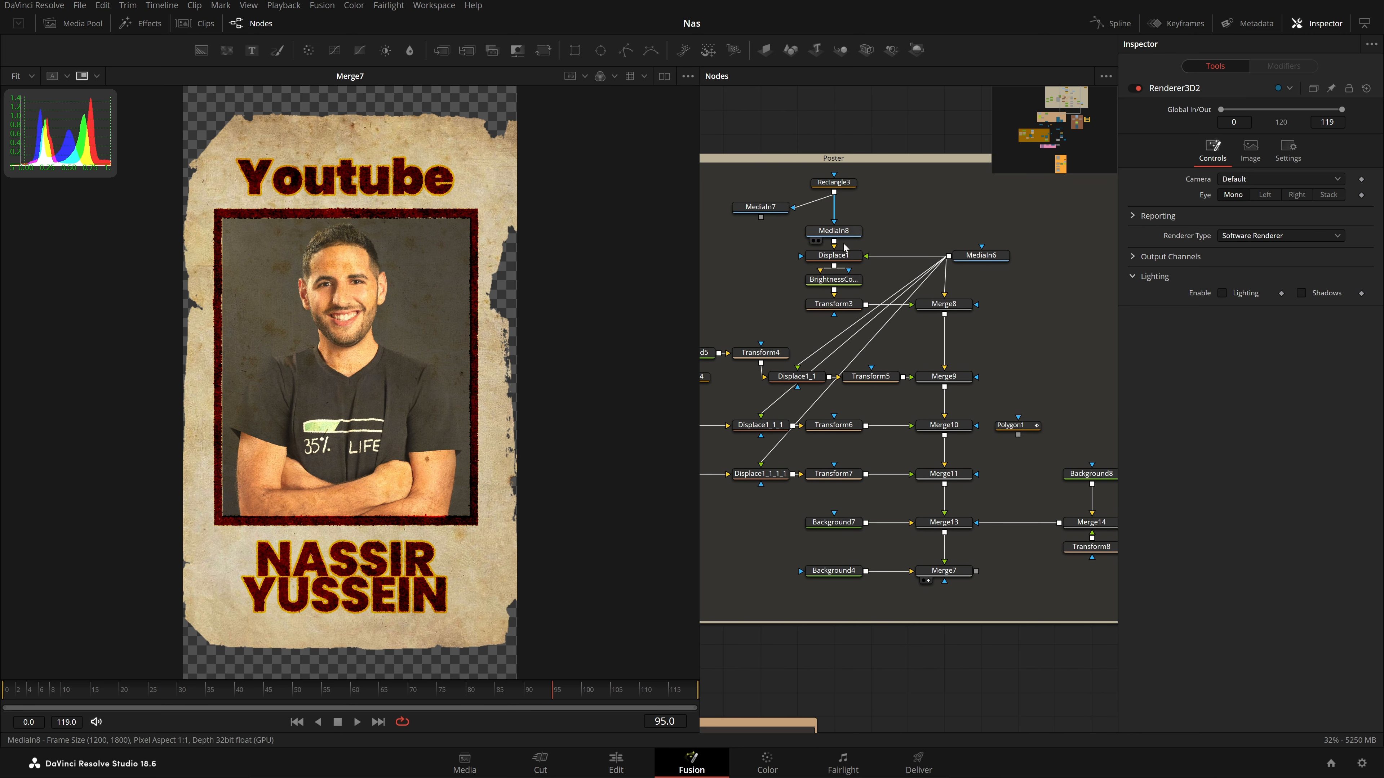
{"action": "left_click_drag", "start_coordinate": [849, 255], "coordinate": [576, 225]}
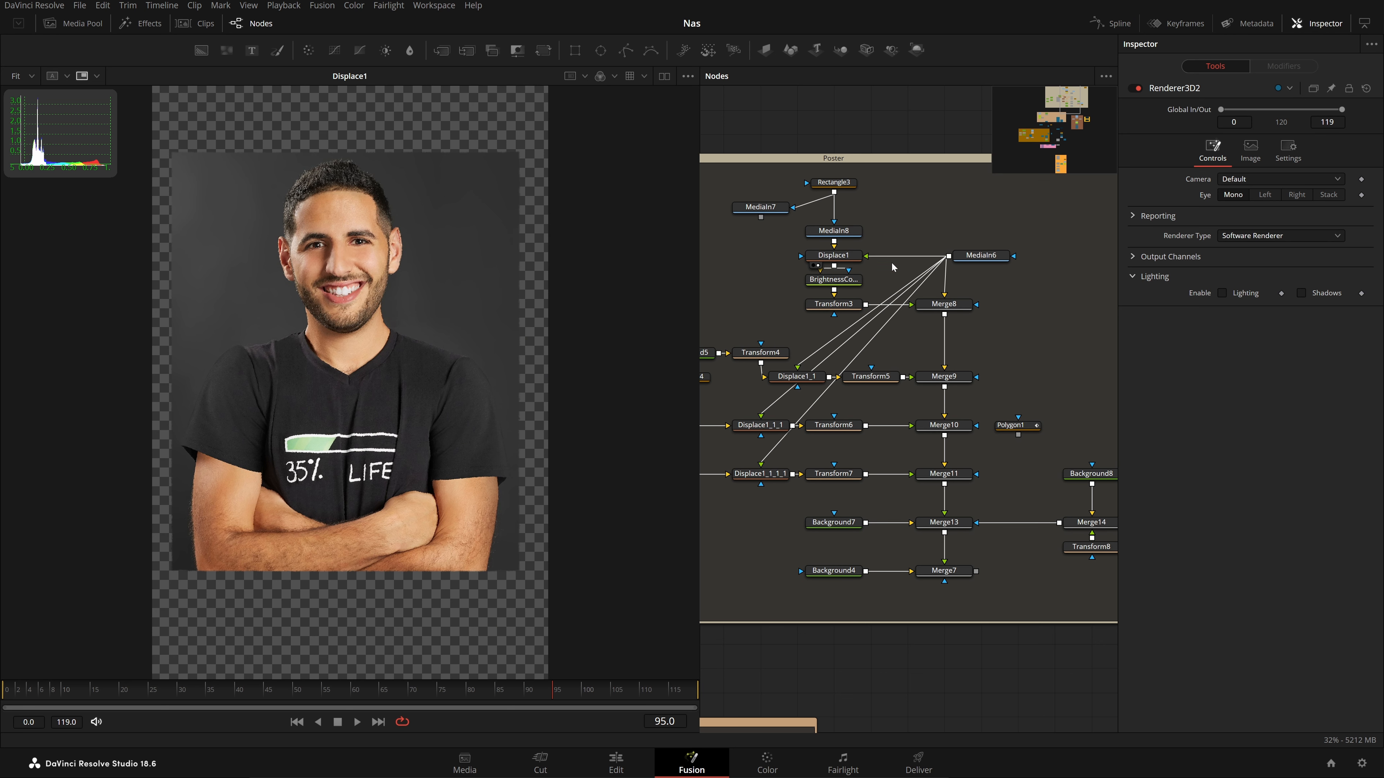
{"action": "left_click_drag", "start_coordinate": [502, 274], "coordinate": [497, 275]}
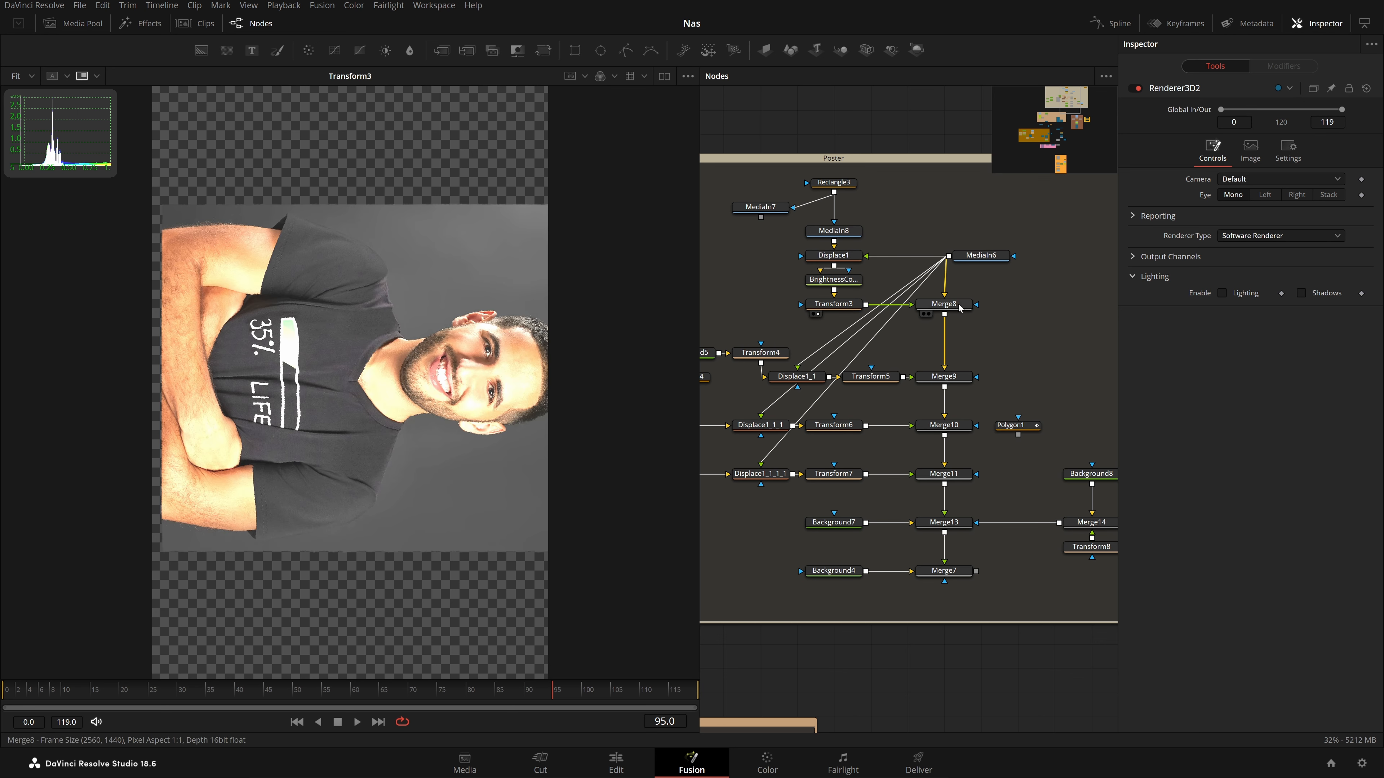
{"action": "left_click_drag", "start_coordinate": [959, 306], "coordinate": [495, 330]}
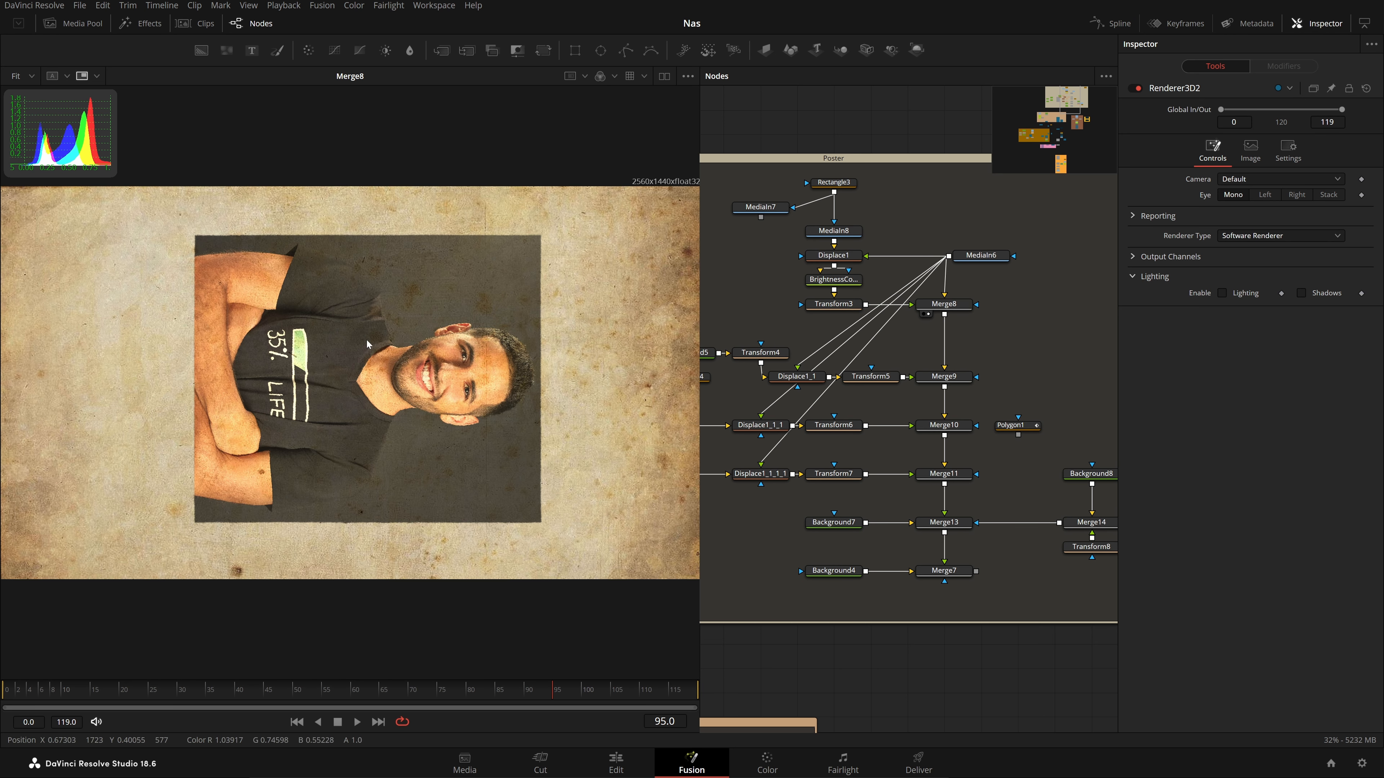
{"action": "left_click", "coordinate": [959, 306]}
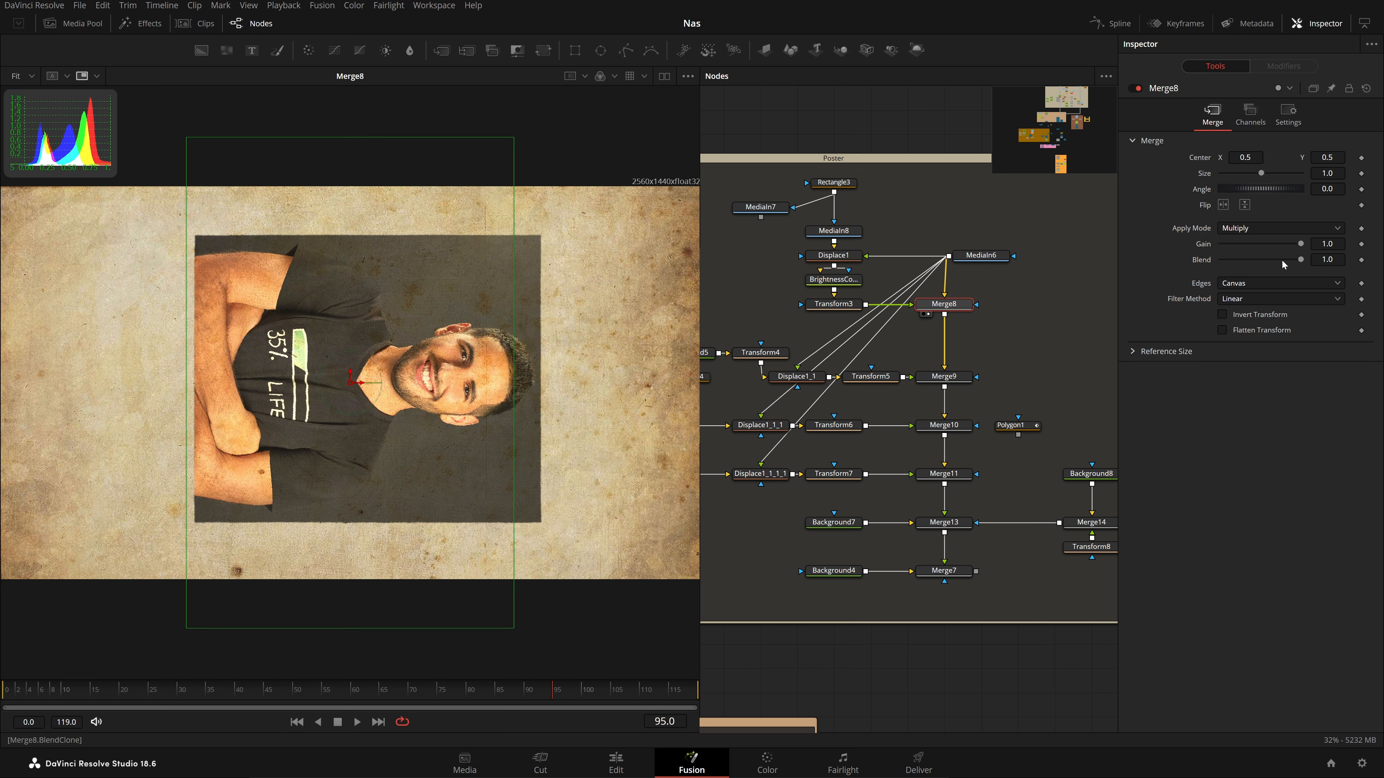
{"action": "left_click_drag", "start_coordinate": [963, 346], "coordinate": [414, 299]}
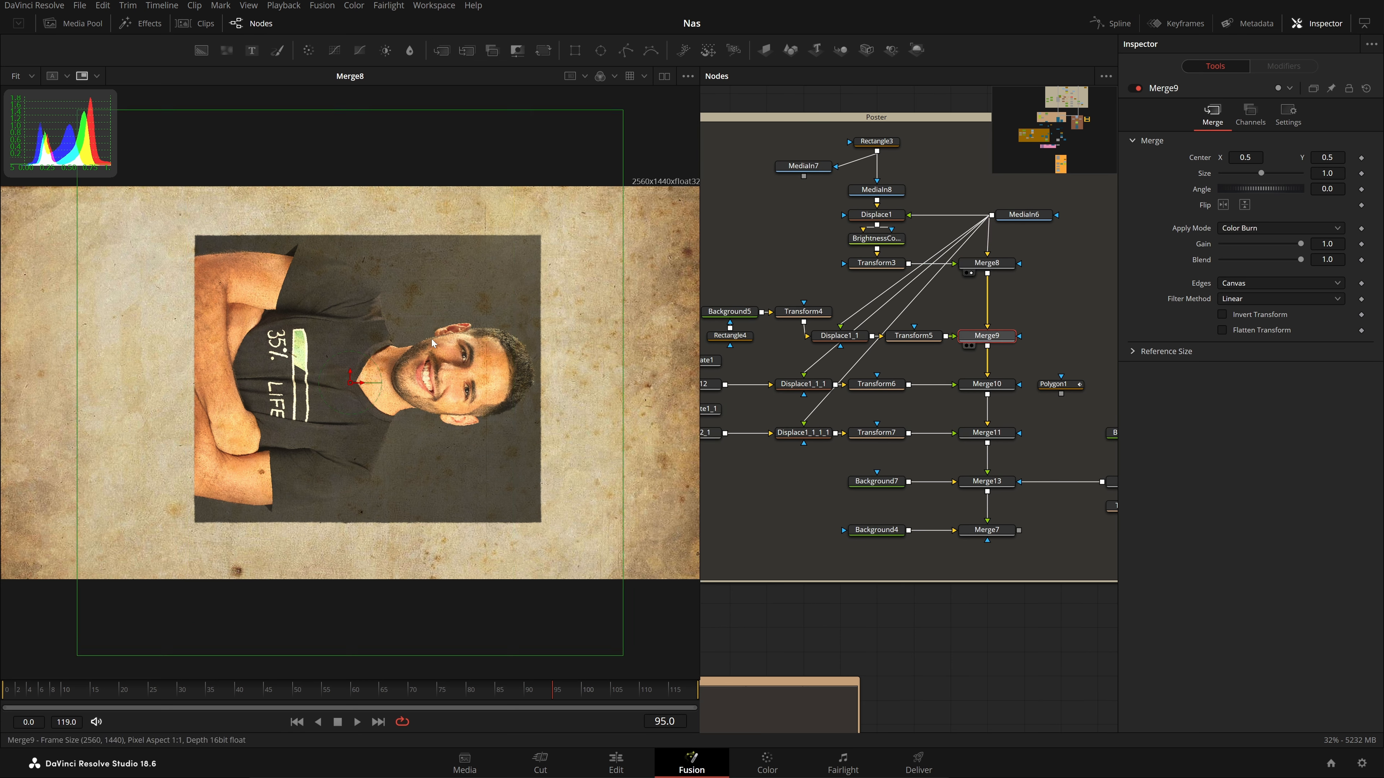
{"action": "left_click", "coordinate": [987, 384]}
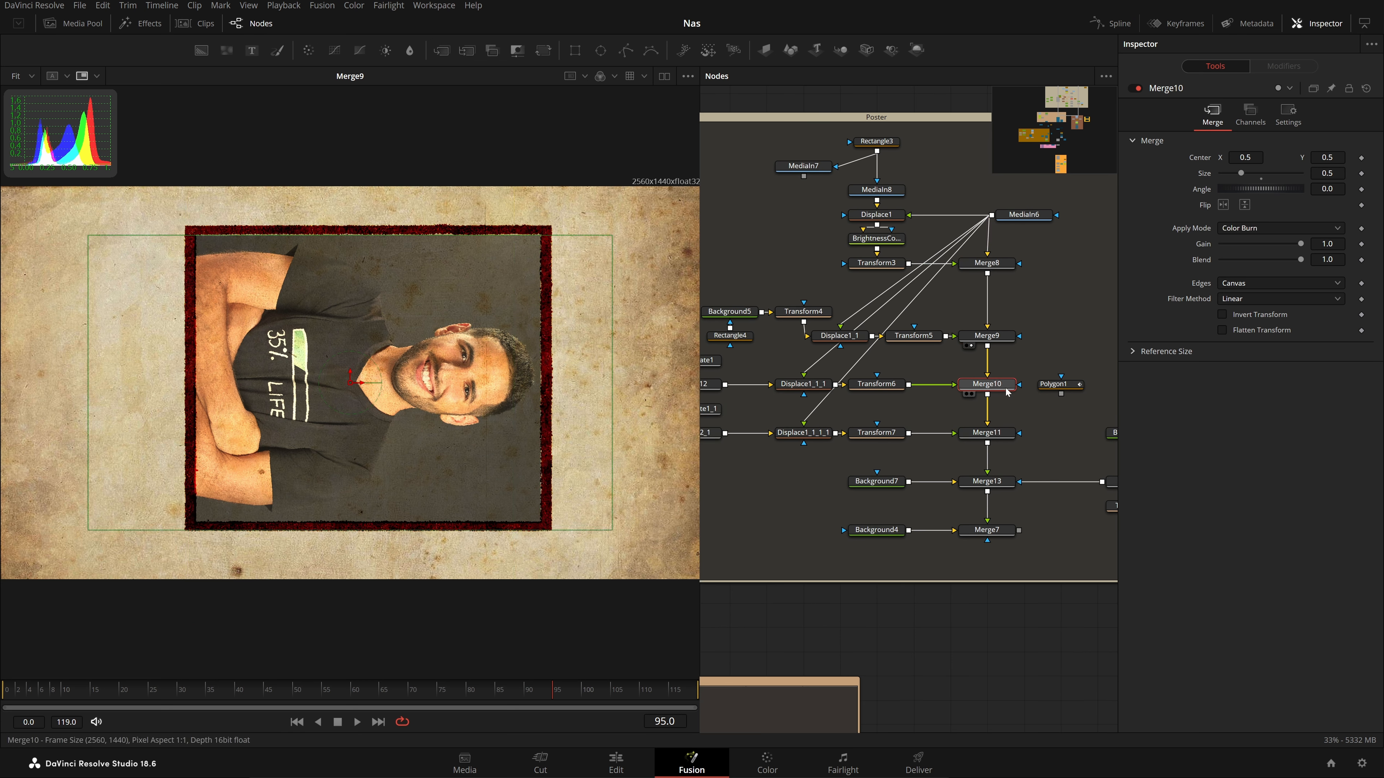
{"action": "left_click_drag", "start_coordinate": [919, 499], "coordinate": [920, 464]}
{"action": "key", "text": "1"}
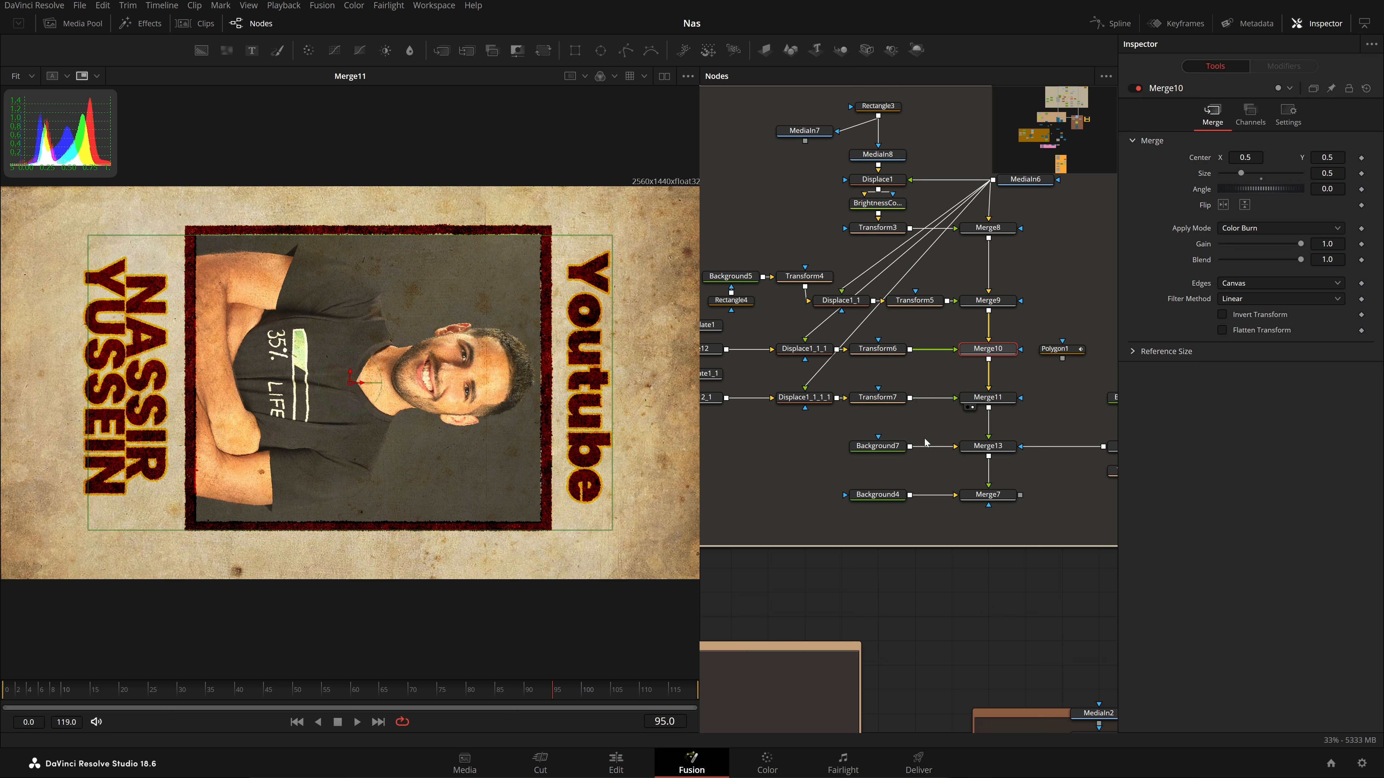
{"action": "left_click_drag", "start_coordinate": [311, 357], "coordinate": [311, 357]}
{"action": "left_click_drag", "start_coordinate": [918, 508], "coordinate": [875, 509]}
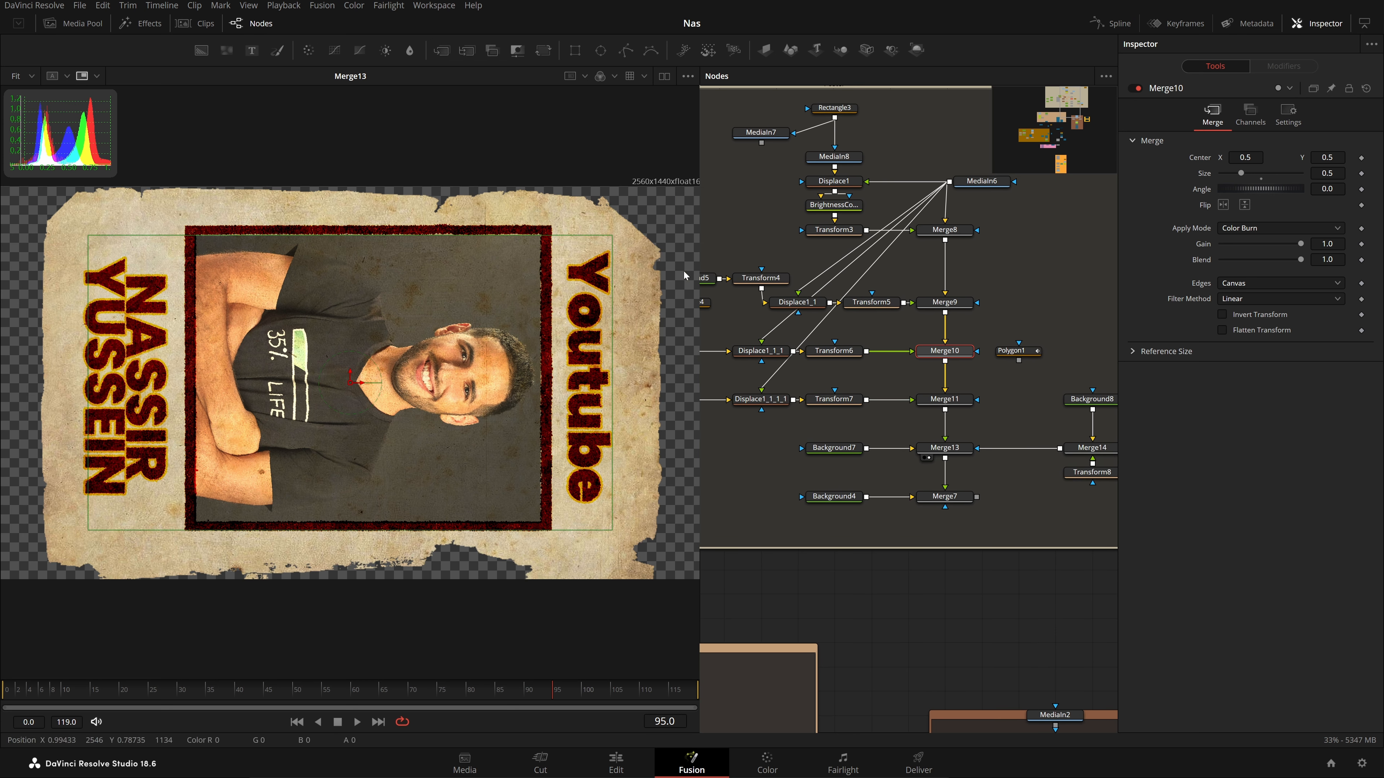
{"action": "left_click_drag", "start_coordinate": [946, 459], "coordinate": [442, 327]}
{"action": "left_click_drag", "start_coordinate": [830, 465], "coordinate": [915, 400]}
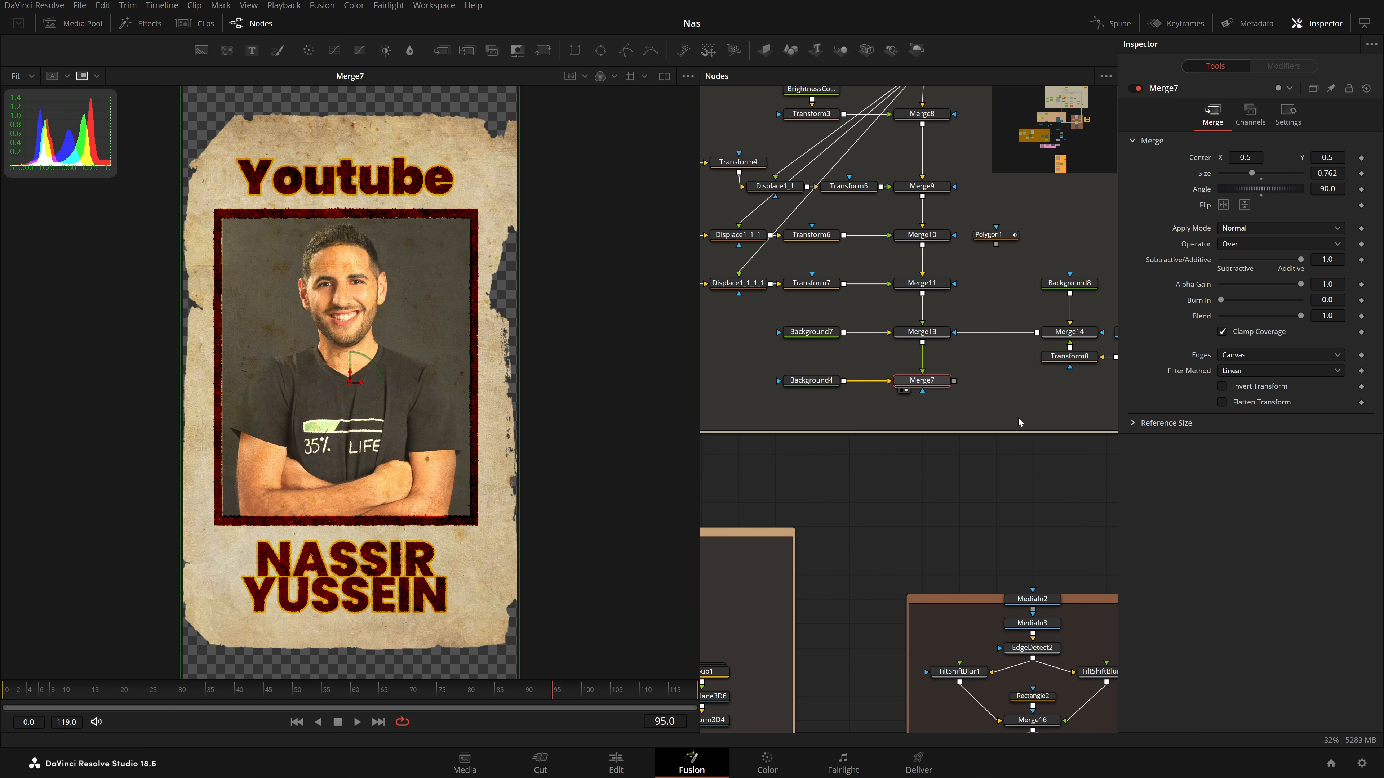
{"action": "scroll", "coordinate": [917, 440], "scroll_direction": "down", "scroll_amount": 3}
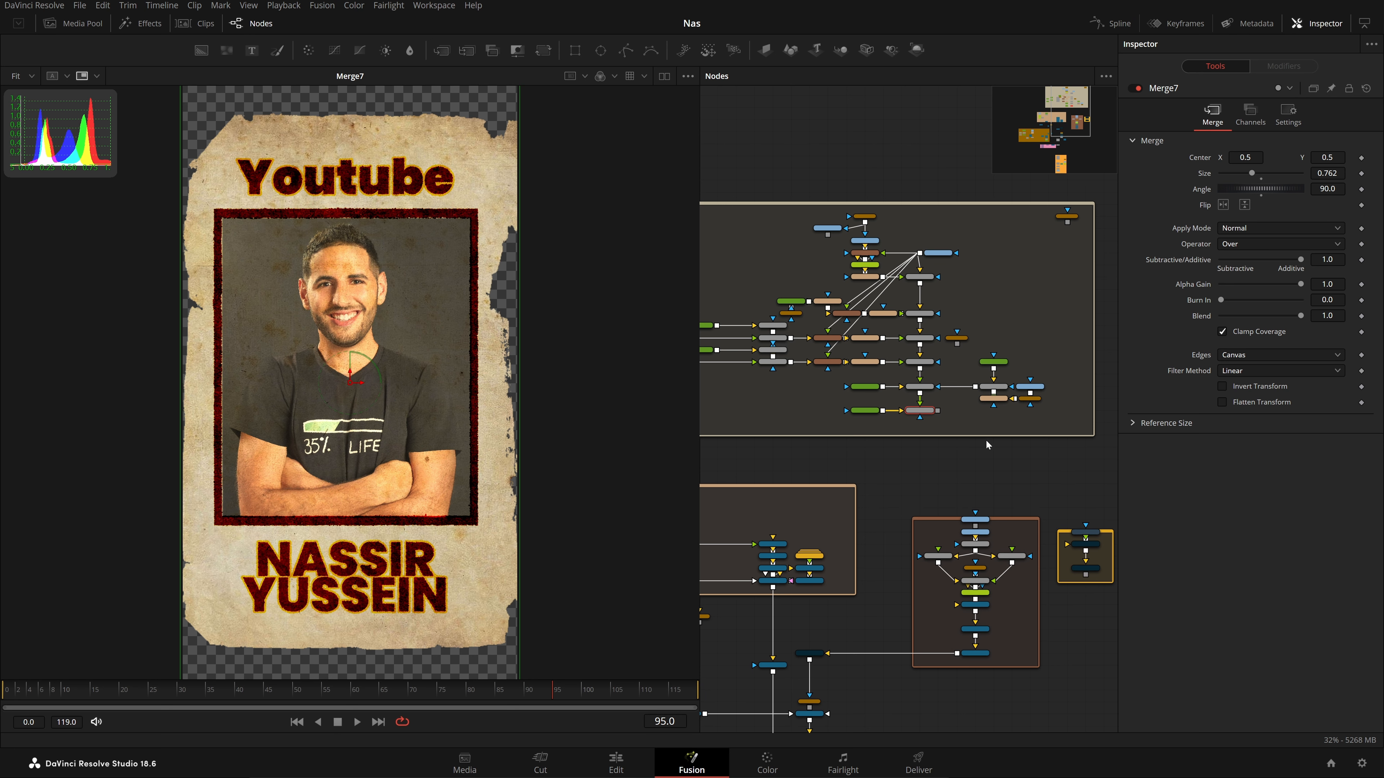
{"action": "scroll", "coordinate": [1028, 558], "scroll_direction": "up", "scroll_amount": 3}
{"action": "left_click_drag", "start_coordinate": [1030, 558], "coordinate": [717, 494]}
{"action": "scroll", "coordinate": [864, 512], "scroll_direction": "up", "scroll_amount": 2}
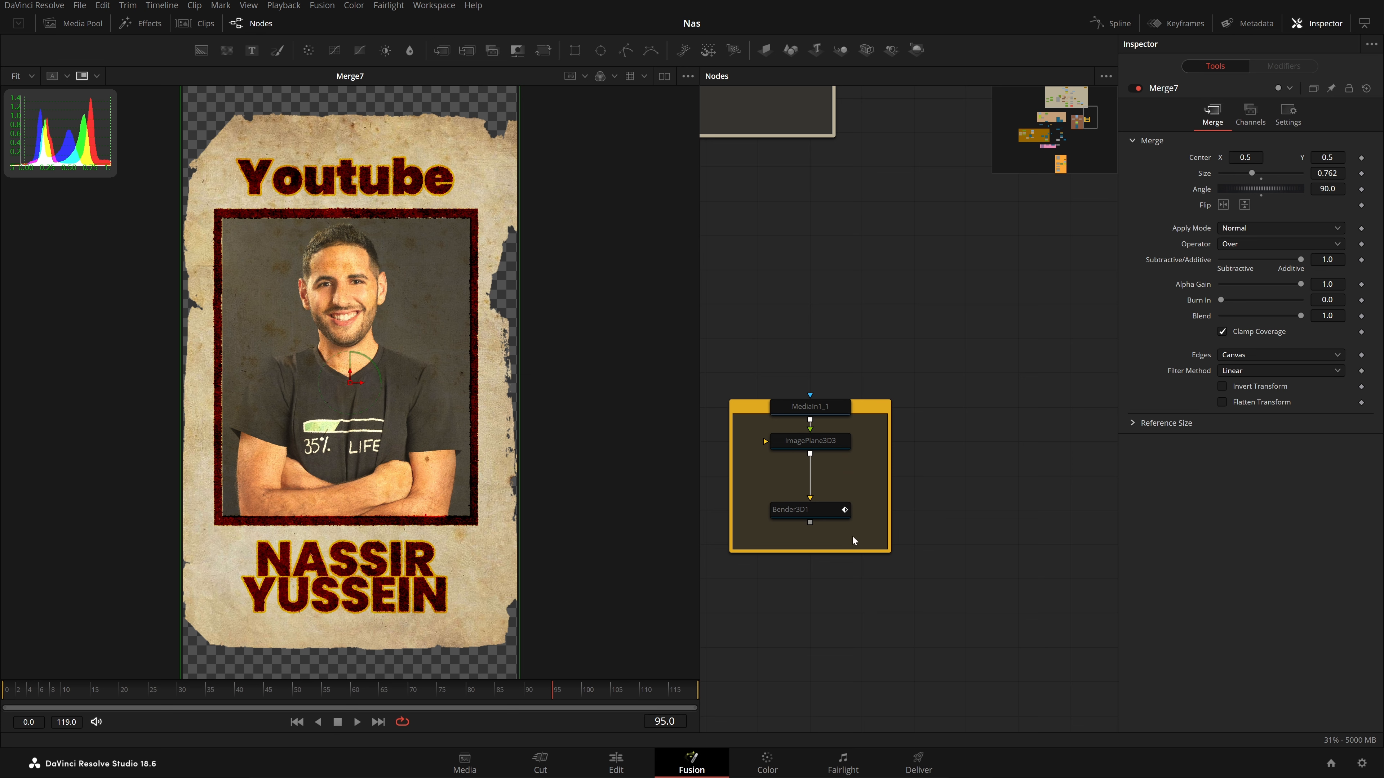
Select the three yellow-group nodes and view the bent poster from above in 3D
{"action": "left_click_drag", "start_coordinate": [853, 541], "coordinate": [801, 409]}
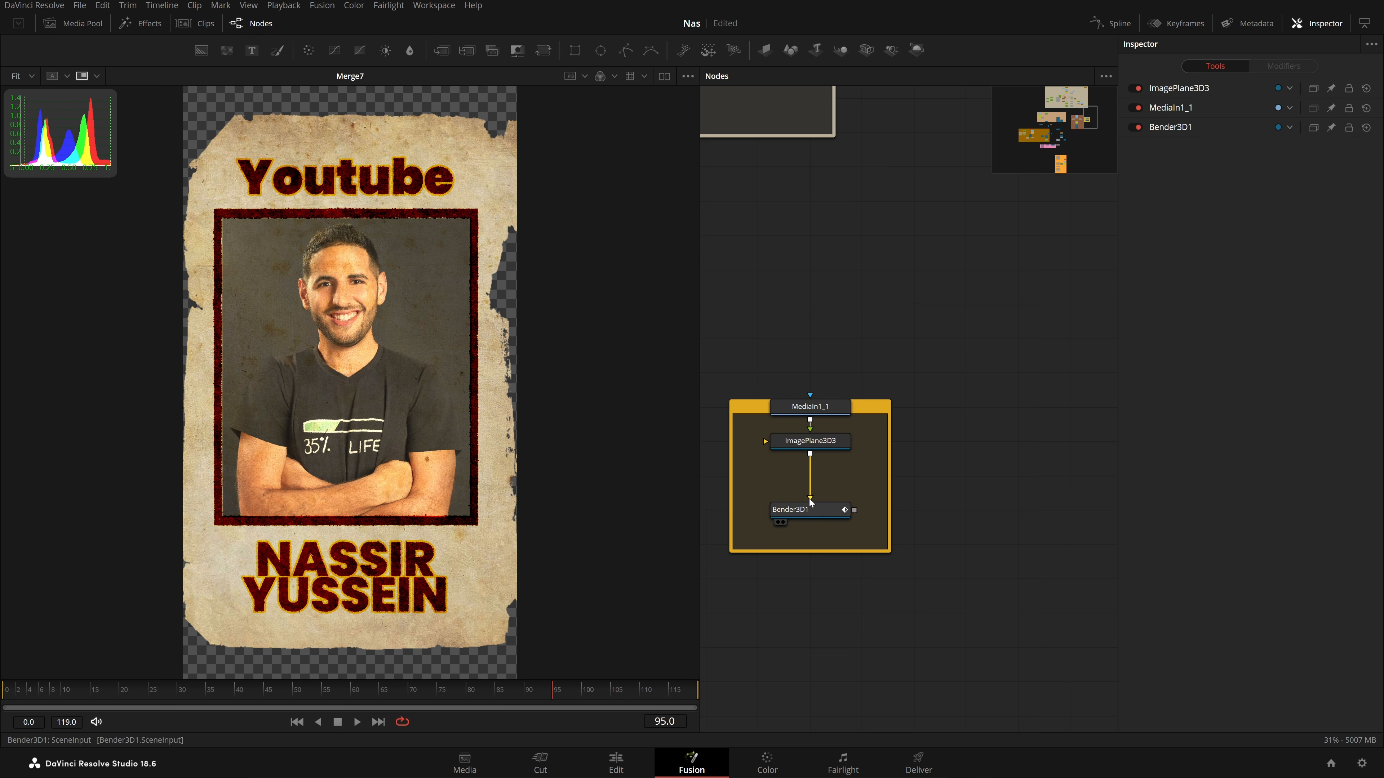
{"action": "left_click", "coordinate": [783, 522]}
{"action": "left_click", "coordinate": [813, 406]}
{"action": "left_click_drag", "start_coordinate": [349, 485], "coordinate": [320, 477]}
{"action": "scroll", "coordinate": [319, 477], "scroll_direction": "up", "scroll_amount": 5}
Compare the flat image plane with the Bender3D1 result and play the bending animation
{"action": "left_click", "coordinate": [836, 446]}
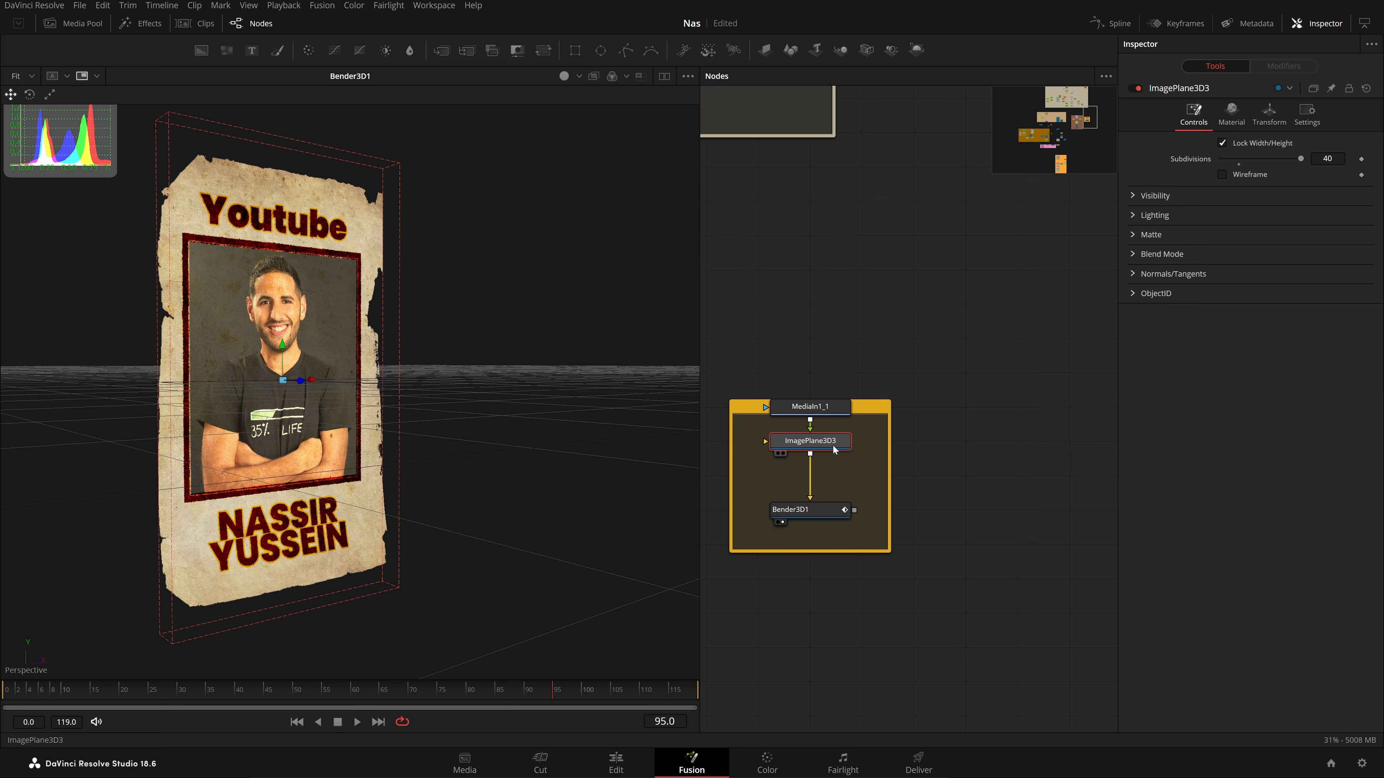
{"action": "key", "text": "2"}
{"action": "left_click", "coordinate": [826, 511]}
{"action": "key", "text": "2"}
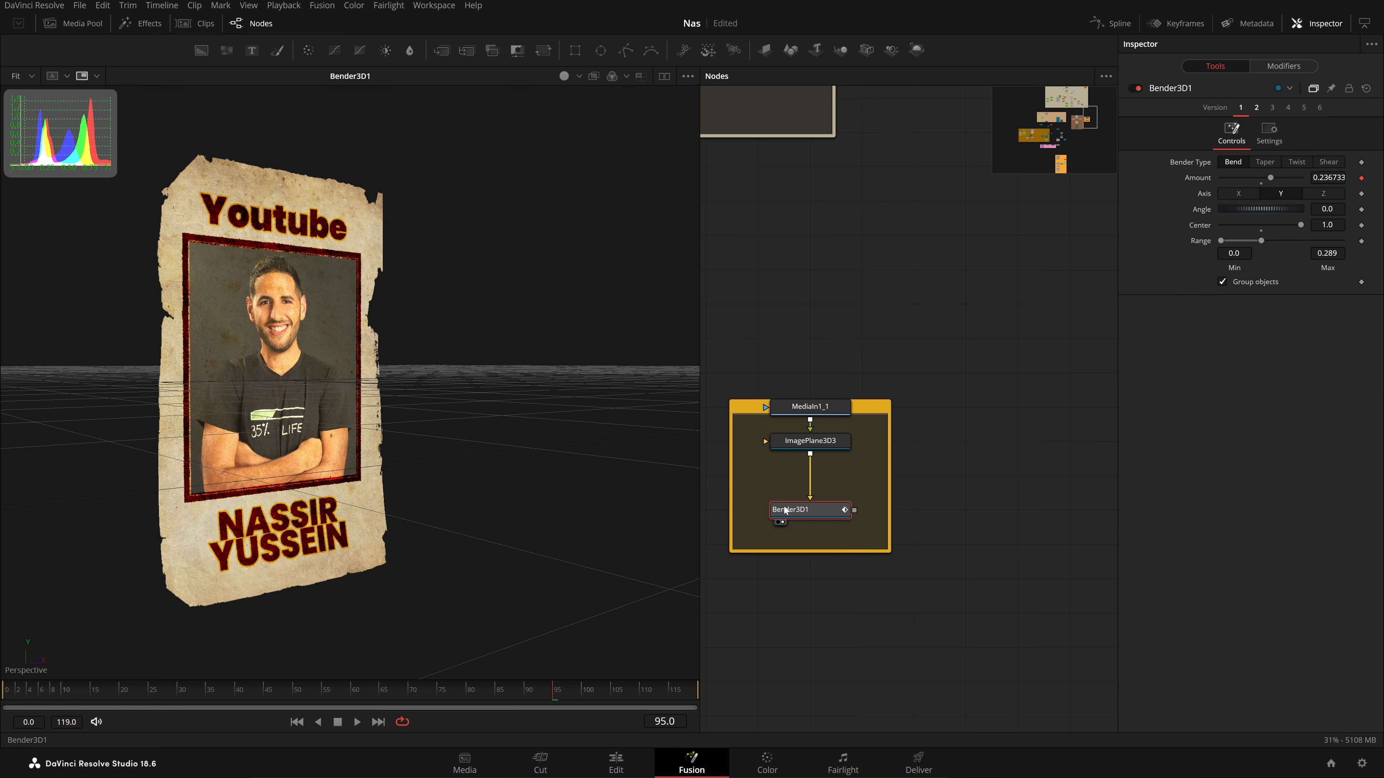
{"action": "key", "text": "space"}
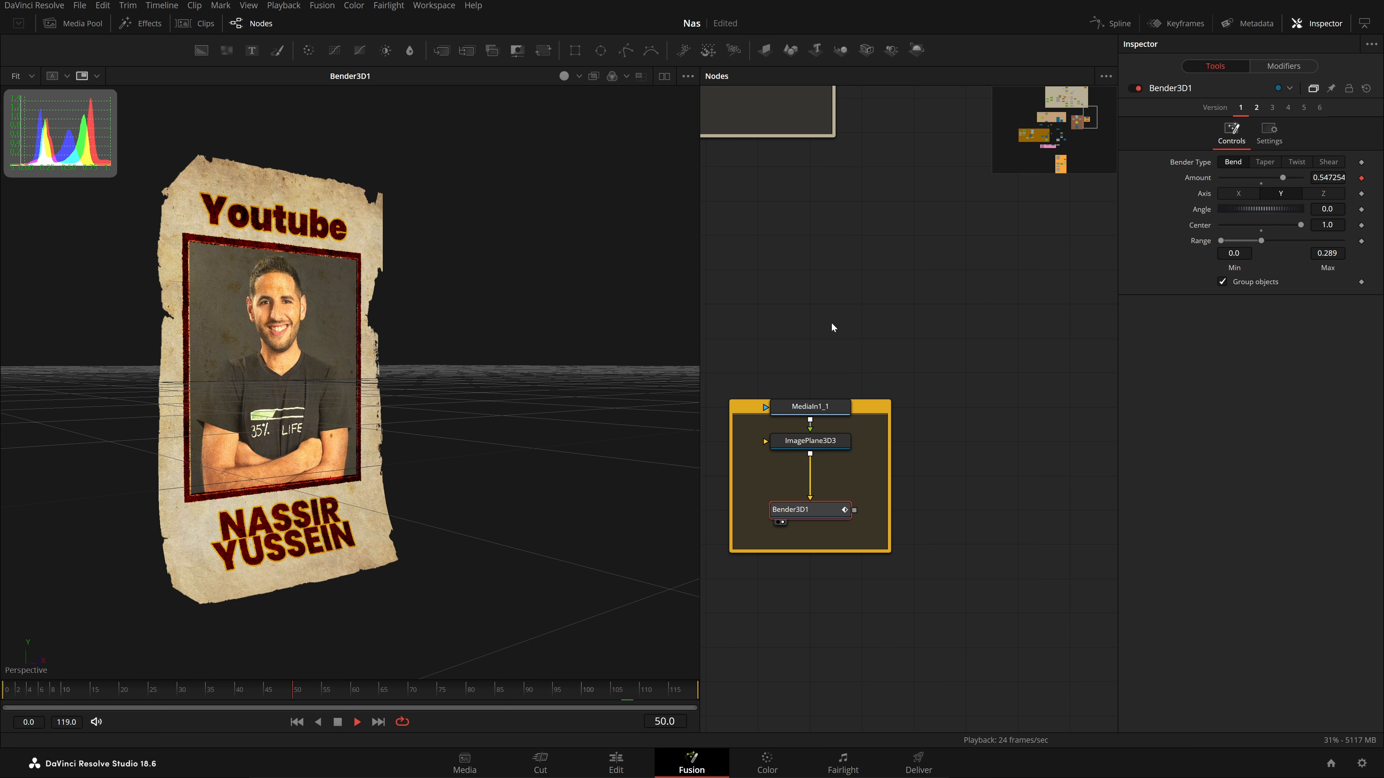
Enlarge the group to reveal its Poster_Sim title and stop playback
{"action": "left_click_drag", "start_coordinate": [865, 400], "coordinate": [868, 380]}
{"action": "left_click", "coordinate": [942, 368]}
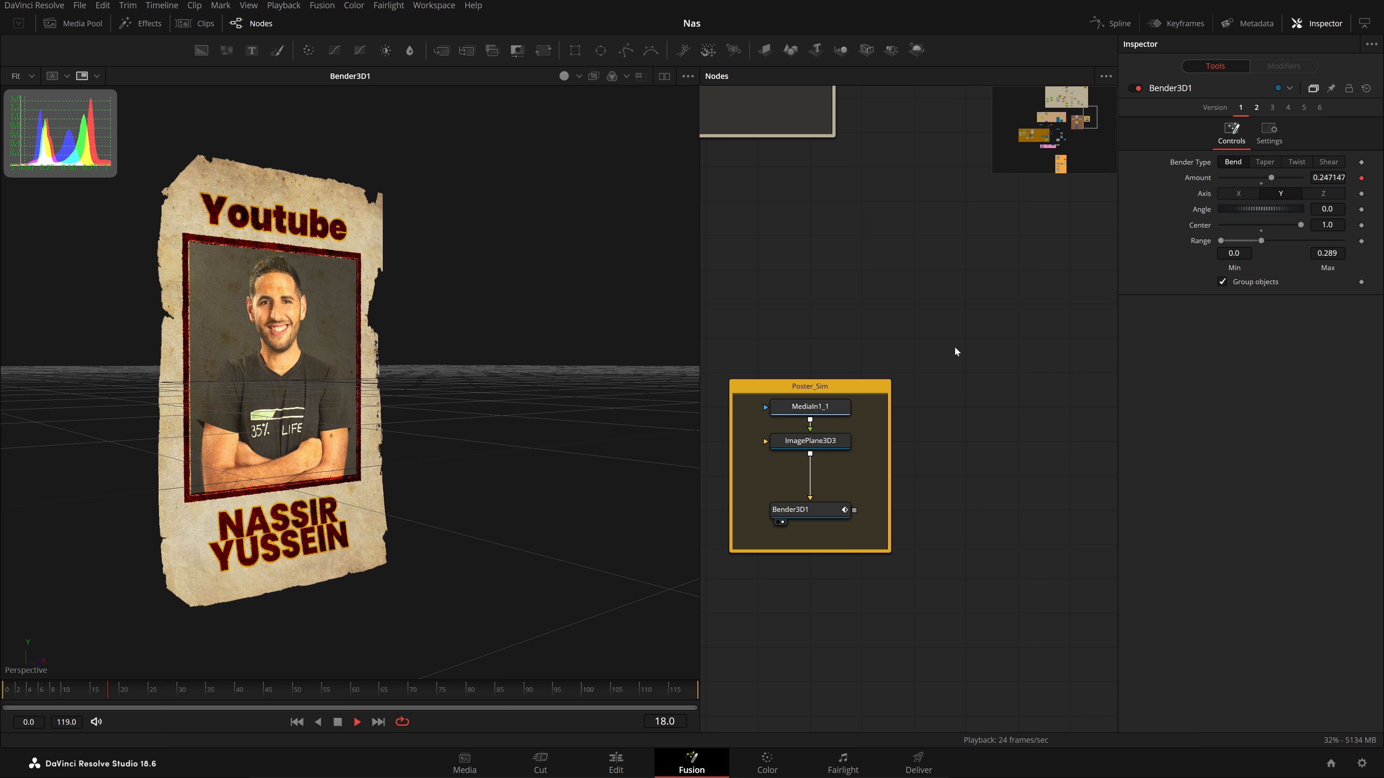
{"action": "scroll", "coordinate": [936, 354], "scroll_direction": "down", "scroll_amount": 5}
{"action": "key", "text": "space"}
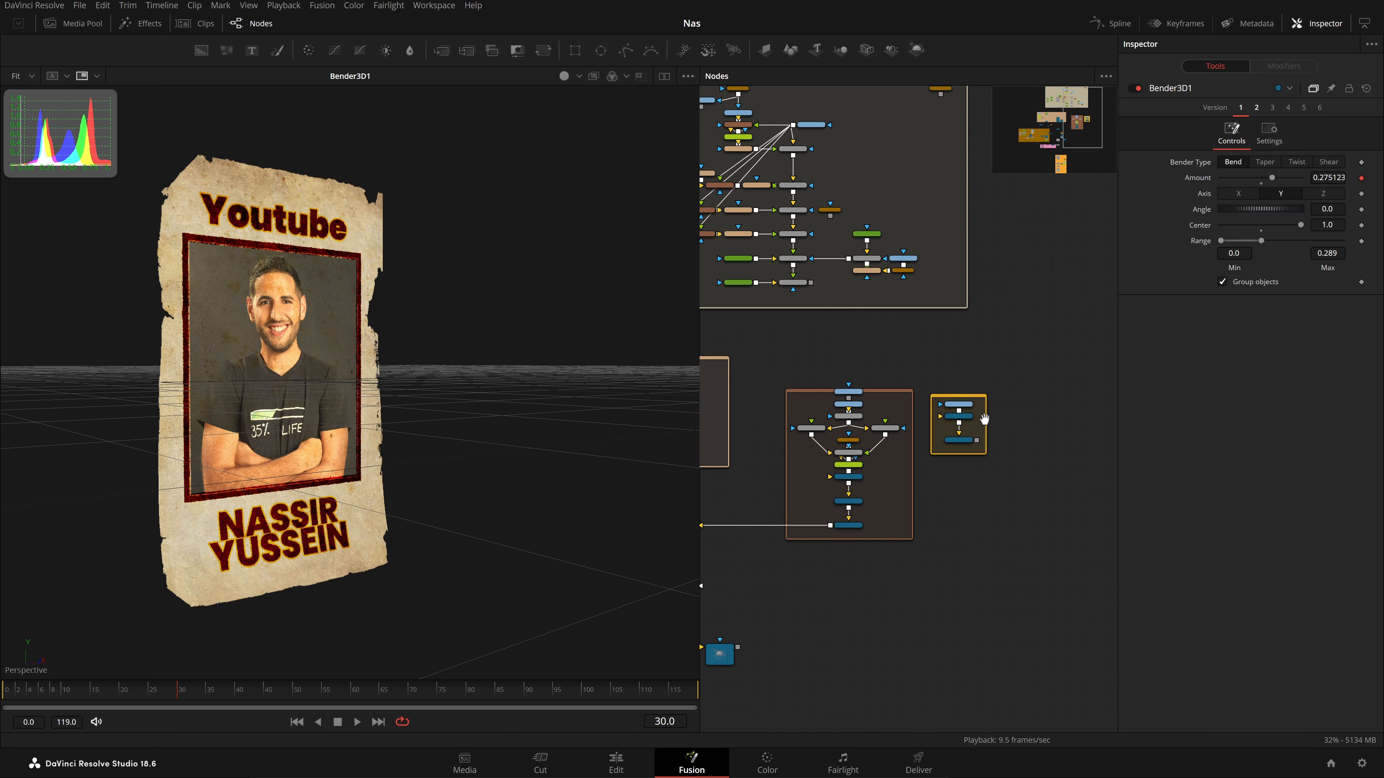
Navigate past the MediaIn1 group to Poster_3D and view the nas_POSTER_021 model in 3D
{"action": "left_click_drag", "start_coordinate": [757, 403], "coordinate": [1043, 414]}
{"action": "scroll", "coordinate": [1024, 416], "scroll_direction": "up", "scroll_amount": 4}
{"action": "left_click_drag", "start_coordinate": [809, 416], "coordinate": [937, 431]}
{"action": "scroll", "coordinate": [1089, 417], "scroll_direction": "down", "scroll_amount": 1}
{"action": "scroll", "coordinate": [1023, 565], "scroll_direction": "down", "scroll_amount": 2}
{"action": "left_click_drag", "start_coordinate": [1058, 573], "coordinate": [927, 491]}
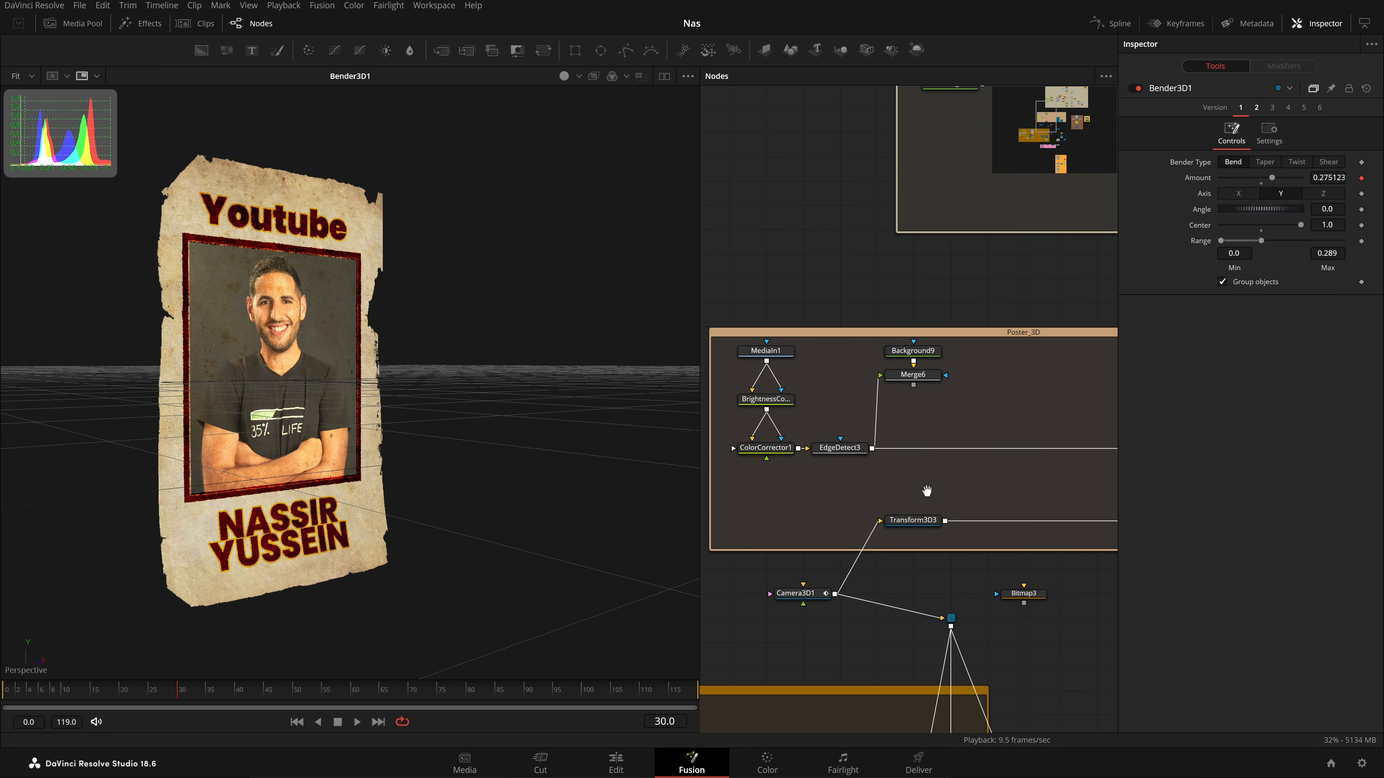
{"action": "scroll", "coordinate": [928, 575], "scroll_direction": "down", "scroll_amount": 1}
{"action": "left_click_drag", "start_coordinate": [1109, 529], "coordinate": [952, 550]}
{"action": "scroll", "coordinate": [952, 550], "scroll_direction": "up", "scroll_amount": 1}
{"action": "scroll", "coordinate": [951, 548], "scroll_direction": "up", "scroll_amount": 2}
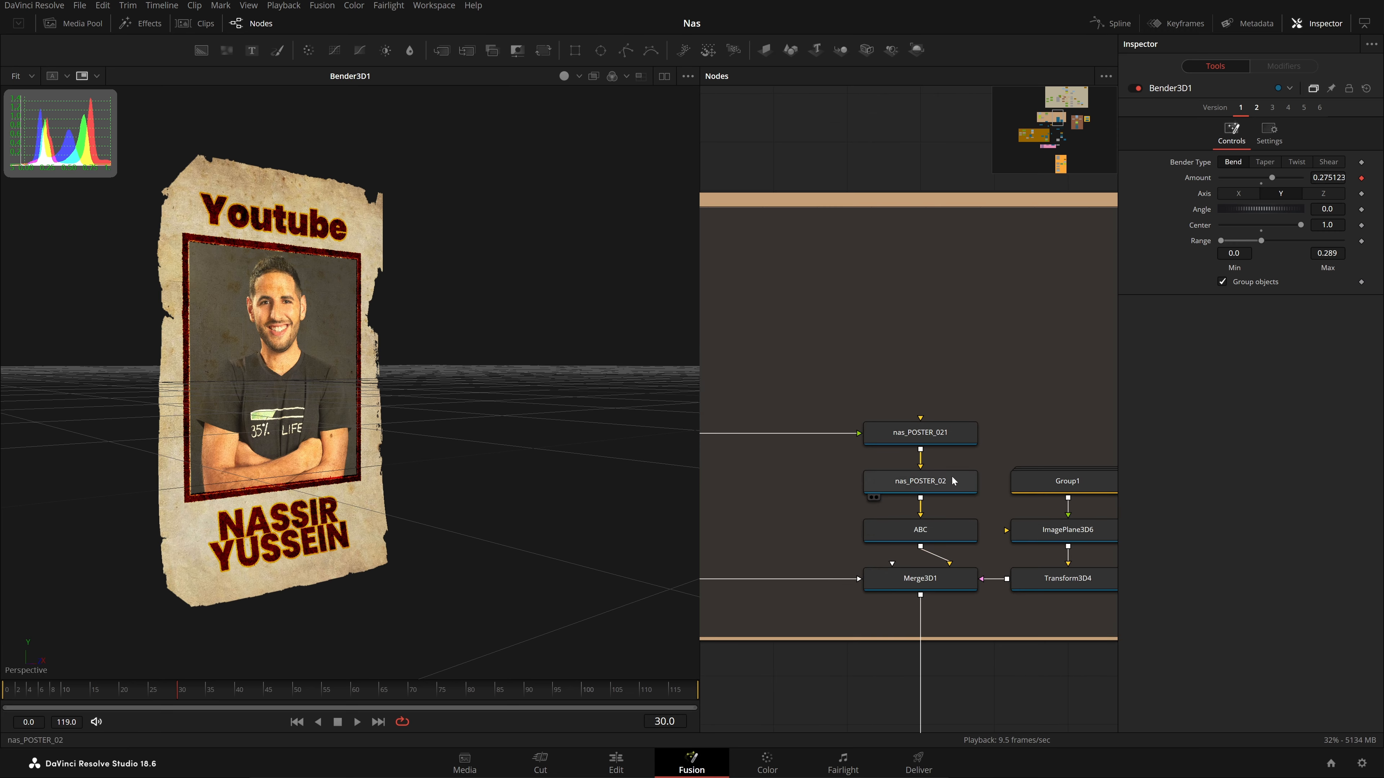
{"action": "left_click", "coordinate": [949, 440]}
{"action": "left_click_drag", "start_coordinate": [949, 442], "coordinate": [348, 537]}
View ABC's output and transform settings while playing the poster standing-up animation
{"action": "left_click_drag", "start_coordinate": [117, 691], "coordinate": [2, 697]}
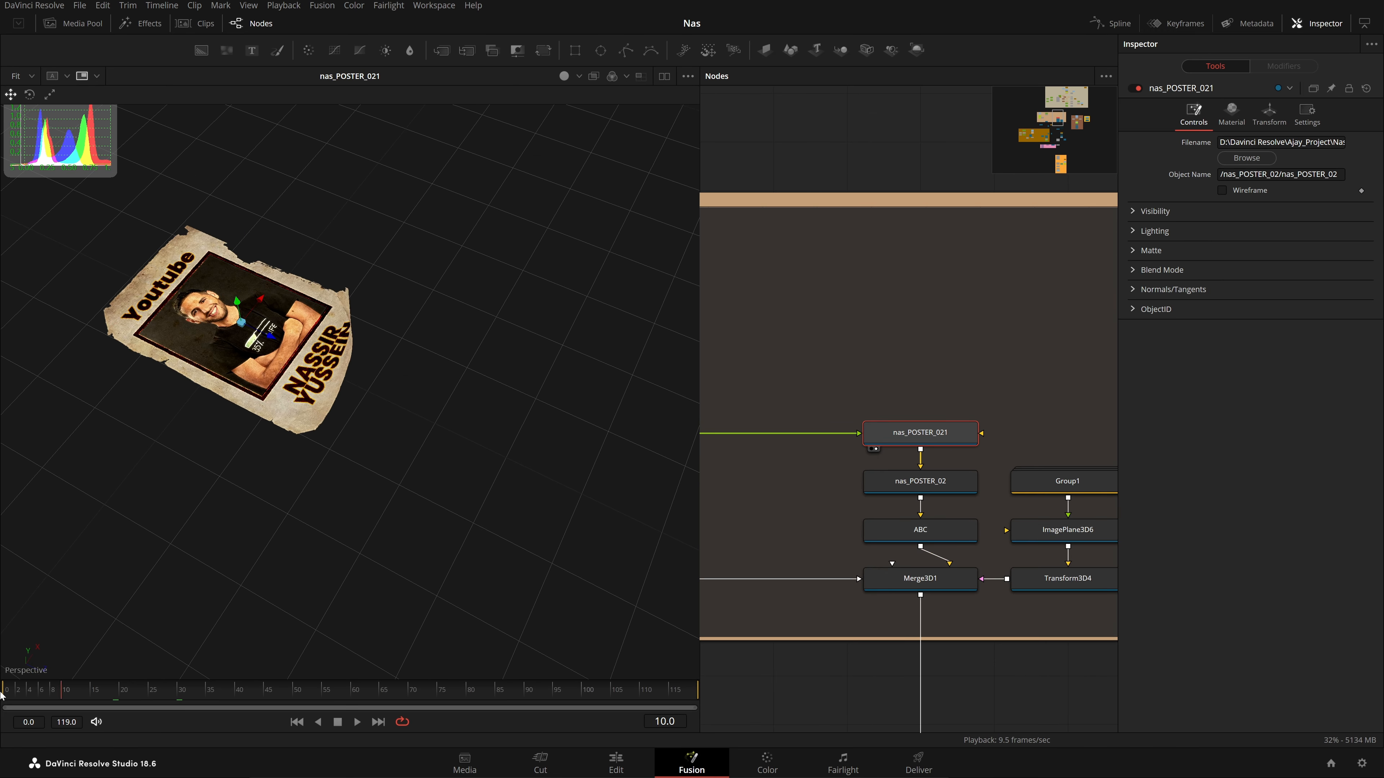
{"action": "key", "text": "1"}
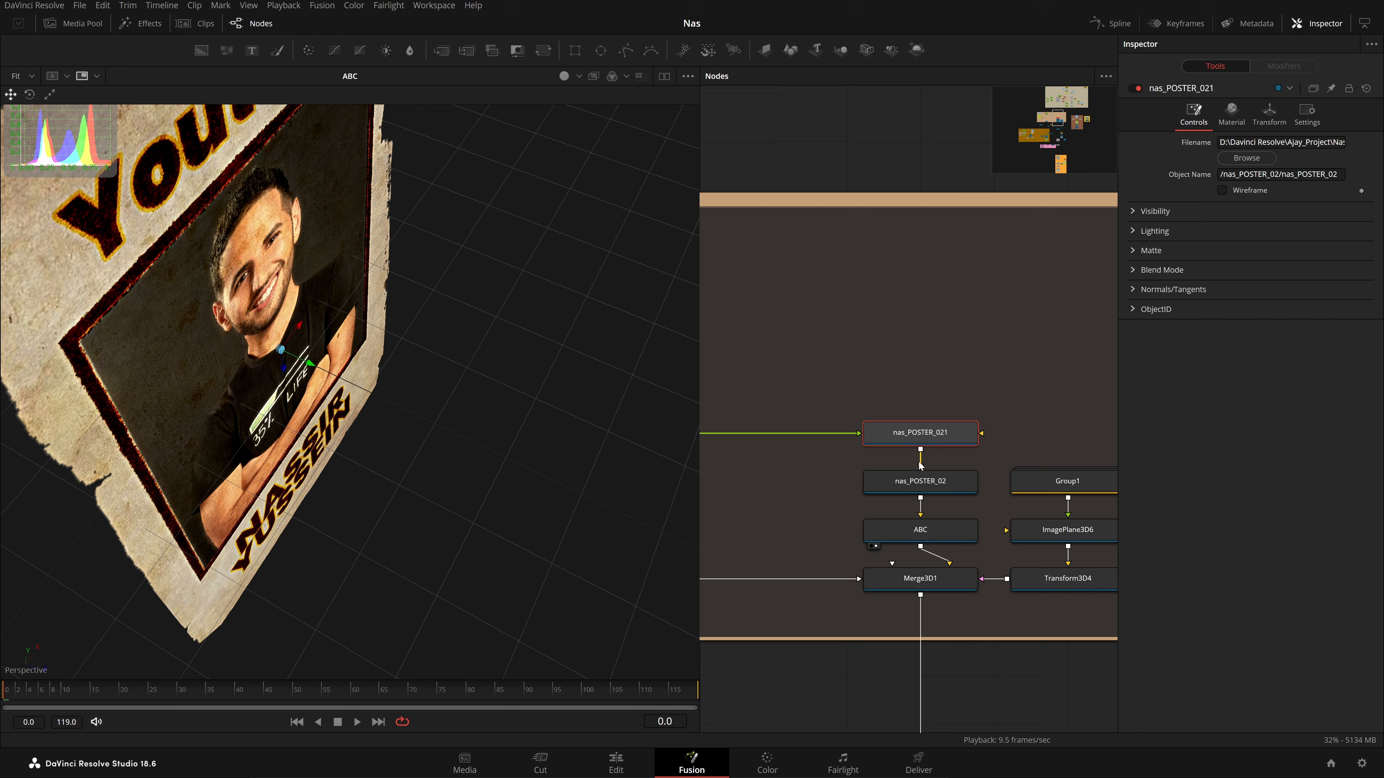
{"action": "left_click", "coordinate": [946, 542]}
{"action": "key", "text": "space"}
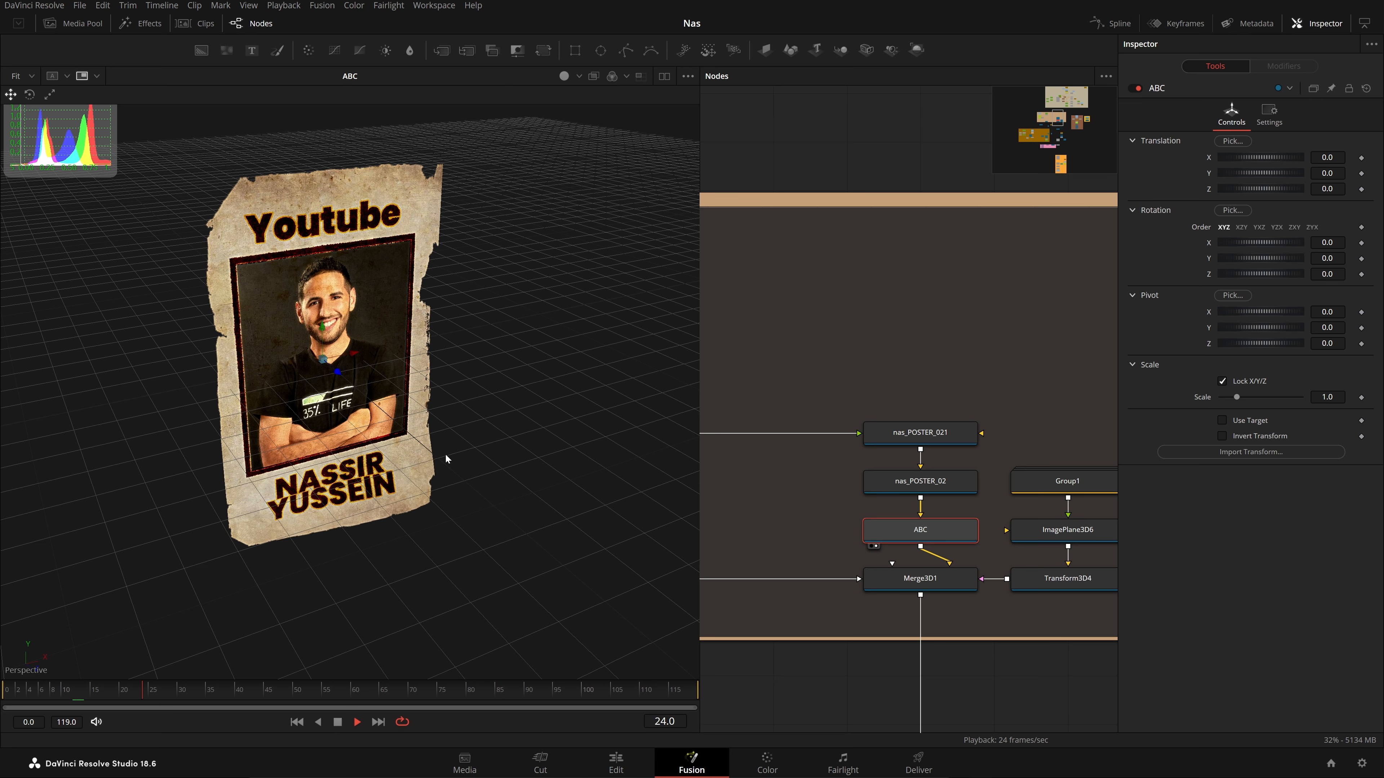
{"action": "scroll", "coordinate": [1017, 457], "scroll_direction": "down", "scroll_amount": 3}
{"action": "key", "text": "space"}
Return to the Poster_Sim group and replay the Bender3D1 bent poster, then pan to other groups
{"action": "left_click_drag", "start_coordinate": [1018, 457], "coordinate": [599, 511]}
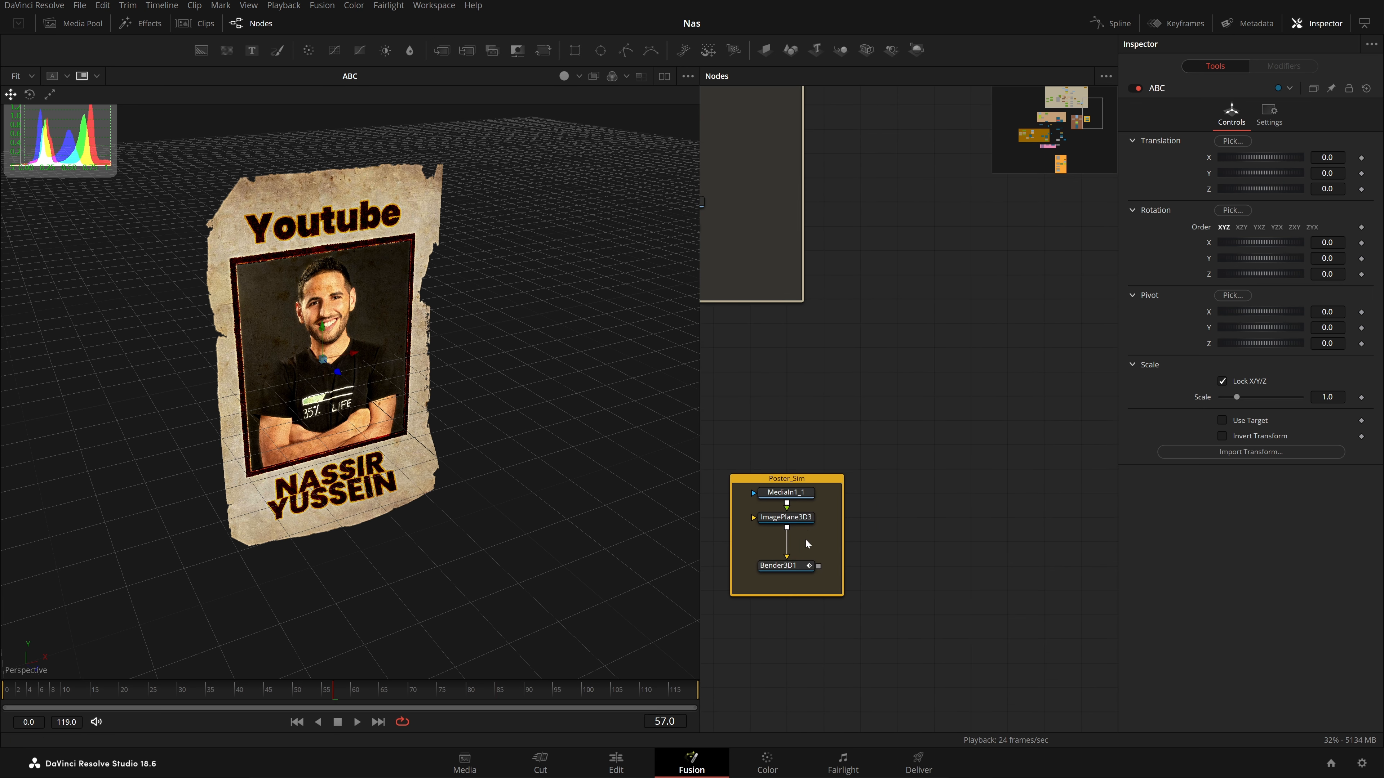
{"action": "key", "text": "space"}
{"action": "left_click_drag", "start_coordinate": [322, 499], "coordinate": [431, 464]}
{"action": "scroll", "coordinate": [331, 482], "scroll_direction": "up", "scroll_amount": 5}
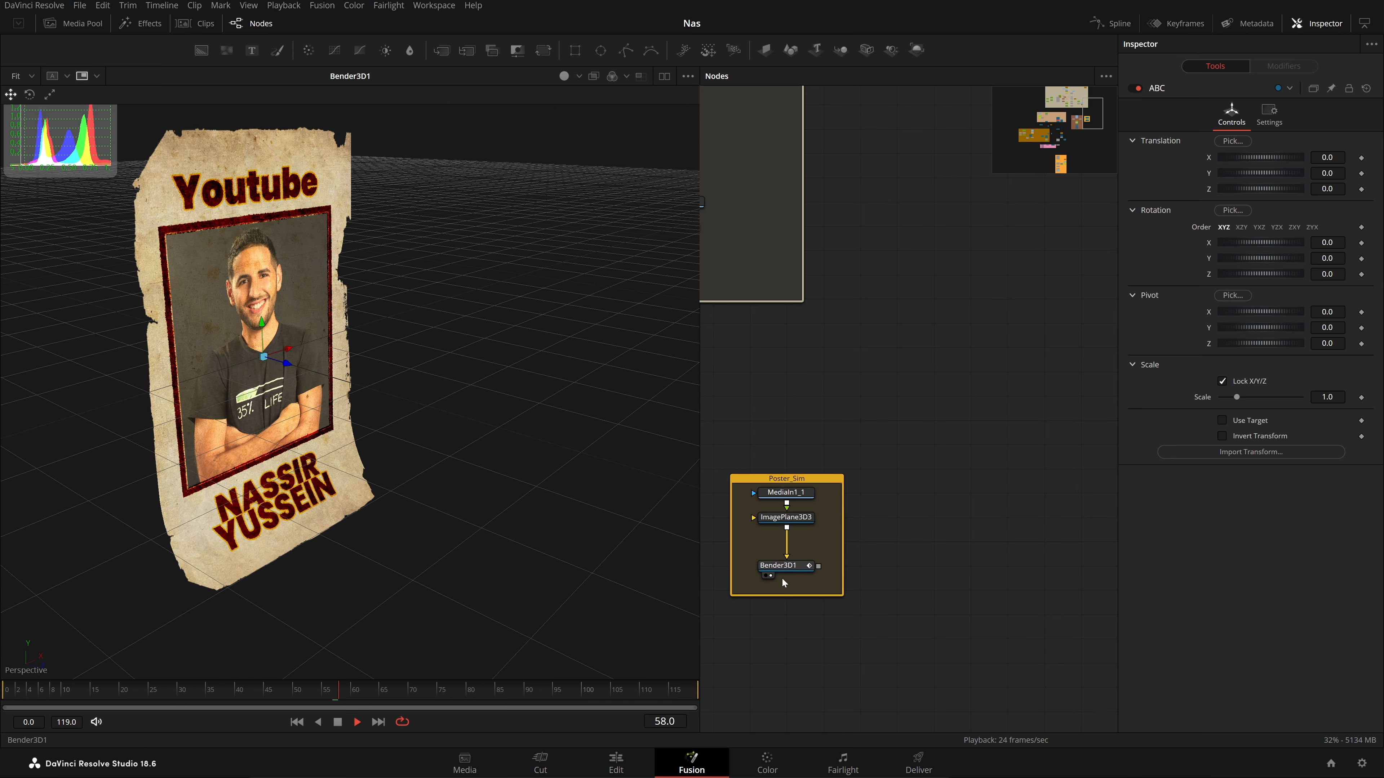
{"action": "left_click_drag", "start_coordinate": [782, 579], "coordinate": [1263, 515]}
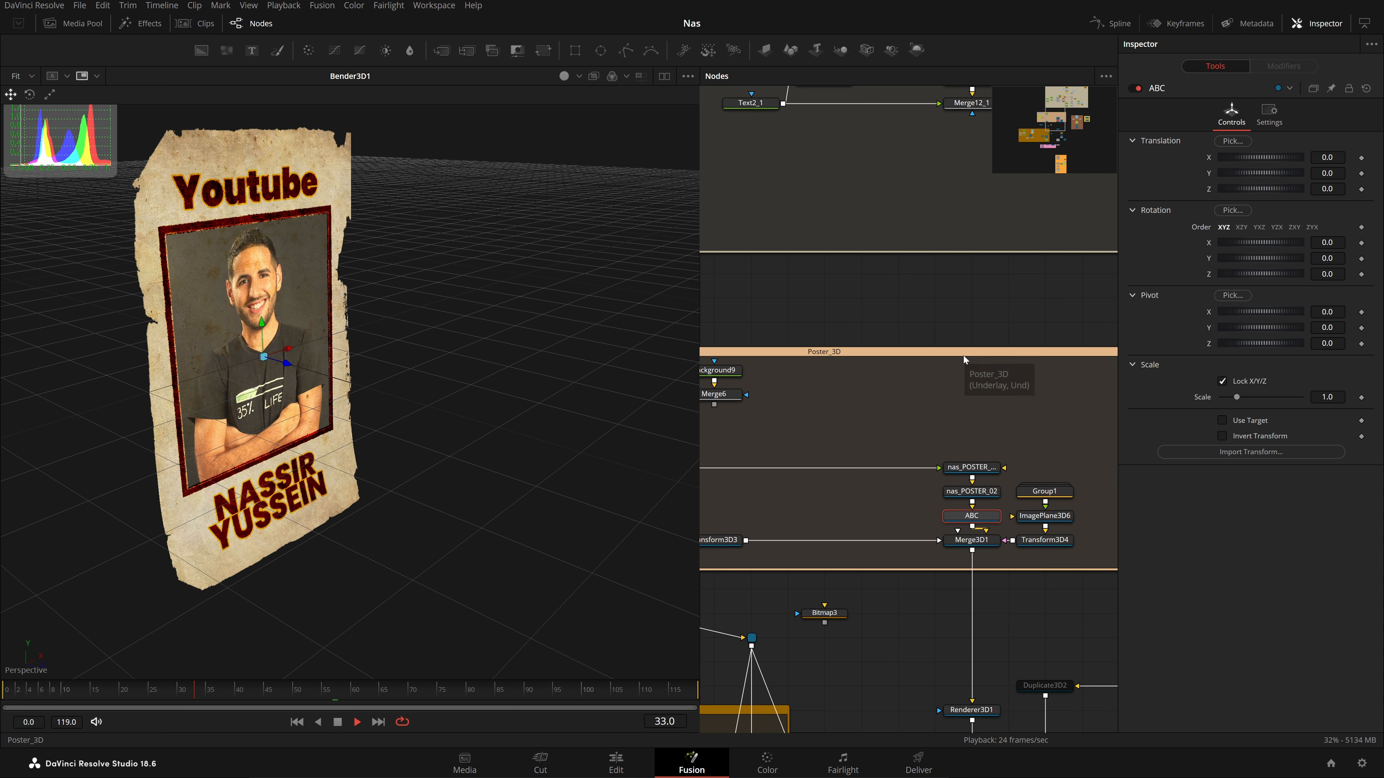
{"action": "scroll", "coordinate": [963, 440], "scroll_direction": "down", "scroll_amount": 6}
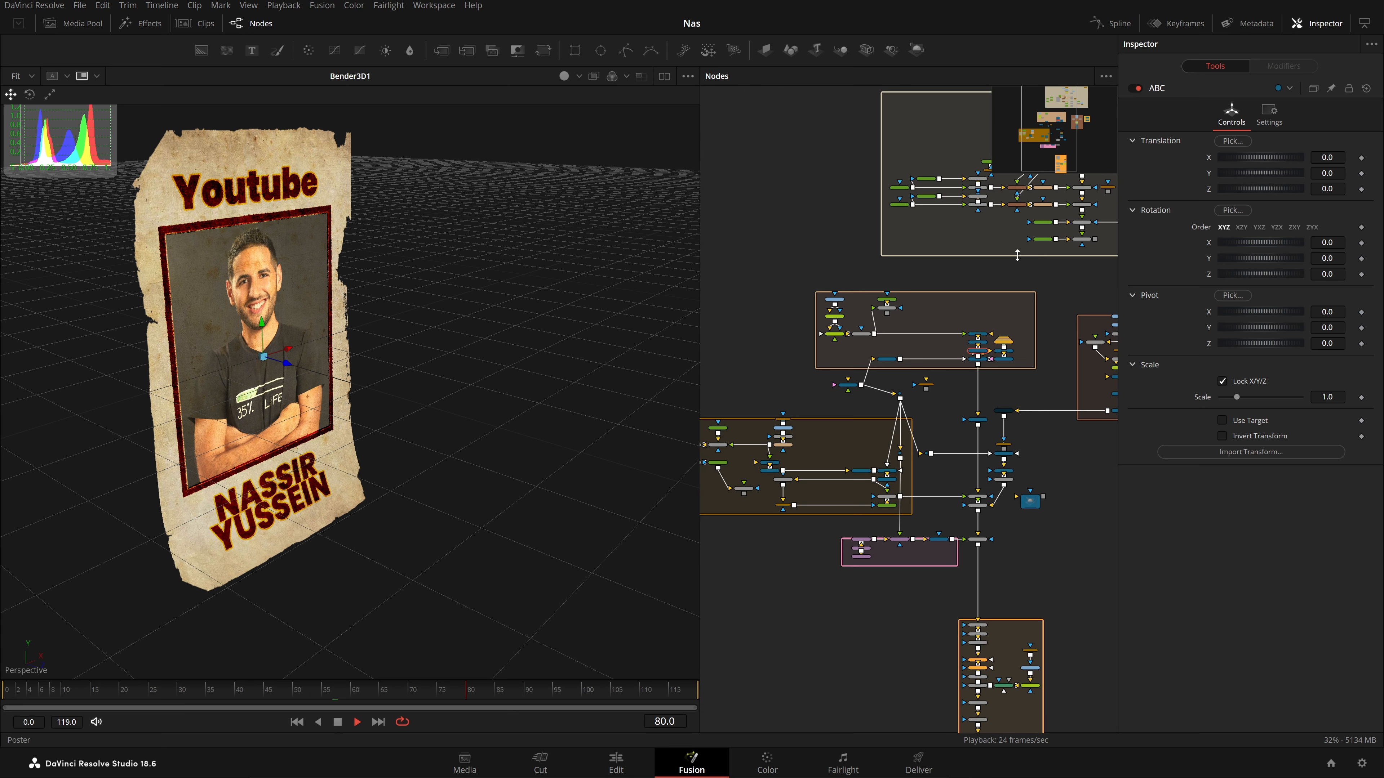
{"action": "scroll", "coordinate": [1006, 355], "scroll_direction": "up", "scroll_amount": 6}
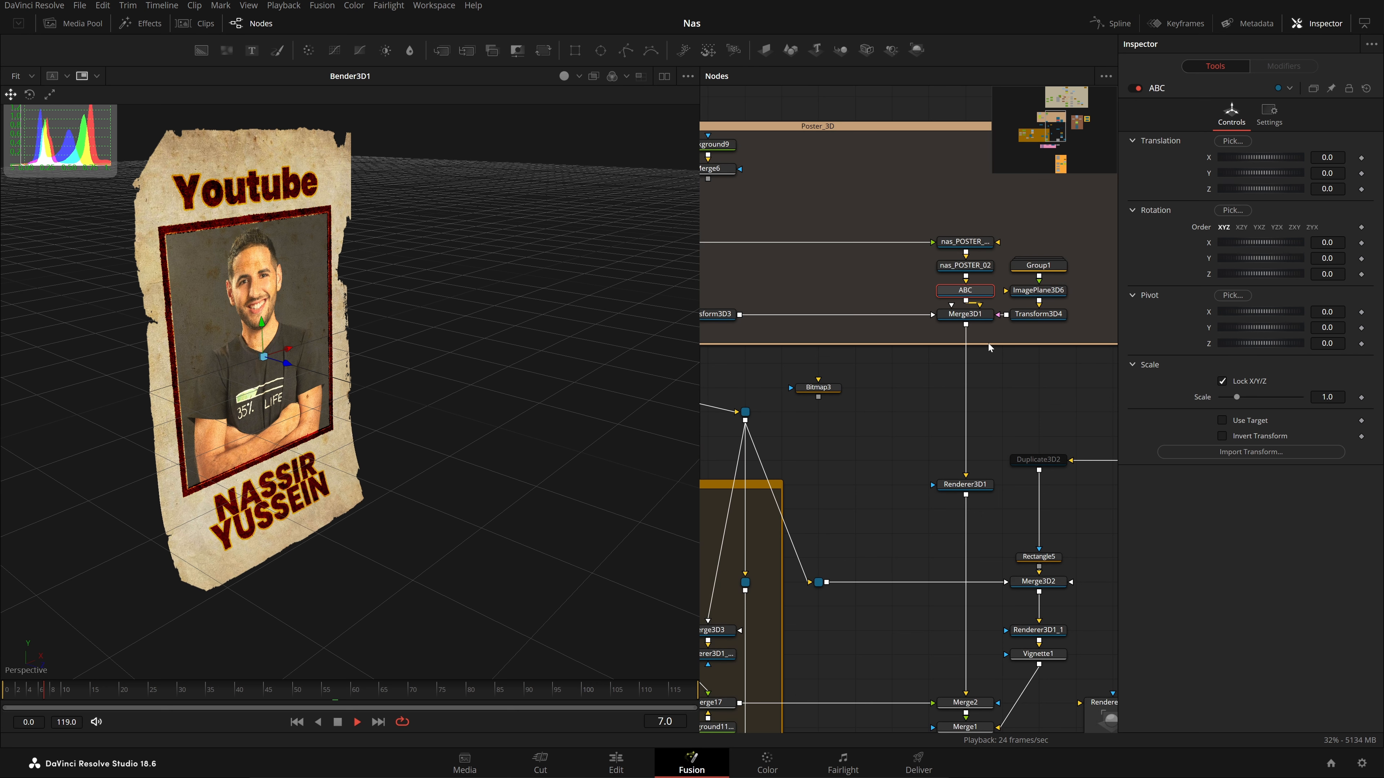
Show Merge3D1's 3D scene and orbit around the poster
{"action": "left_click", "coordinate": [958, 409]}
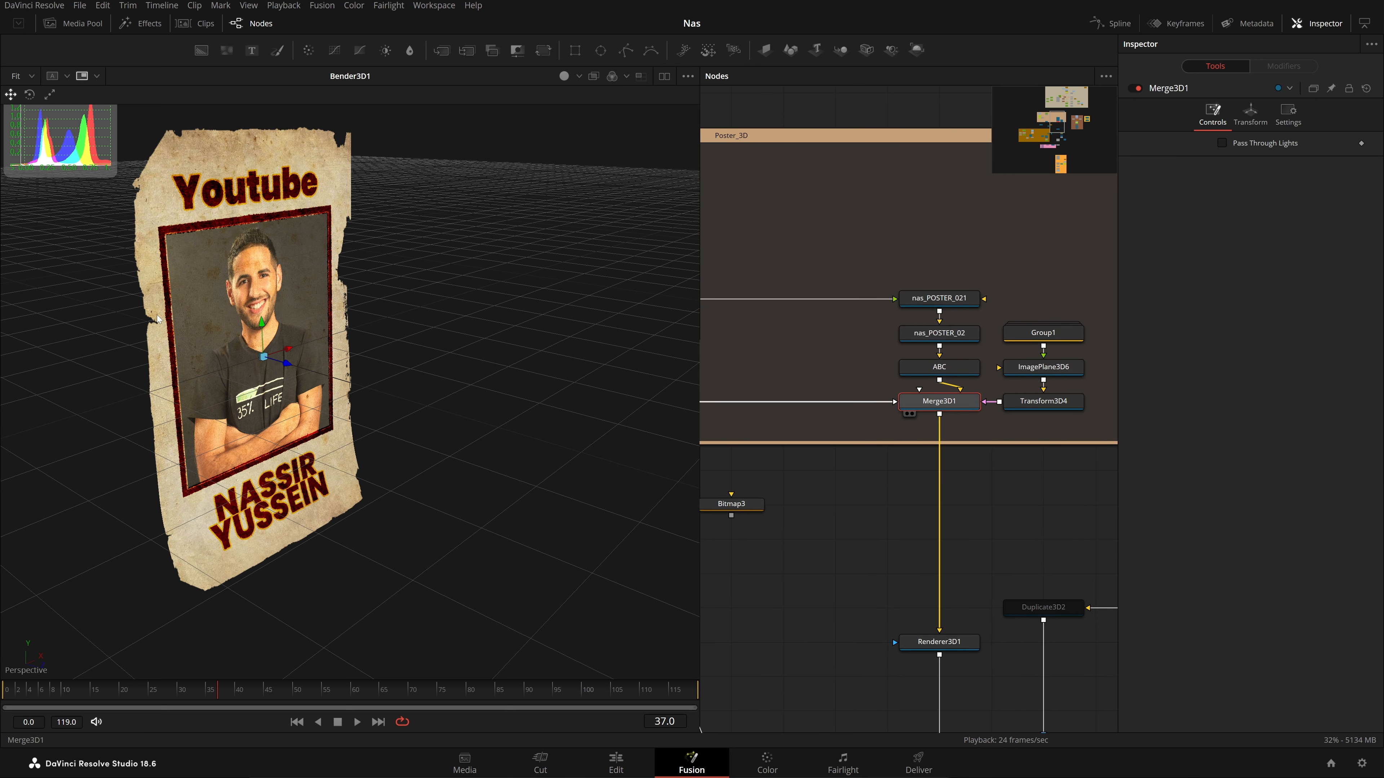
{"action": "key", "text": "1"}
{"action": "left_click_drag", "start_coordinate": [559, 334], "coordinate": [667, 326]}
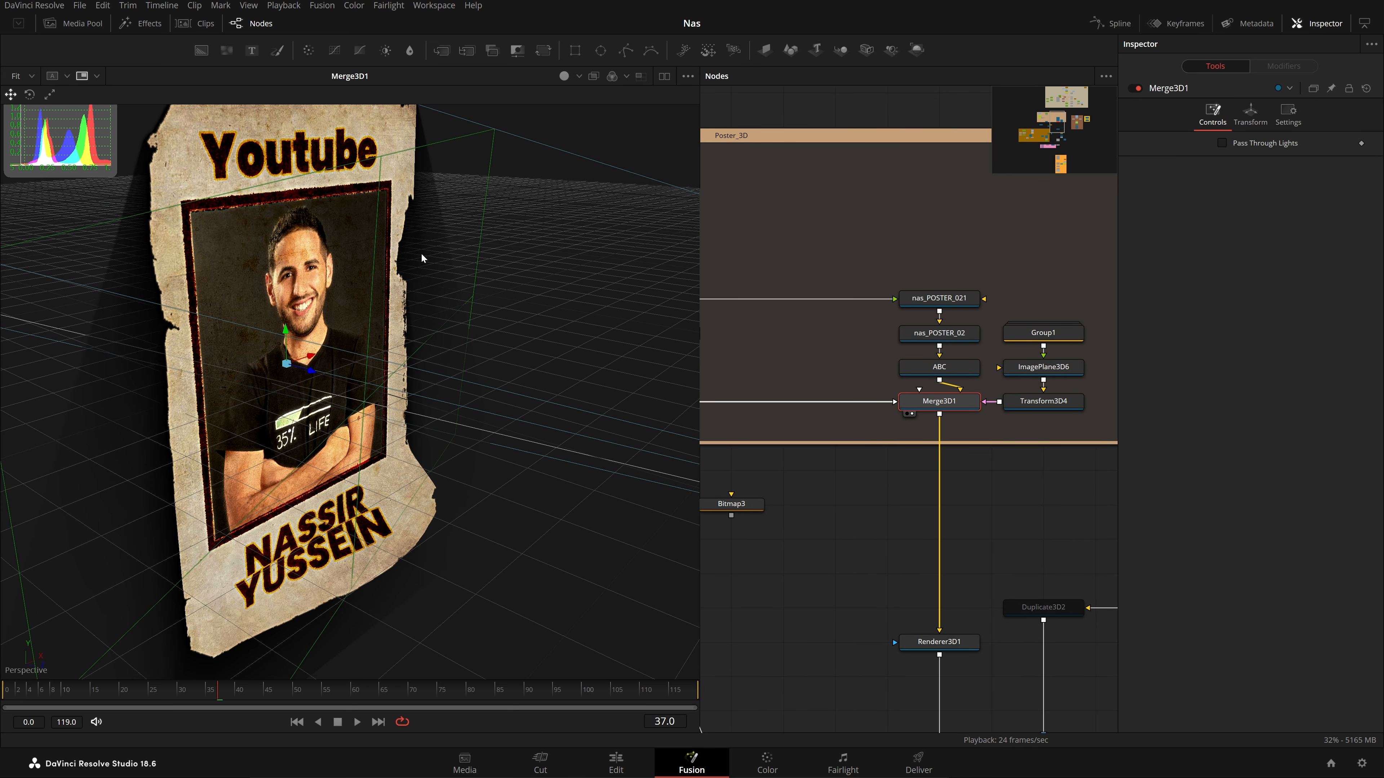
{"action": "scroll", "coordinate": [400, 234], "scroll_direction": "down", "scroll_amount": 3}
Open Group1 and view its shadowpassz####.exr shadow pass
{"action": "left_click", "coordinate": [1059, 335]}
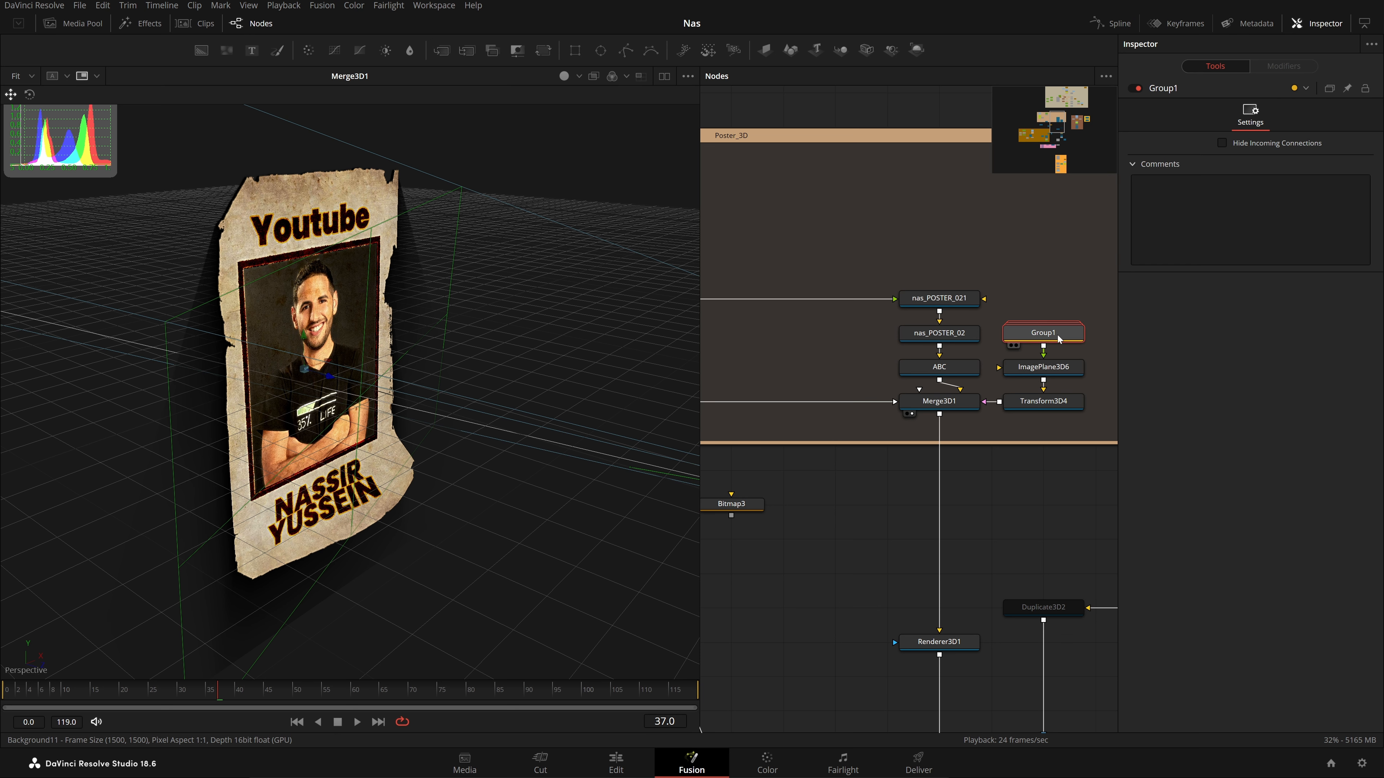
{"action": "key", "text": "1"}
{"action": "double_click", "coordinate": [1067, 347]}
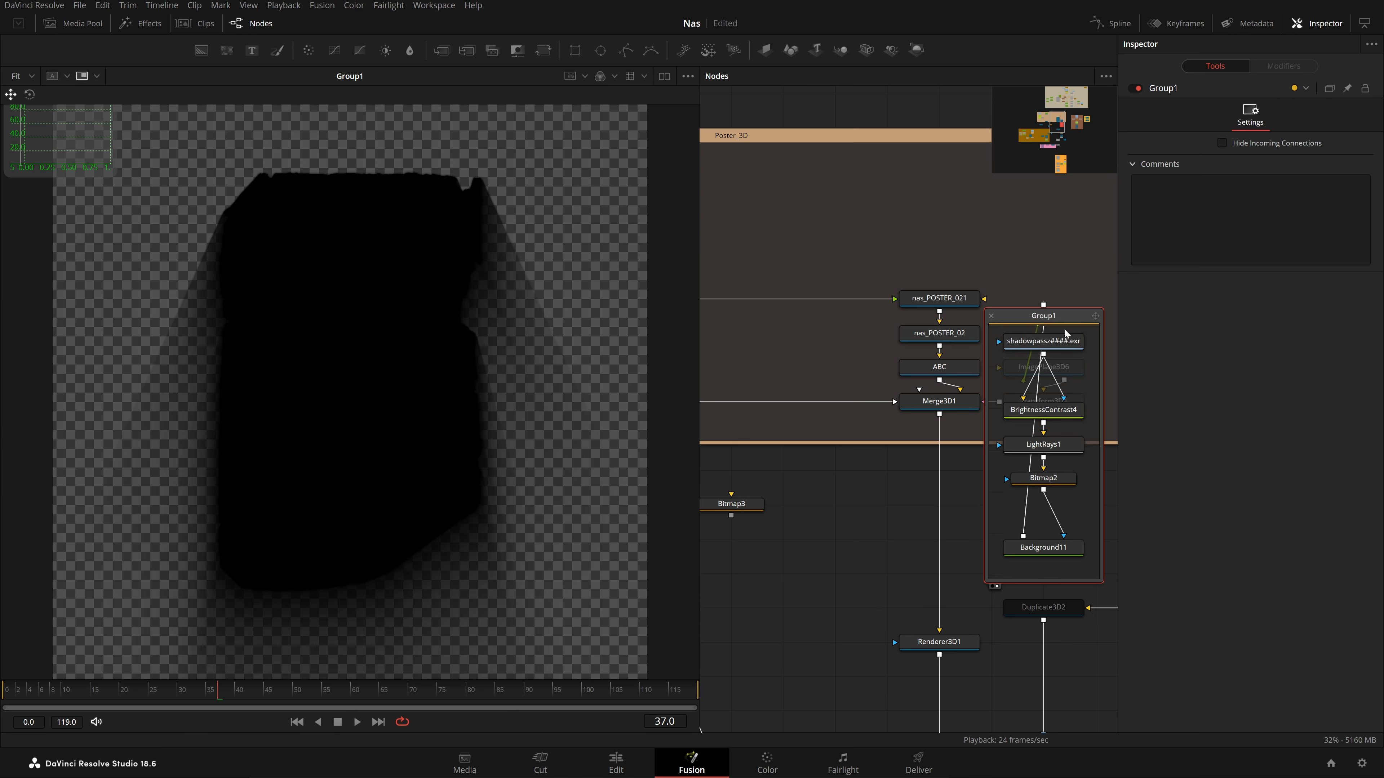
{"action": "left_click", "coordinate": [1070, 348]}
{"action": "key", "text": "1"}
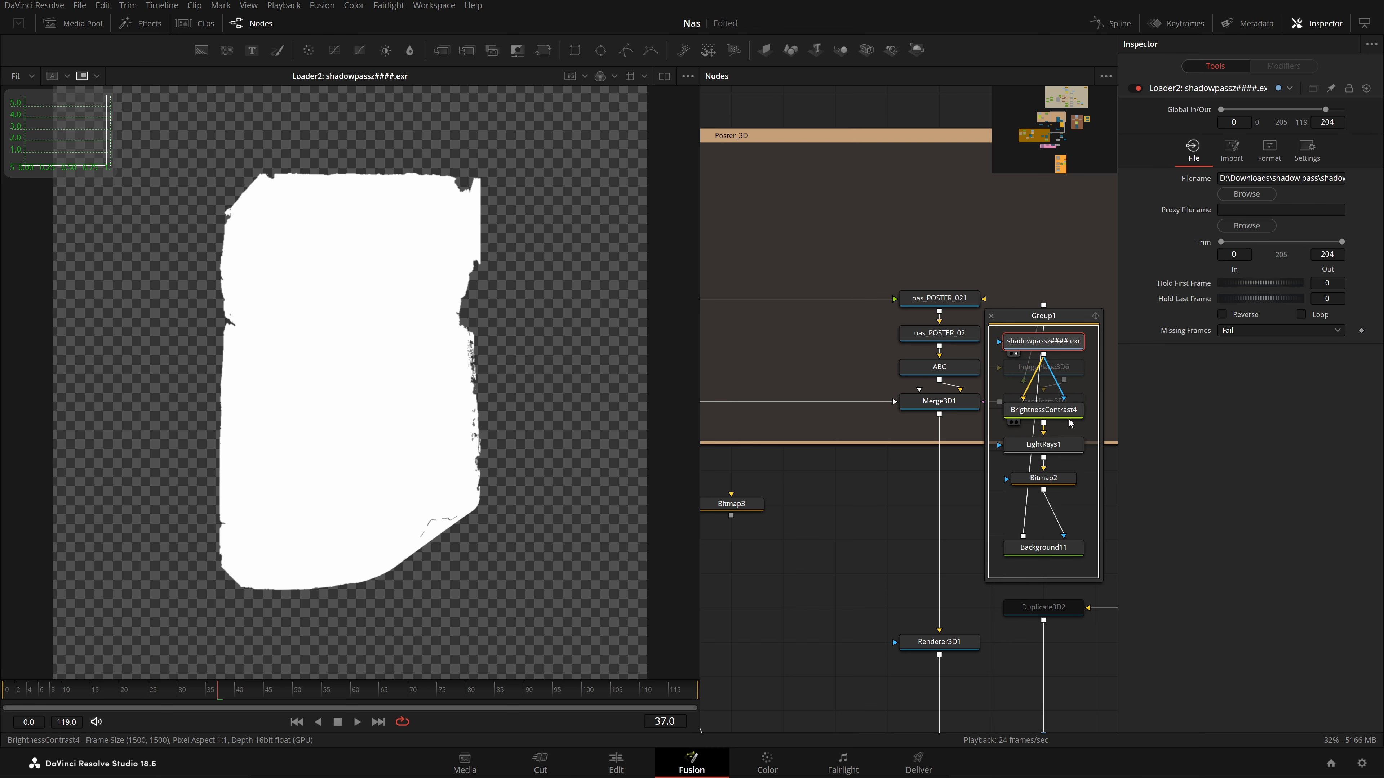
Preview BrightnessContrast4, LightRays1, Bitmap2 and Background11, then collapse Group1
{"action": "left_click", "coordinate": [1043, 410]}
{"action": "key", "text": "1"}
{"action": "left_click_drag", "start_coordinate": [625, 384], "coordinate": [622, 384]}
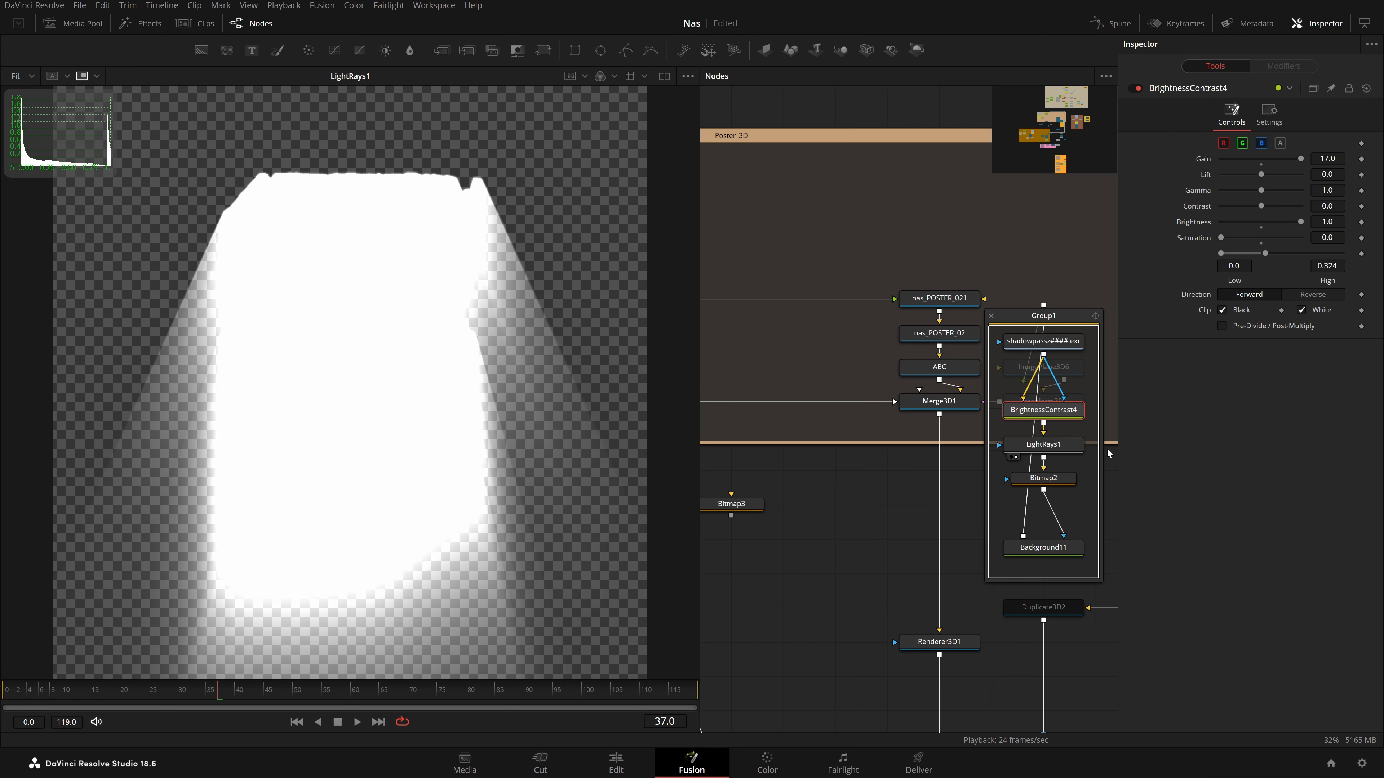
{"action": "left_click_drag", "start_coordinate": [1055, 479], "coordinate": [627, 393]}
{"action": "left_click_drag", "start_coordinate": [1063, 554], "coordinate": [349, 382]}
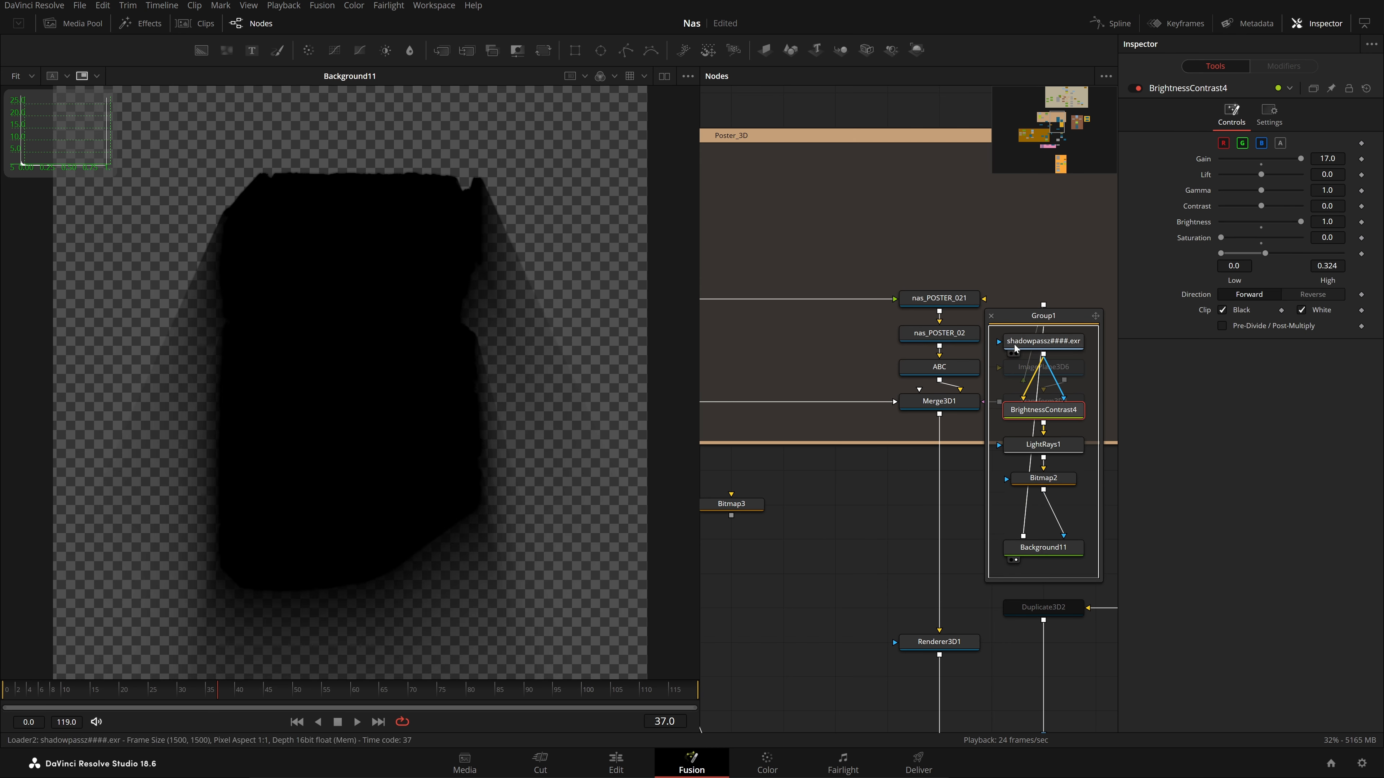
{"action": "left_click", "coordinate": [992, 316]}
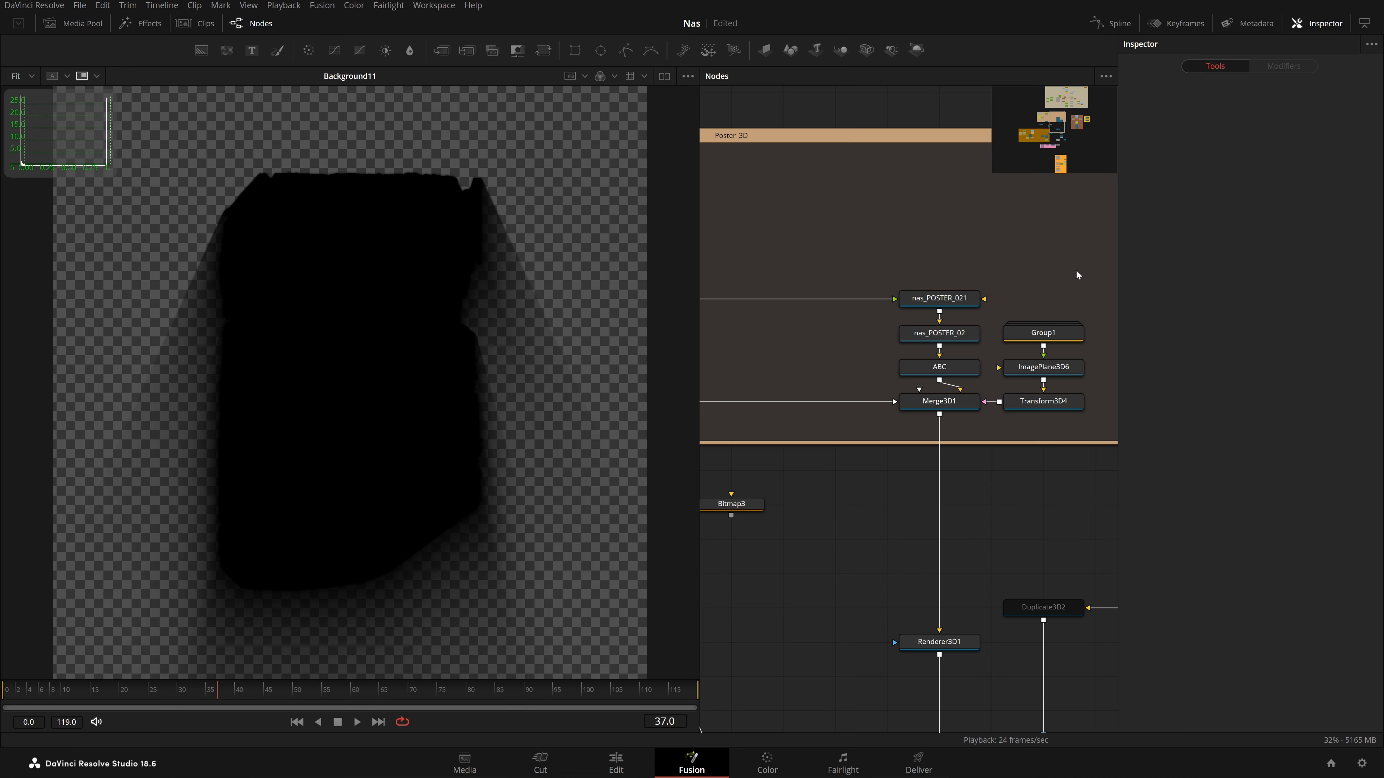
Play the Merge3D1 scene while orbiting to face the poster and around its side
{"action": "left_click_drag", "start_coordinate": [1079, 262], "coordinate": [606, 361]}
{"action": "left_click", "coordinate": [1018, 491]}
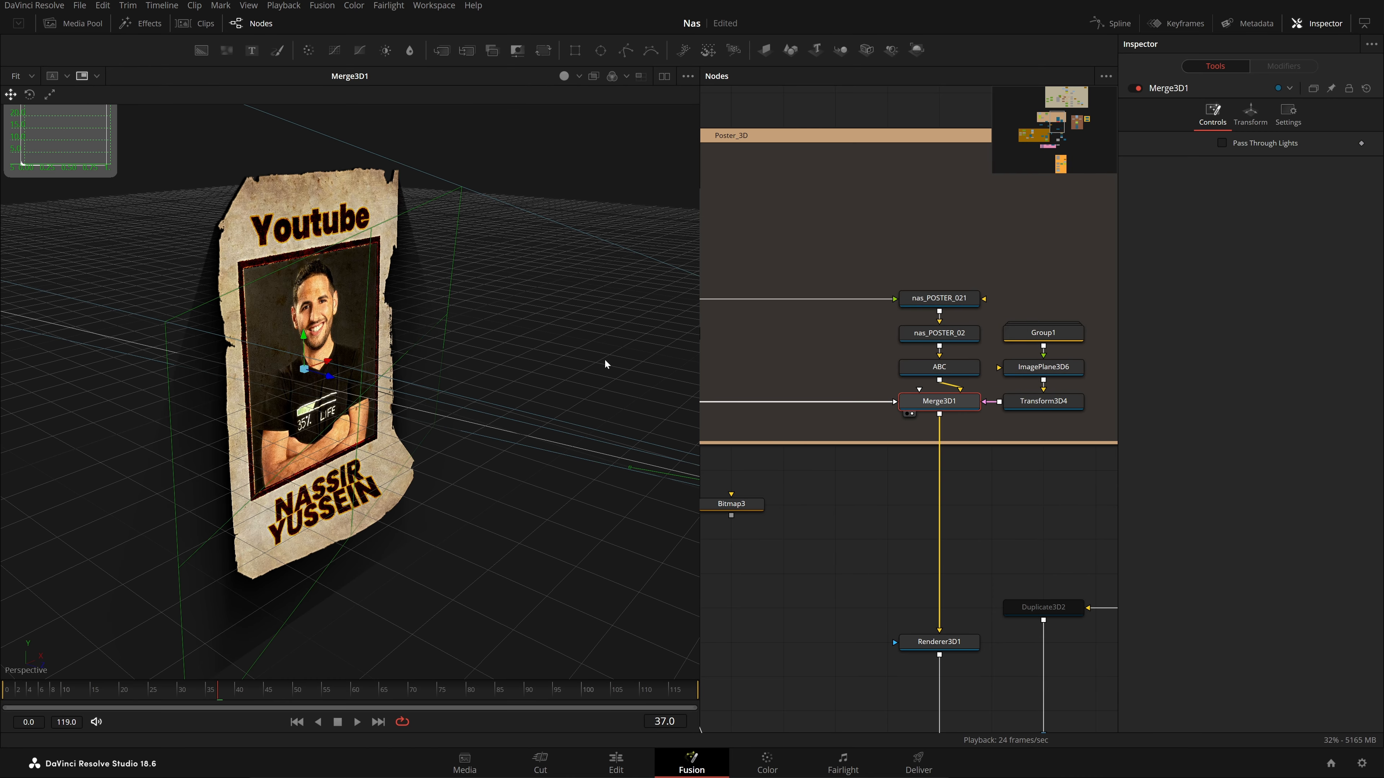
{"action": "scroll", "coordinate": [410, 442], "scroll_direction": "down", "scroll_amount": 2}
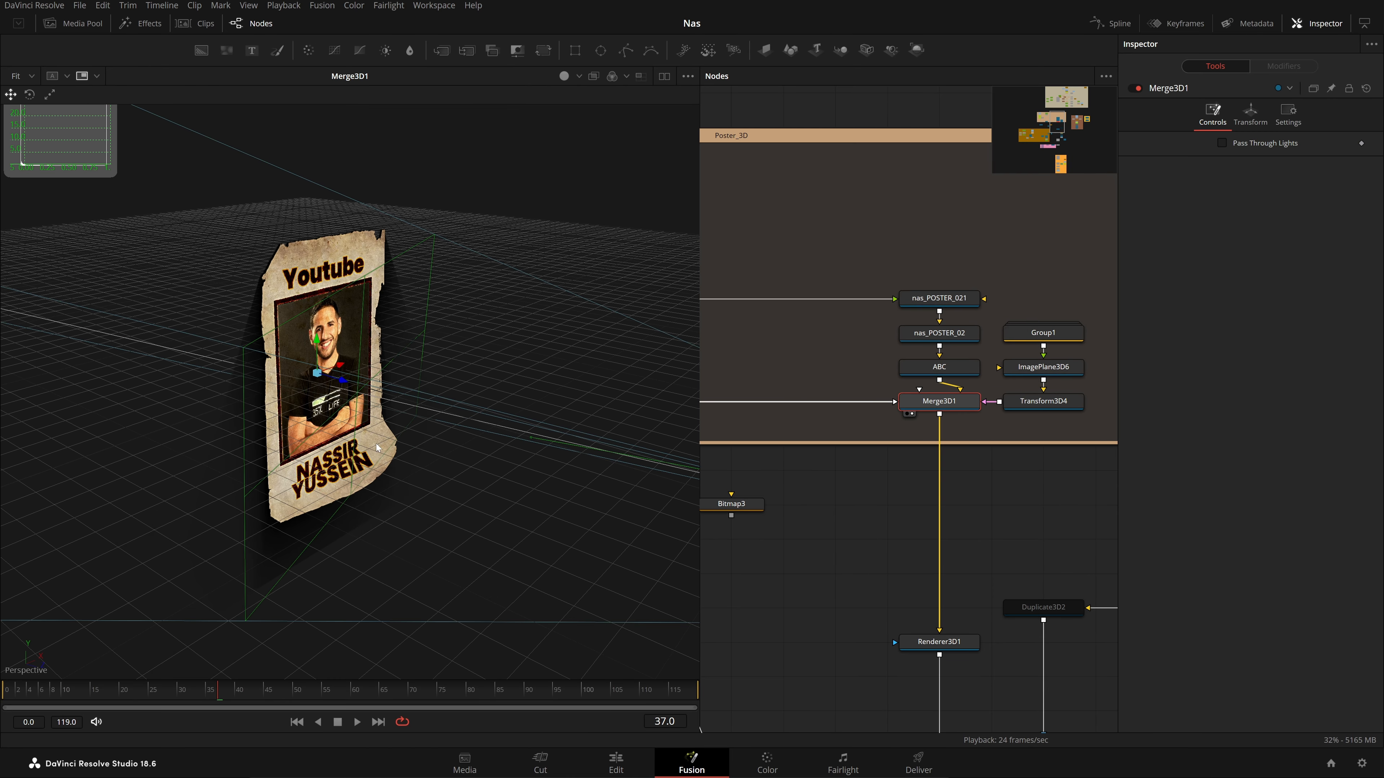
{"action": "key", "text": "space"}
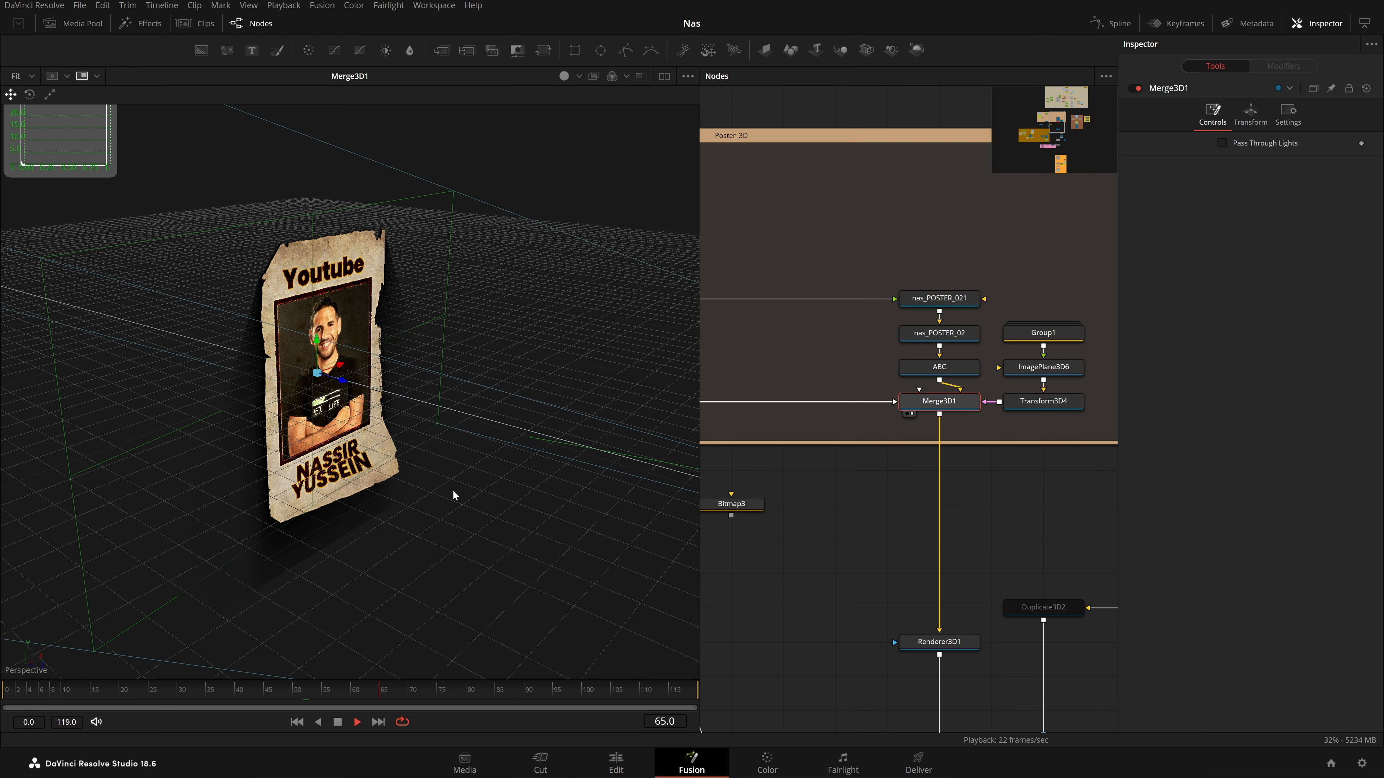
{"action": "left_click_drag", "start_coordinate": [399, 529], "coordinate": [426, 478]}
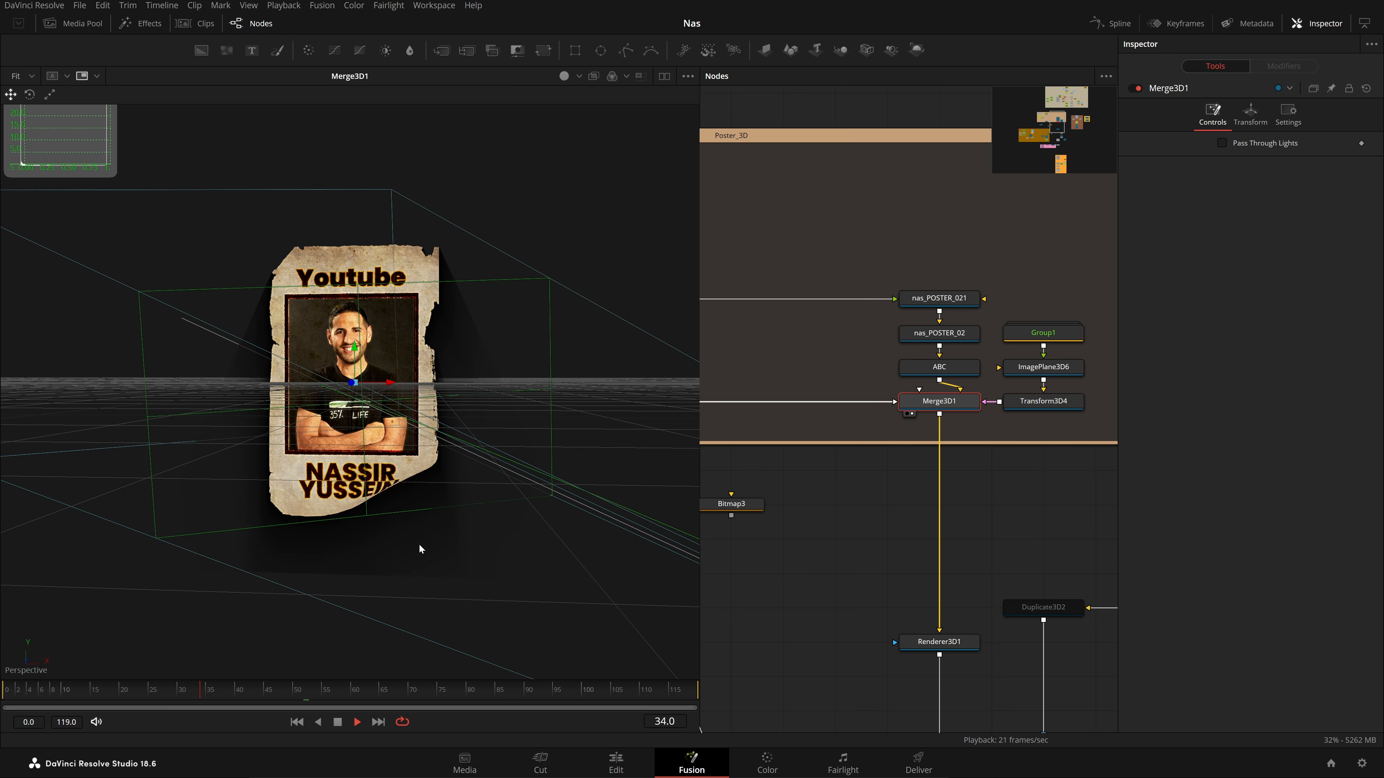
{"action": "left_click_drag", "start_coordinate": [420, 545], "coordinate": [500, 549]}
View and play Renderer3D1's render: the poster with soft shadow over transparency
{"action": "left_click_drag", "start_coordinate": [960, 451], "coordinate": [896, 283]}
{"action": "key", "text": "space"}
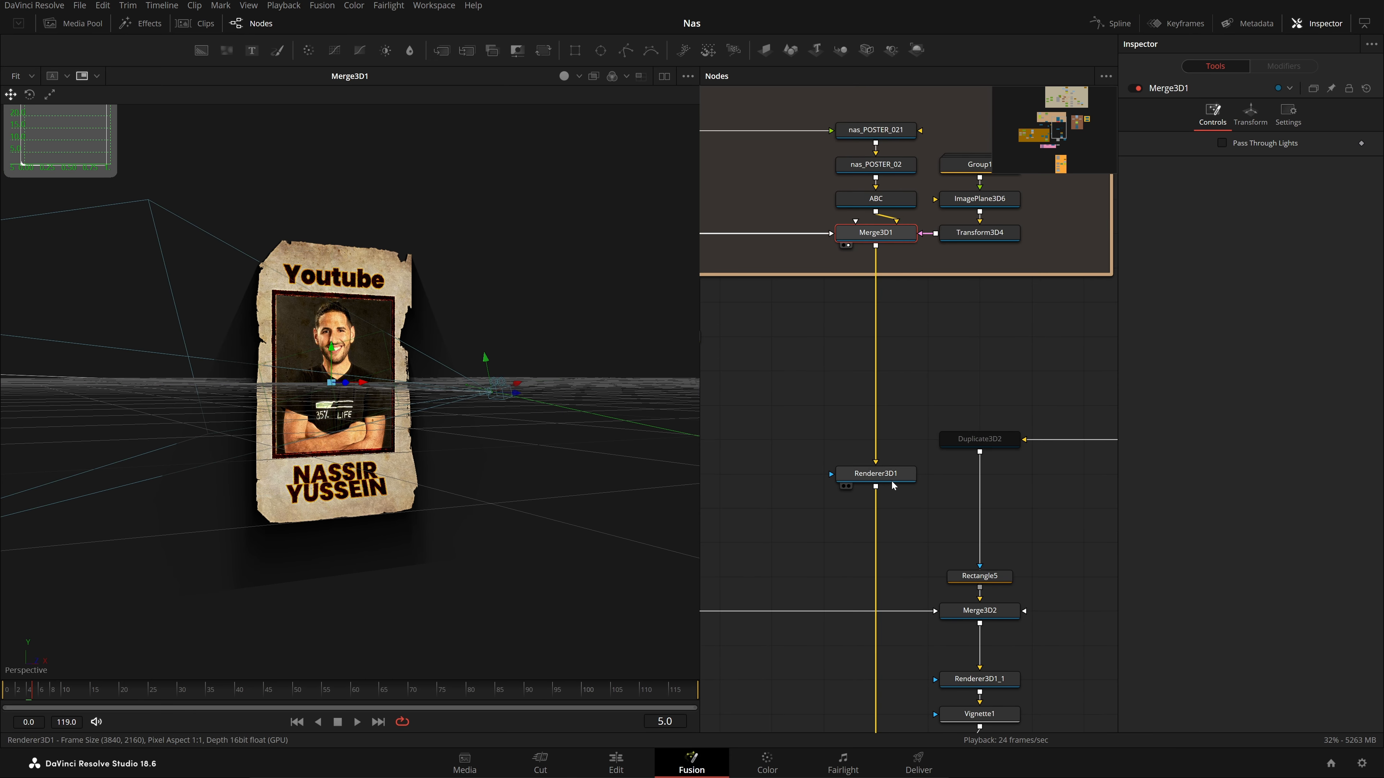
{"action": "left_click", "coordinate": [892, 483]}
{"action": "key", "text": "1"}
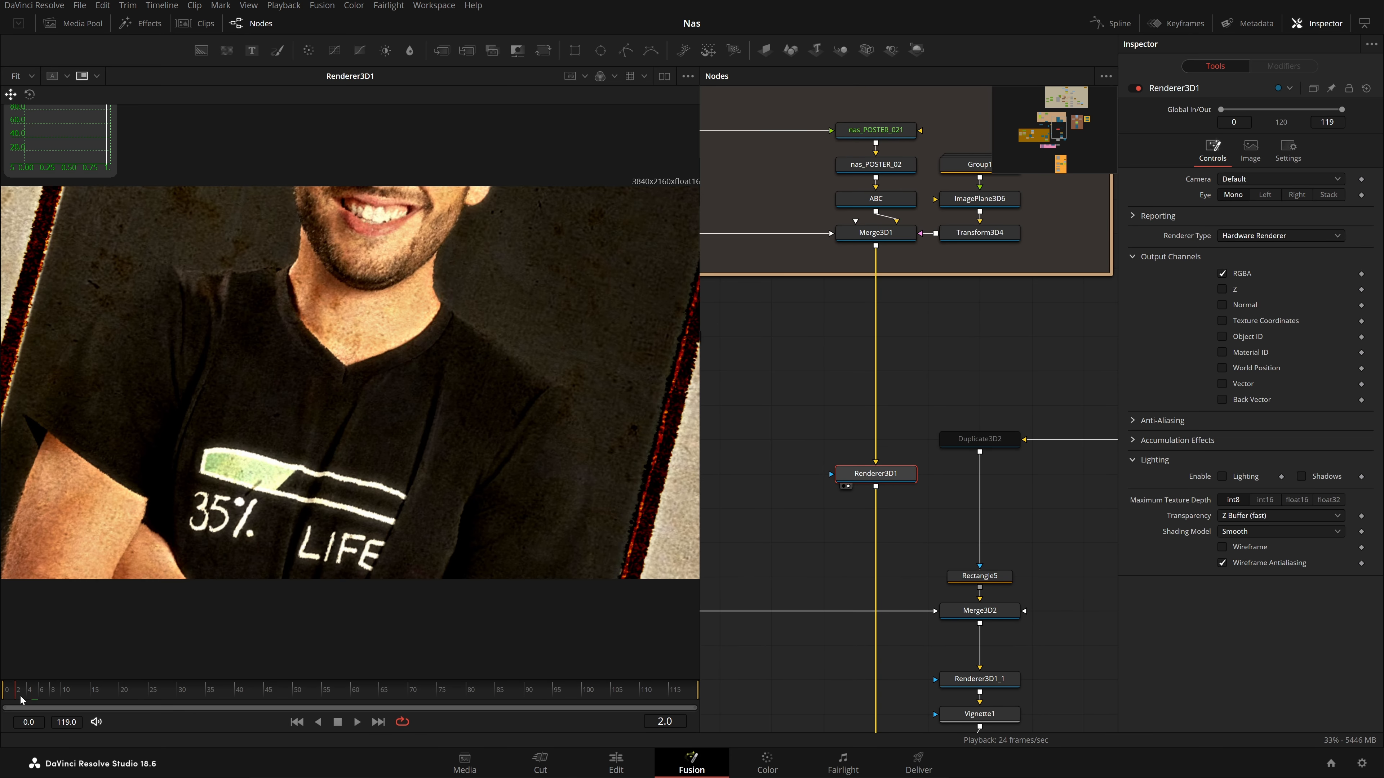
{"action": "key", "text": "space"}
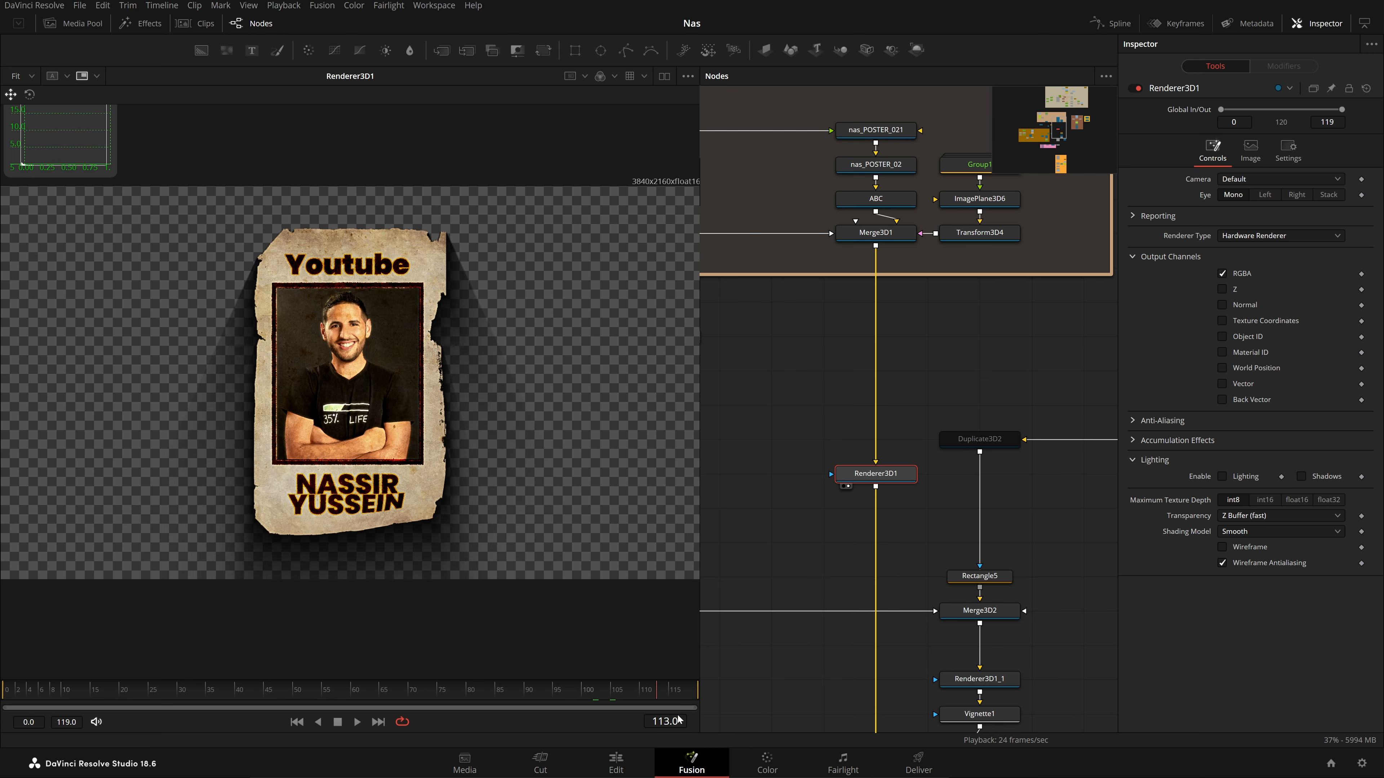
{"action": "scroll", "coordinate": [928, 449], "scroll_direction": "down", "scroll_amount": 5}
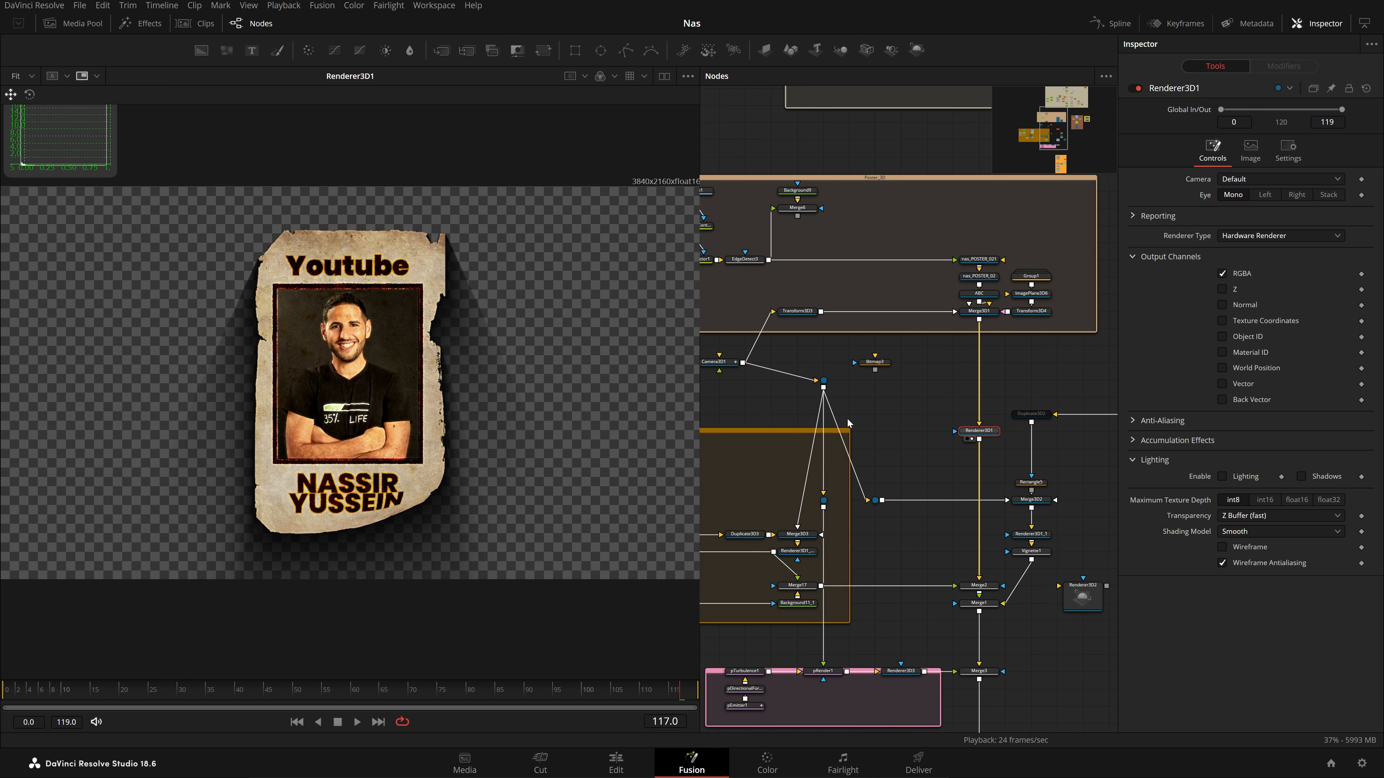
{"action": "scroll", "coordinate": [881, 387], "scroll_direction": "up", "scroll_amount": 5}
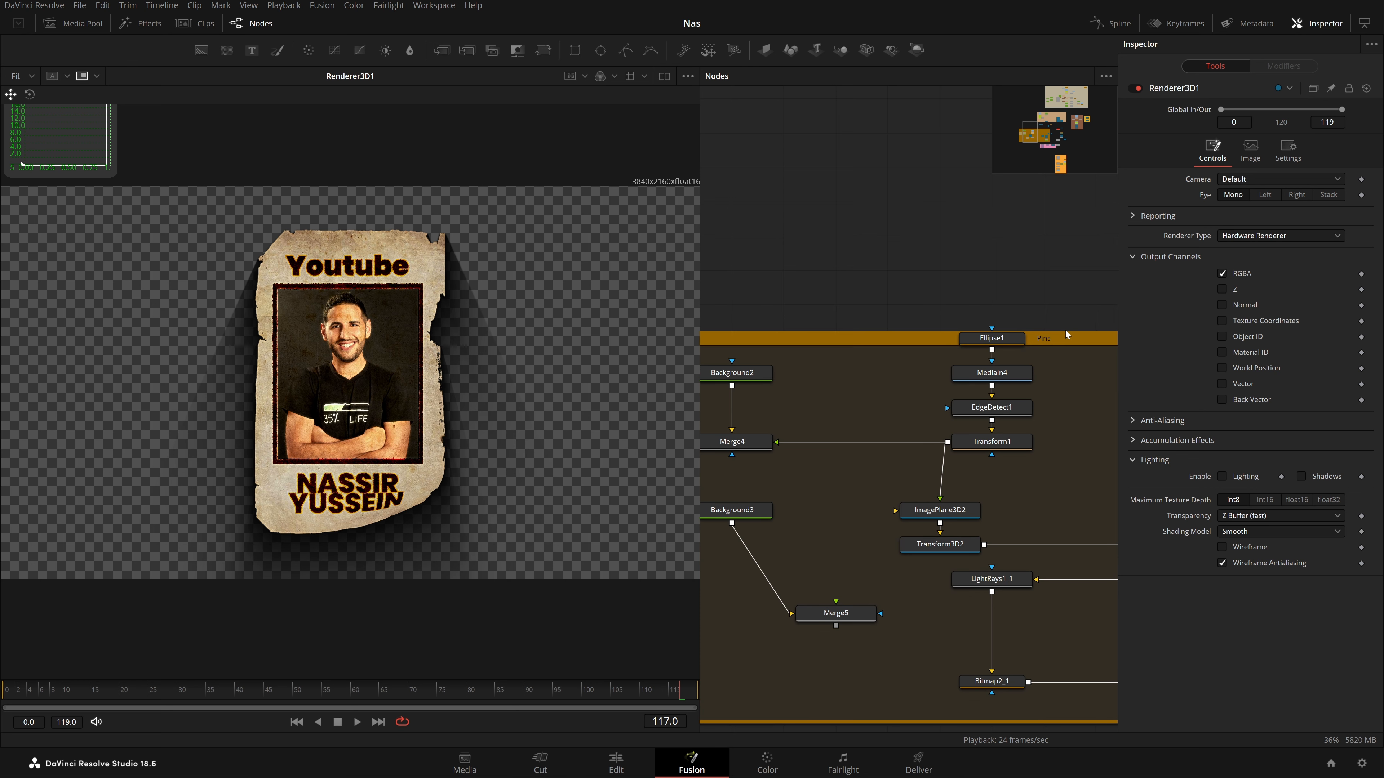
{"action": "scroll", "coordinate": [889, 505], "scroll_direction": "down", "scroll_amount": 6}
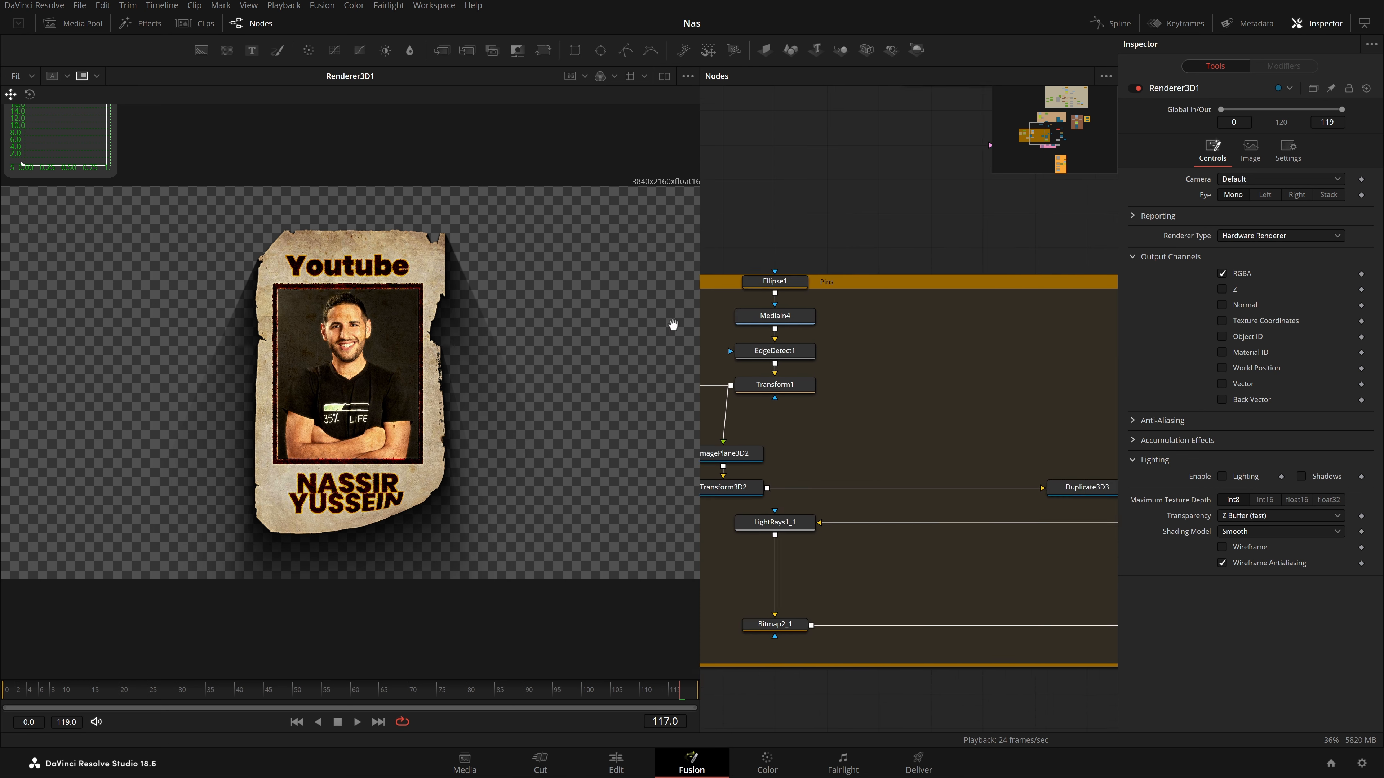
{"action": "scroll", "coordinate": [987, 383], "scroll_direction": "up", "scroll_amount": 4}
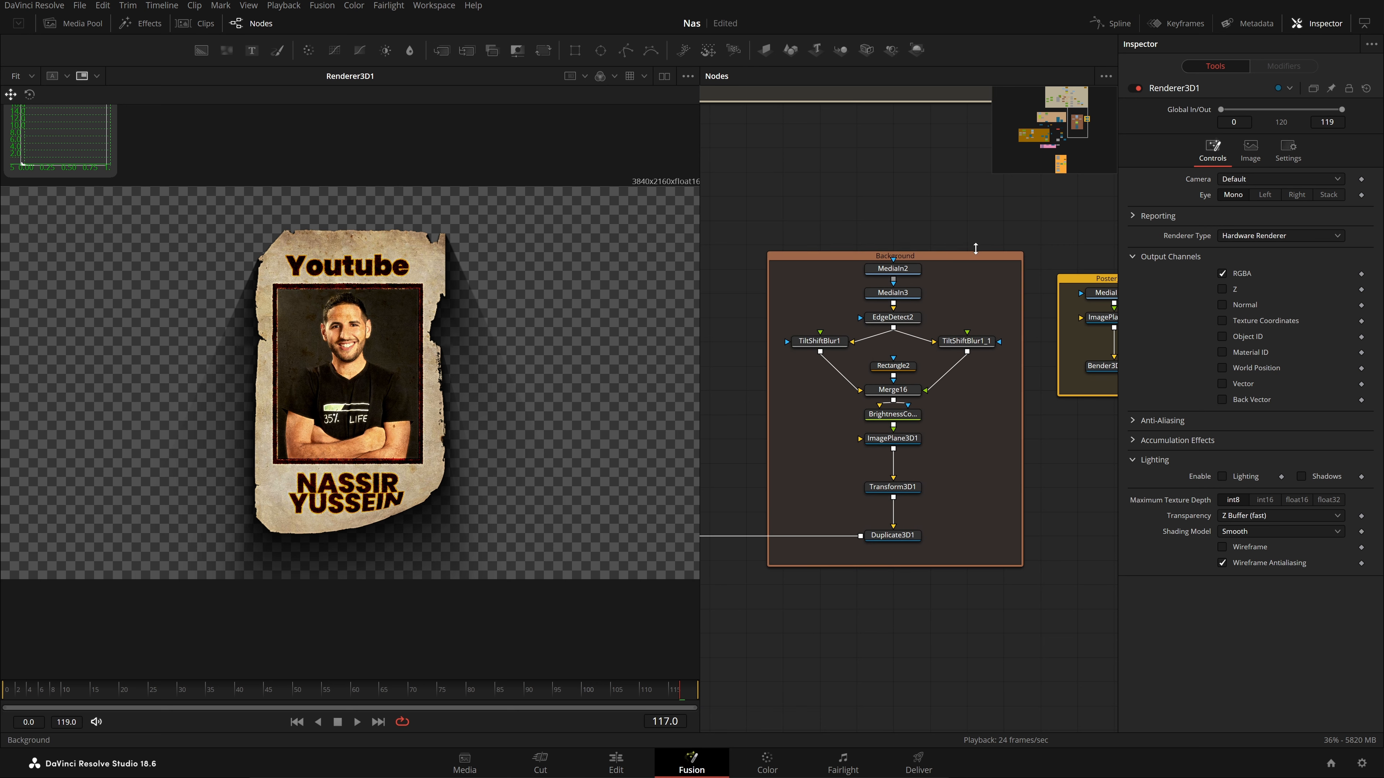
Preview the MediaIn2, MediaIn3 and EdgeDetect2 wood textures, fitted to the viewer
{"action": "left_click", "coordinate": [893, 268]}
{"action": "key", "text": "1"}
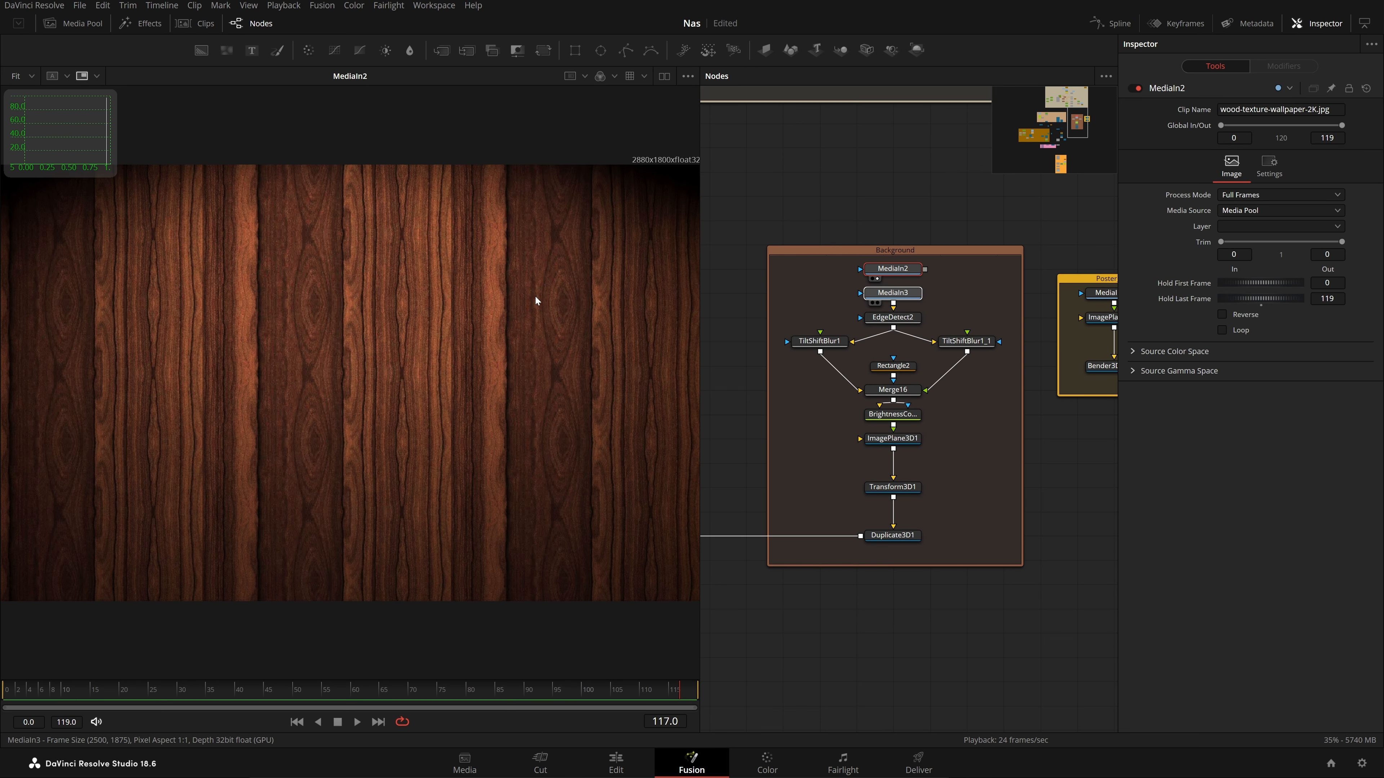
{"action": "left_click_drag", "start_coordinate": [535, 297], "coordinate": [535, 298]}
{"action": "left_click_drag", "start_coordinate": [902, 320], "coordinate": [605, 292]}
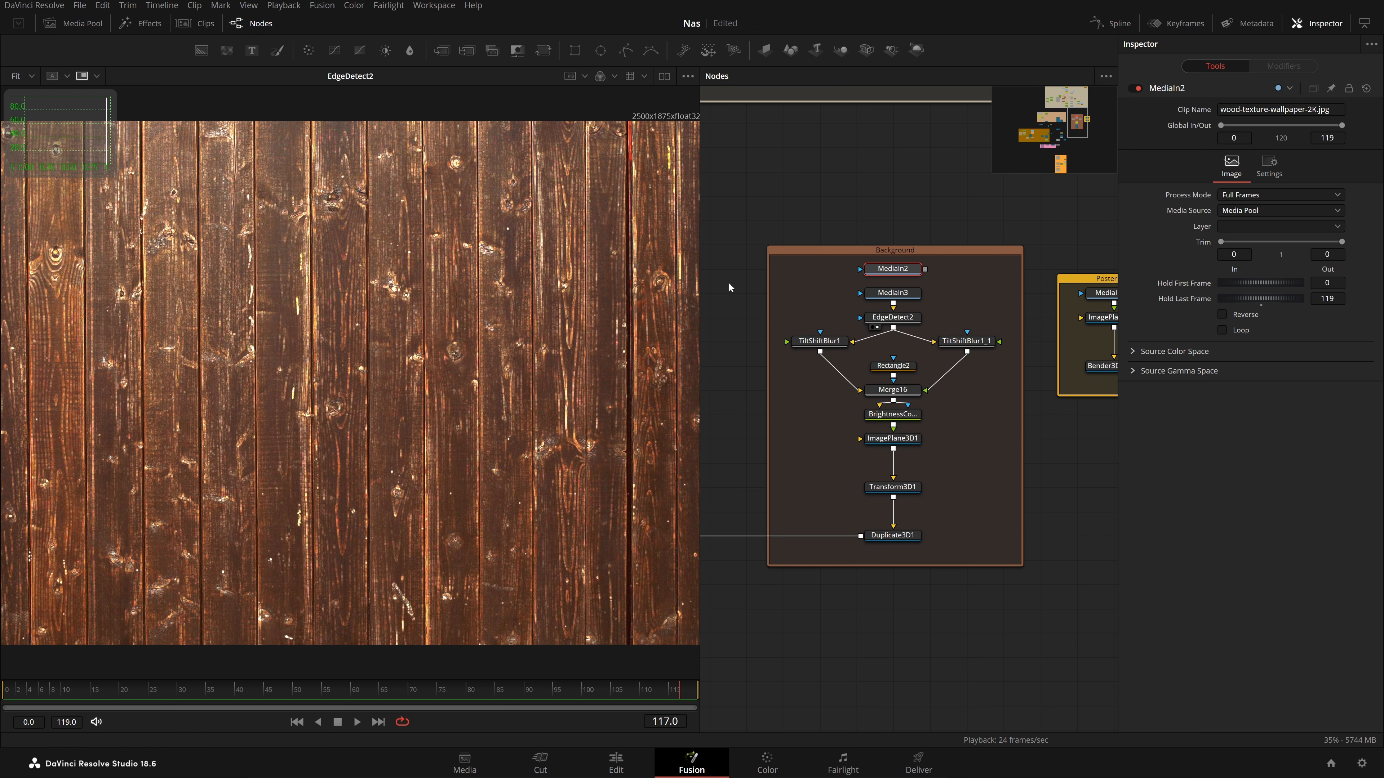
{"action": "scroll", "coordinate": [430, 333], "scroll_direction": "down", "scroll_amount": 2}
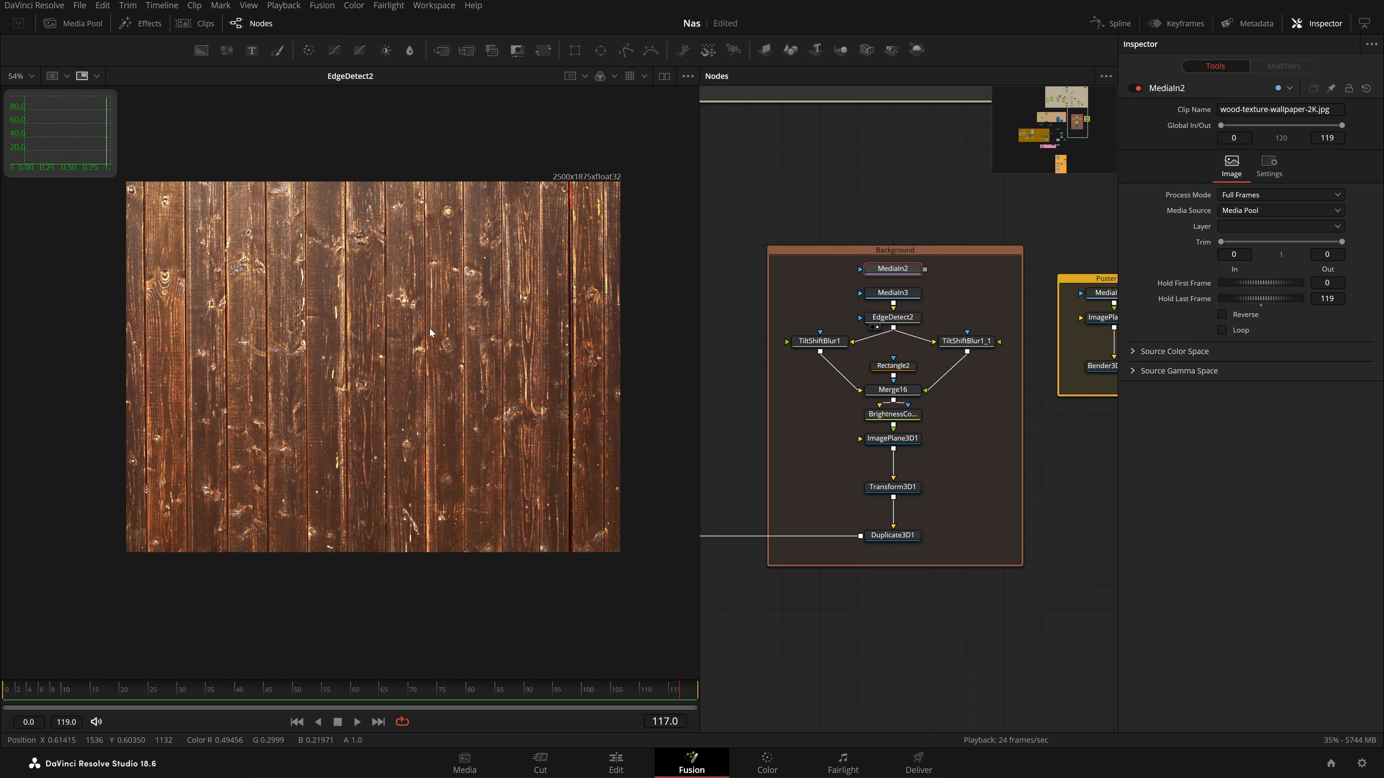
{"action": "key", "text": "ctrl+f"}
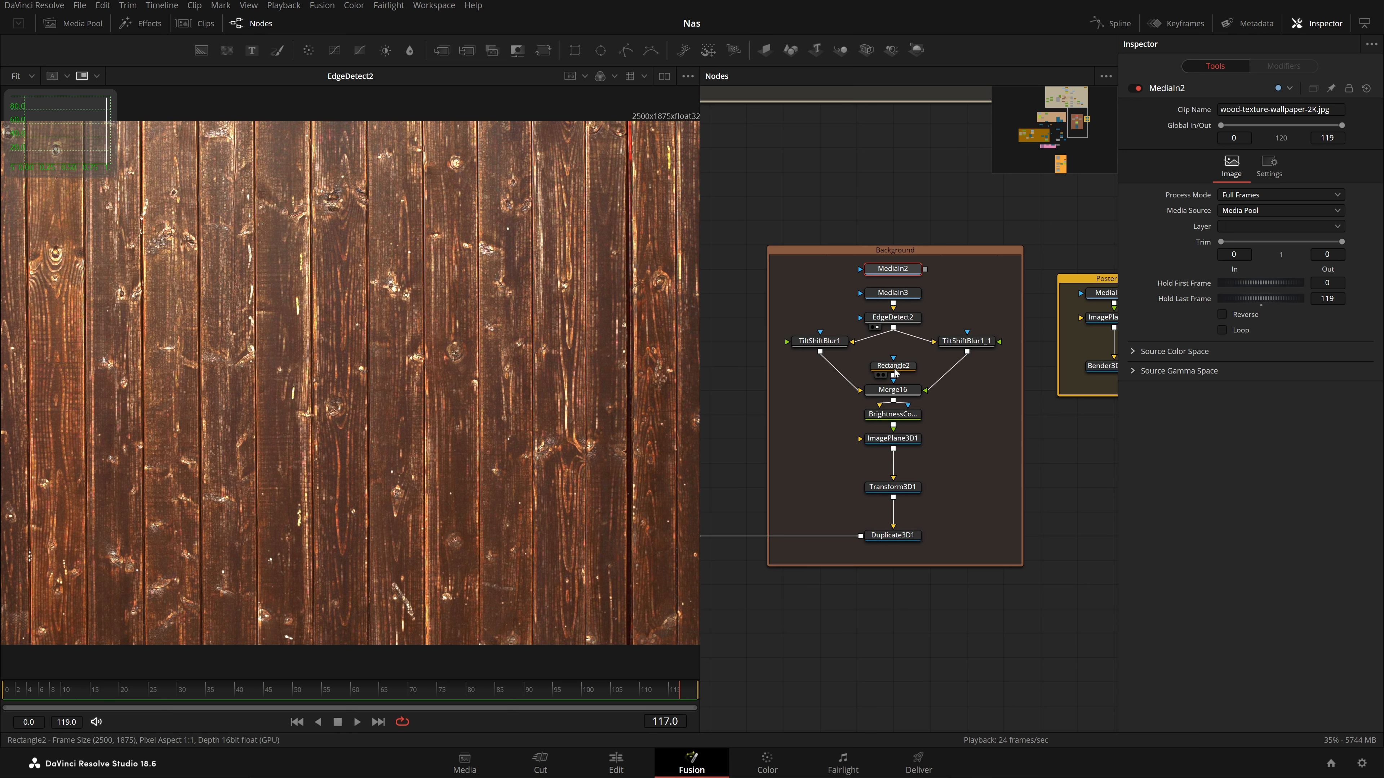
Inspect the TiltShiftBlur1 settings, Rectangle2 mask and Merge16 result
{"action": "left_click", "coordinate": [818, 341]}
{"action": "key", "text": "1"}
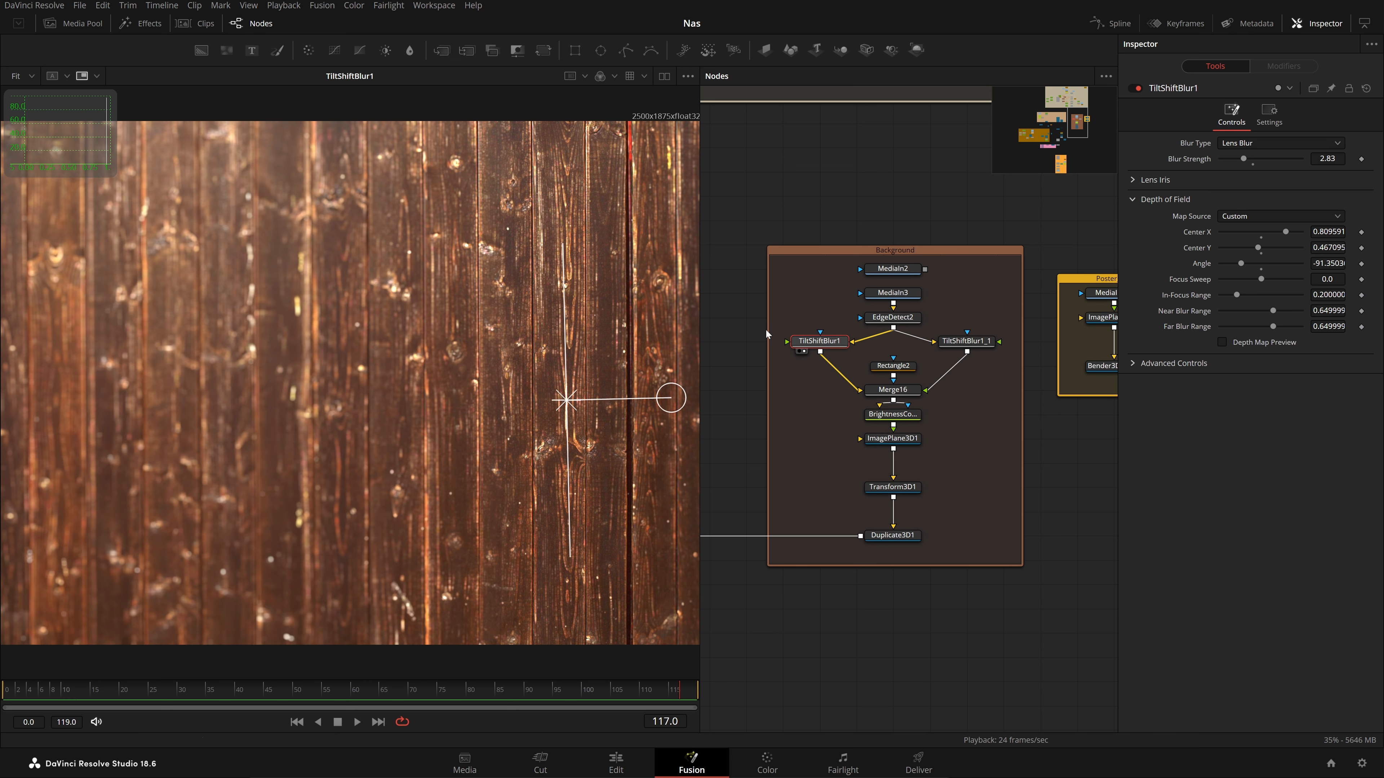
{"action": "key", "text": "1"}
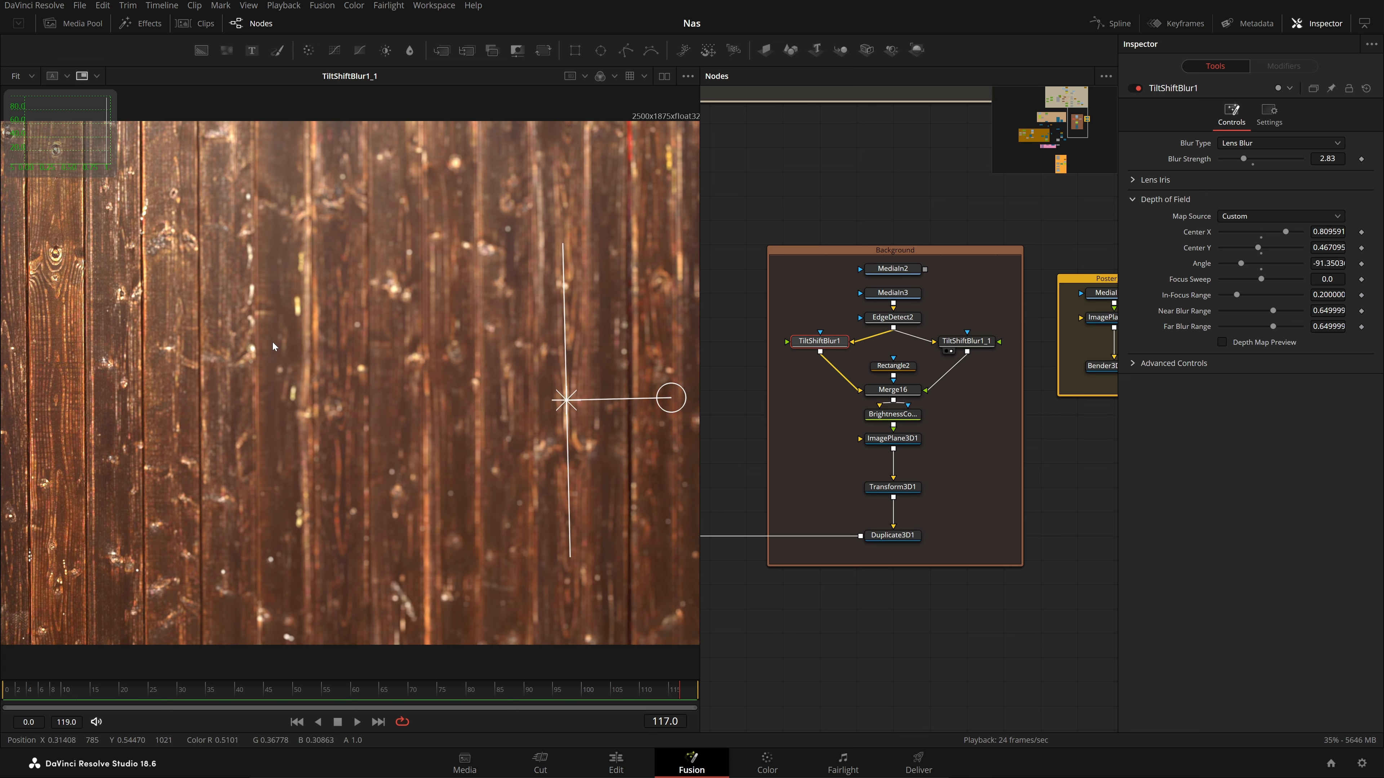
{"action": "left_click", "coordinate": [973, 342]}
{"action": "left_click", "coordinate": [833, 345]}
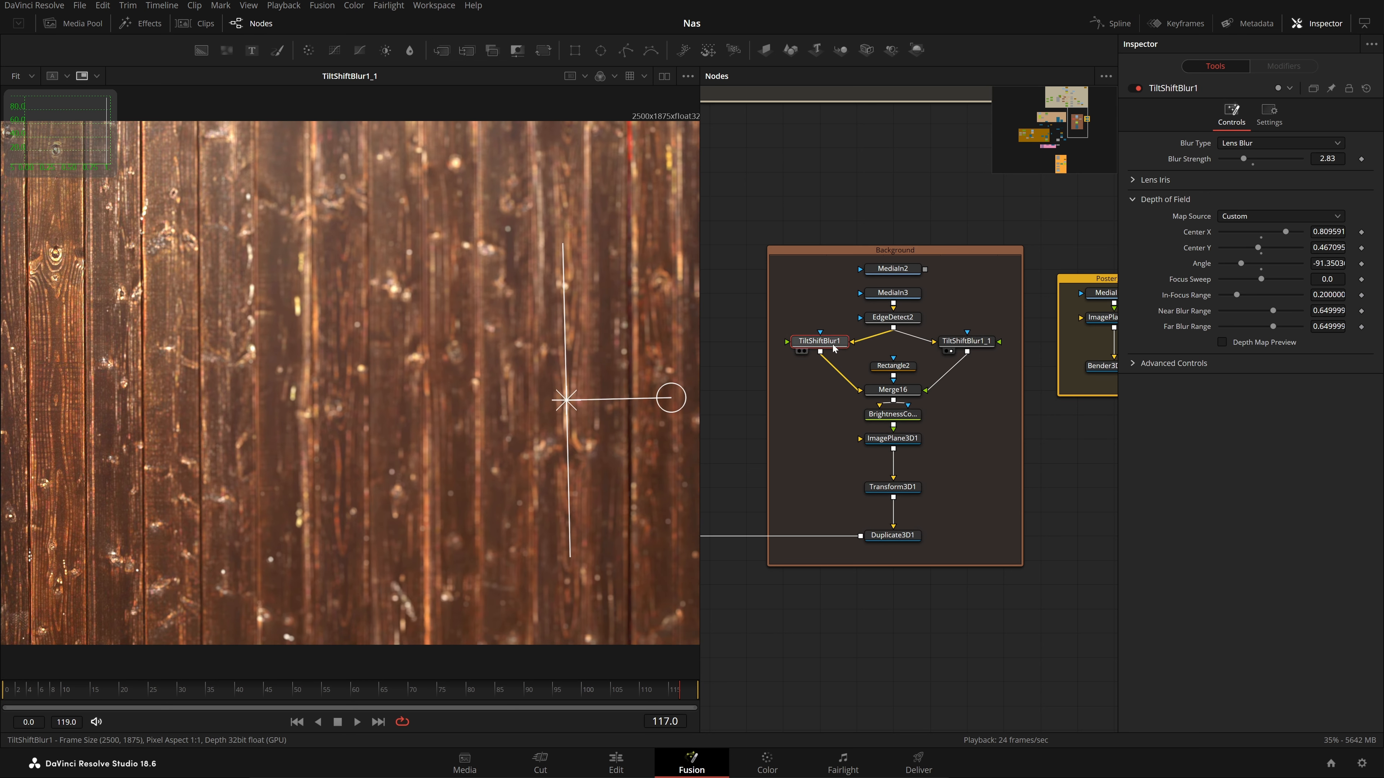
{"action": "left_click", "coordinate": [904, 368]}
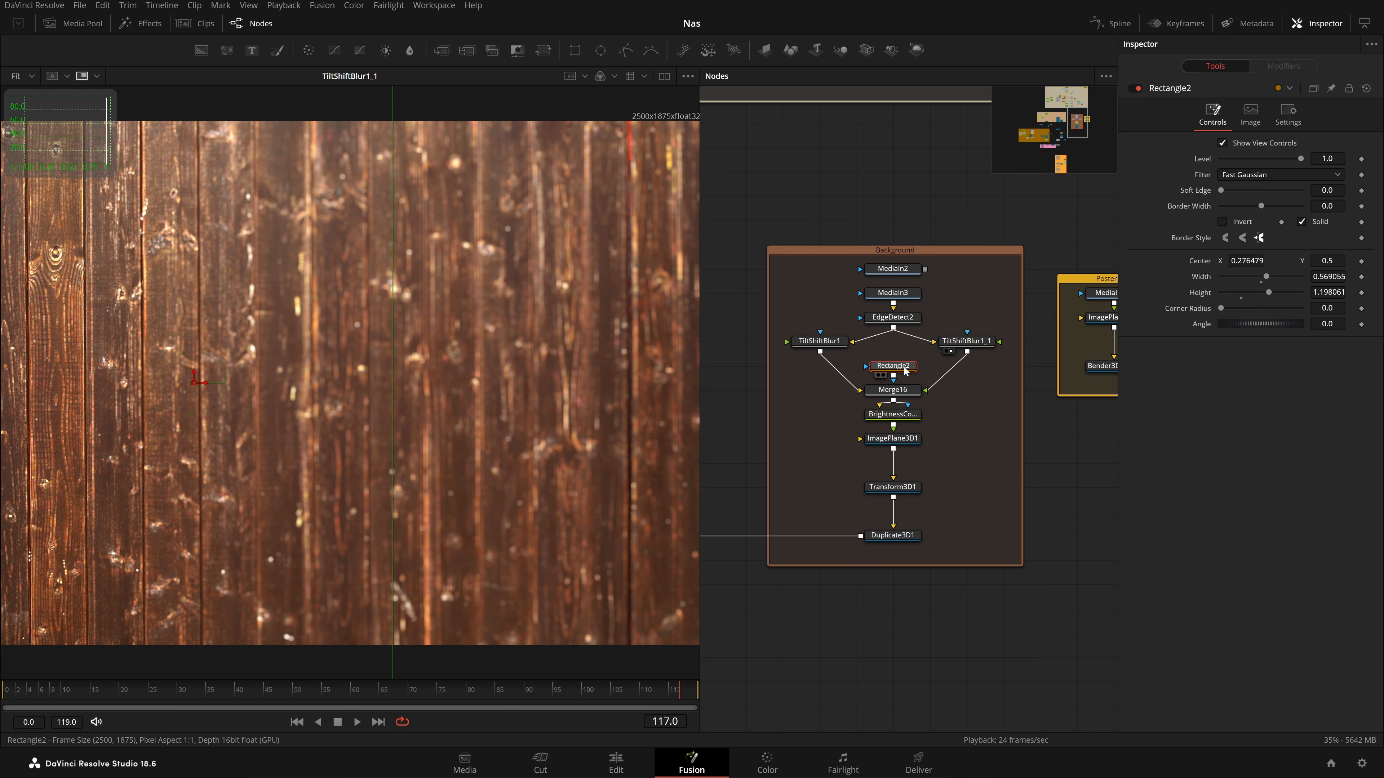
{"action": "left_click", "coordinate": [905, 390]}
{"action": "key", "text": "1"}
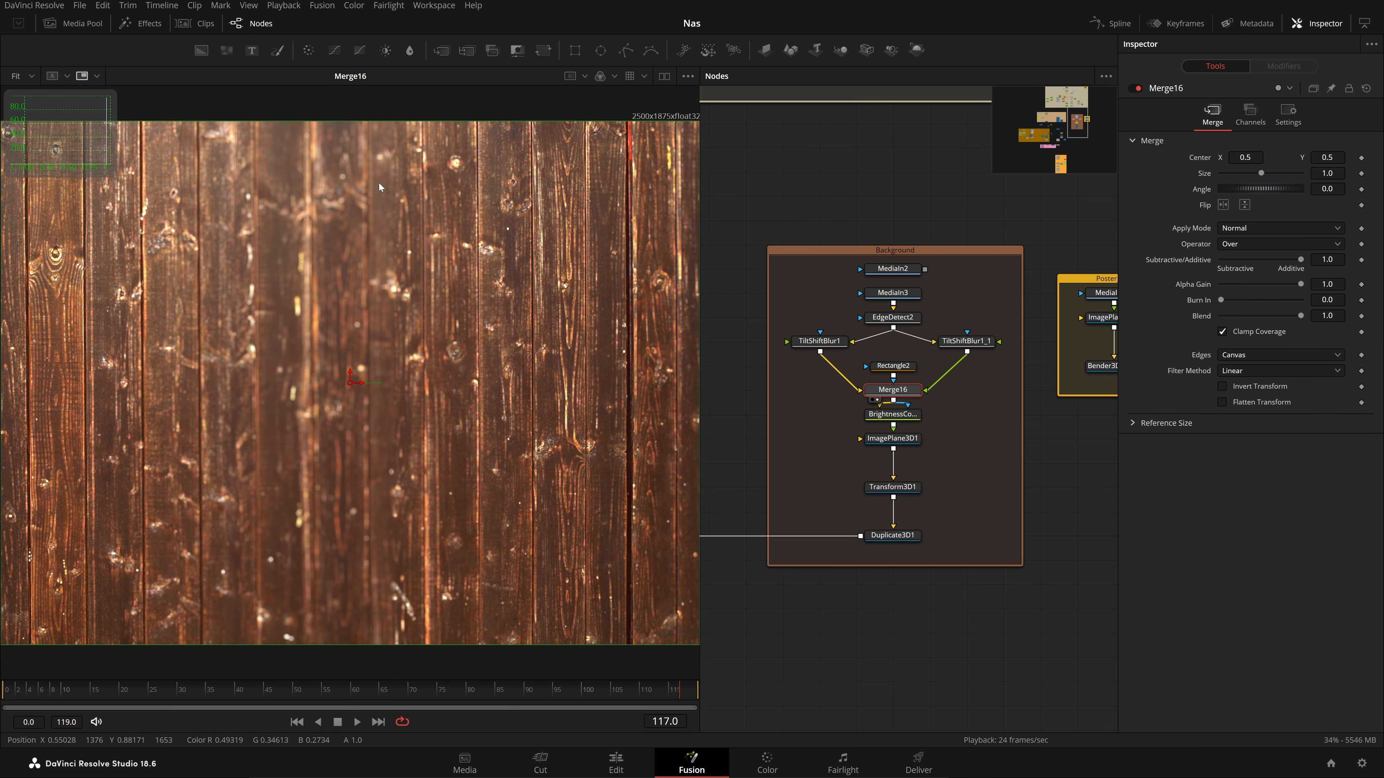
View BrightnessContrast3, the ImagePlane3D1 wood plane in 3D and the Duplicate3D1 wall
{"action": "left_click", "coordinate": [899, 415]}
{"action": "key", "text": "1"}
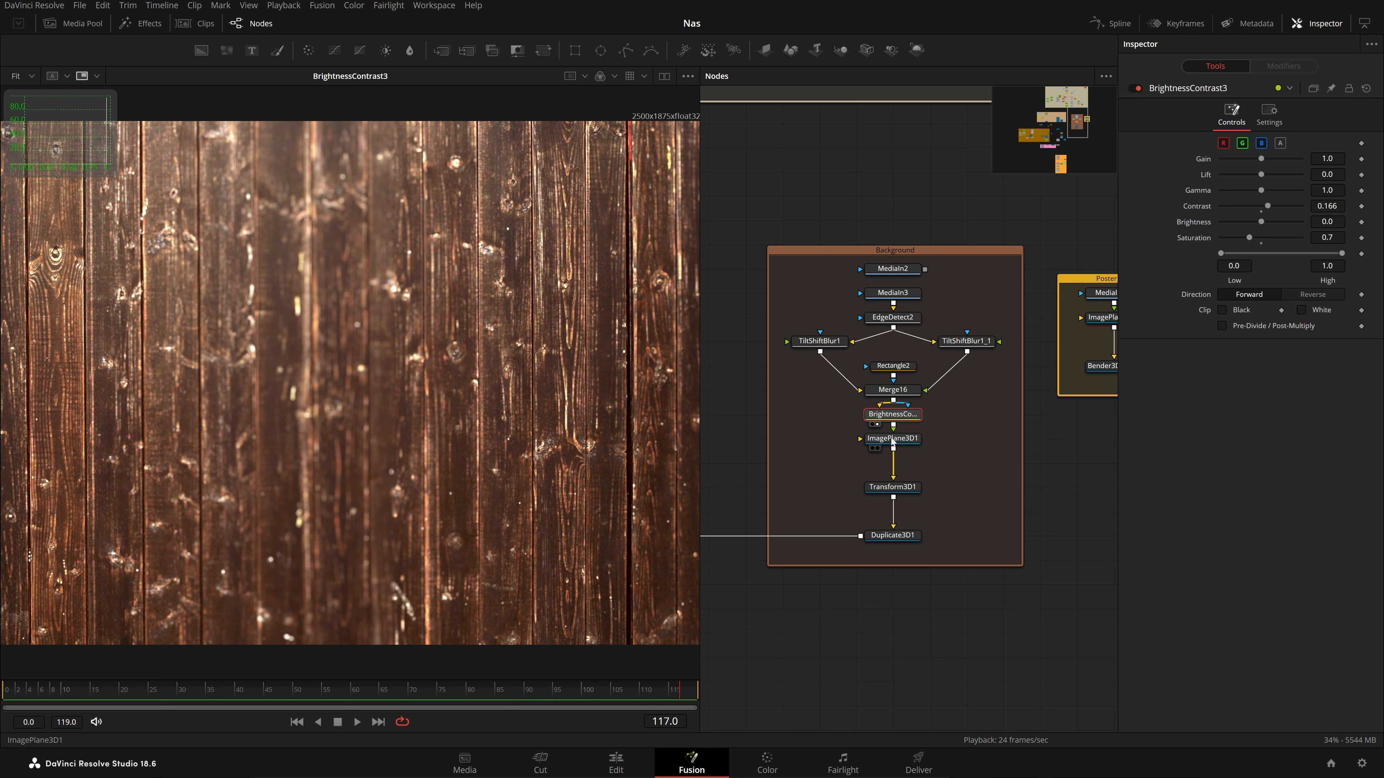
{"action": "left_click", "coordinate": [910, 441]}
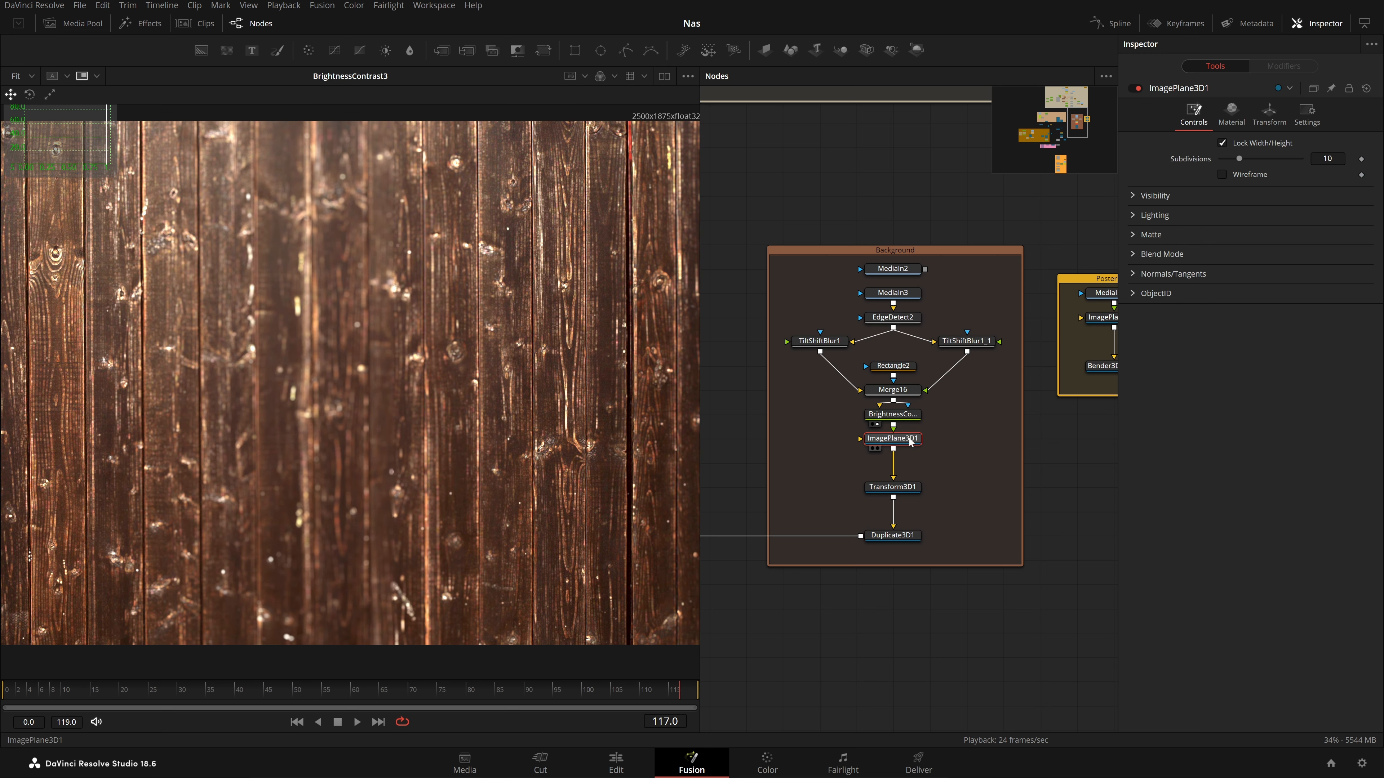
{"action": "key", "text": "1"}
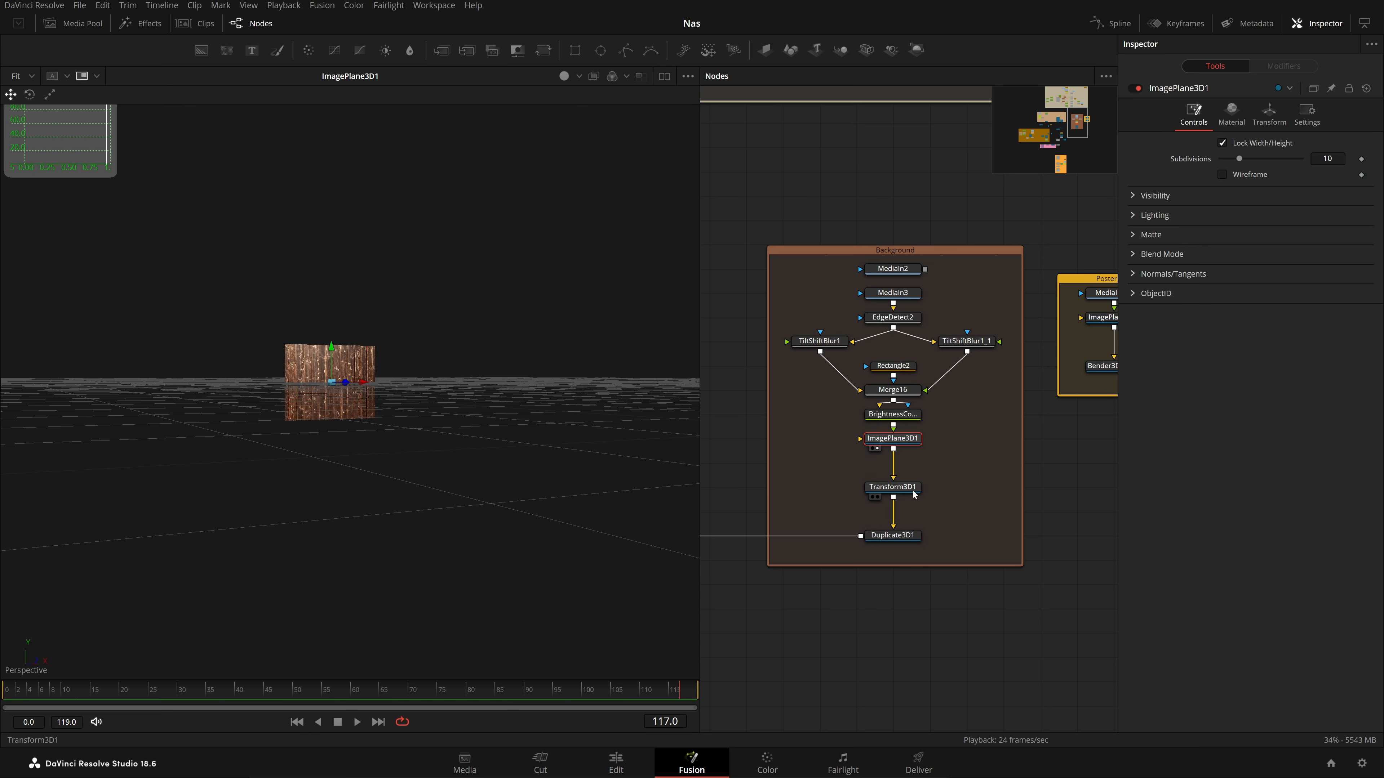
{"action": "left_click", "coordinate": [871, 545]}
Pull Rectangle5 out of the Duplicate3D2–Merge3D2 link and view the Renderer3D1_1 wall render
{"action": "left_click_drag", "start_coordinate": [867, 582], "coordinate": [1013, 586]}
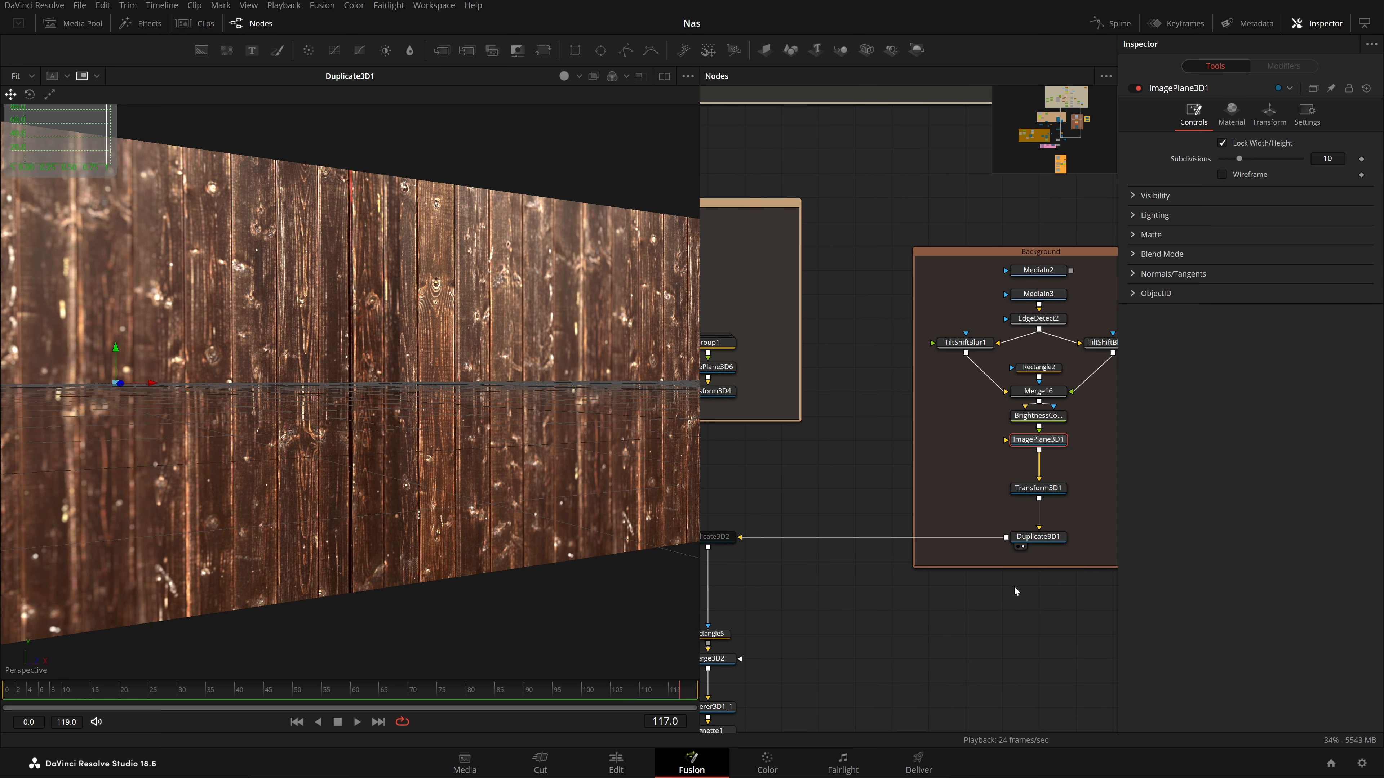
{"action": "left_click_drag", "start_coordinate": [874, 550], "coordinate": [1046, 527]}
{"action": "left_click_drag", "start_coordinate": [918, 555], "coordinate": [965, 464]}
{"action": "scroll", "coordinate": [961, 485], "scroll_direction": "up", "scroll_amount": 2}
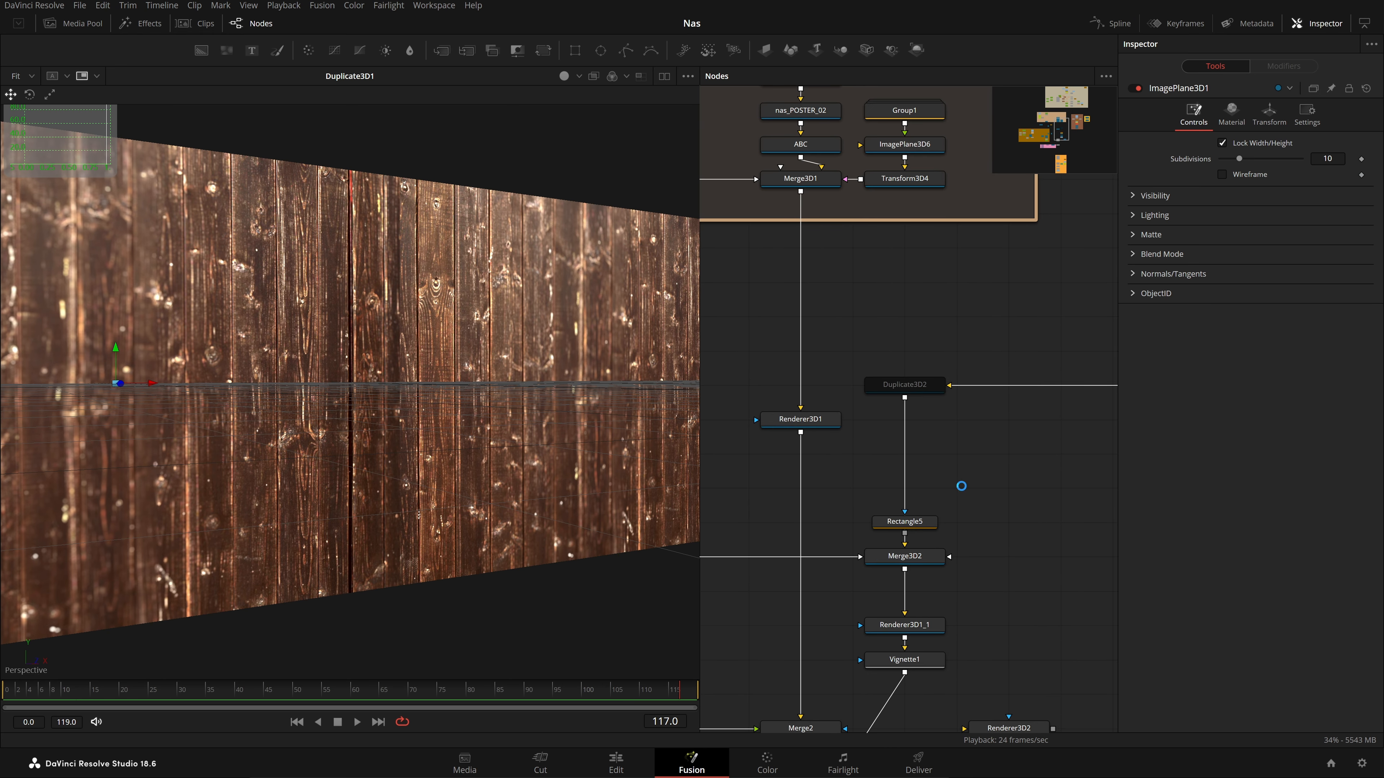
{"action": "left_click", "coordinate": [921, 557]}
{"action": "left_click_drag", "start_coordinate": [928, 525], "coordinate": [990, 526]}
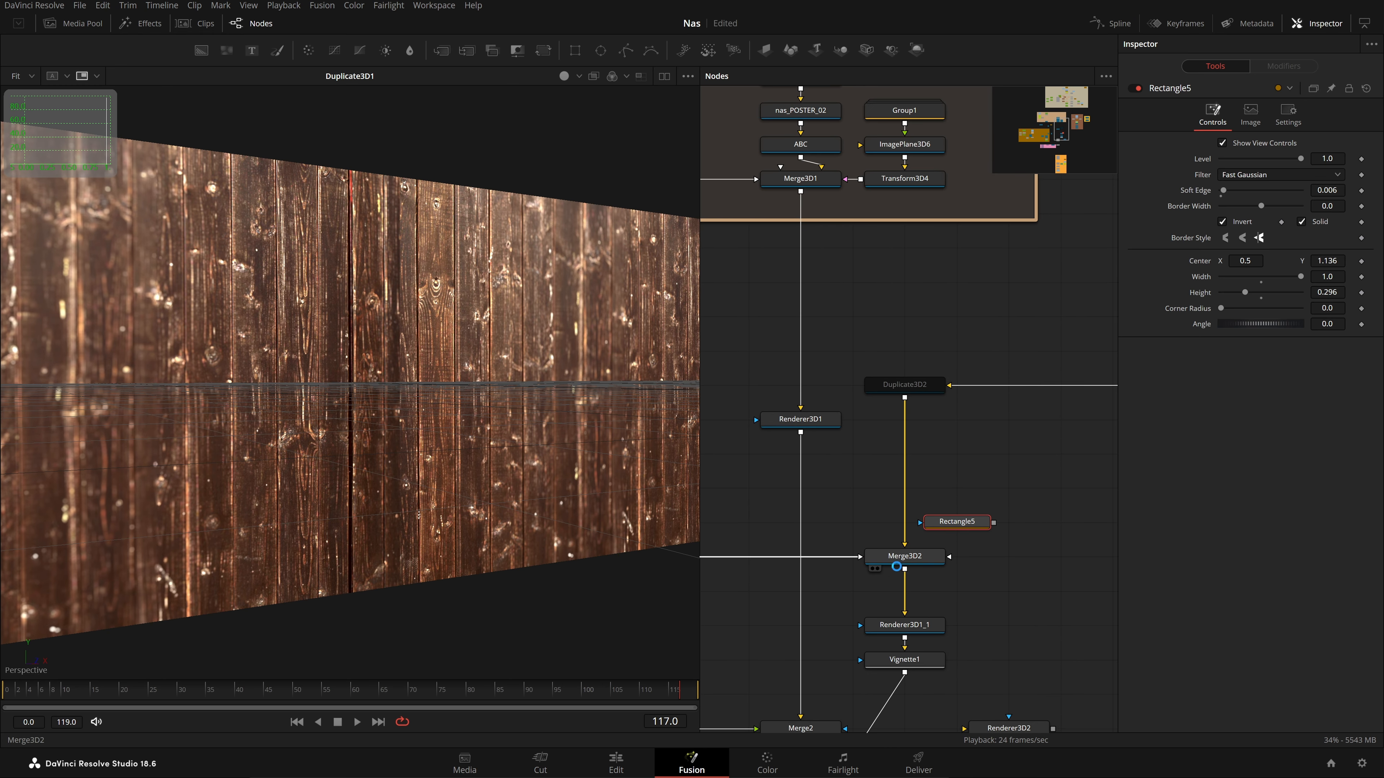
{"action": "left_click", "coordinate": [878, 568]}
{"action": "scroll", "coordinate": [931, 569], "scroll_direction": "down", "scroll_amount": 2}
{"action": "scroll", "coordinate": [931, 570], "scroll_direction": "up", "scroll_amount": 2}
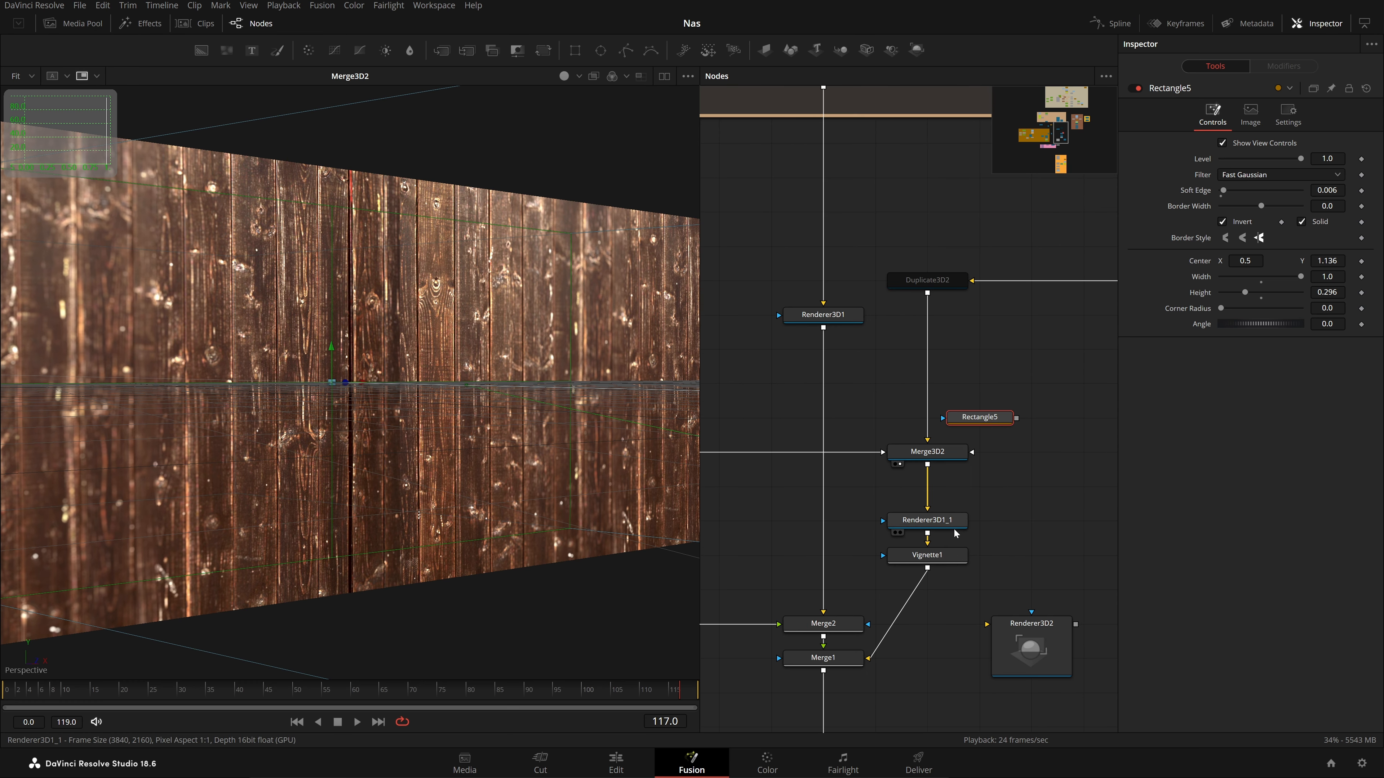
{"action": "key", "text": "1"}
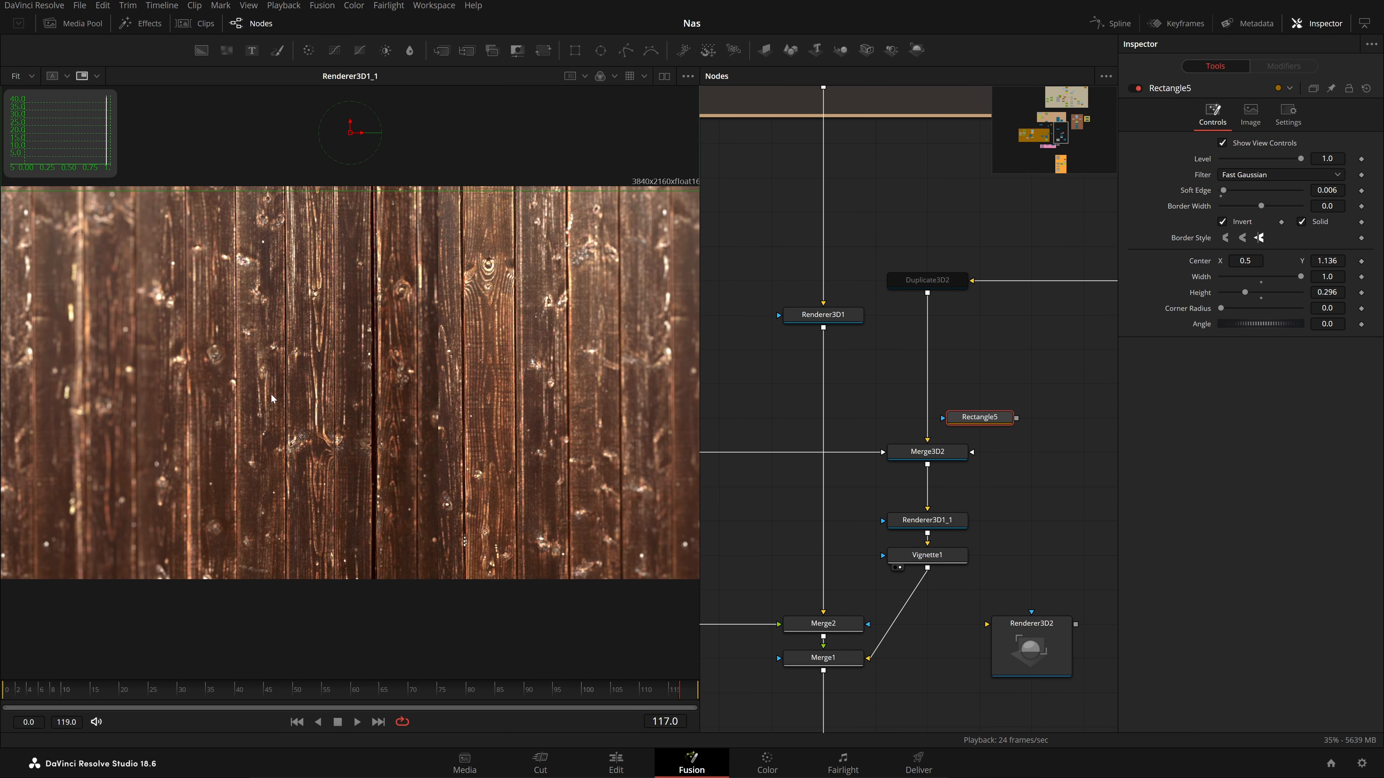
View the Merge1 poster composite and Vignette1 wood, scrub the frames, then pan to Pins
{"action": "left_click_drag", "start_coordinate": [825, 616], "coordinate": [895, 545]}
{"action": "left_click", "coordinate": [893, 586]}
{"action": "key", "text": "1"}
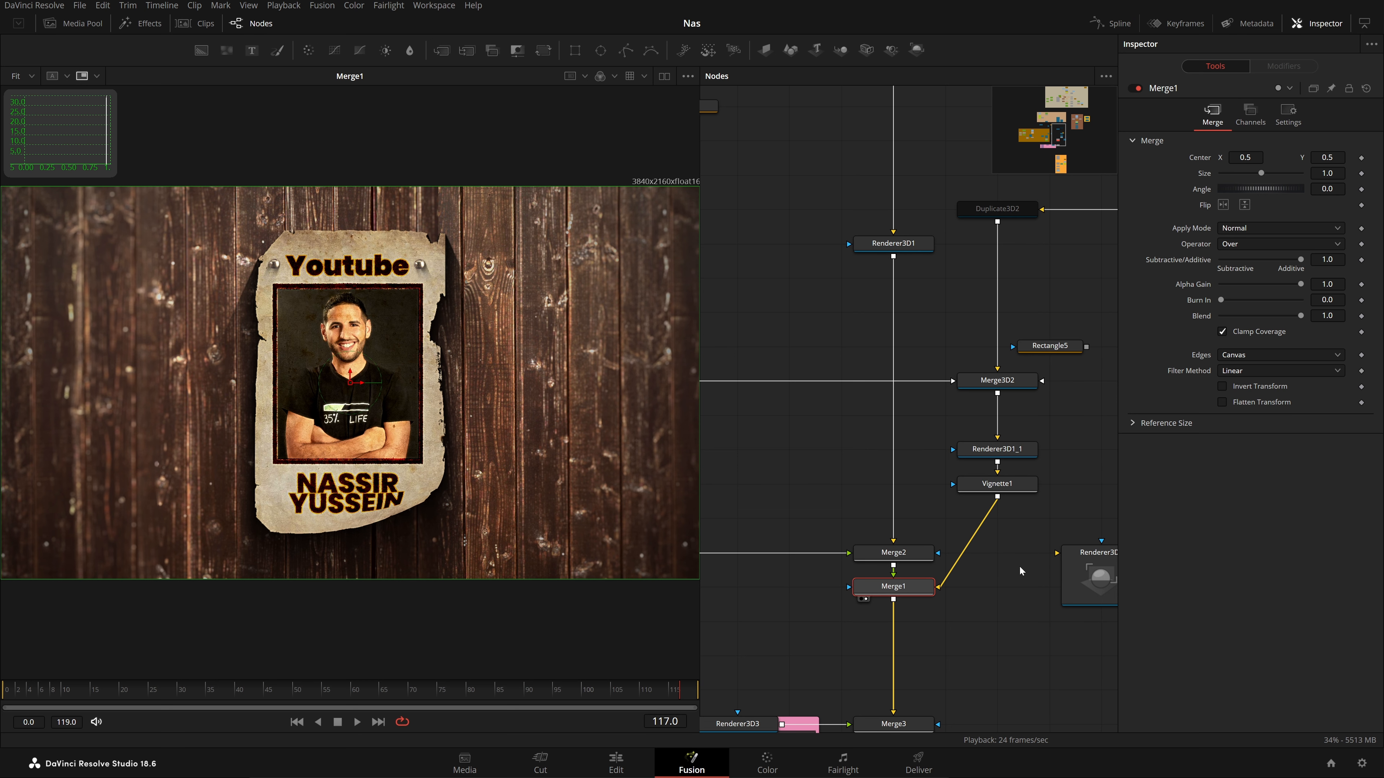
{"action": "left_click_drag", "start_coordinate": [997, 484], "coordinate": [375, 658]}
{"action": "left_click_drag", "start_coordinate": [275, 687], "coordinate": [696, 673]}
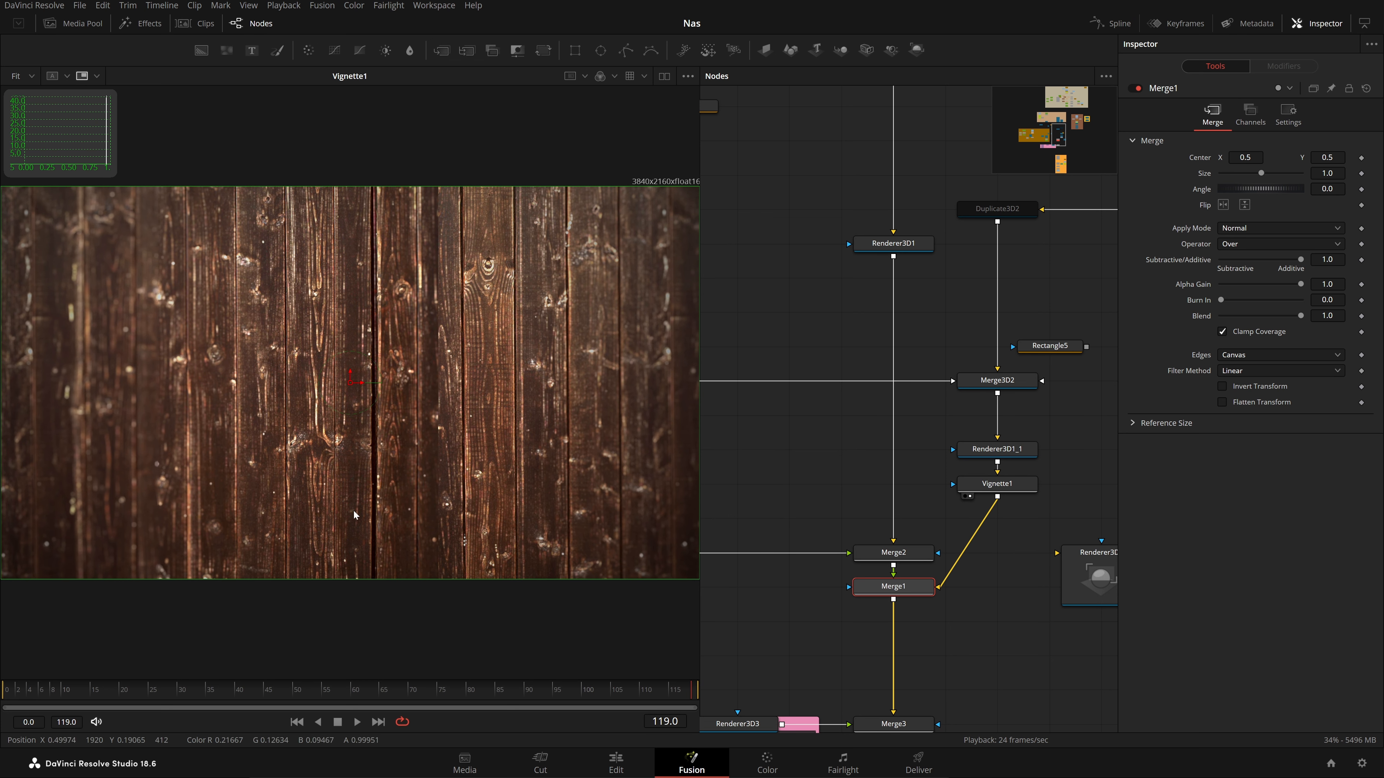
{"action": "left_click_drag", "start_coordinate": [1069, 406], "coordinate": [993, 396]}
{"action": "left_click_drag", "start_coordinate": [813, 422], "coordinate": [905, 371]}
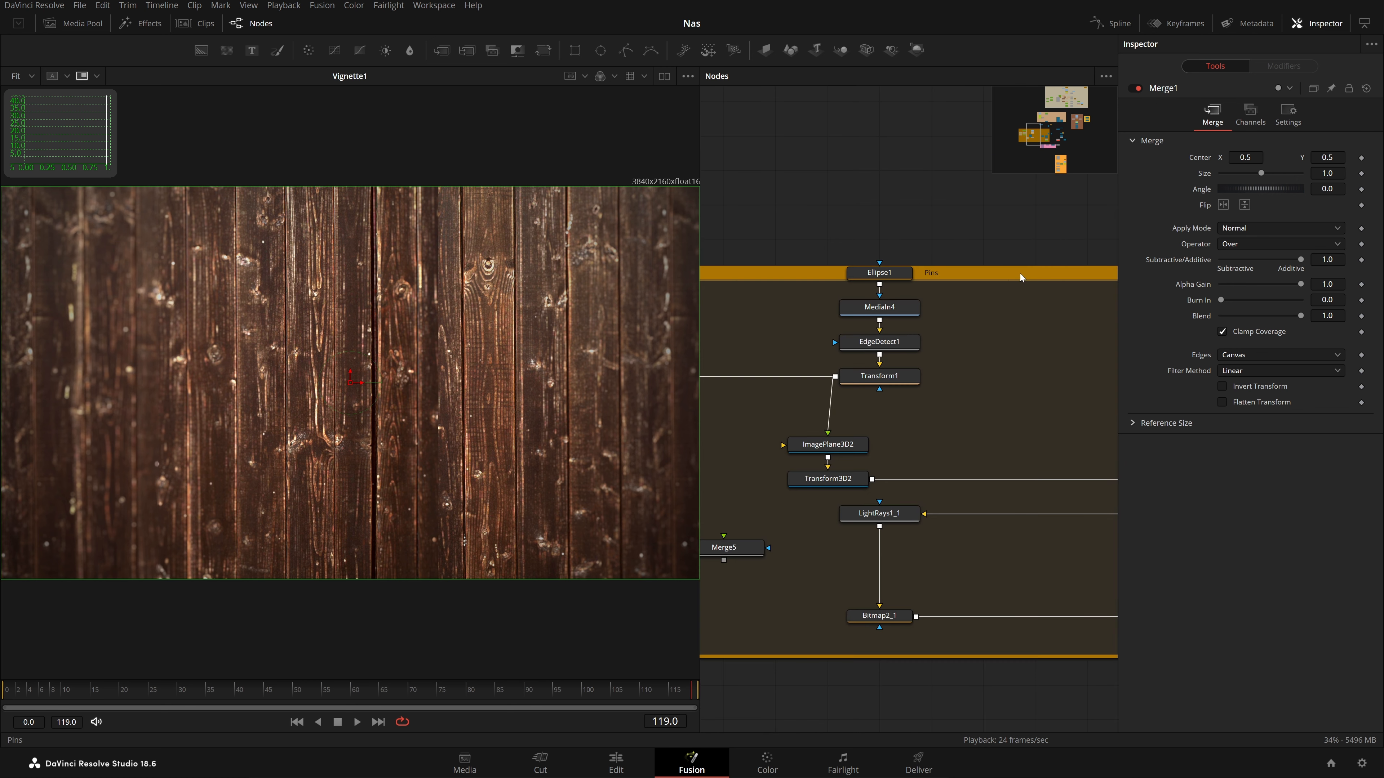
View the pin chain: MediaIn4 sphere texture, EdgeDetect1, Transform1 and the Transform3D2 pin
{"action": "left_click_drag", "start_coordinate": [1024, 267], "coordinate": [1025, 246]}
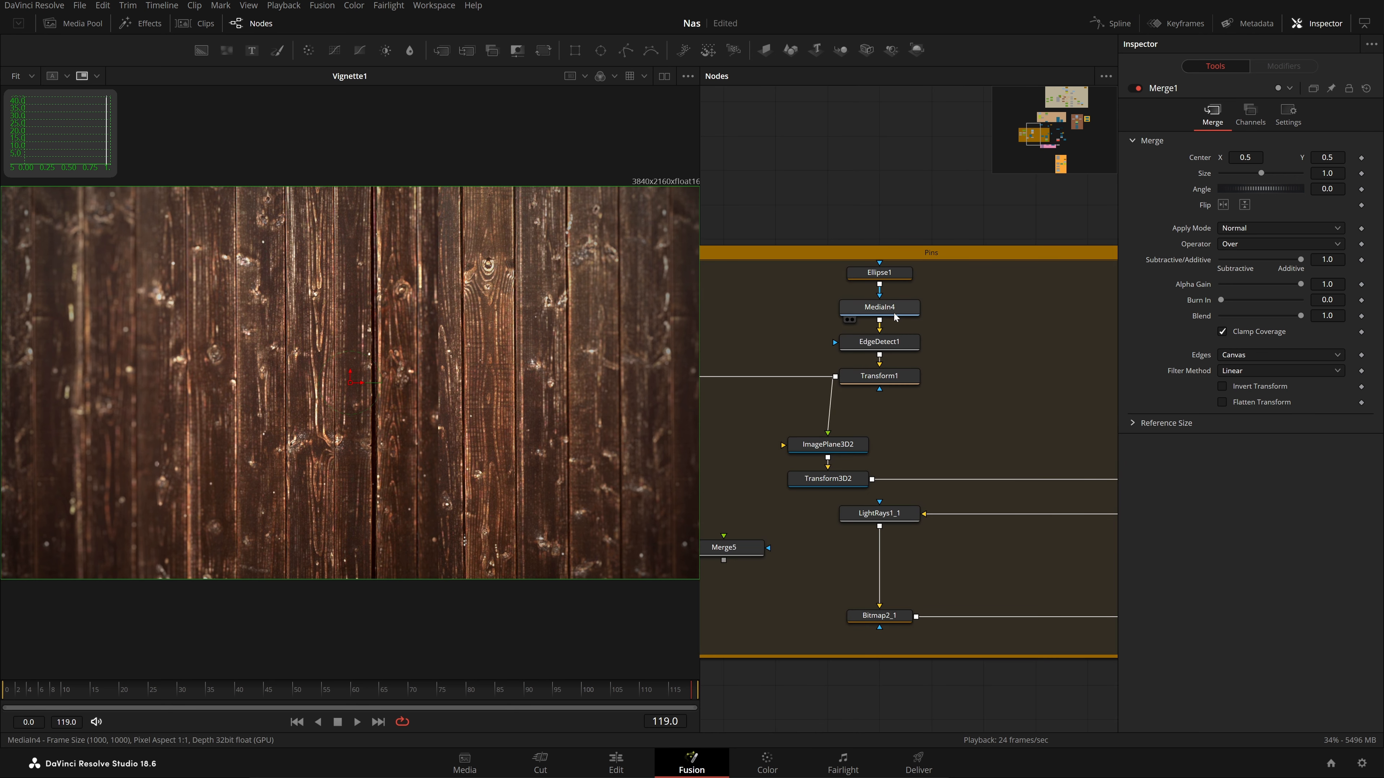
{"action": "left_click_drag", "start_coordinate": [896, 316], "coordinate": [382, 276]}
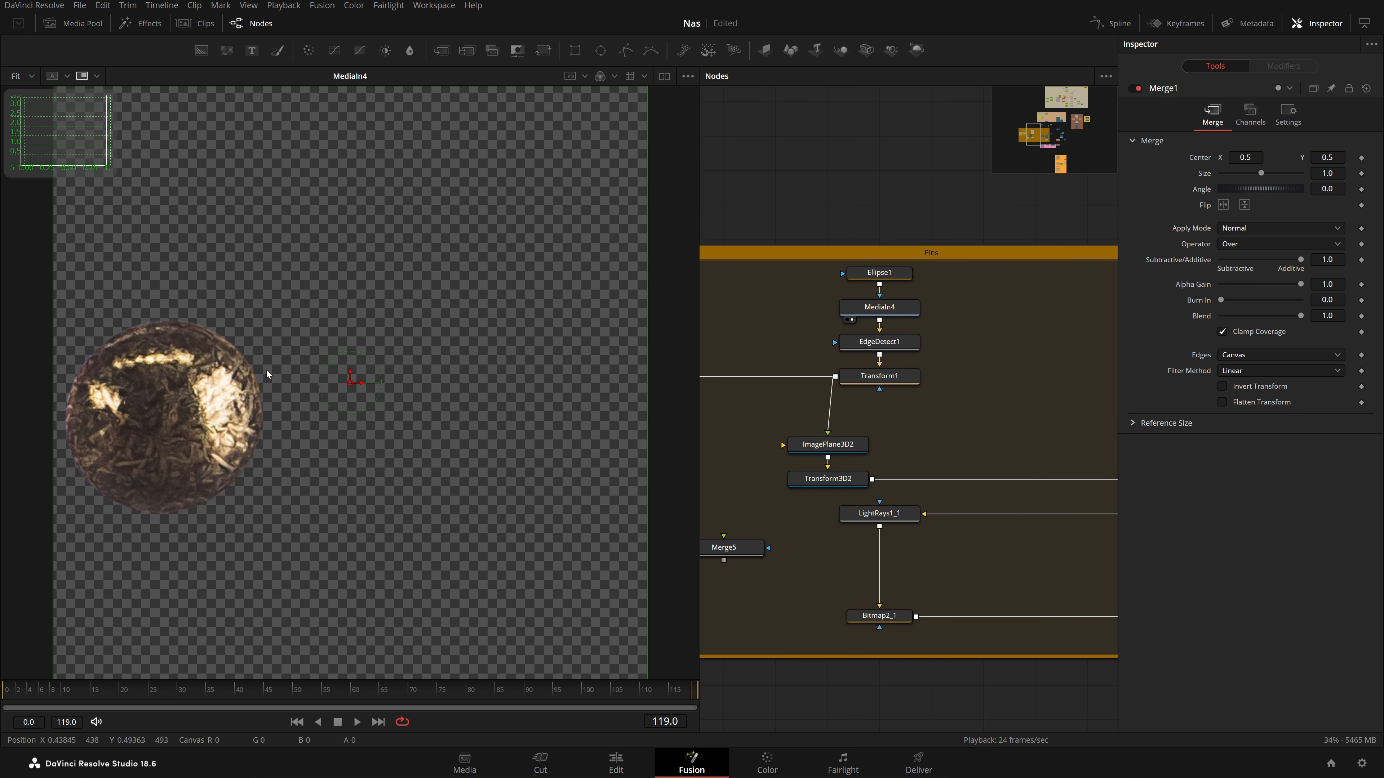
{"action": "key", "text": "2"}
{"action": "key", "text": "2"}
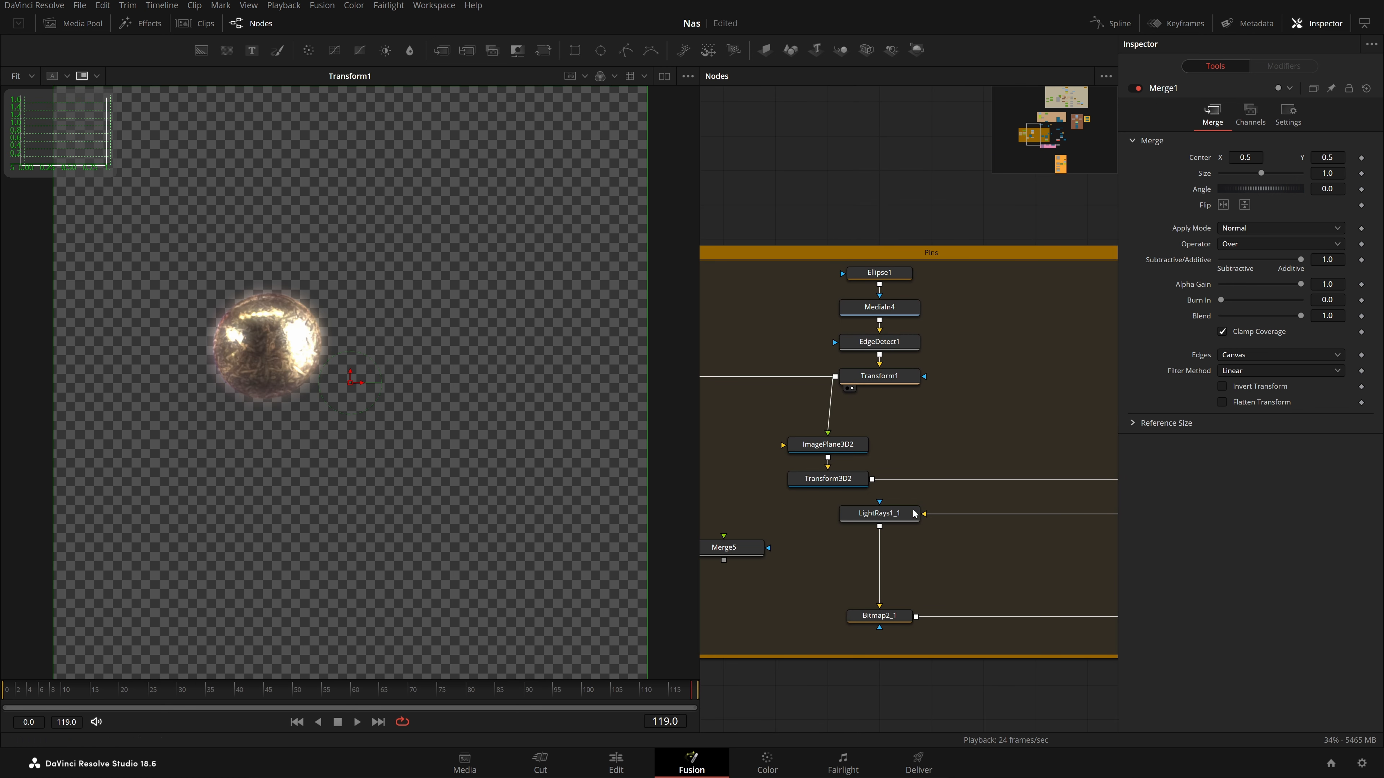
{"action": "scroll", "coordinate": [979, 497], "scroll_direction": "down", "scroll_amount": 2}
{"action": "key", "text": "2"}
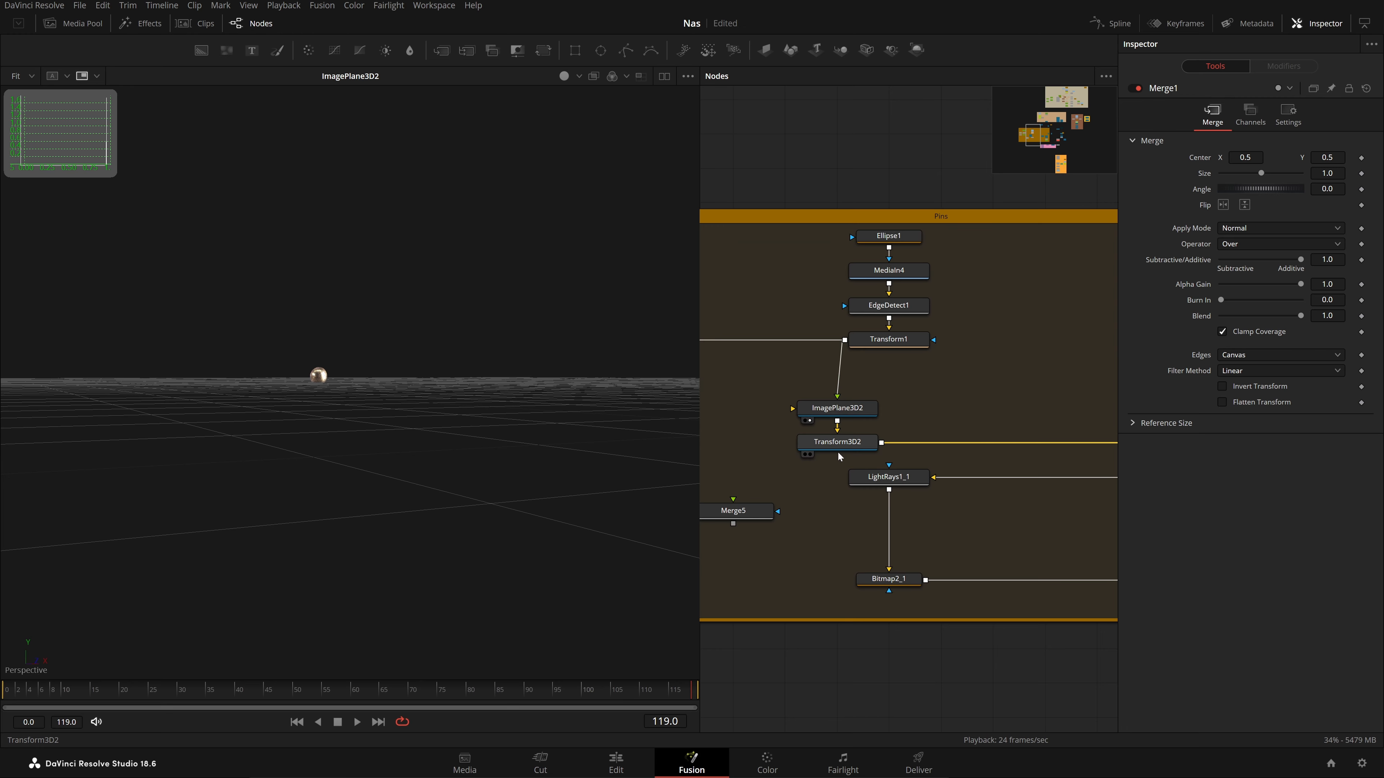
{"action": "scroll", "coordinate": [839, 453], "scroll_direction": "down", "scroll_amount": 2}
{"action": "left_click_drag", "start_coordinate": [258, 429], "coordinate": [259, 429]}
View the Duplicate3D3 pin pair, the Renderer3D1_1_1 pin render and the Merge17 result
{"action": "left_click_drag", "start_coordinate": [939, 509], "coordinate": [828, 504]}
{"action": "scroll", "coordinate": [887, 499], "scroll_direction": "up", "scroll_amount": 2}
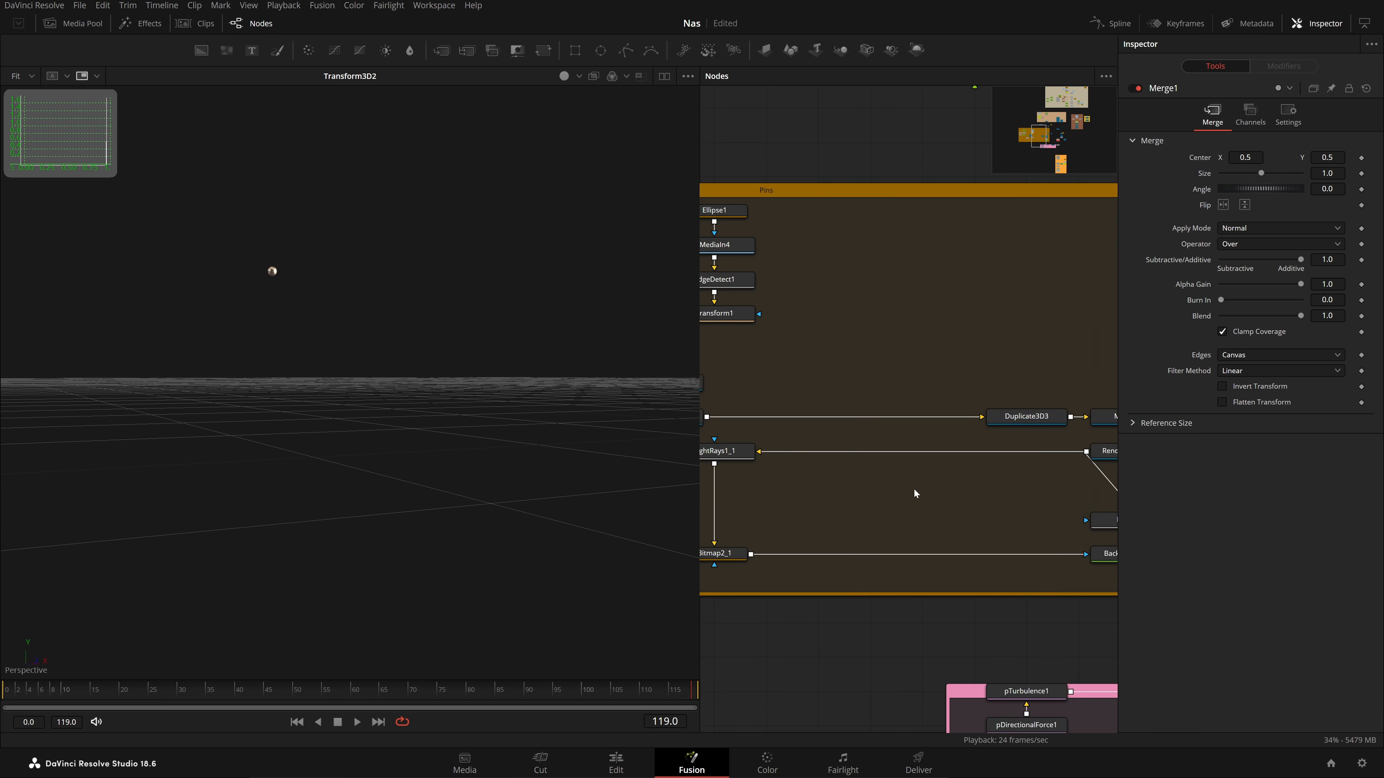
{"action": "left_click_drag", "start_coordinate": [1025, 419], "coordinate": [600, 423]}
{"action": "left_click_drag", "start_coordinate": [978, 515], "coordinate": [786, 537]}
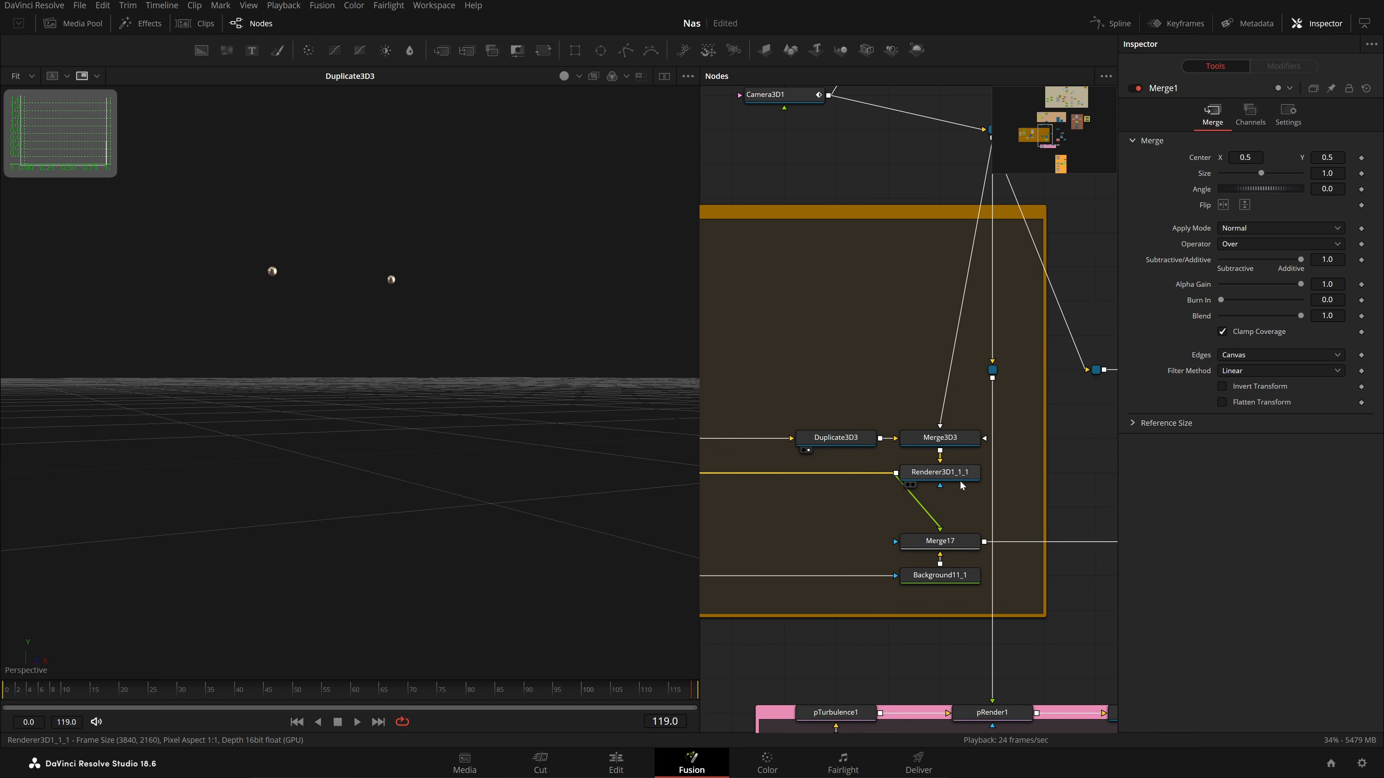
{"action": "left_click_drag", "start_coordinate": [959, 481], "coordinate": [632, 463]}
{"action": "left_click_drag", "start_coordinate": [1003, 524], "coordinate": [1383, 469]}
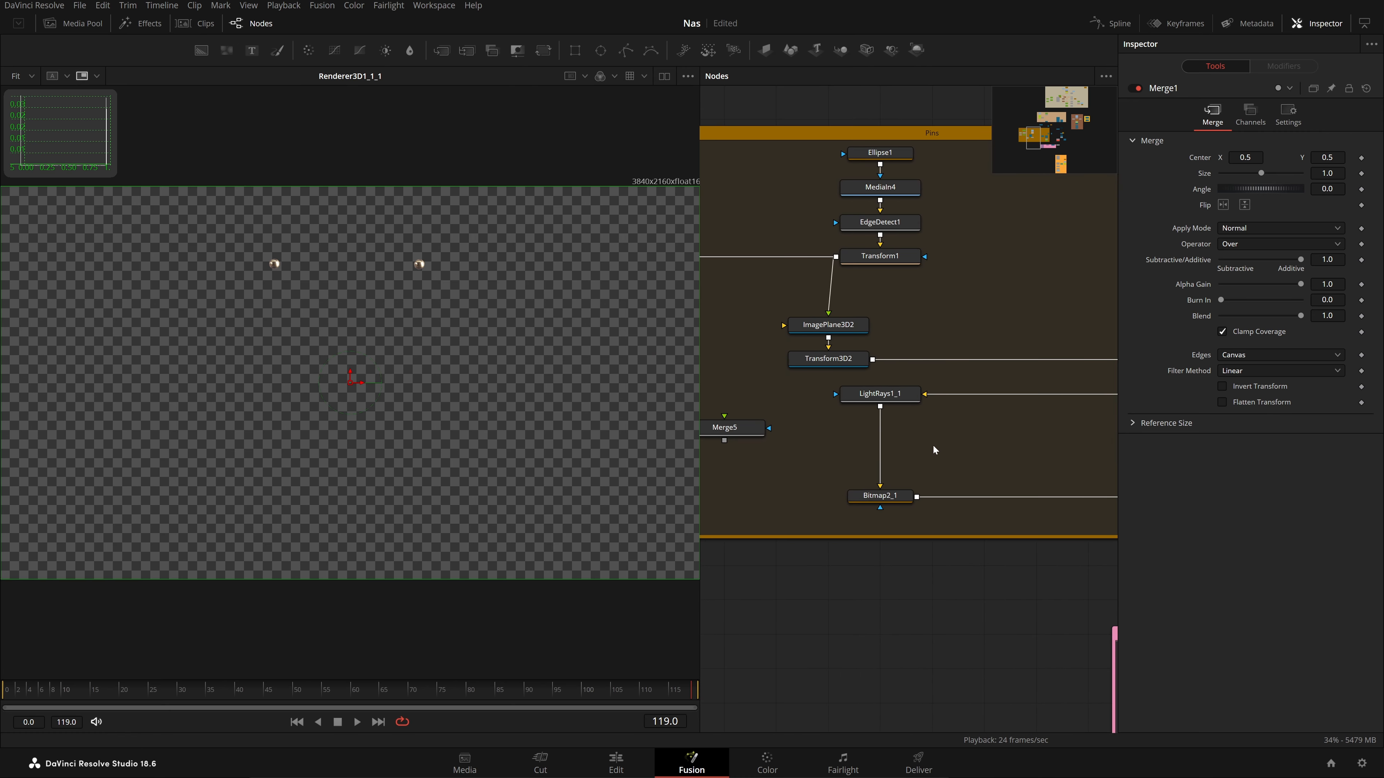
{"action": "left_click_drag", "start_coordinate": [935, 460], "coordinate": [456, 493]}
{"action": "left_click_drag", "start_coordinate": [839, 499], "coordinate": [375, 321]}
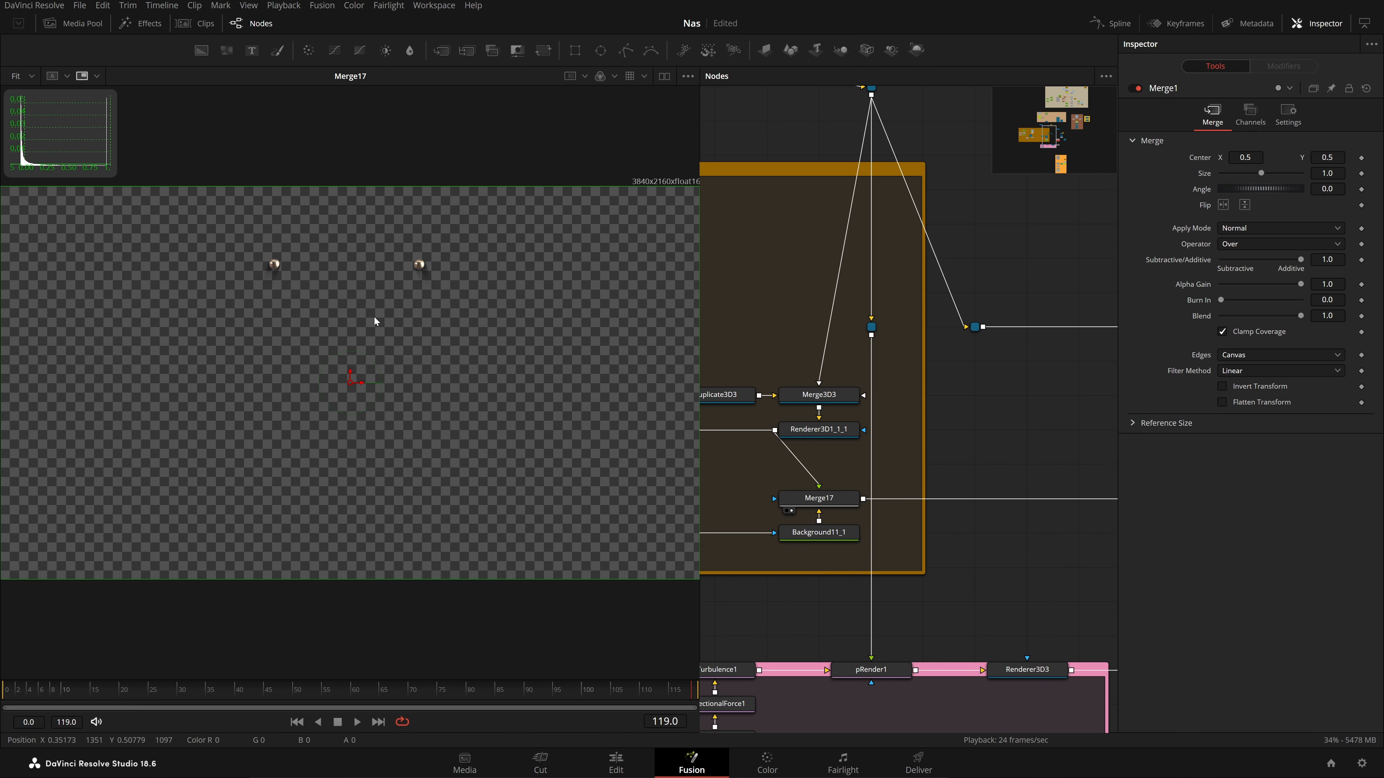
Compare the poster alone from Merge2 with Merge1's poster on wood, scrubbing from frame 12
{"action": "left_click_drag", "start_coordinate": [952, 442], "coordinate": [294, 408]}
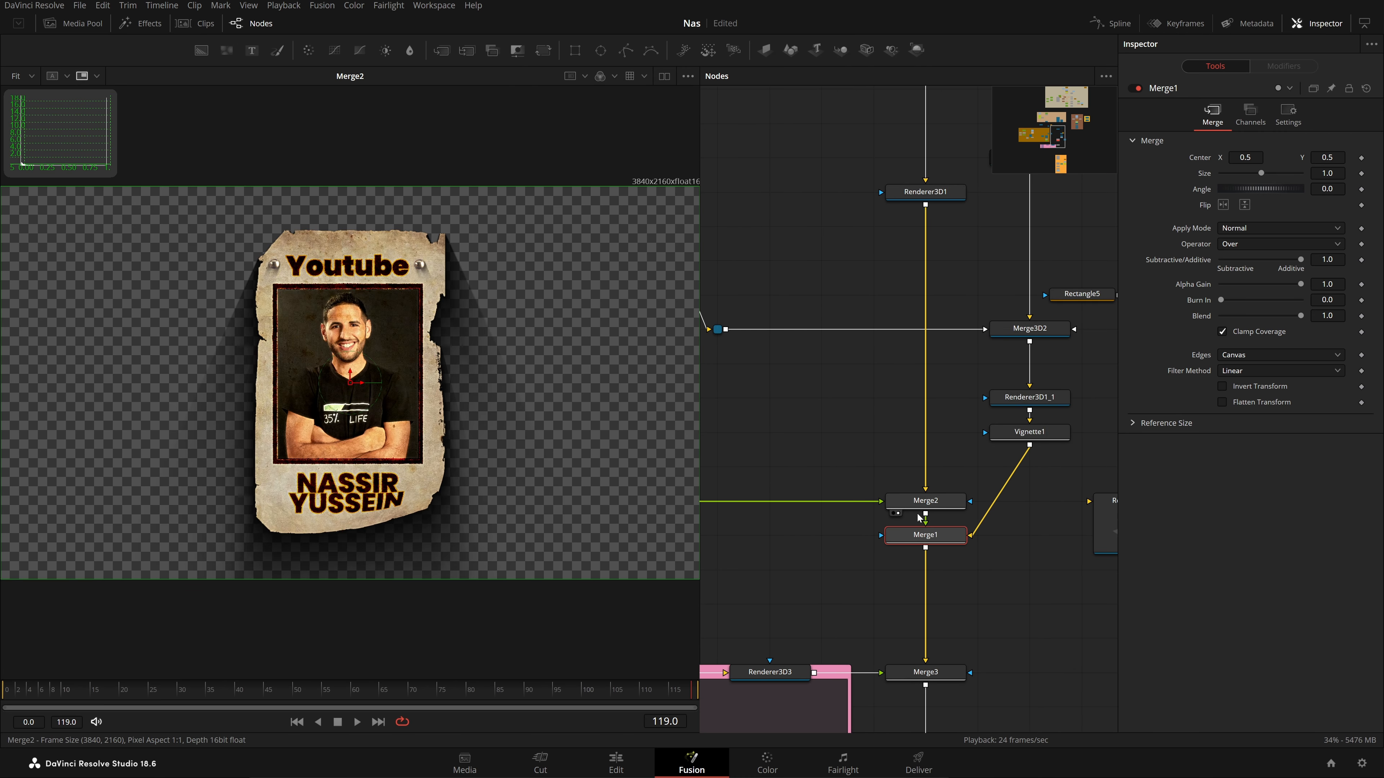
{"action": "left_click_drag", "start_coordinate": [944, 535], "coordinate": [327, 545]}
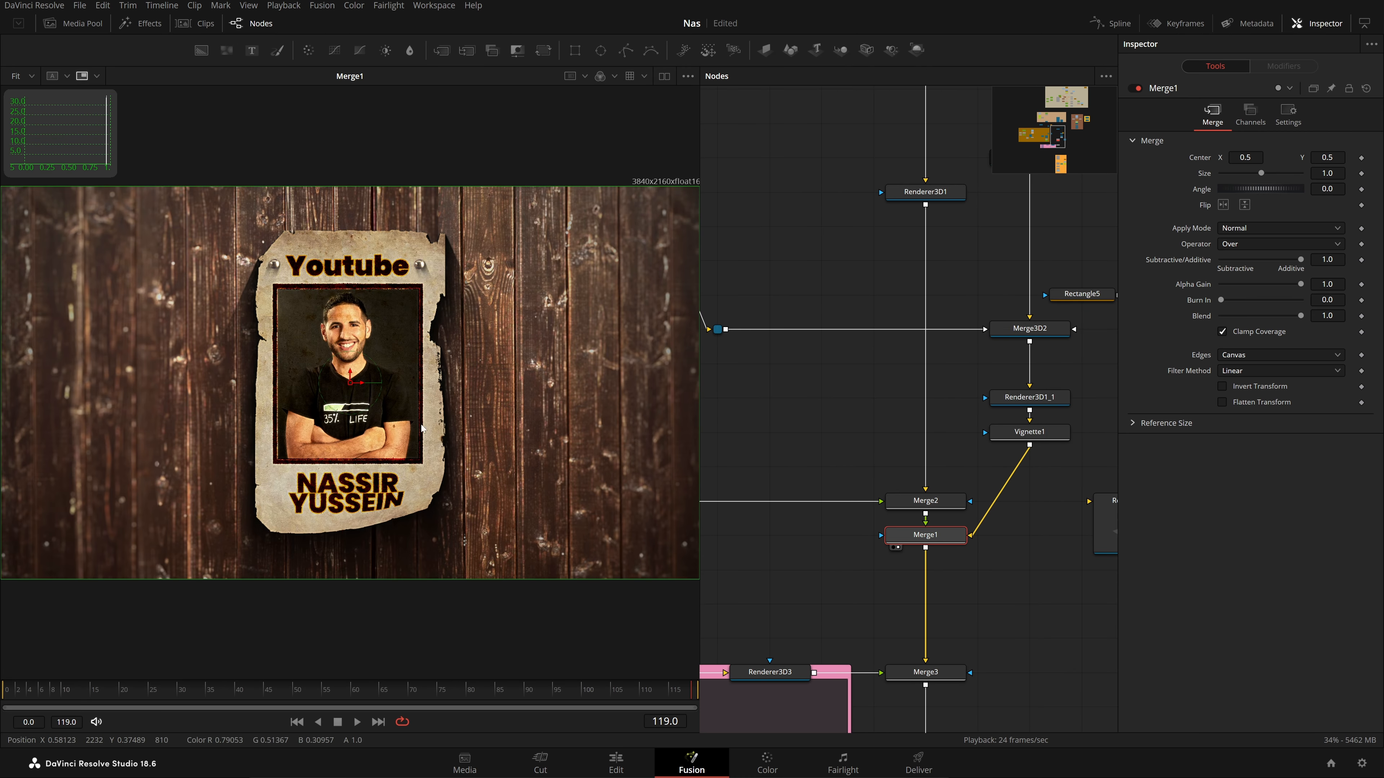
{"action": "left_click", "coordinate": [74, 687]}
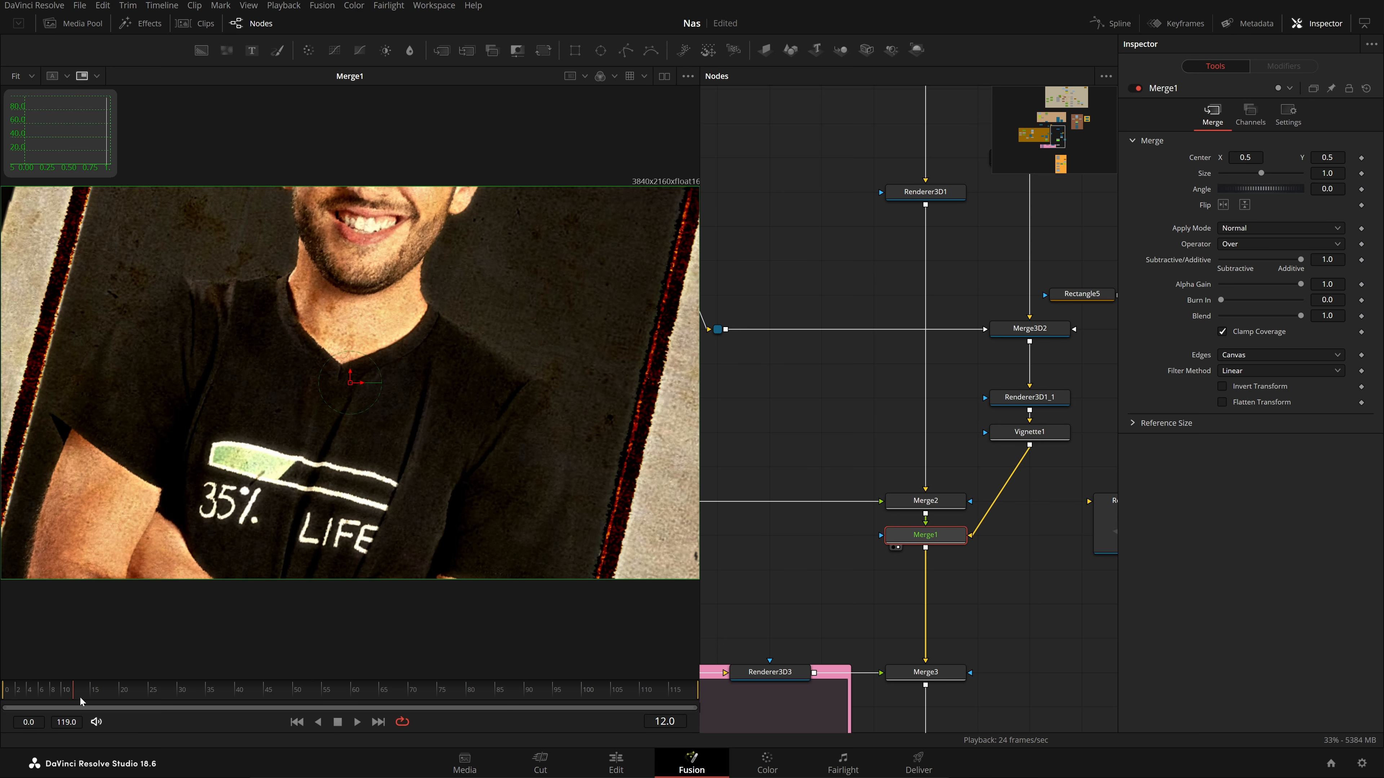
{"action": "left_click_drag", "start_coordinate": [80, 701], "coordinate": [695, 690]}
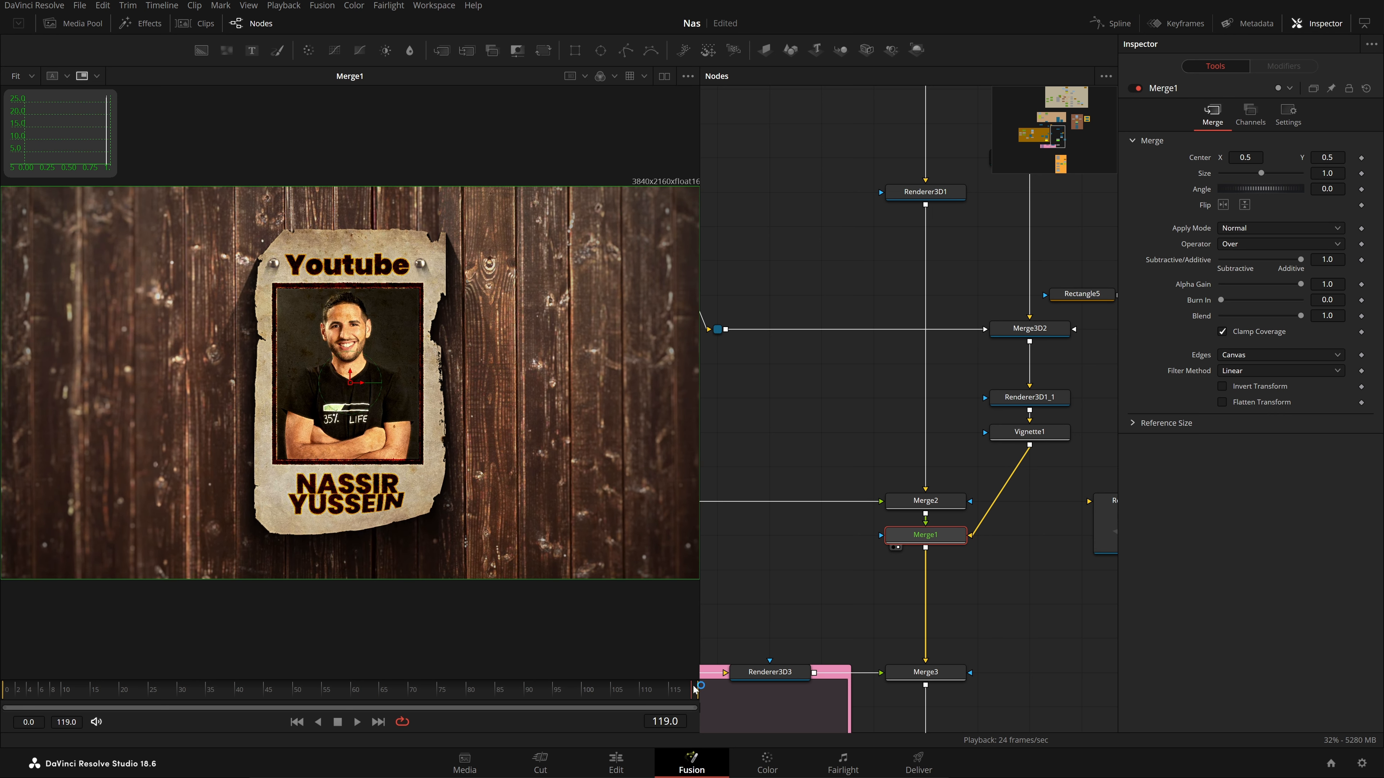
{"action": "scroll", "coordinate": [926, 412], "scroll_direction": "down", "scroll_amount": 10}
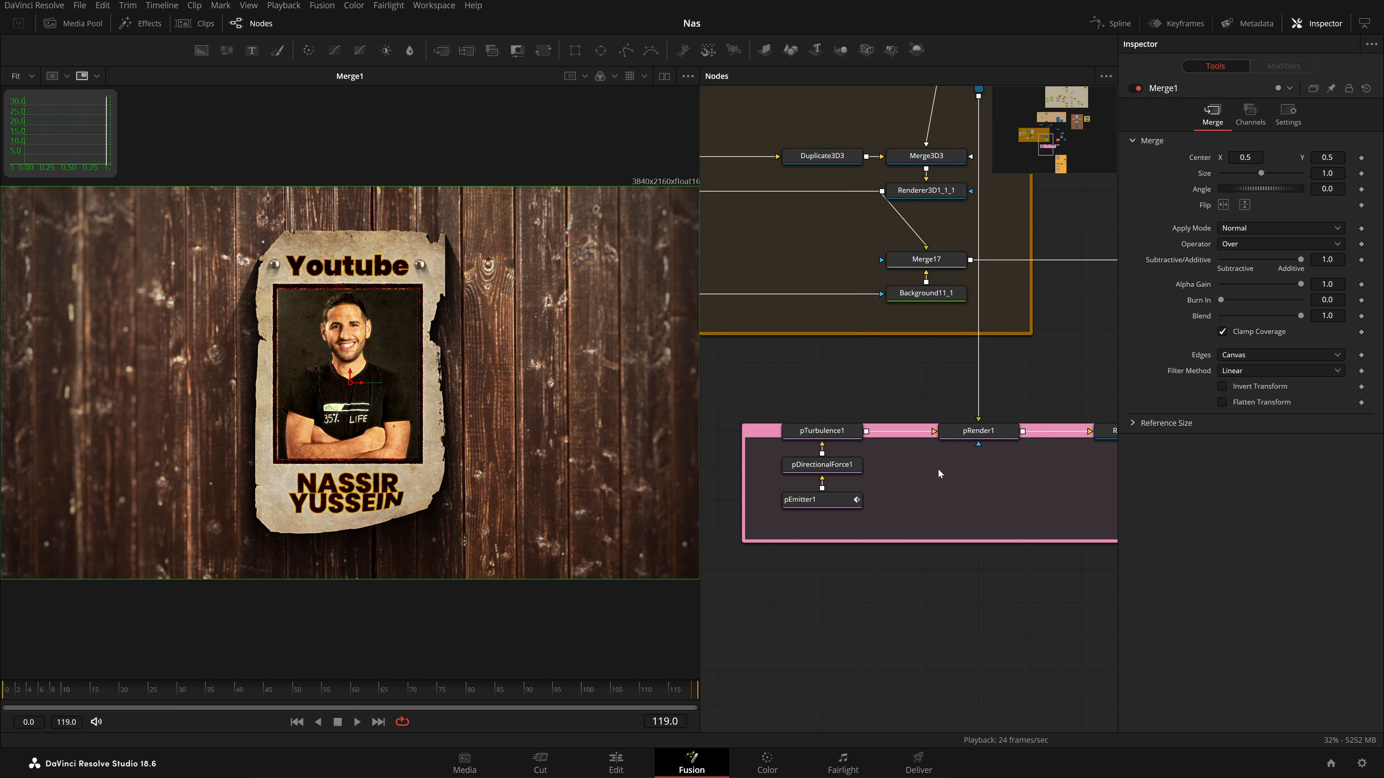
Select pEmitter1 and display the pRender1 particle scene in 3D, looking down on it
{"action": "left_click_drag", "start_coordinate": [914, 424], "coordinate": [856, 387]}
{"action": "left_click", "coordinate": [923, 379]}
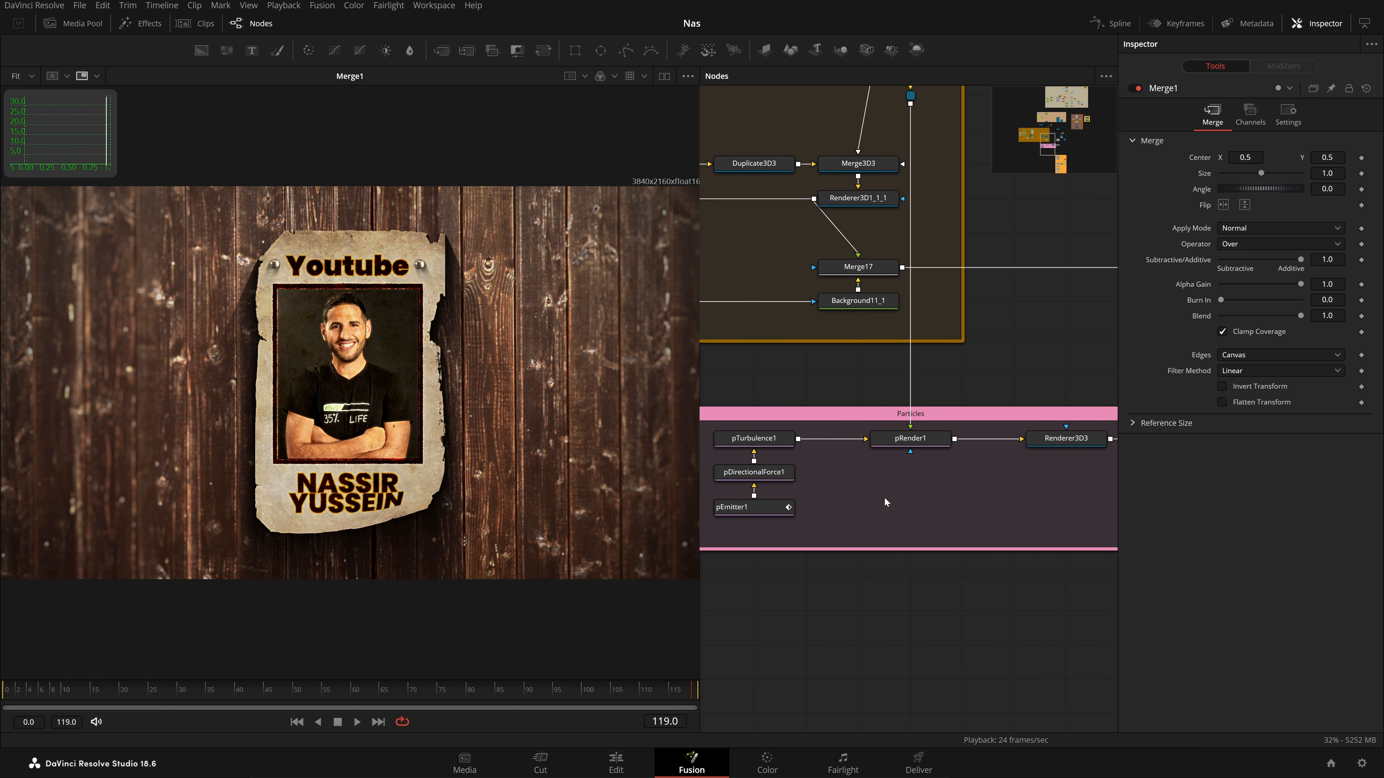
{"action": "left_click", "coordinate": [758, 510]}
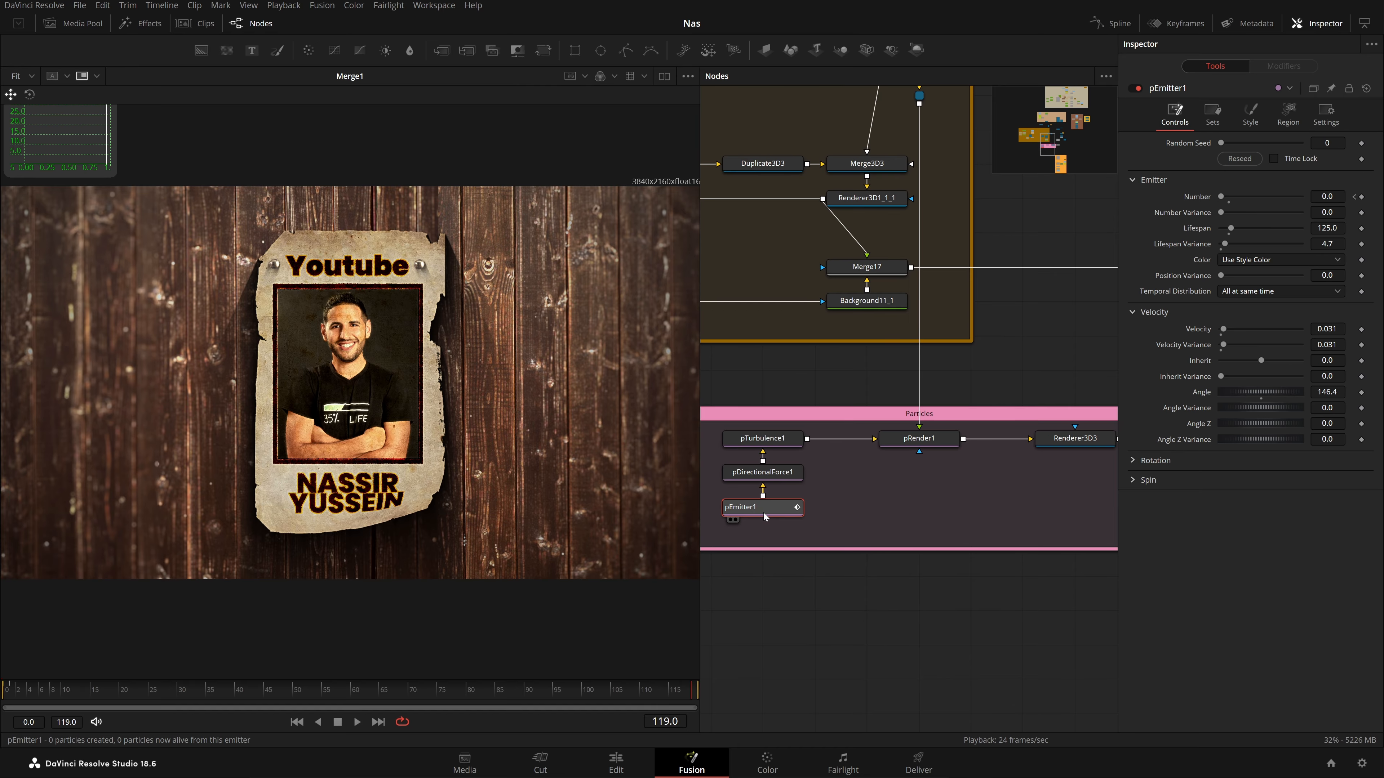
{"action": "left_click_drag", "start_coordinate": [763, 509], "coordinate": [311, 434]}
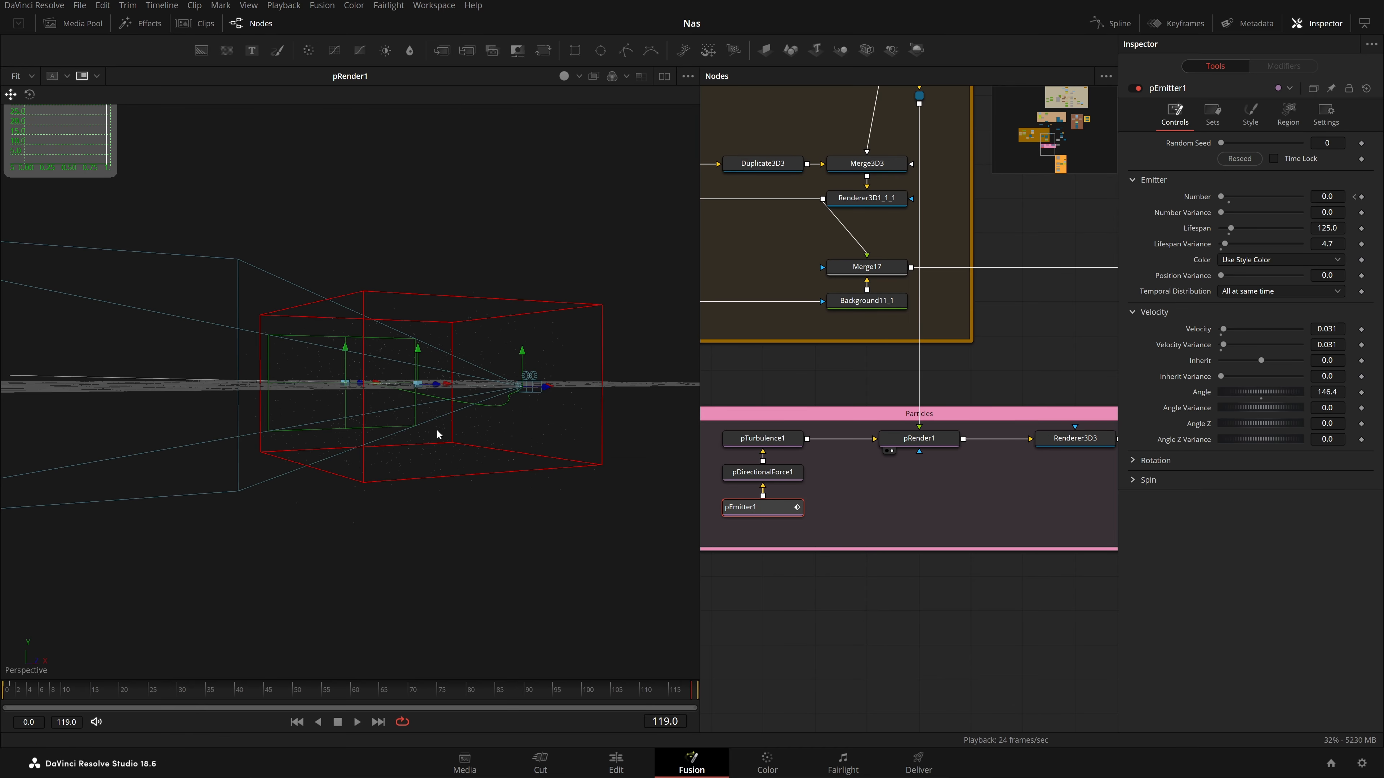
{"action": "left_click_drag", "start_coordinate": [540, 426], "coordinate": [504, 473]}
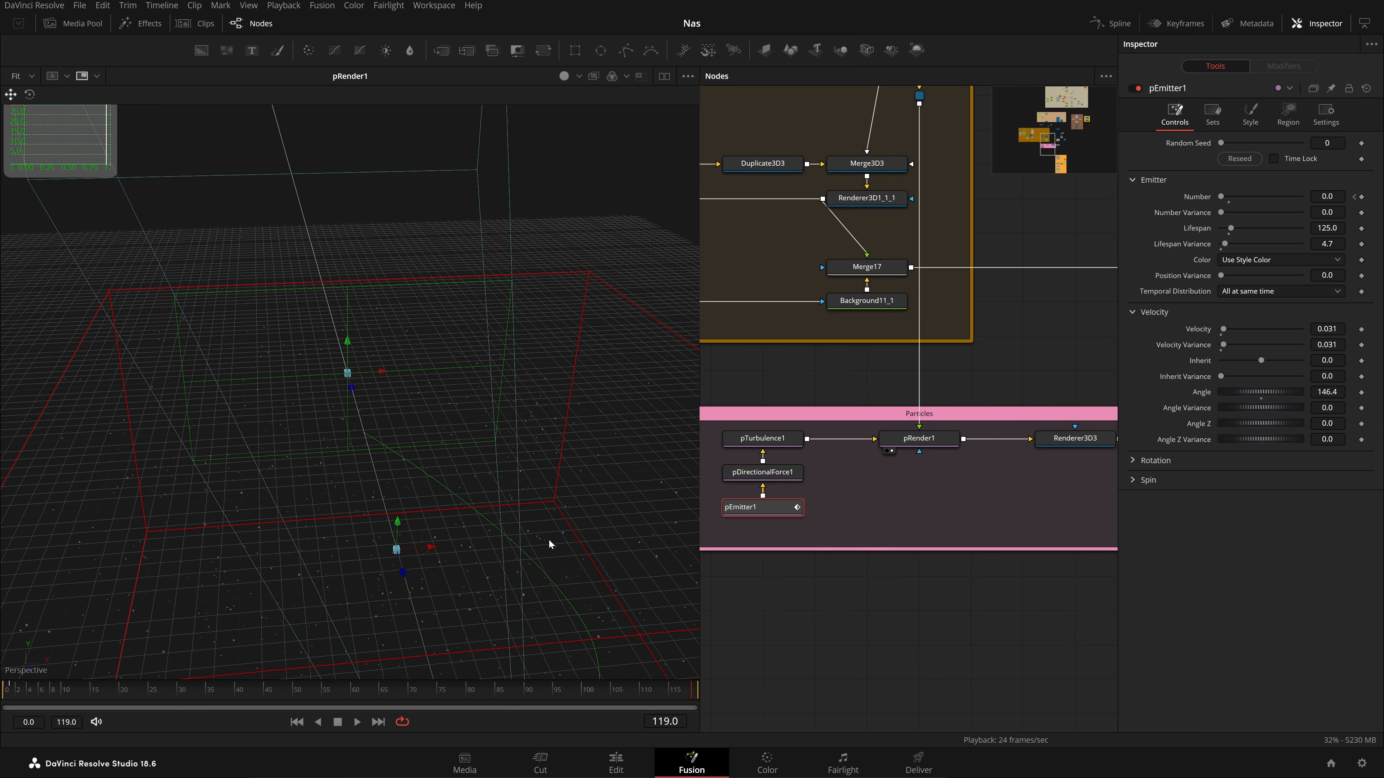
{"action": "left_click_drag", "start_coordinate": [548, 540], "coordinate": [521, 466]}
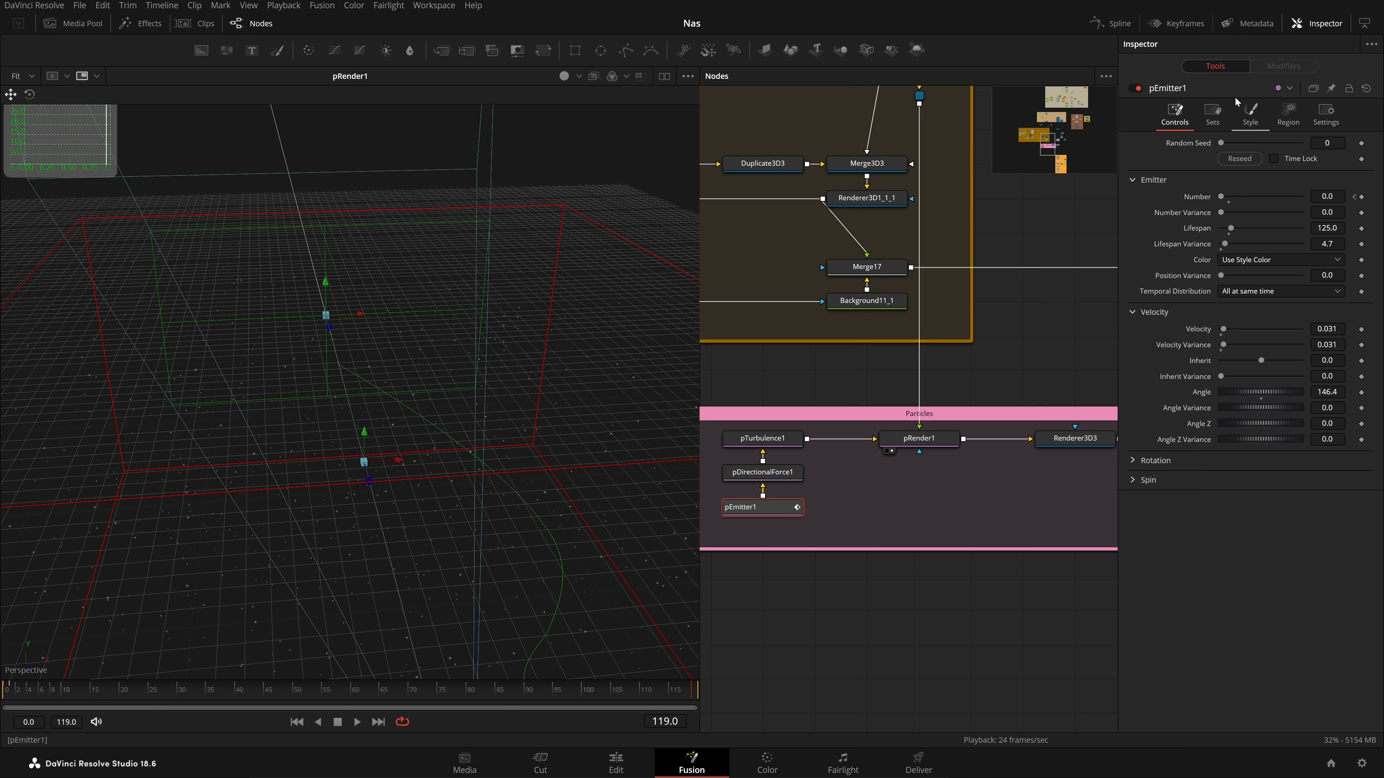
Check pEmitter1's Style and Region settings and pDirectionalForce1, then play the particles
{"action": "left_click", "coordinate": [1251, 113]}
{"action": "scroll", "coordinate": [1309, 337], "scroll_direction": "down", "scroll_amount": 10}
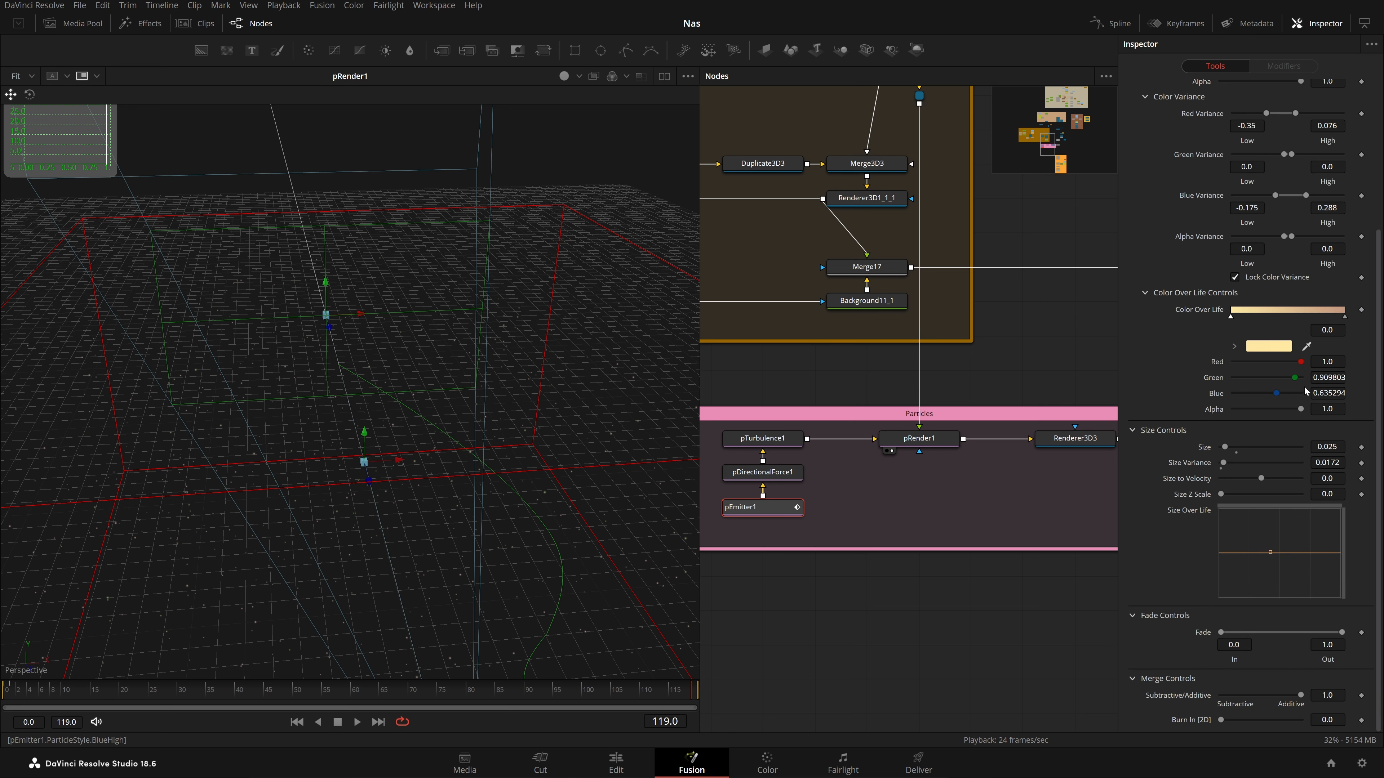
{"action": "scroll", "coordinate": [1306, 391], "scroll_direction": "up", "scroll_amount": 5}
{"action": "left_click", "coordinate": [1286, 116]}
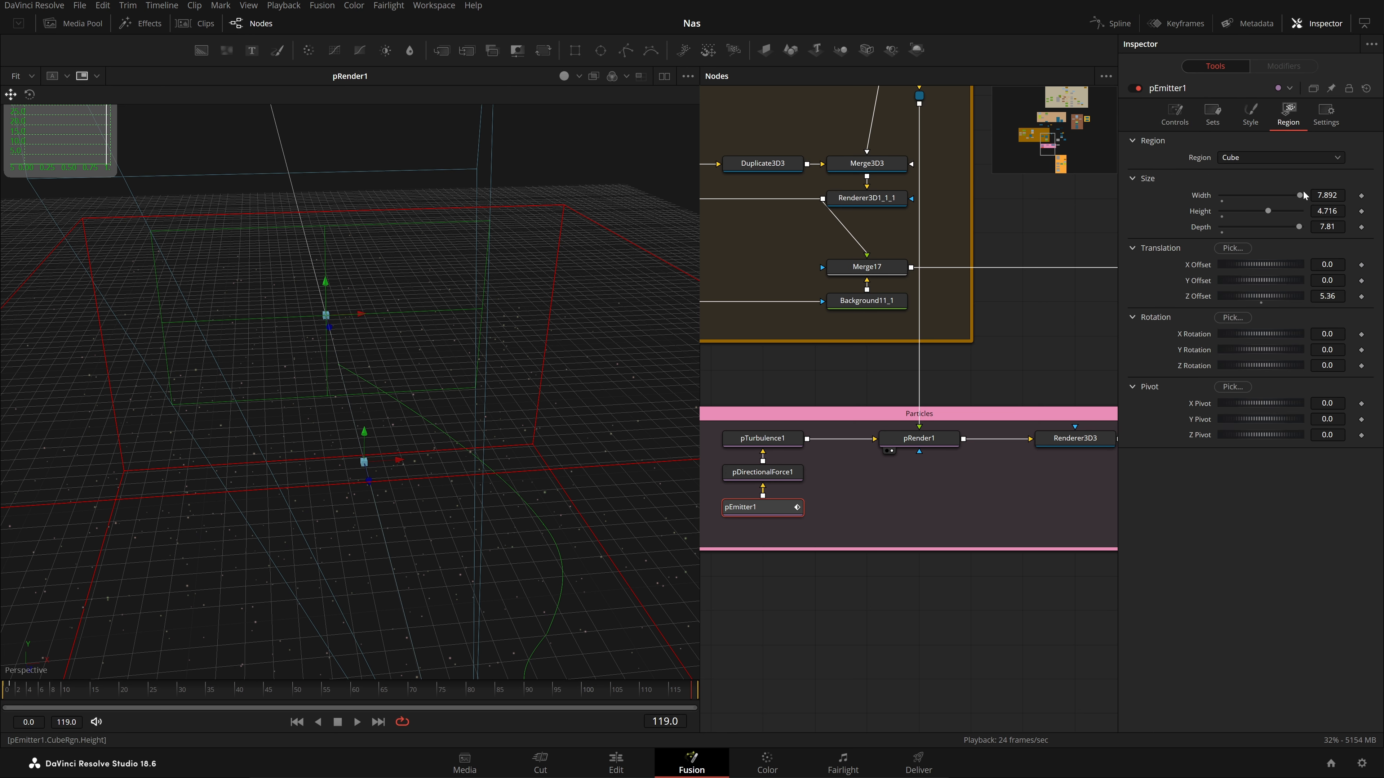
{"action": "left_click", "coordinate": [785, 472]}
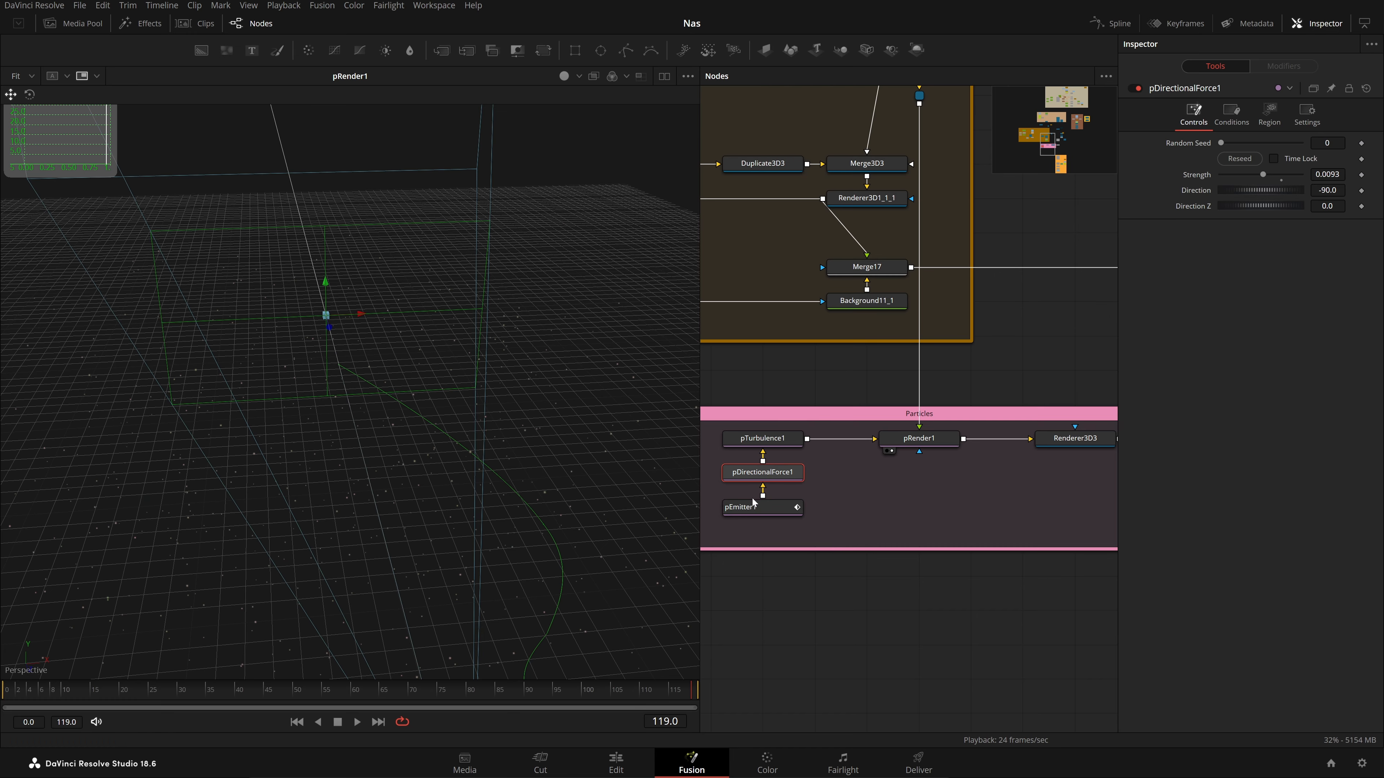
{"action": "left_click_drag", "start_coordinate": [544, 488], "coordinate": [515, 455]}
{"action": "key", "text": "space"}
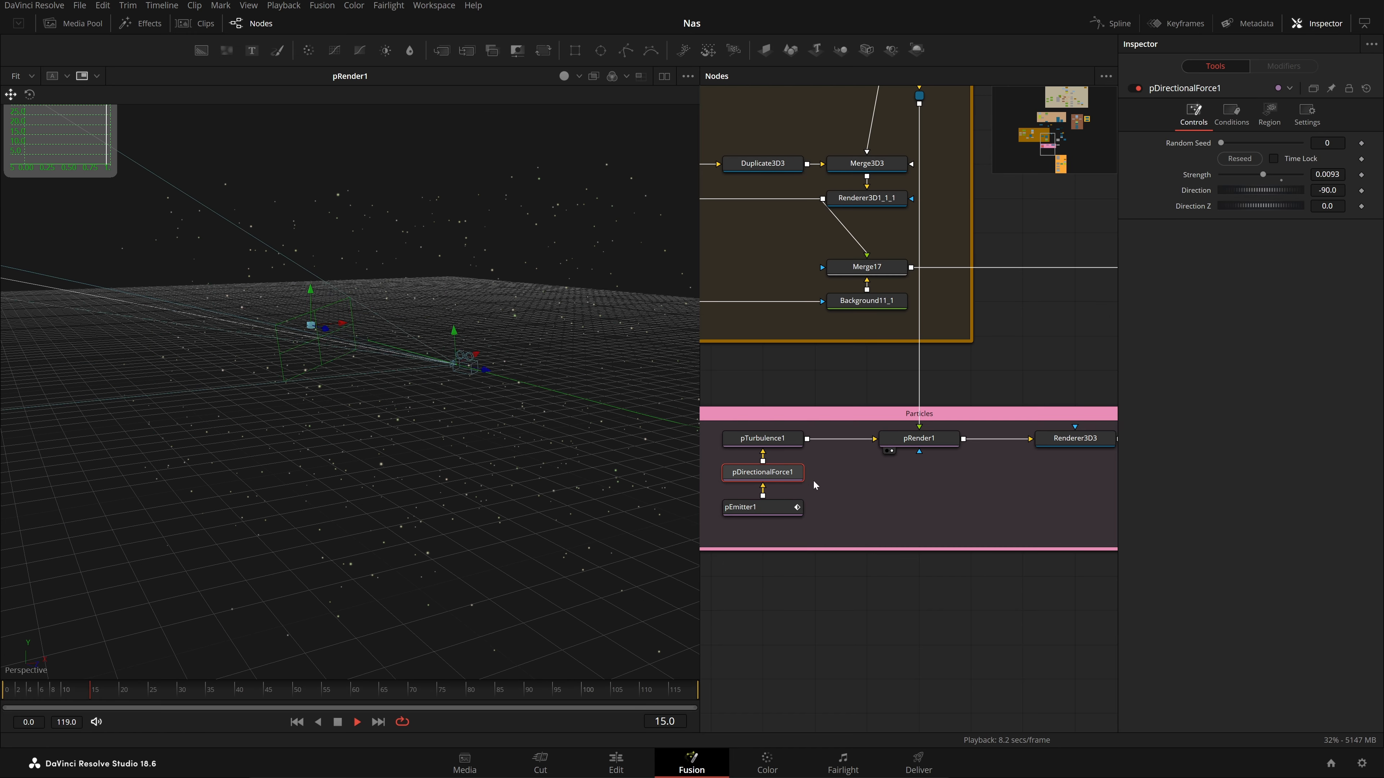
Inspect pRender1, stop playback and revisit pEmitter1's particle style settings
{"action": "left_click_drag", "start_coordinate": [846, 492], "coordinate": [819, 502]}
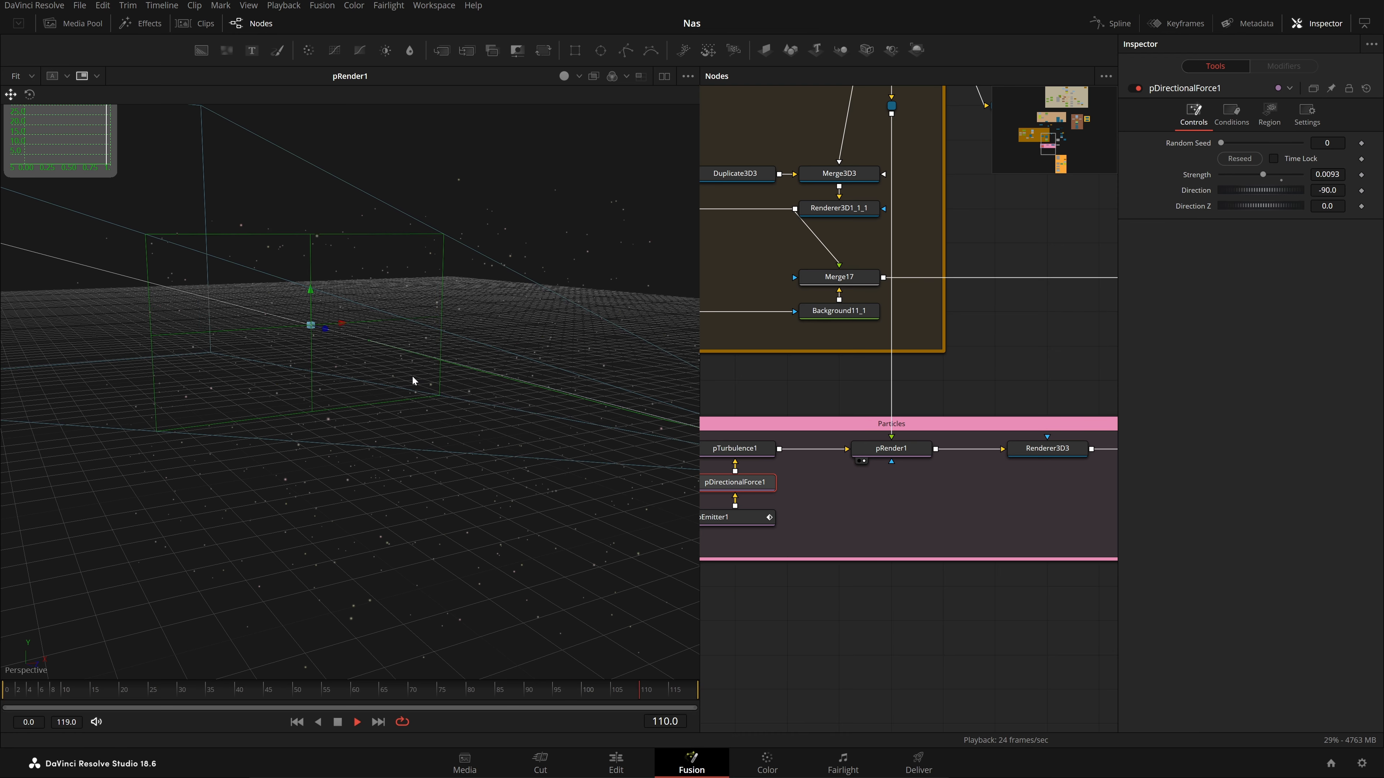
{"action": "left_click_drag", "start_coordinate": [869, 485], "coordinate": [838, 501]}
{"action": "left_click", "coordinate": [846, 474]}
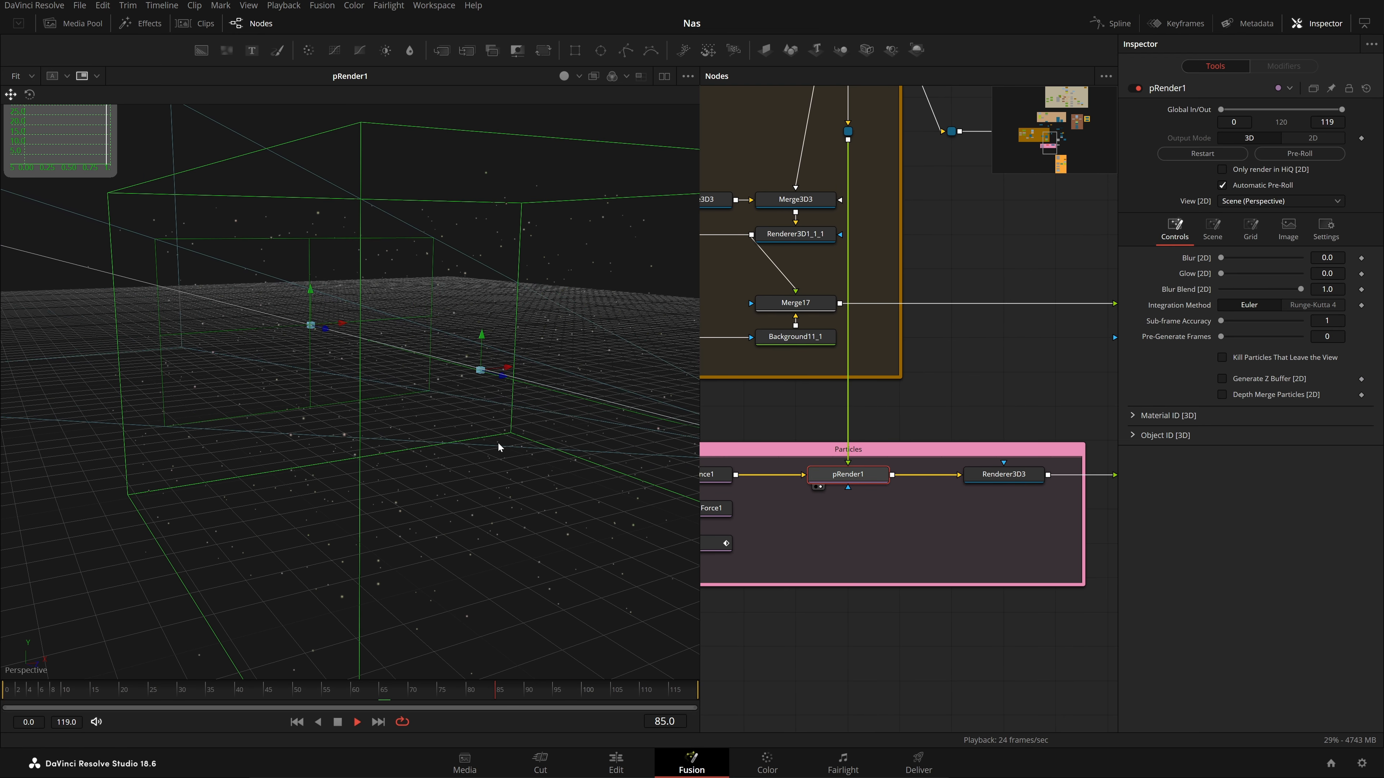
{"action": "left_click_drag", "start_coordinate": [963, 520], "coordinate": [408, 467]}
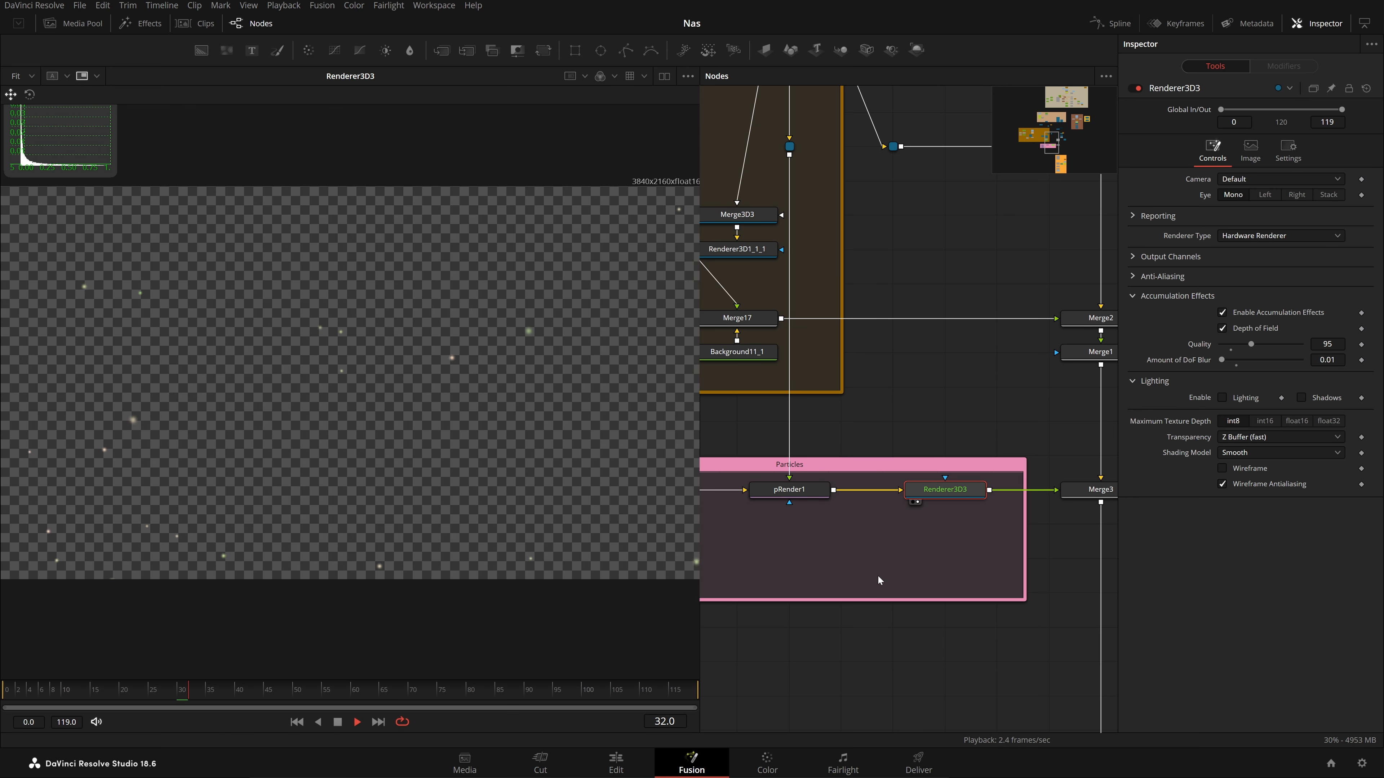
{"action": "key", "text": "space"}
{"action": "left_click_drag", "start_coordinate": [810, 564], "coordinate": [1048, 524]}
{"action": "left_click", "coordinate": [902, 521]}
{"action": "left_click", "coordinate": [1259, 124]}
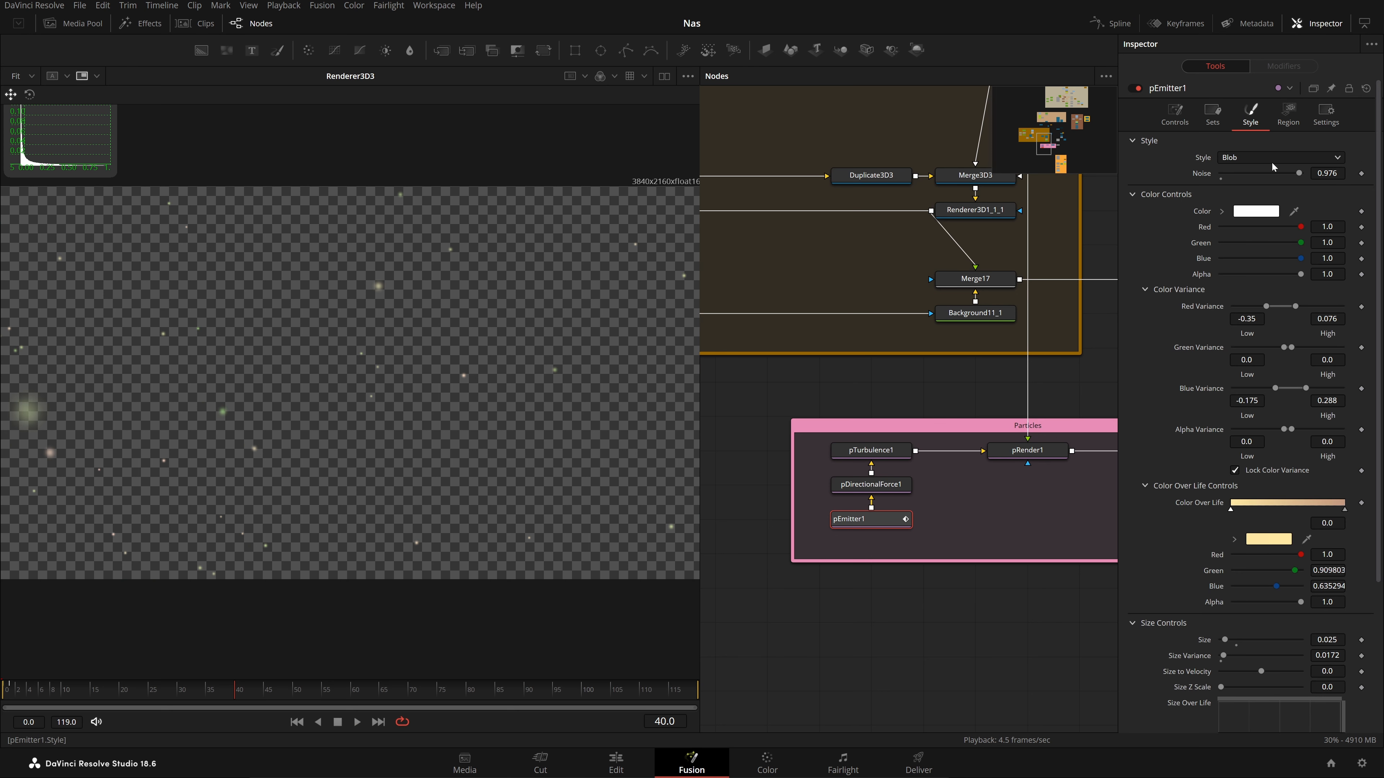
Inspect Renderer3D3's render settings, then display the Merge3 composite
{"action": "left_click_drag", "start_coordinate": [1083, 438], "coordinate": [807, 453]}
{"action": "left_click", "coordinate": [894, 467]}
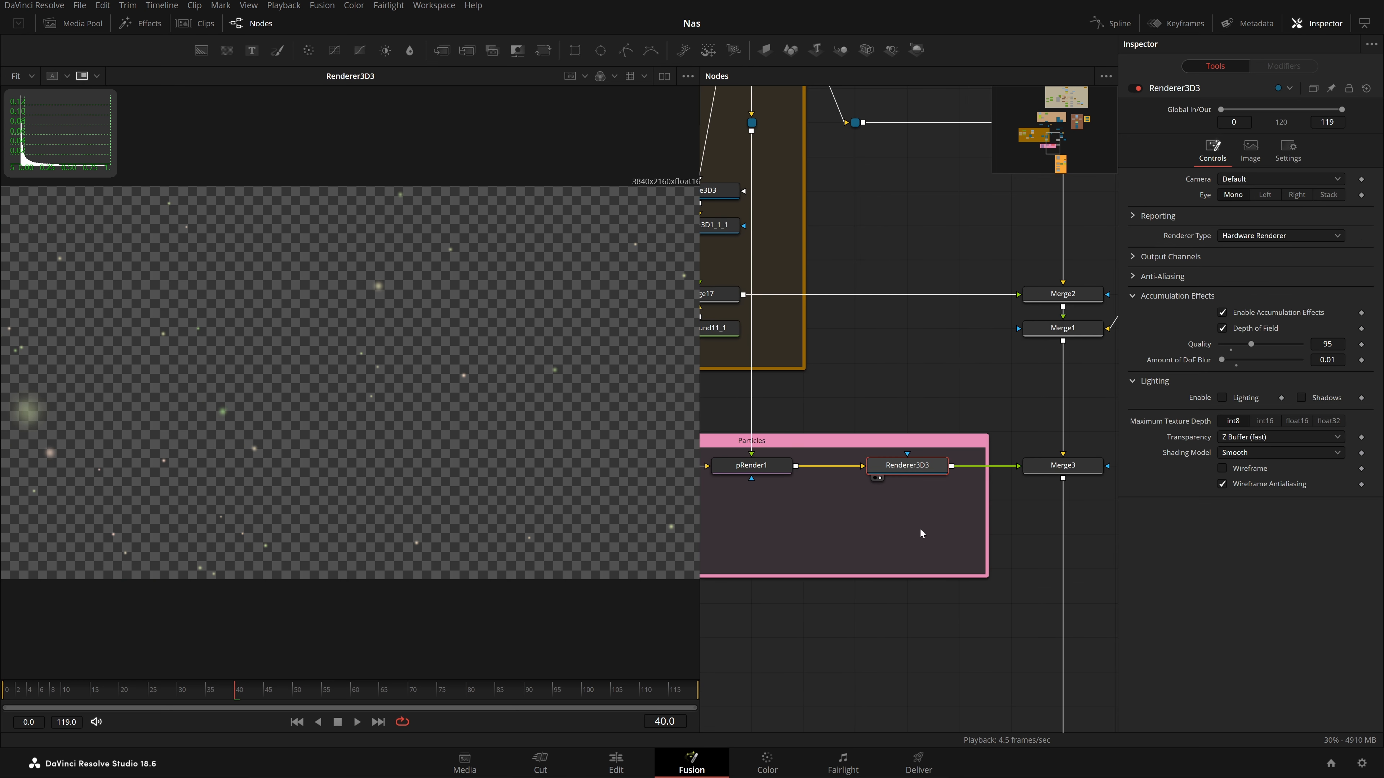
{"action": "left_click_drag", "start_coordinate": [931, 527], "coordinate": [846, 526]}
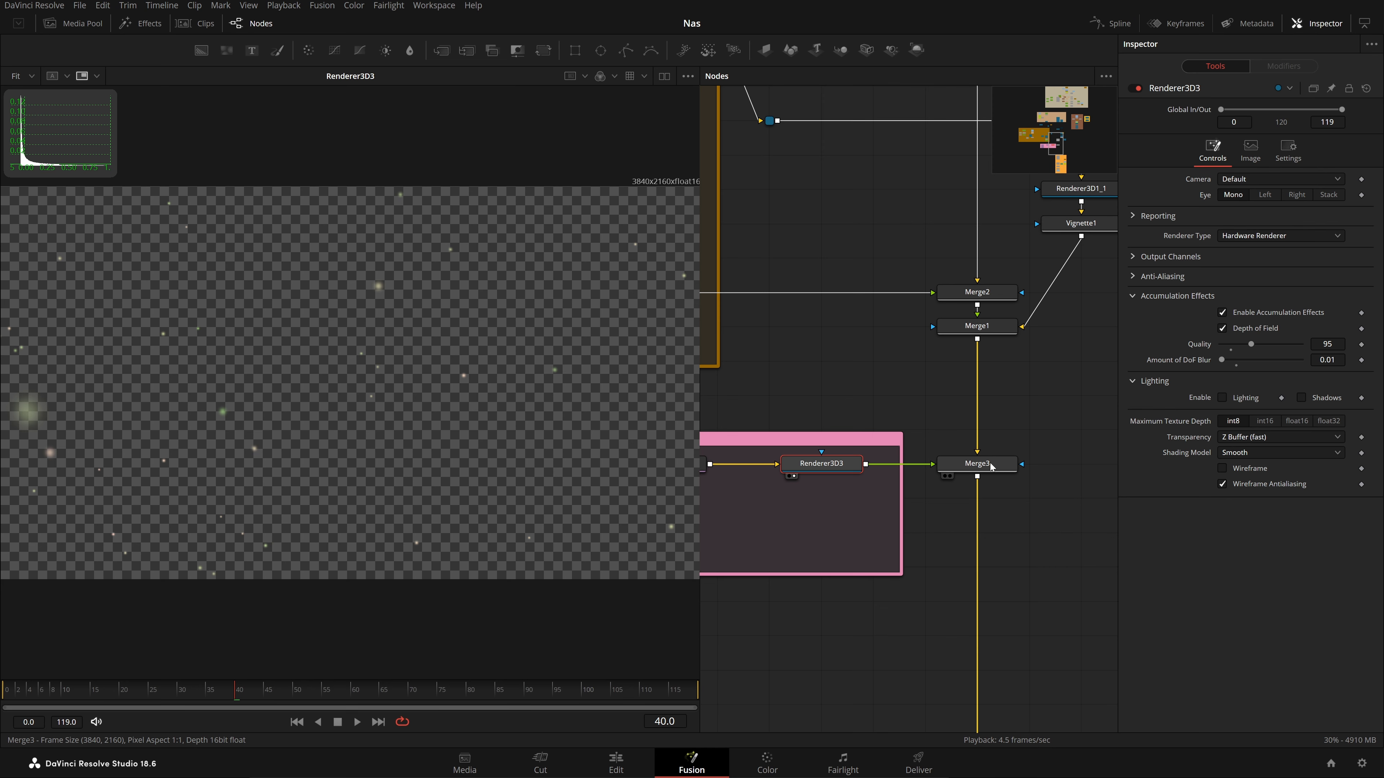
{"action": "left_click_drag", "start_coordinate": [998, 481], "coordinate": [278, 406]}
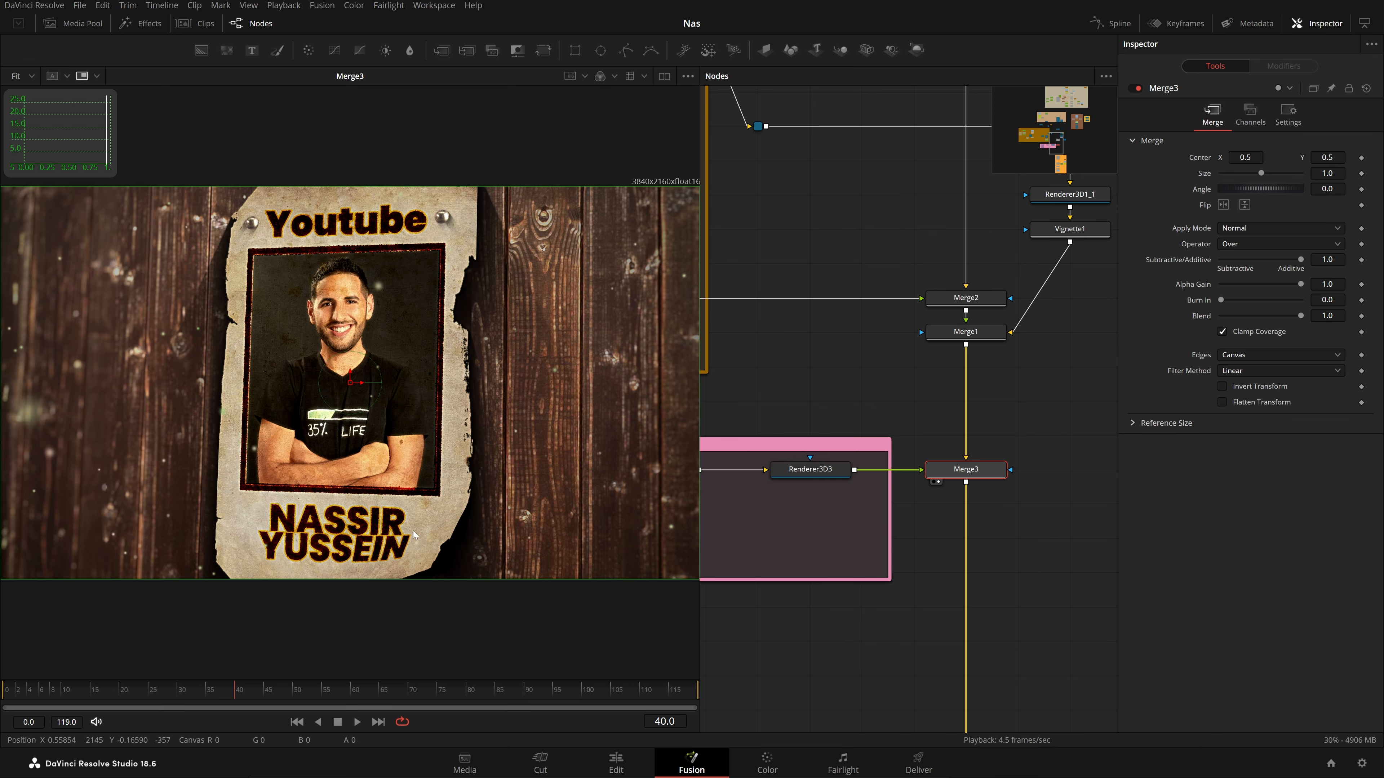
Scrub Merge3 to frame 63 and show Renderer3D3's quality 95 depth-of-field settings
{"action": "left_click_drag", "start_coordinate": [242, 697], "coordinate": [373, 696]}
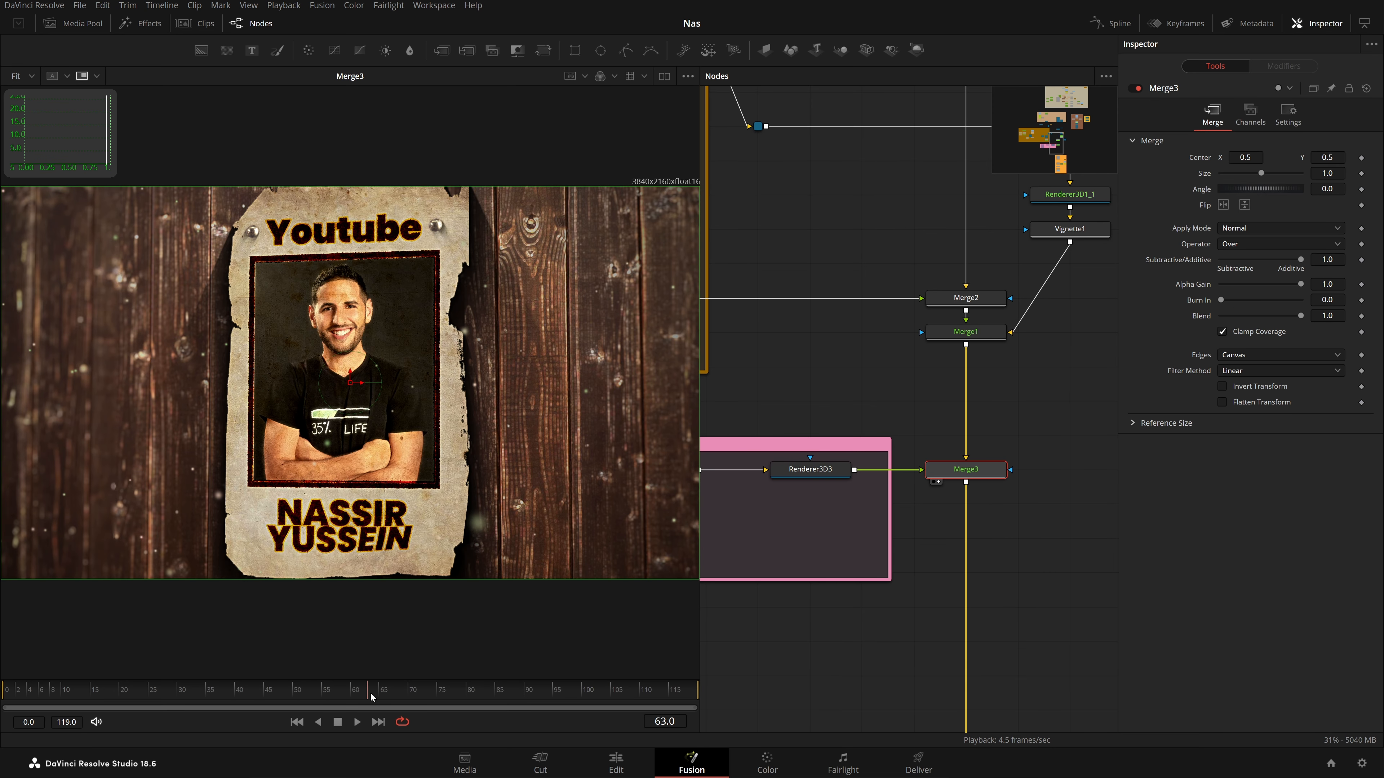
{"action": "left_click", "coordinate": [815, 472]}
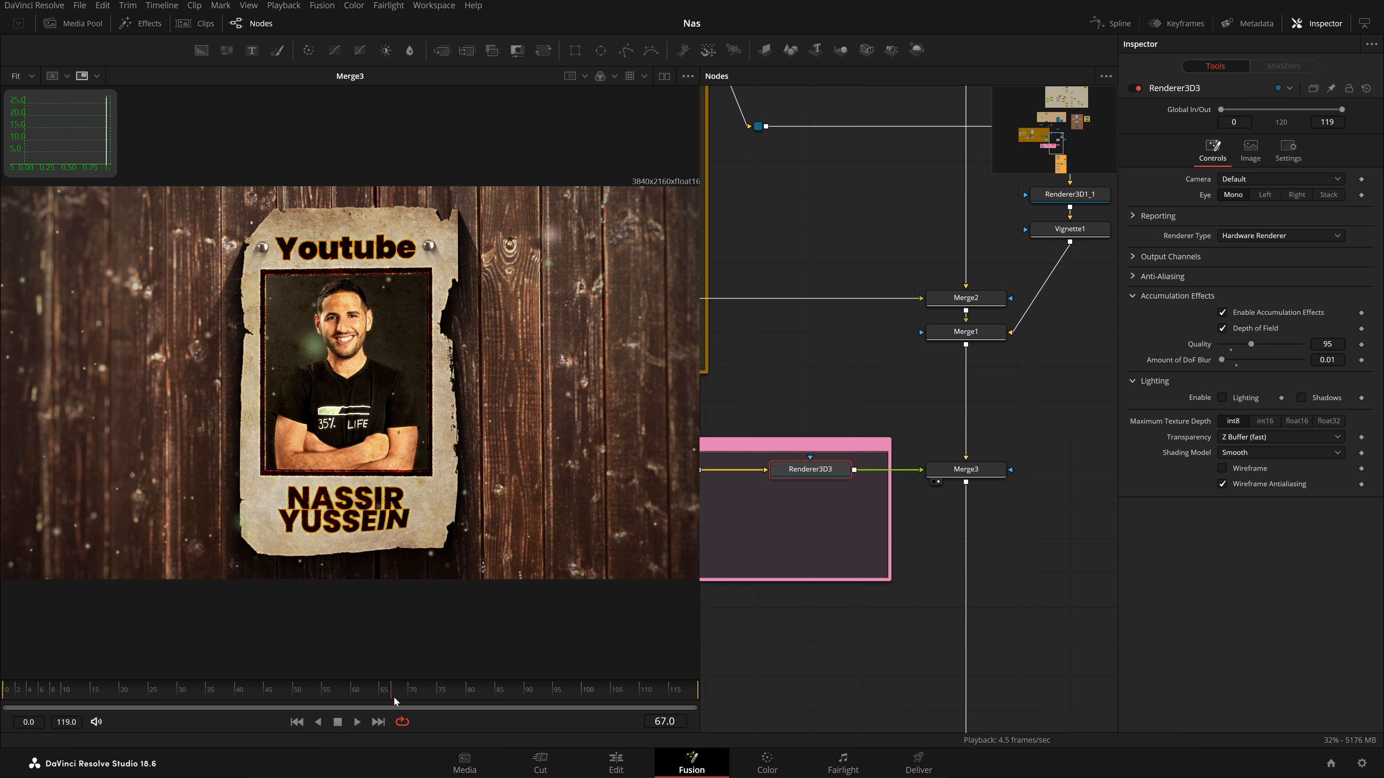
Find the OFX group and view the LensDistortion1, LensReflections1 and Vignette2 results
{"action": "scroll", "coordinate": [981, 590], "scroll_direction": "down", "scroll_amount": 8}
{"action": "scroll", "coordinate": [991, 595], "scroll_direction": "down", "scroll_amount": 2}
{"action": "scroll", "coordinate": [986, 589], "scroll_direction": "right", "scroll_amount": 3}
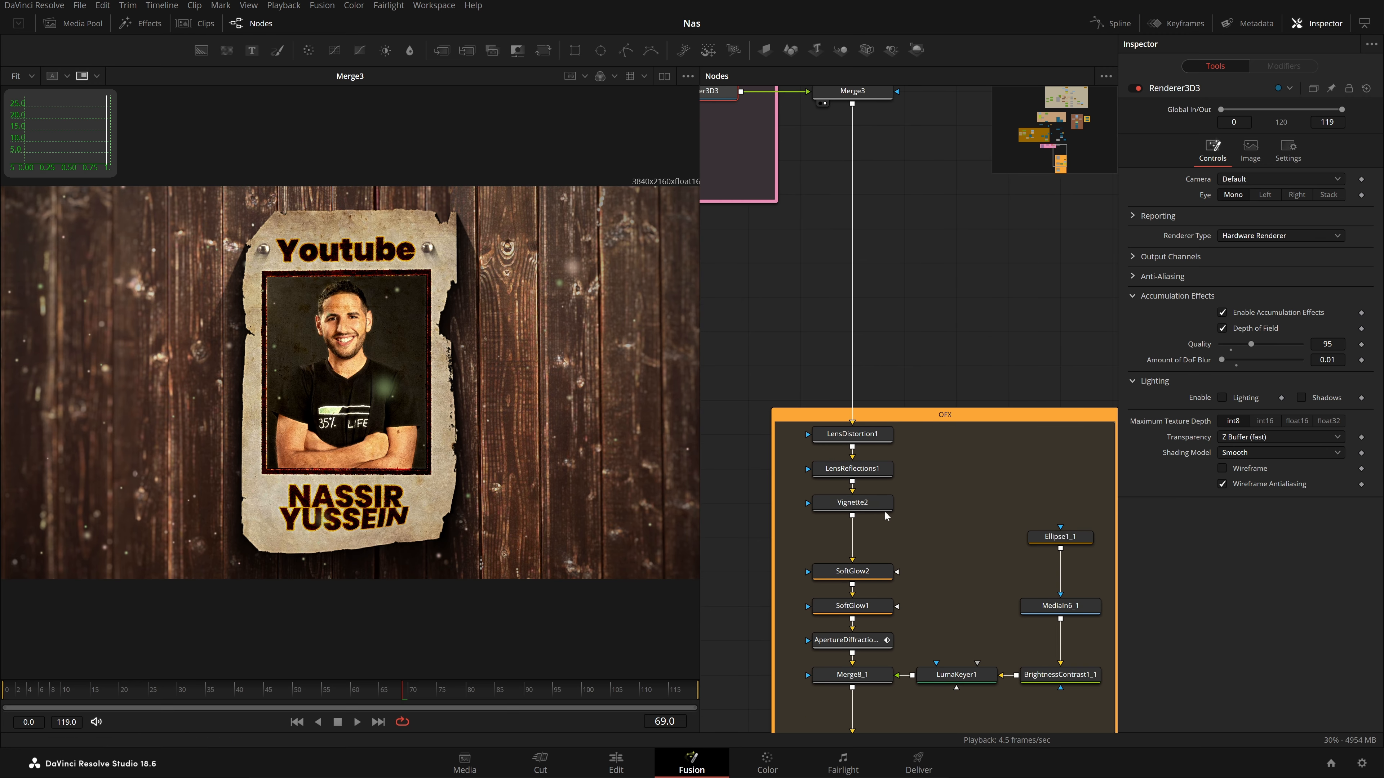
{"action": "scroll", "coordinate": [1004, 522], "scroll_direction": "down", "scroll_amount": 2}
{"action": "left_click", "coordinate": [873, 359]}
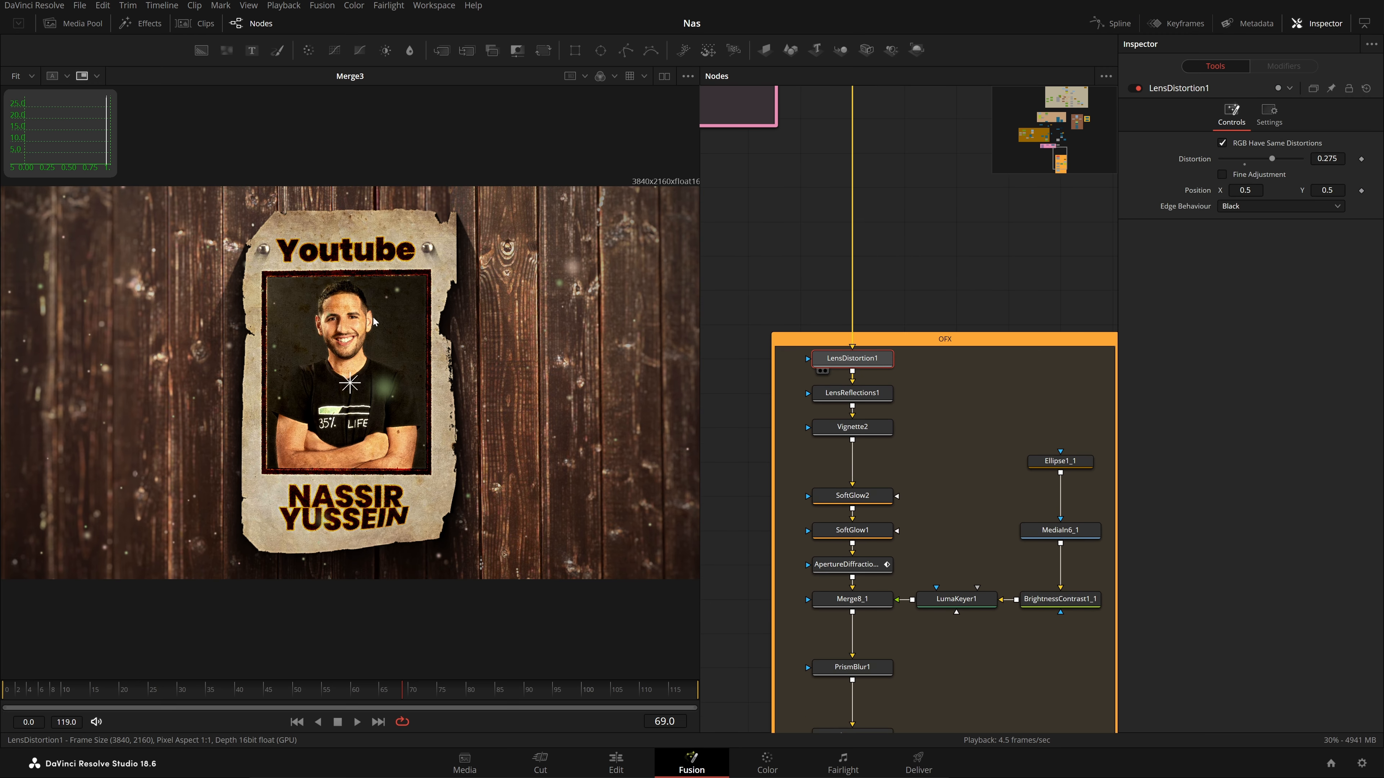
{"action": "left_click", "coordinate": [825, 371]}
{"action": "left_click_drag", "start_coordinate": [850, 395], "coordinate": [669, 392]}
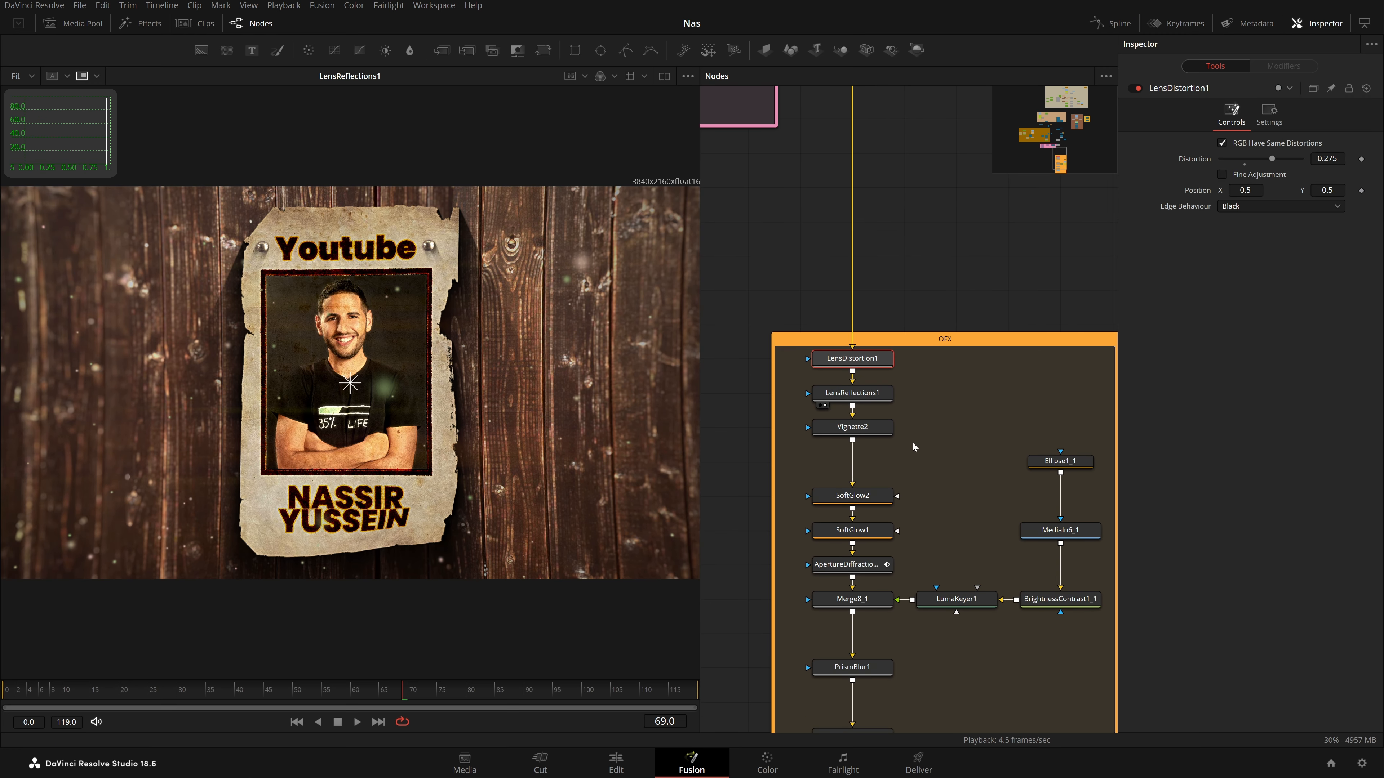
{"action": "left_click", "coordinate": [825, 439]}
View the image after SoftGlow2, SoftGlow1 and the Merge8_1 result
{"action": "left_click", "coordinate": [862, 499]}
{"action": "left_click", "coordinate": [825, 508]}
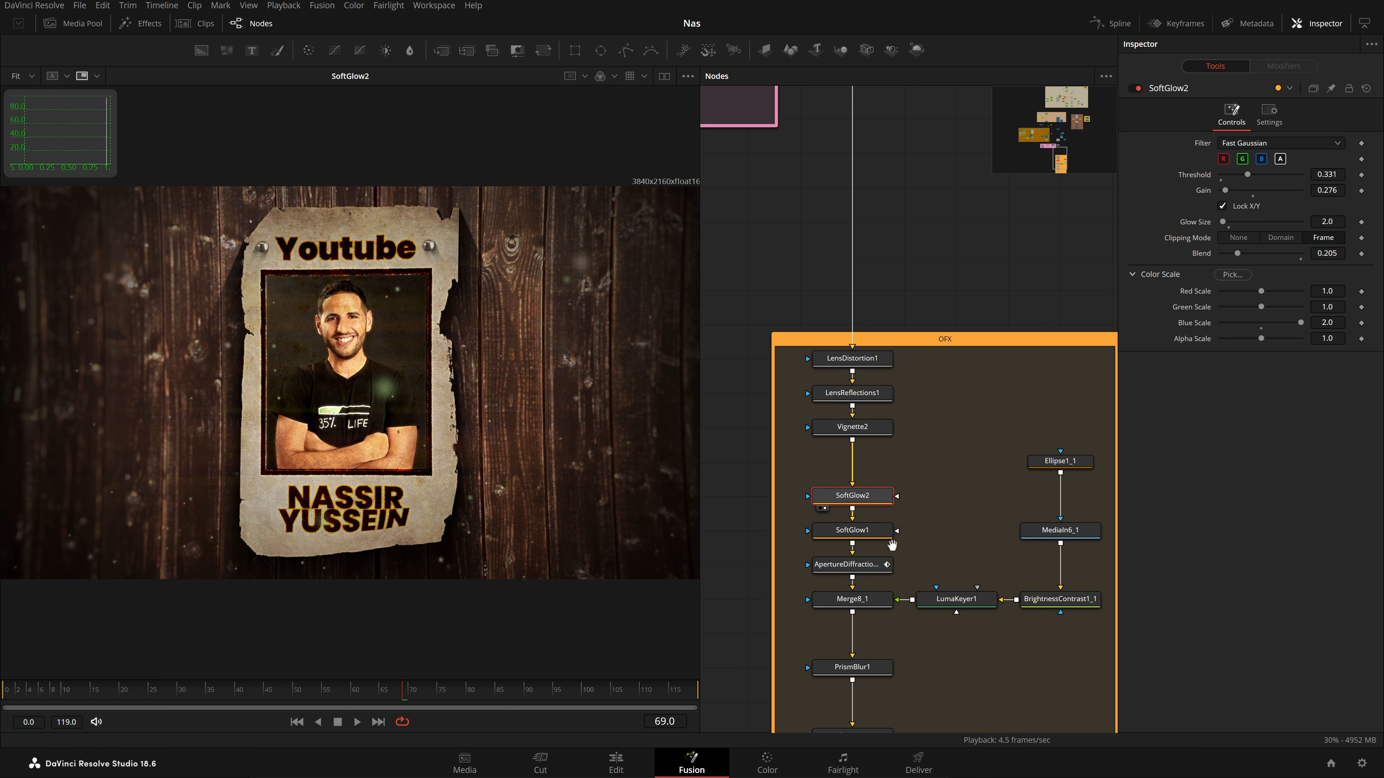
{"action": "left_click_drag", "start_coordinate": [892, 546], "coordinate": [886, 451]}
{"action": "left_click", "coordinate": [818, 449]}
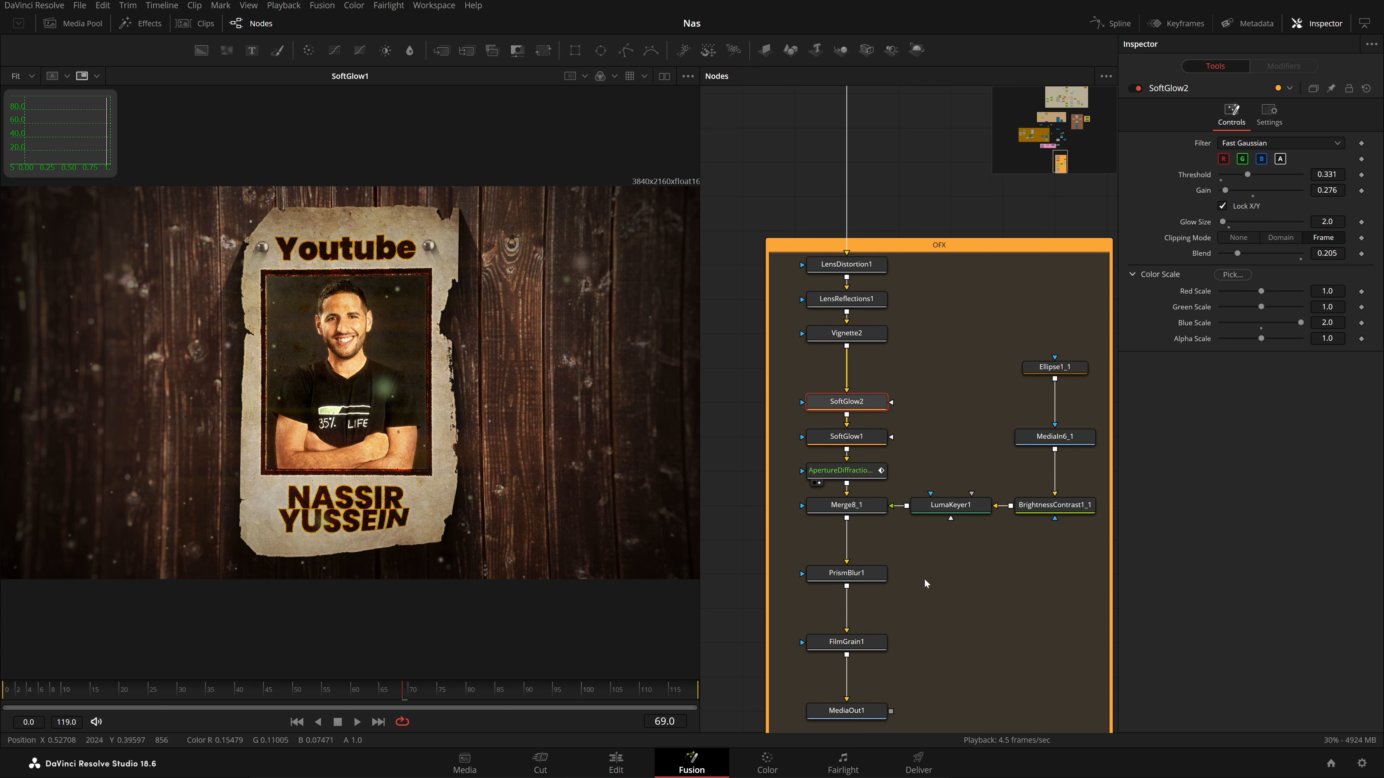
{"action": "left_click", "coordinate": [816, 517]}
View the PrismBlur1 and FilmGrain1 results and the final MediaOut1 output
{"action": "left_click_drag", "start_coordinate": [895, 548], "coordinate": [895, 464]}
{"action": "left_click_drag", "start_coordinate": [846, 490], "coordinate": [509, 486]}
{"action": "left_click_drag", "start_coordinate": [842, 558], "coordinate": [481, 550]}
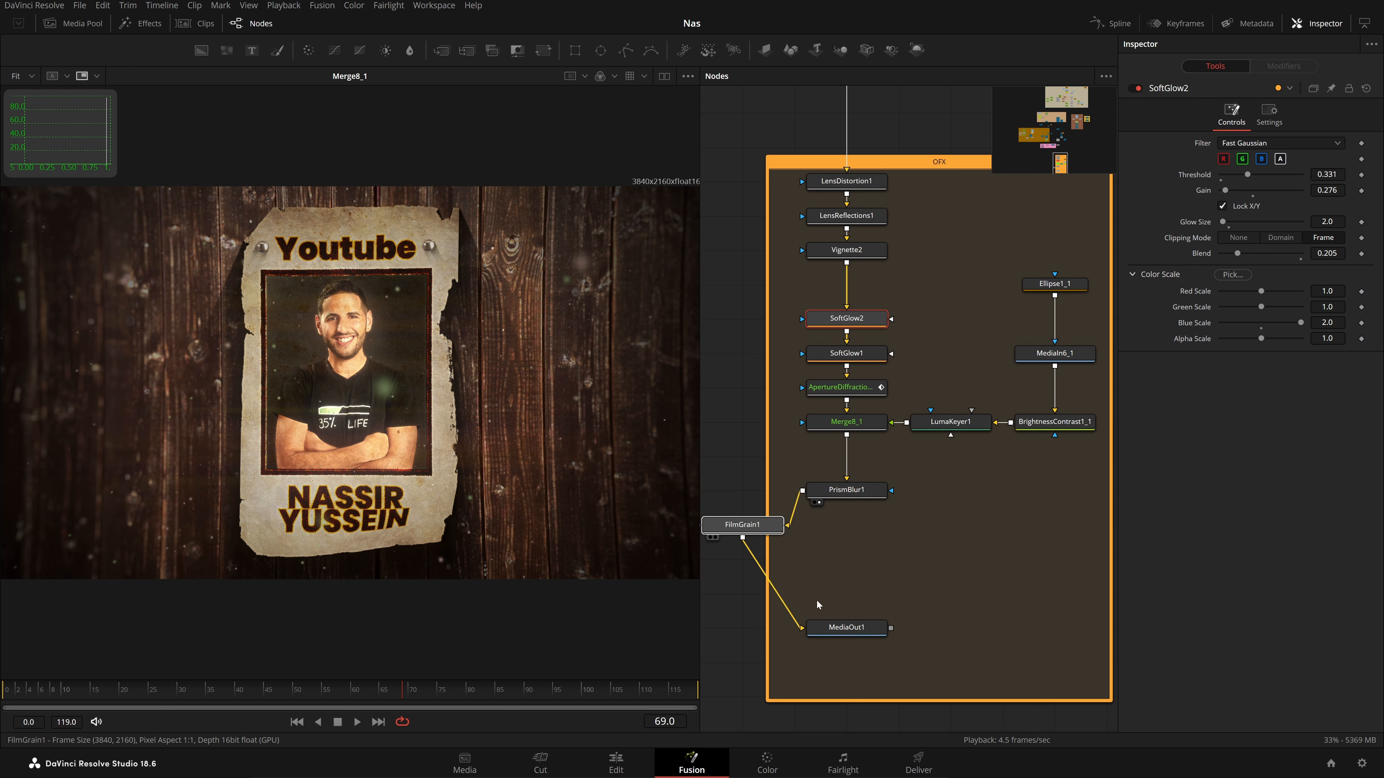
{"action": "left_click_drag", "start_coordinate": [835, 624], "coordinate": [544, 578]}
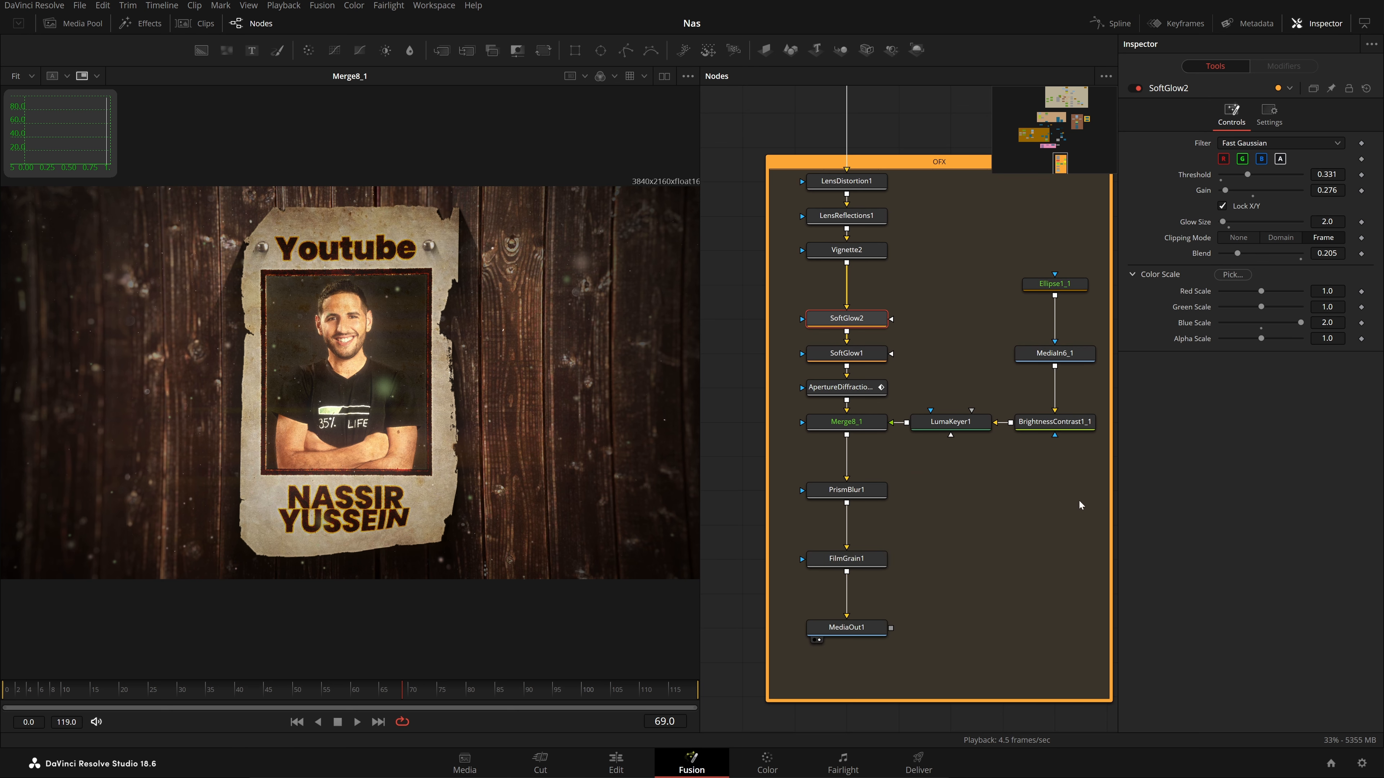